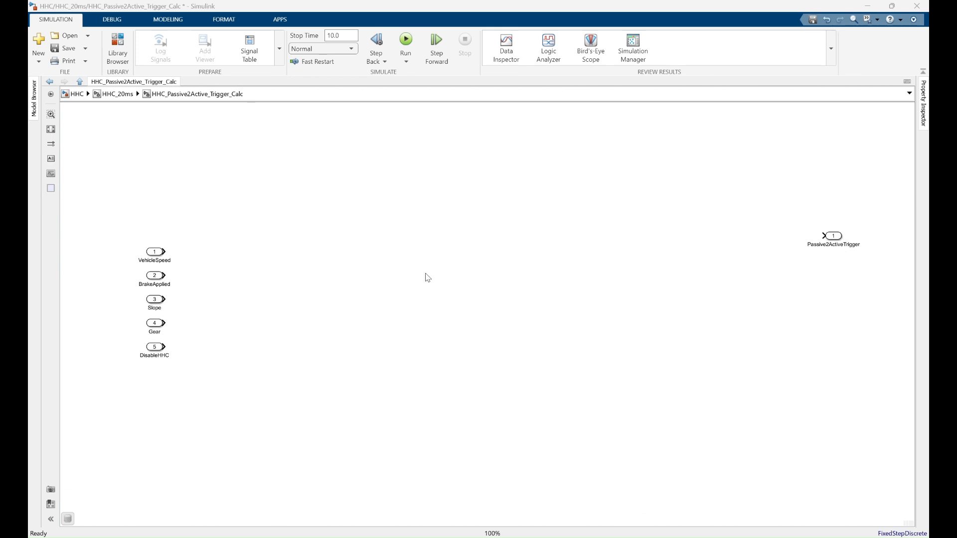
Move the VehicleSpeed inport above and to the right of the other inports.
{"action": "left_click", "coordinate": [267, 280]}
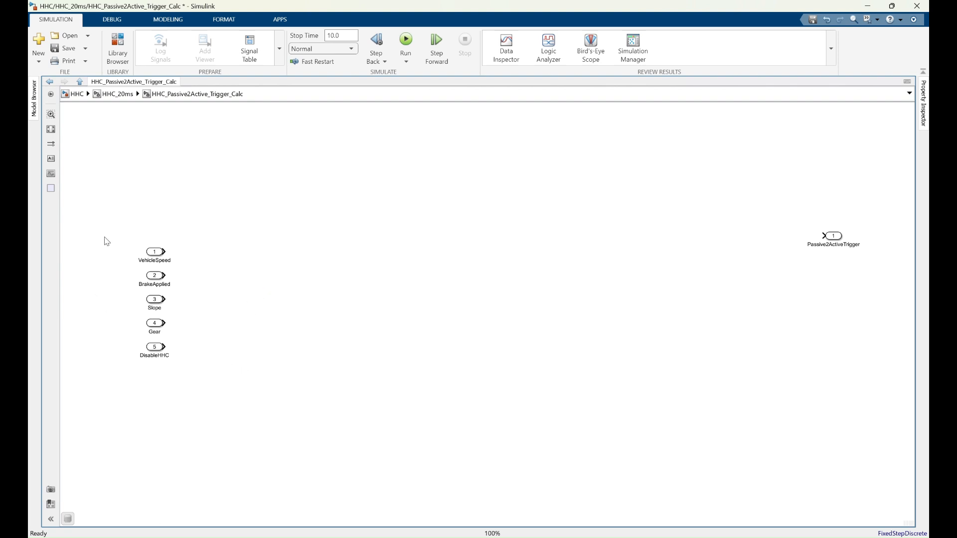
{"action": "left_click", "coordinate": [160, 255]}
{"action": "left_click", "coordinate": [159, 253]}
{"action": "left_click_drag", "start_coordinate": [159, 253], "coordinate": [163, 192]}
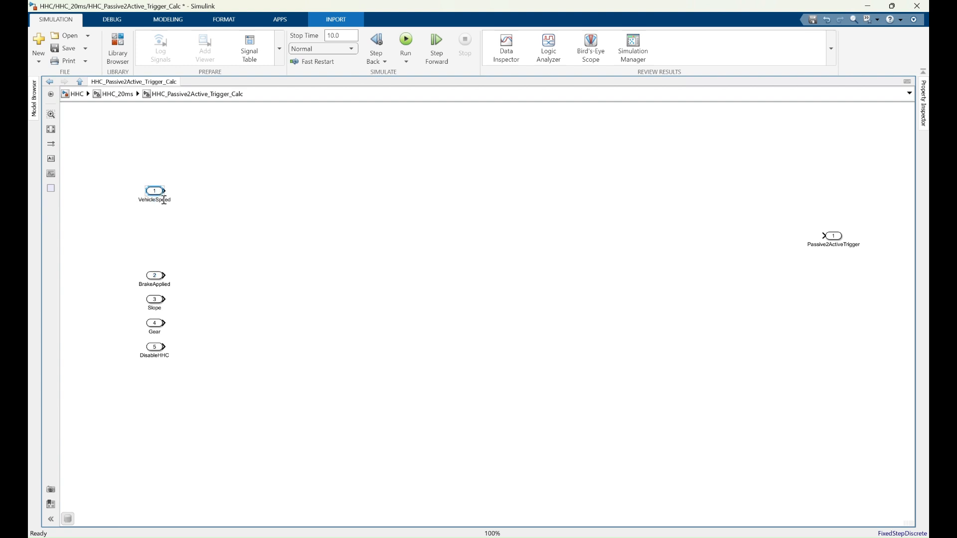
{"action": "left_click", "coordinate": [180, 221]}
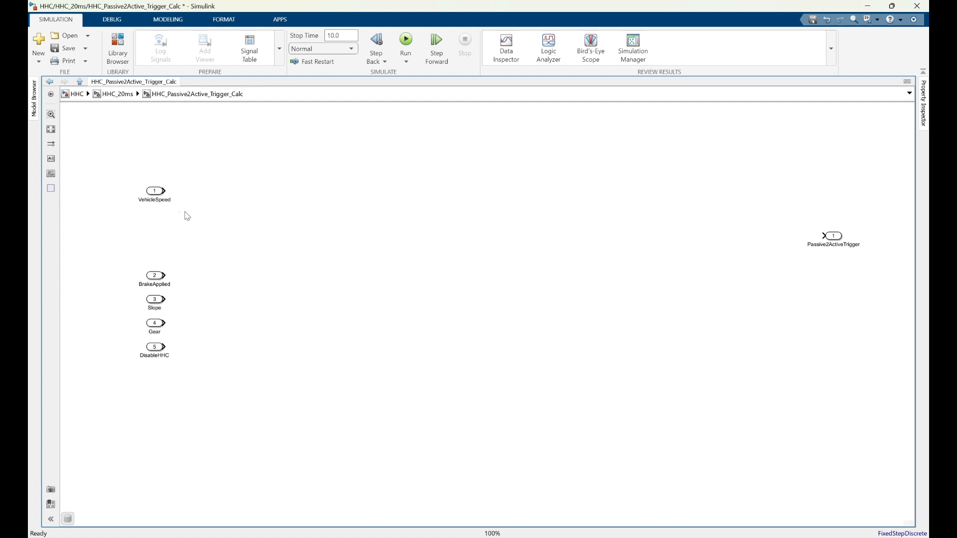
{"action": "left_click", "coordinate": [160, 193]}
{"action": "left_click_drag", "start_coordinate": [160, 193], "coordinate": [249, 163]}
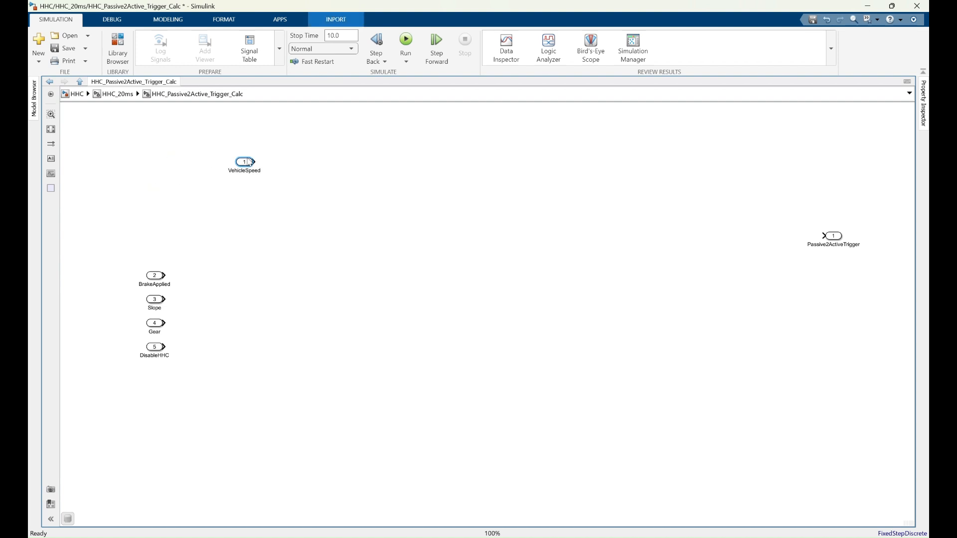
{"action": "left_click", "coordinate": [237, 190]}
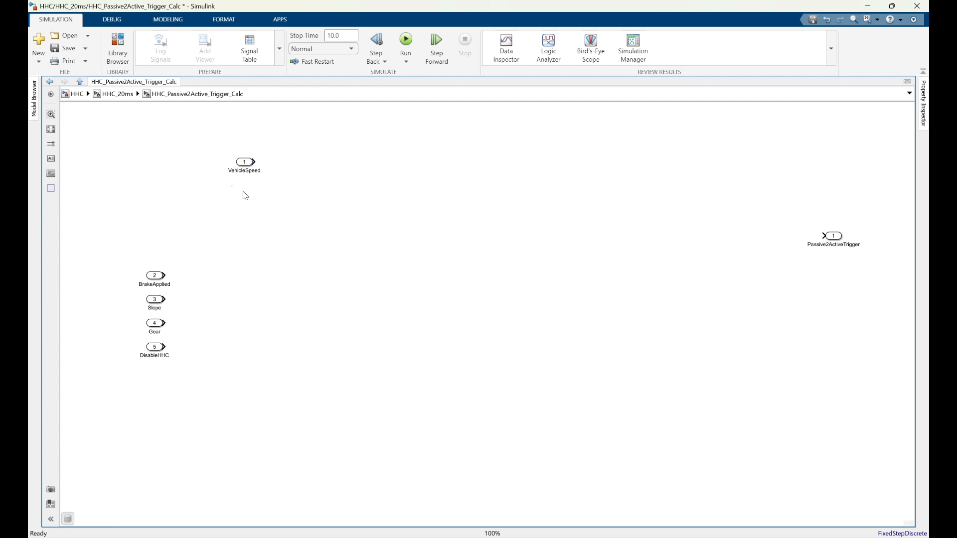
Add a Constant block directly below the VehicleSpeed inport and line it up with that inport.
{"action": "double_click", "coordinate": [236, 202]}
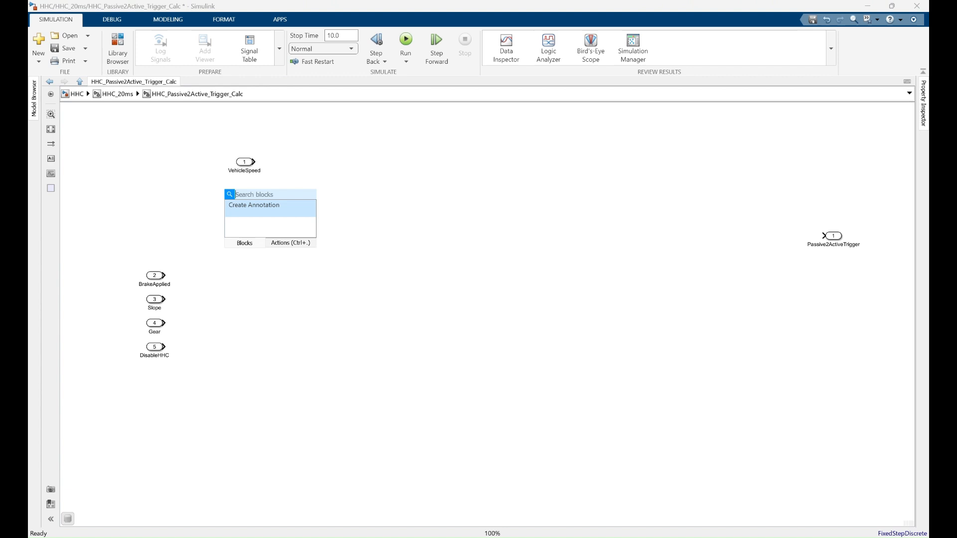
{"action": "type", "text": "co"}
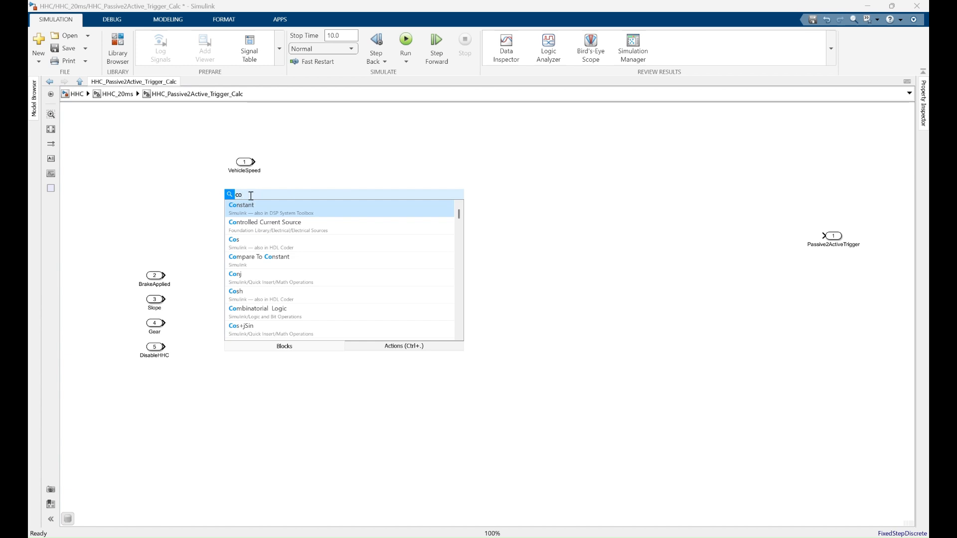
{"action": "left_click", "coordinate": [247, 210]}
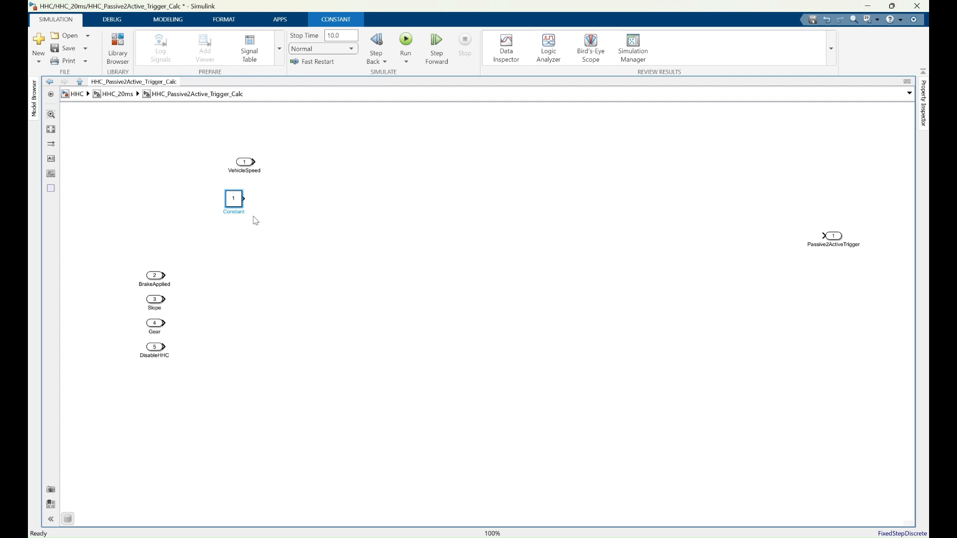
{"action": "left_click_drag", "start_coordinate": [235, 201], "coordinate": [246, 199]}
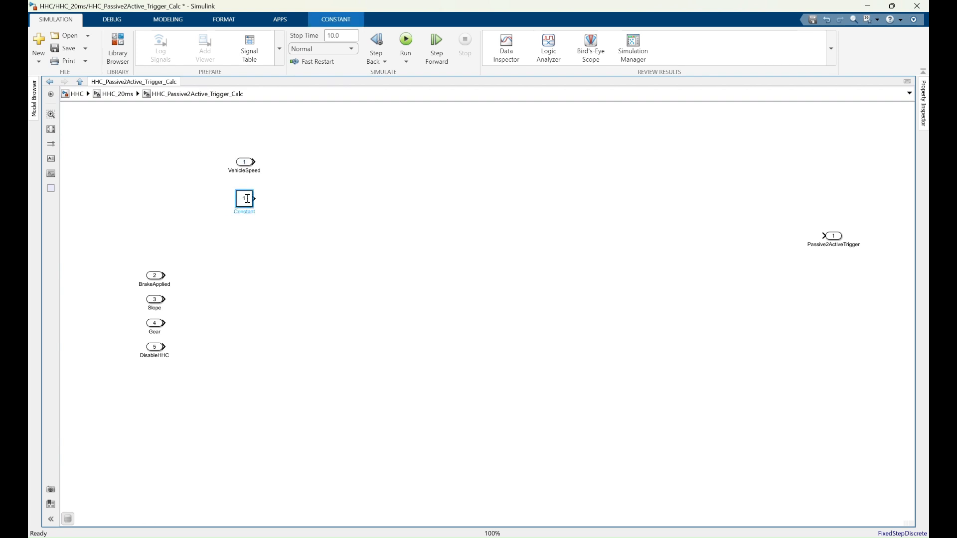
Set the Constant block's value to 0.5.
{"action": "double_click", "coordinate": [245, 199]}
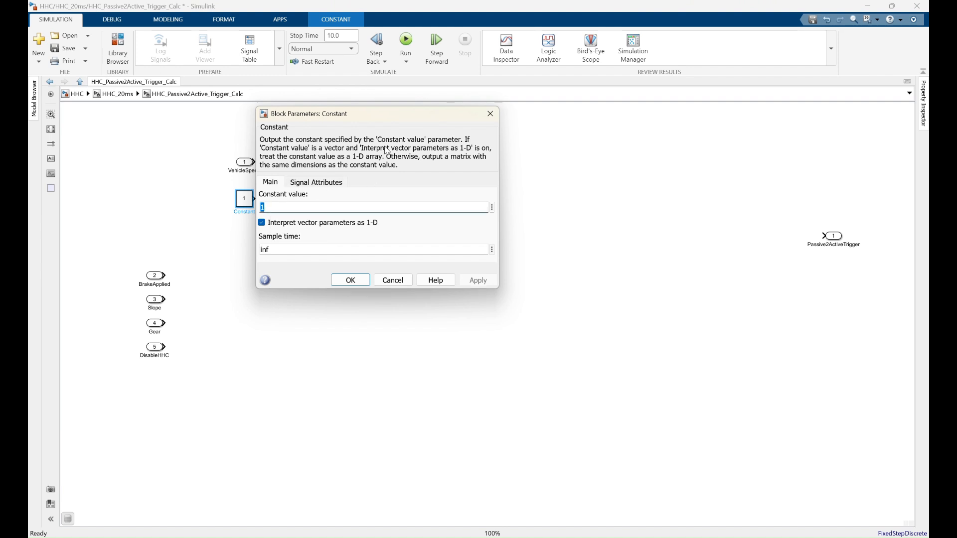
{"action": "type", "text": "0.5"}
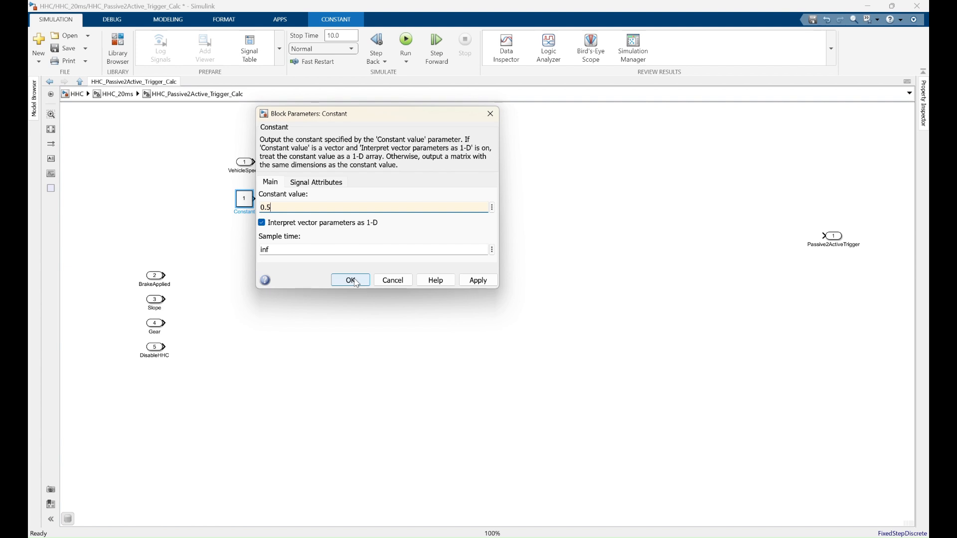
{"action": "left_click", "coordinate": [327, 183]}
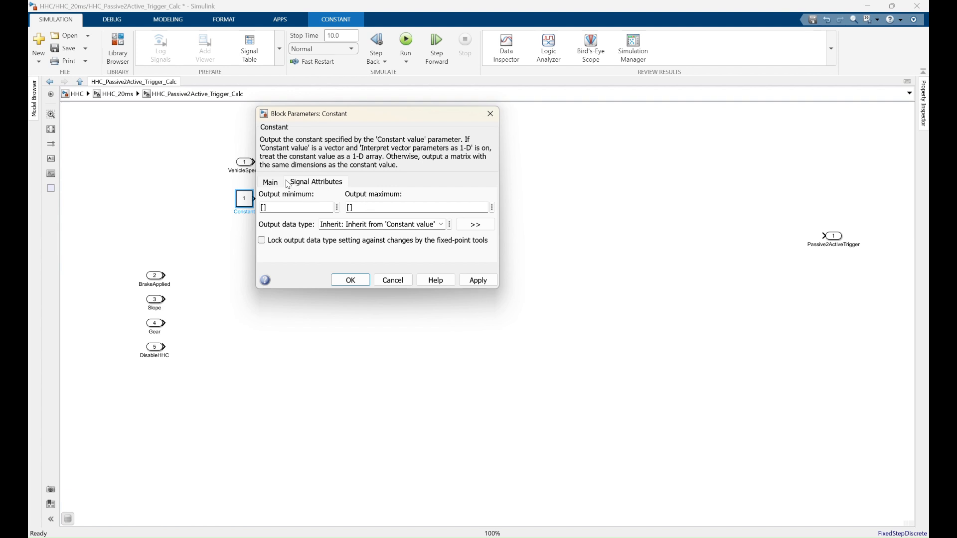
{"action": "left_click", "coordinate": [271, 183]}
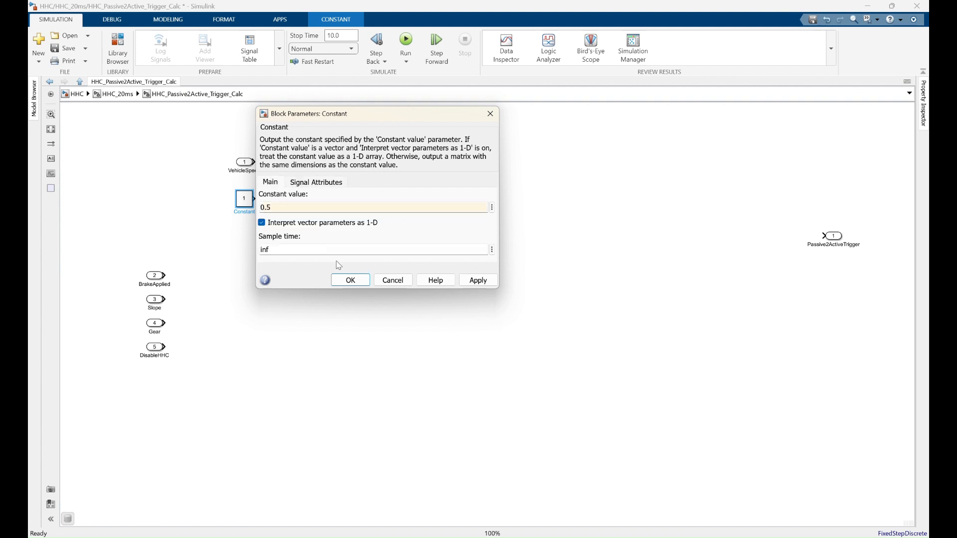
{"action": "left_click", "coordinate": [347, 281]}
{"action": "left_click", "coordinate": [297, 252]}
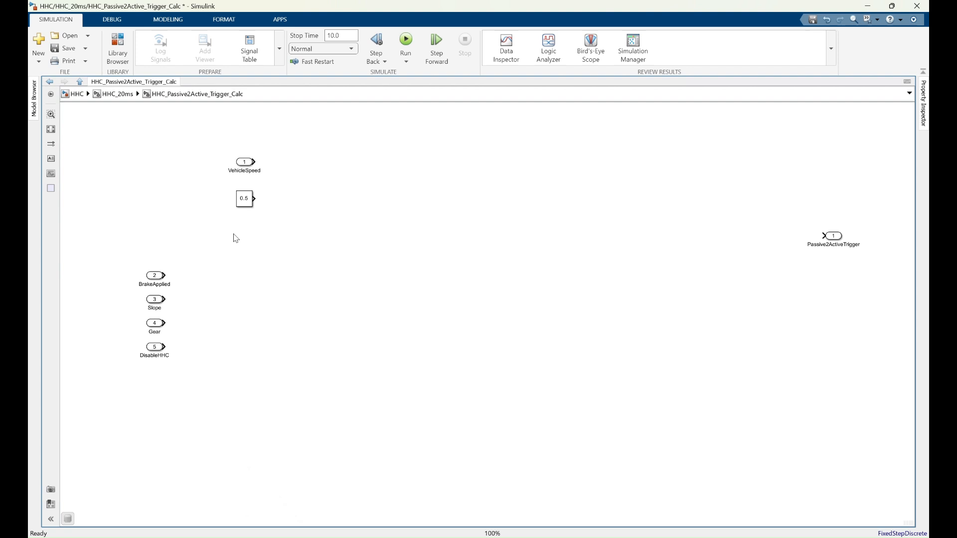
Replace the Constant block's value with the parameter name VehStandstillThreshold.
{"action": "double_click", "coordinate": [245, 200]}
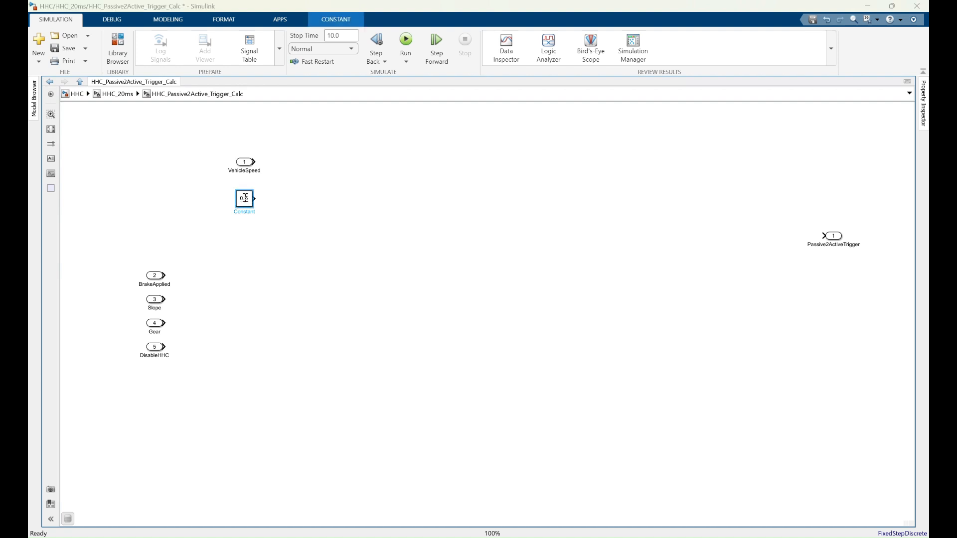
{"action": "left_click_drag", "start_coordinate": [345, 119], "coordinate": [529, 170]}
{"action": "left_click", "coordinate": [496, 257]}
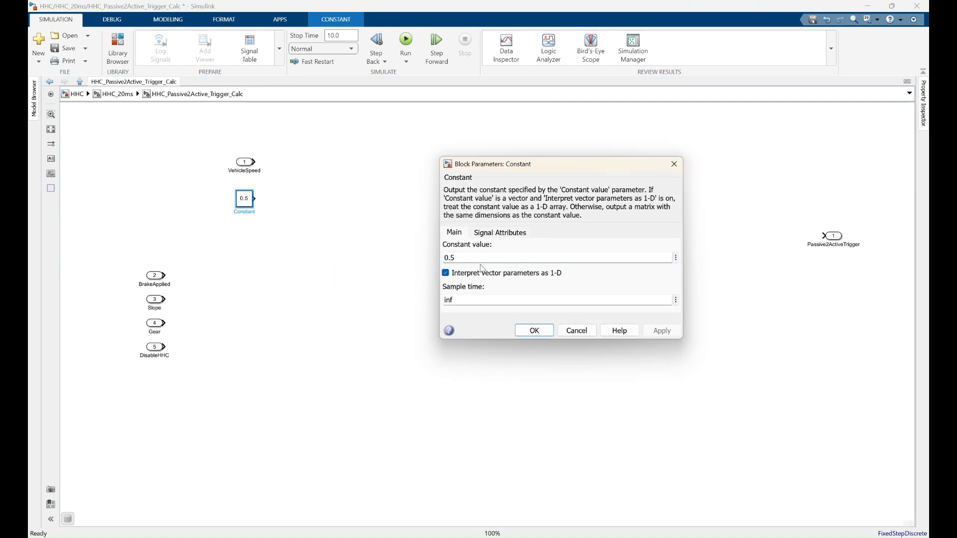
{"action": "left_click_drag", "start_coordinate": [478, 259], "coordinate": [414, 260]}
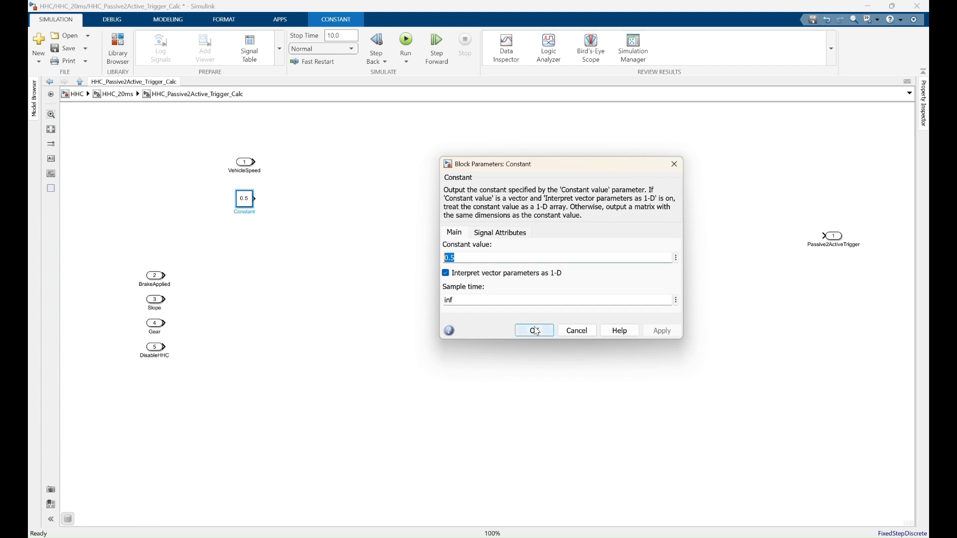
{"action": "type", "text": "V"}
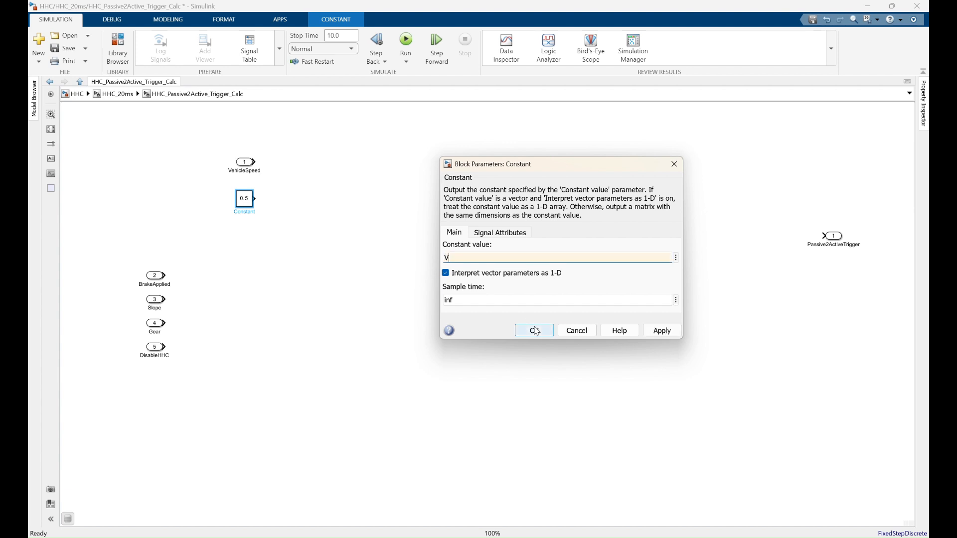
{"action": "type", "text": "ehStandstill"}
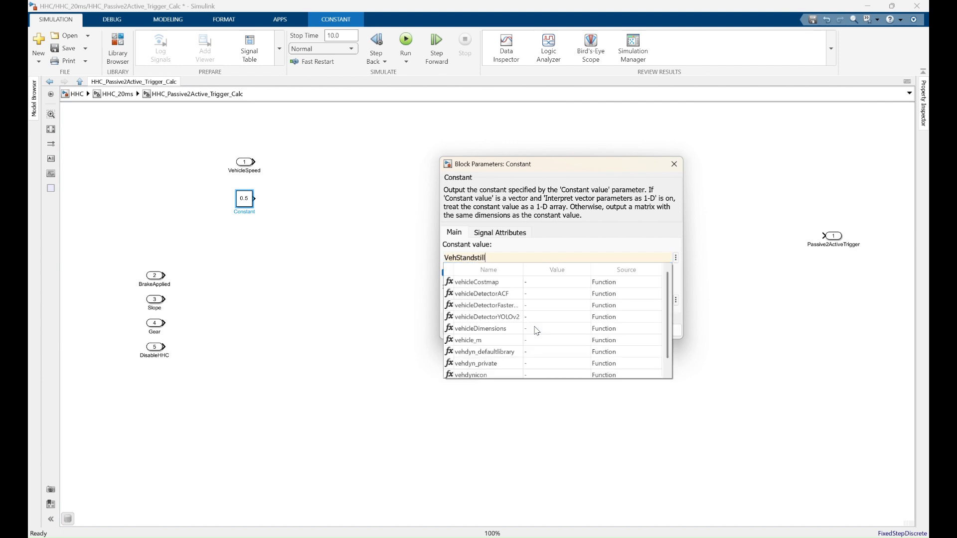
{"action": "key", "text": "Escape"}
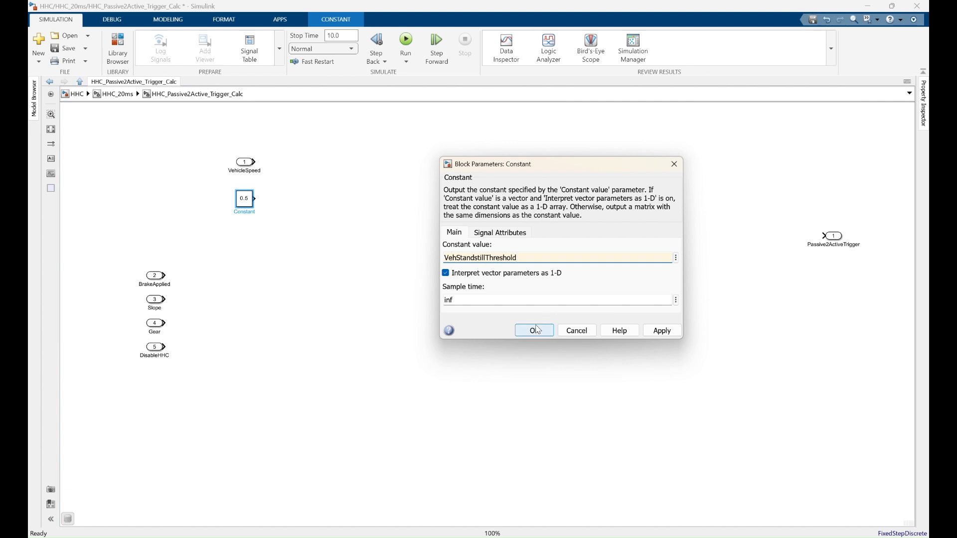
{"action": "left_click", "coordinate": [536, 329]}
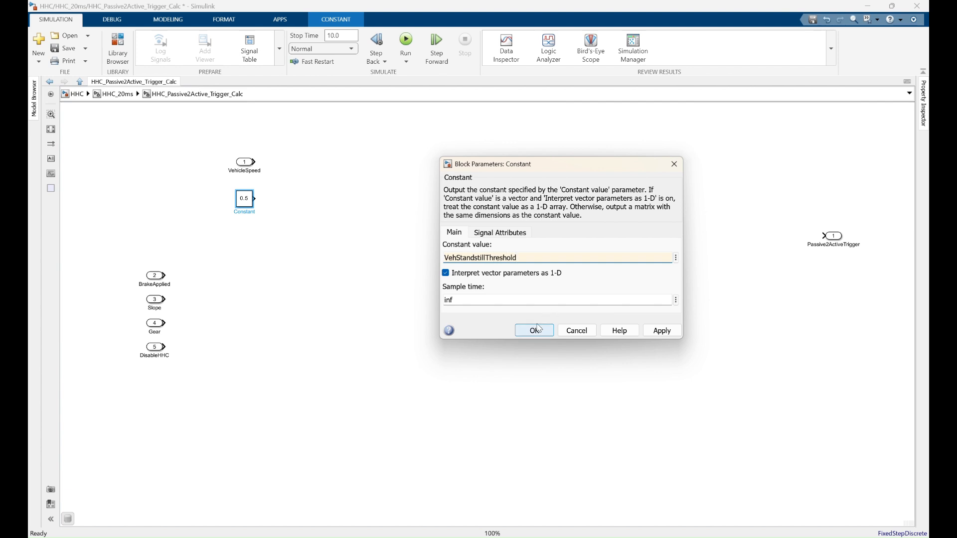
Create VehStandstillThreshold as a Simulink.Parameter in the HHC_External.sldd data dictionary.
{"action": "left_click", "coordinate": [677, 259]}
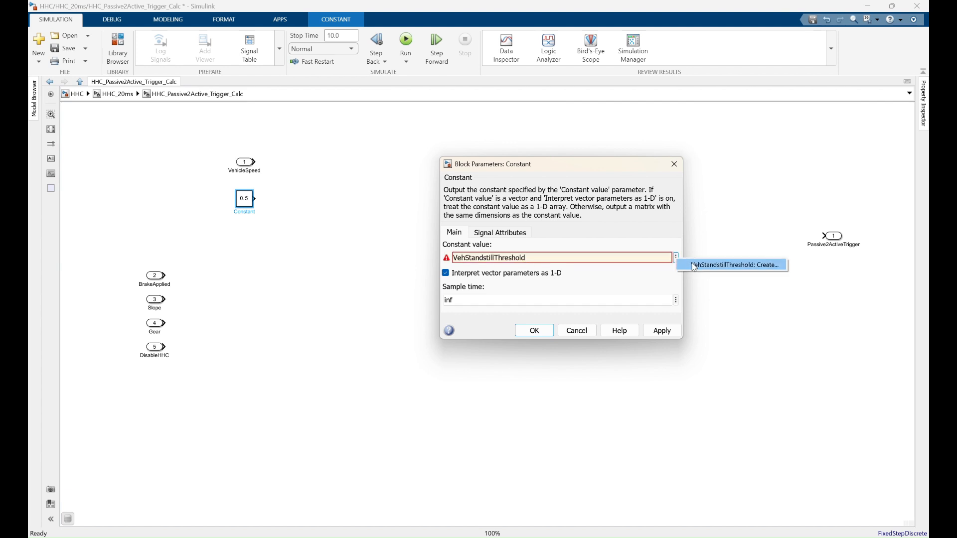
{"action": "left_click", "coordinate": [757, 268]}
{"action": "left_click_drag", "start_coordinate": [514, 236], "coordinate": [383, 257]}
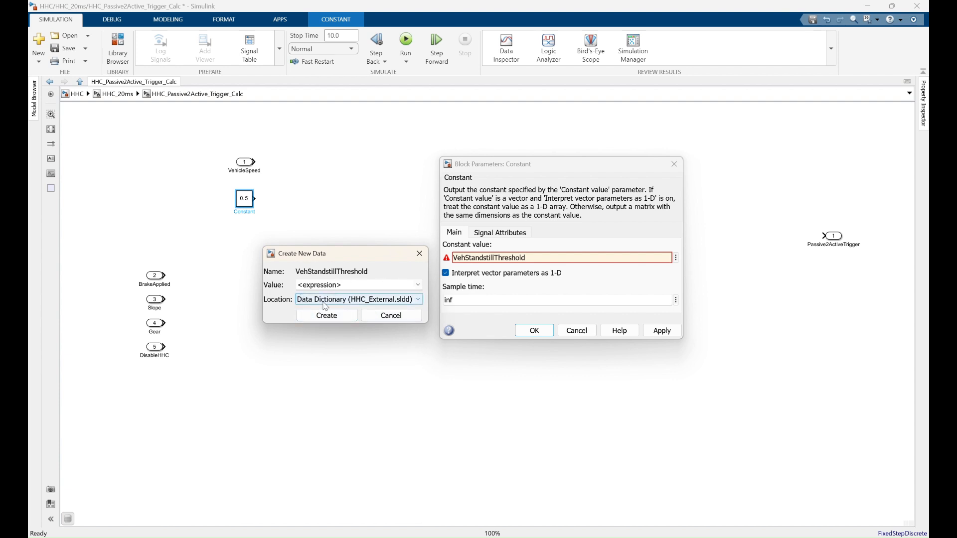
{"action": "left_click", "coordinate": [419, 286]}
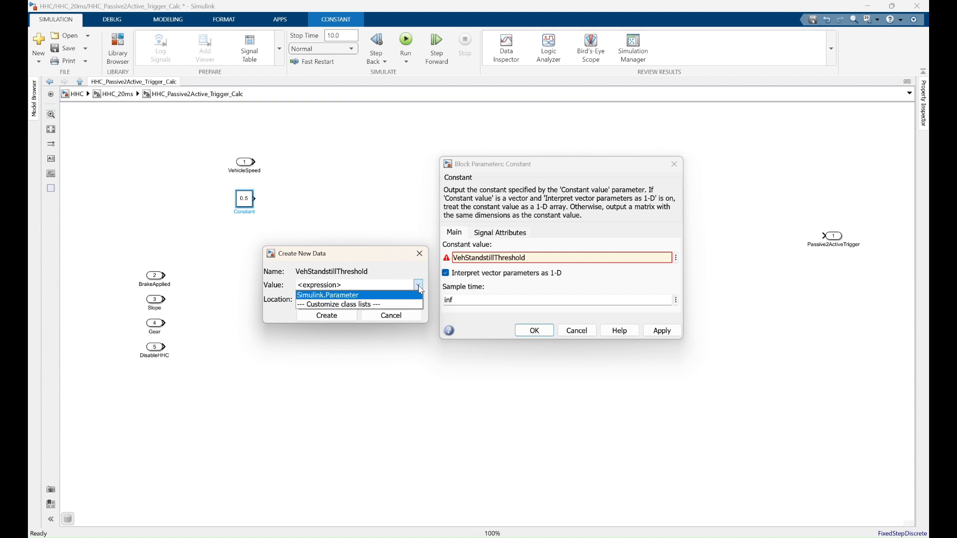
{"action": "left_click", "coordinate": [352, 296]}
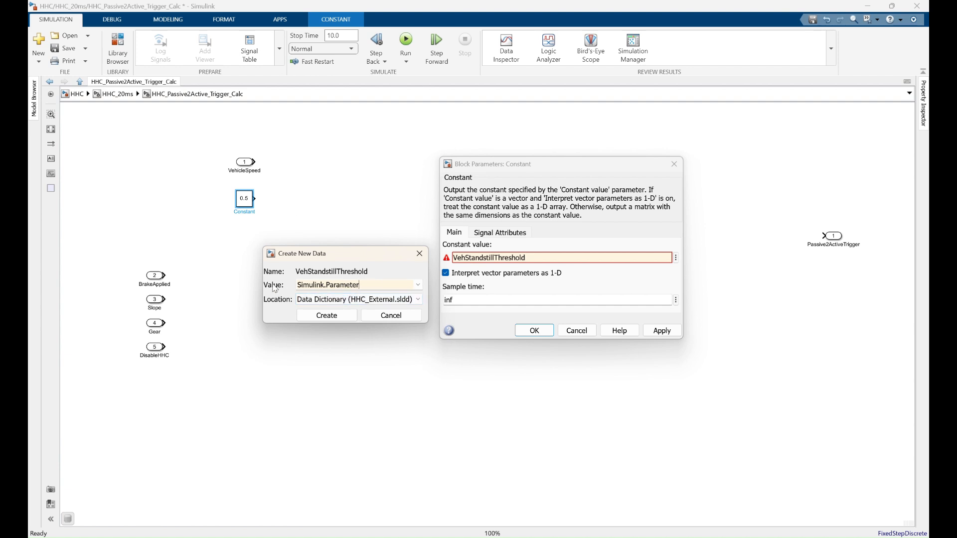
{"action": "left_click", "coordinate": [336, 319]}
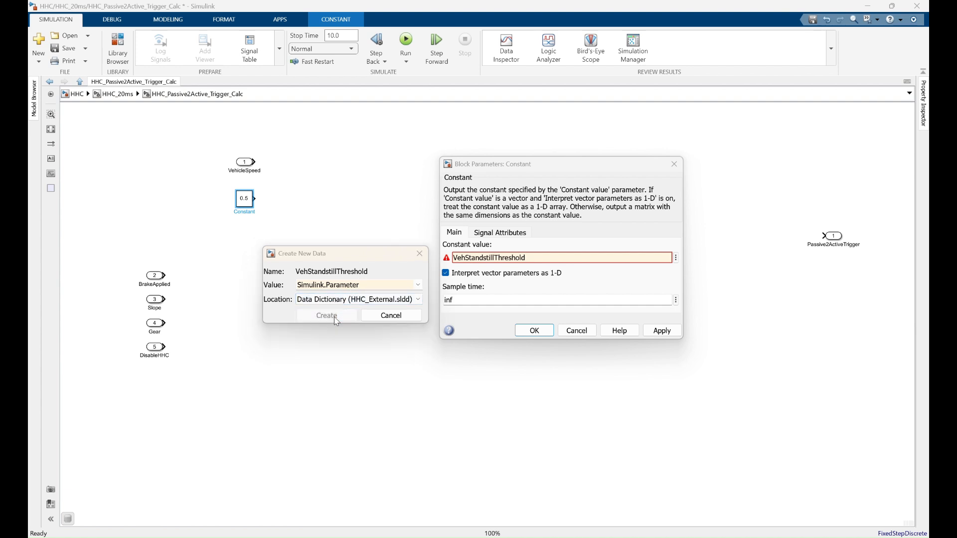
Give the VehStandstillThreshold parameter the value 0.5 and the unit m/s.
{"action": "left_click_drag", "start_coordinate": [454, 145], "coordinate": [395, 243]}
{"action": "left_click", "coordinate": [358, 271]}
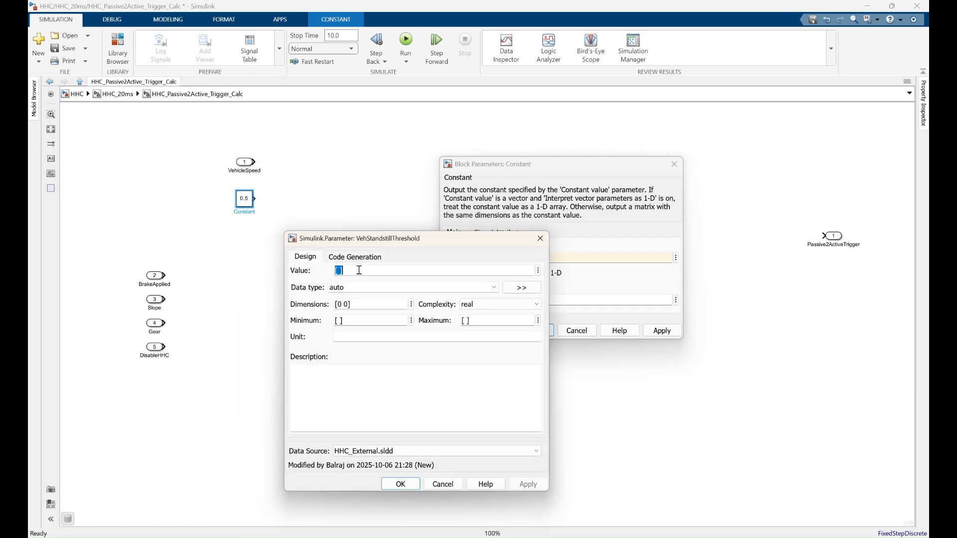
{"action": "type", "text": "0.5"}
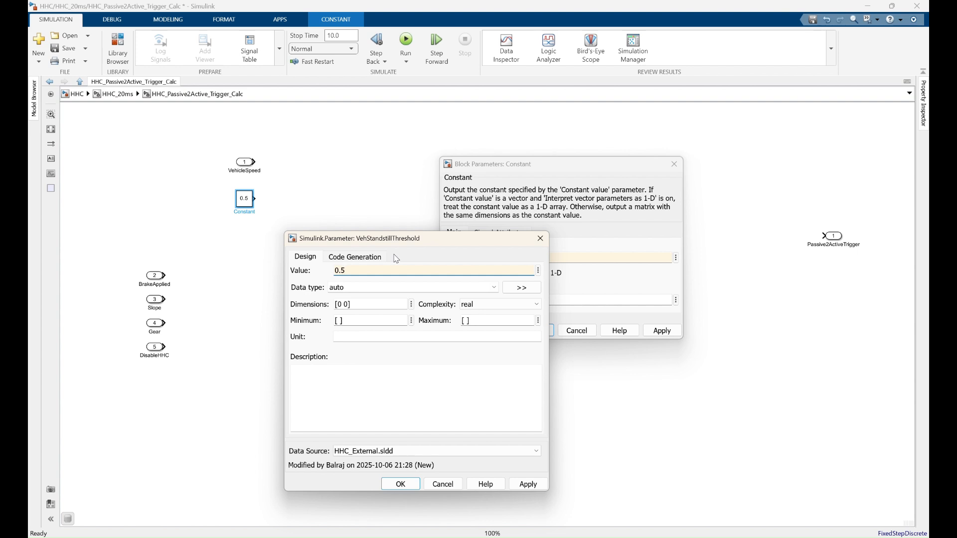
{"action": "left_click", "coordinate": [344, 339]}
{"action": "type", "text": "m"}
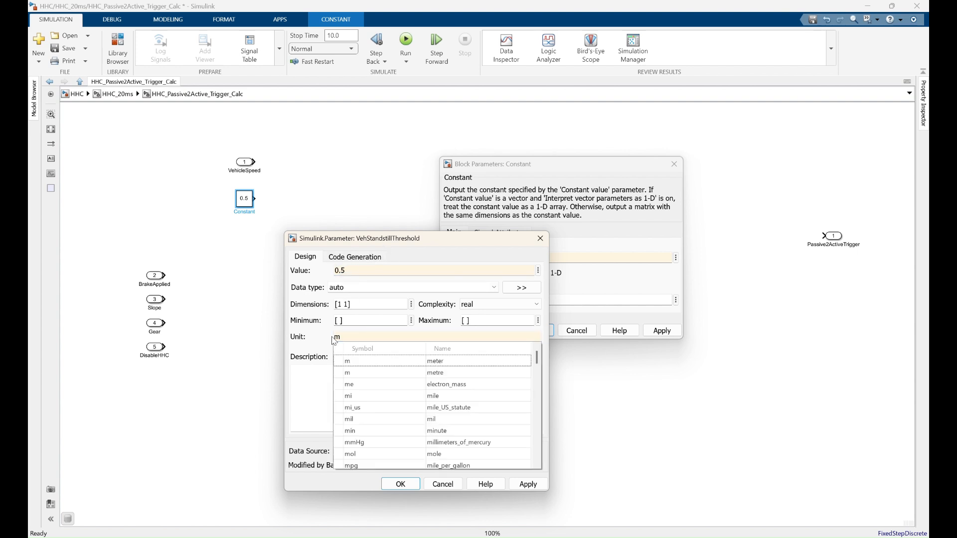
{"action": "type", "text": "/s"}
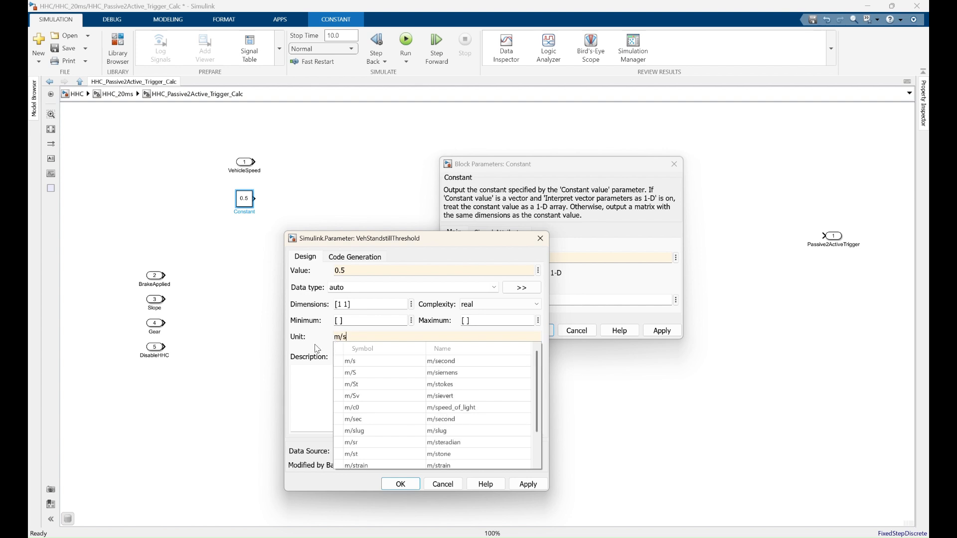
{"action": "left_click", "coordinate": [310, 374]}
Limit VehStandstillThreshold to a minimum of 0 and a maximum of 2, and accept the parameter and Constant block settings.
{"action": "left_click", "coordinate": [358, 319]}
{"action": "type", "text": "0"}
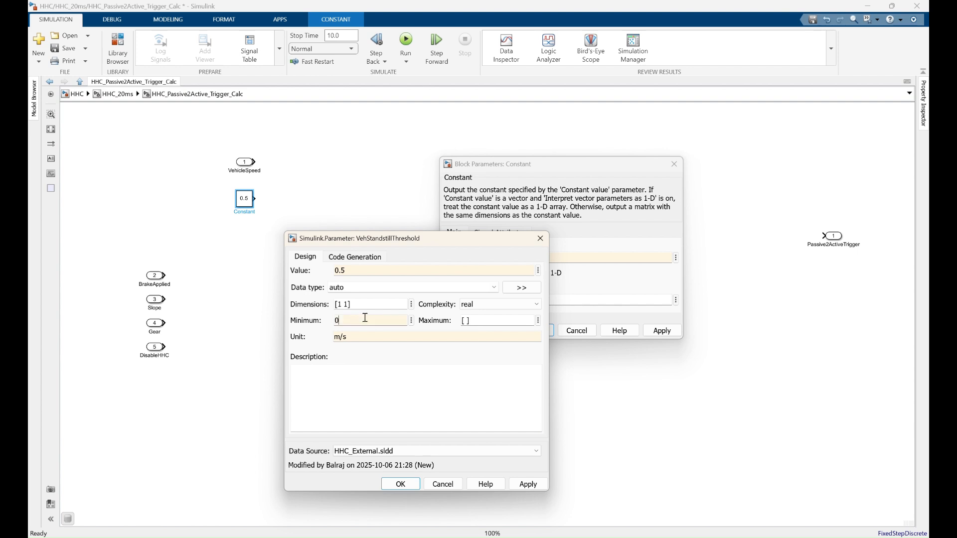
{"action": "left_click", "coordinate": [471, 319]}
{"action": "type", "text": "2"}
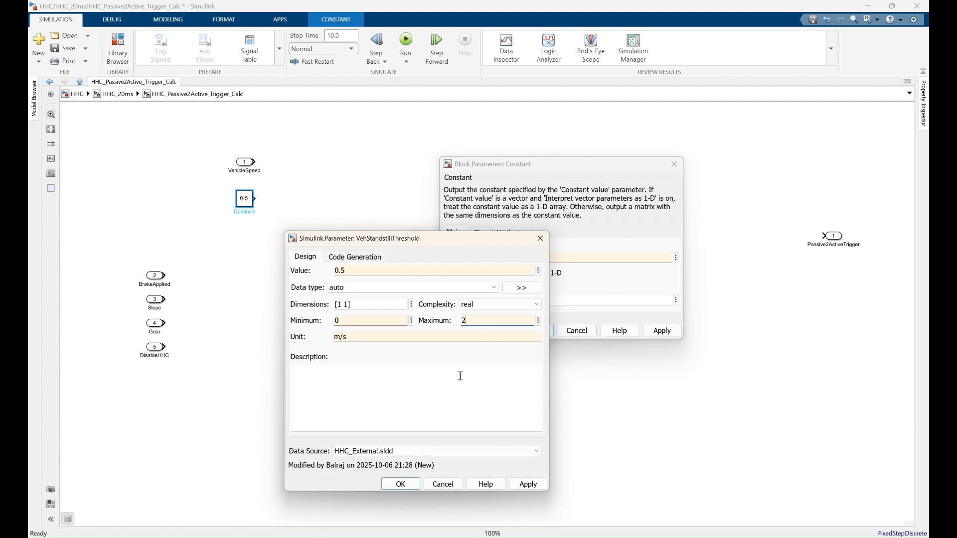
{"action": "left_click", "coordinate": [431, 386]}
{"action": "left_click", "coordinate": [529, 485]}
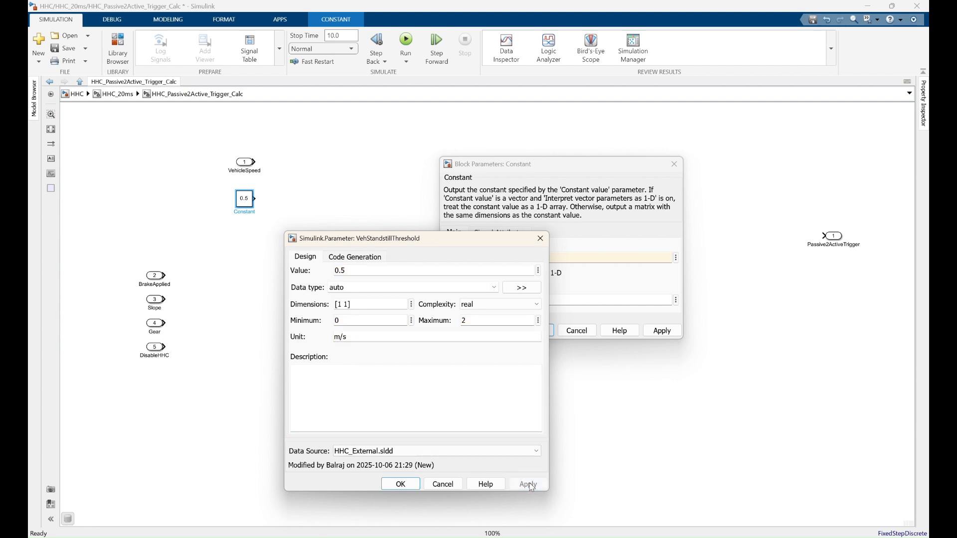
{"action": "left_click", "coordinate": [401, 484]}
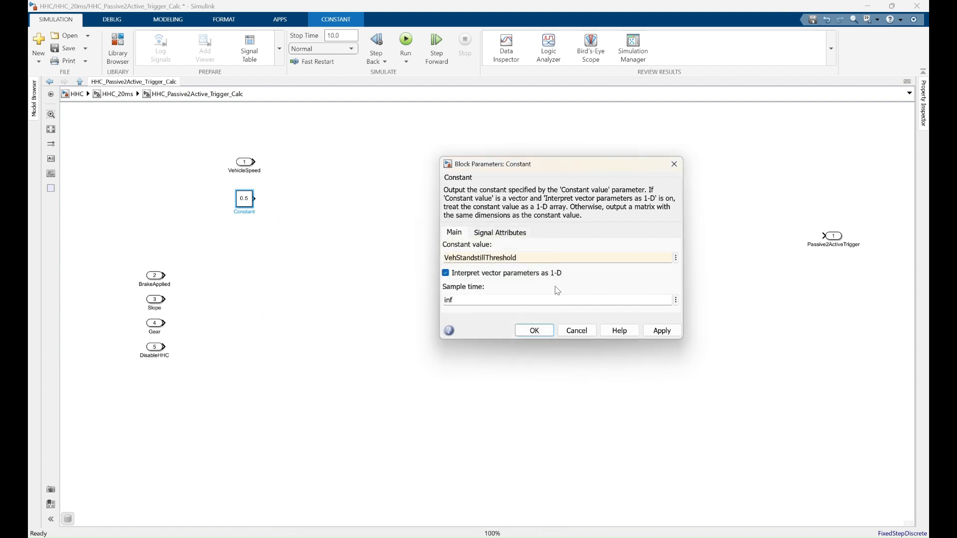
{"action": "left_click", "coordinate": [534, 331]}
{"action": "left_click", "coordinate": [254, 237]}
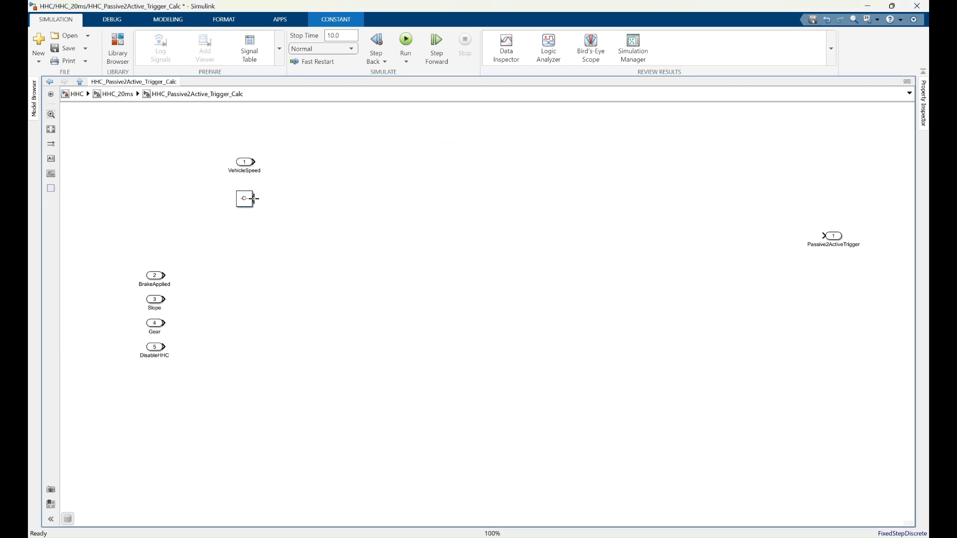
Widen the Constant block so that its full VehStandstillThreshold name fits inside.
{"action": "left_click_drag", "start_coordinate": [232, 208], "coordinate": [173, 206]}
{"action": "left_click", "coordinate": [290, 219]}
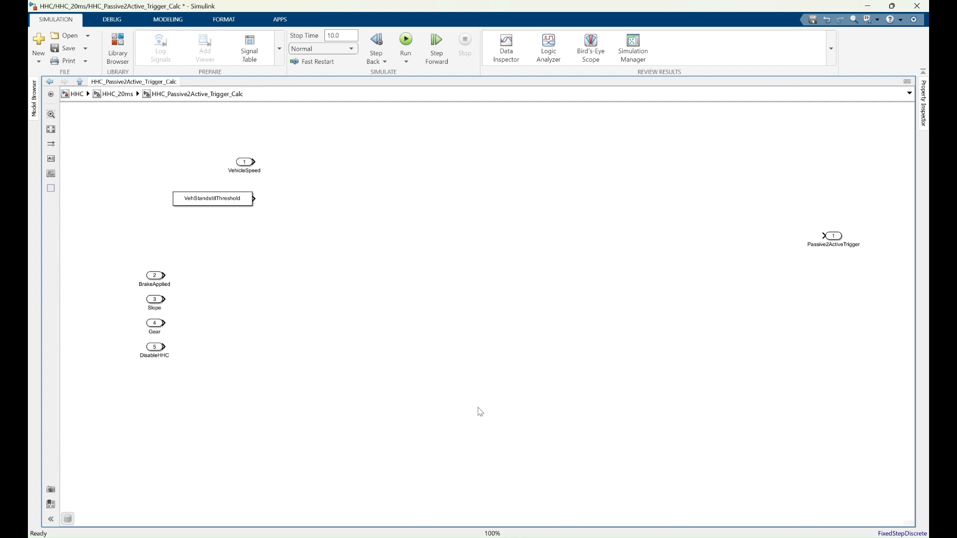
Switch to MATLAB, open HHC_External.sldd and inspect the VehStandstillThreshold entry in the dictionary's Design Data.
{"action": "mouse_move", "coordinate": [573, 535]}
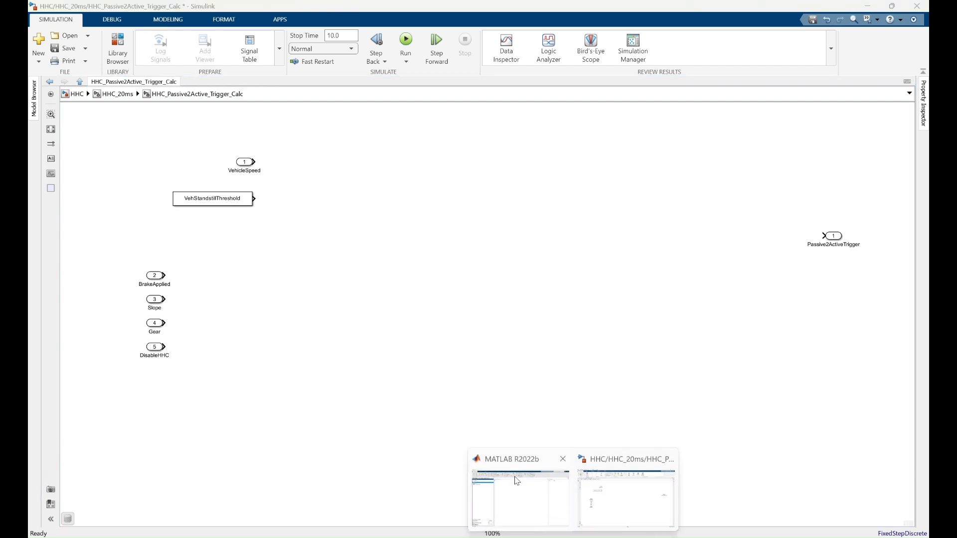
{"action": "left_click", "coordinate": [518, 474]}
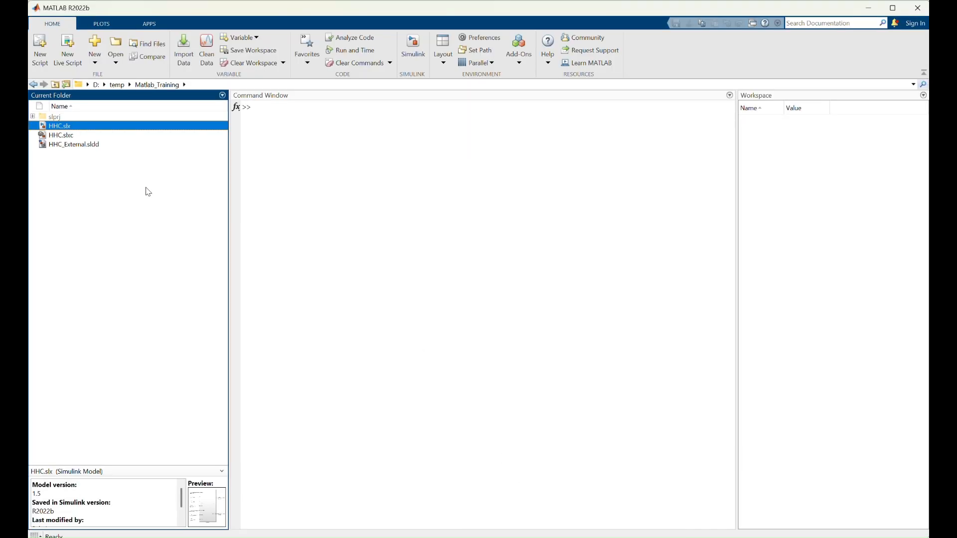
{"action": "left_click", "coordinate": [109, 187]}
{"action": "left_click", "coordinate": [73, 148]}
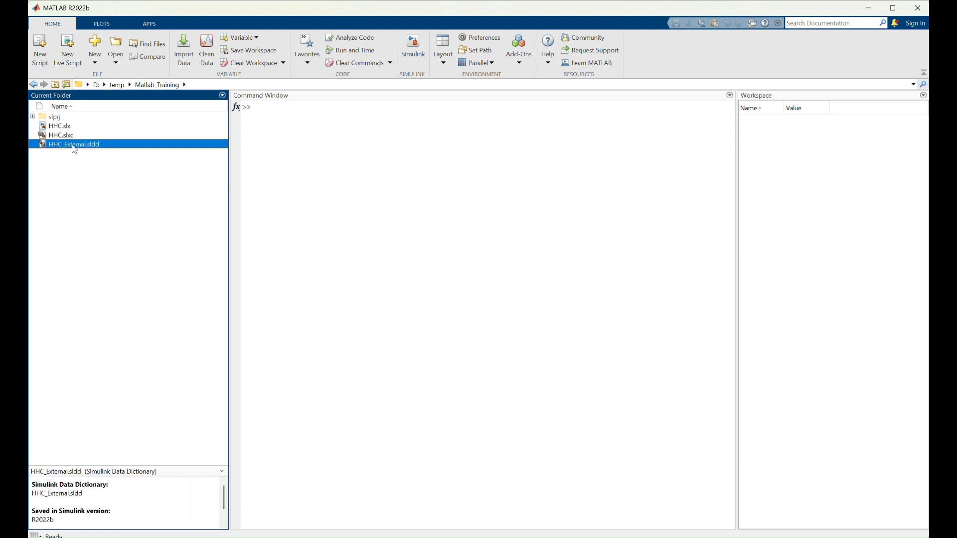
{"action": "double_click", "coordinate": [74, 147]}
{"action": "left_click", "coordinate": [81, 92]}
{"action": "left_click", "coordinate": [79, 102]}
{"action": "left_click", "coordinate": [82, 136]}
{"action": "double_click", "coordinate": [82, 136]}
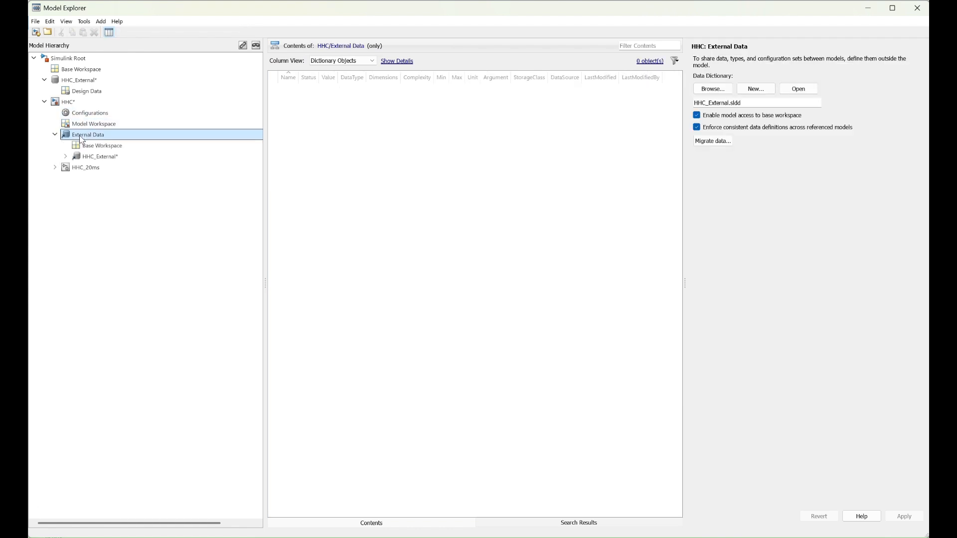
{"action": "double_click", "coordinate": [94, 157]}
{"action": "left_click", "coordinate": [101, 169]}
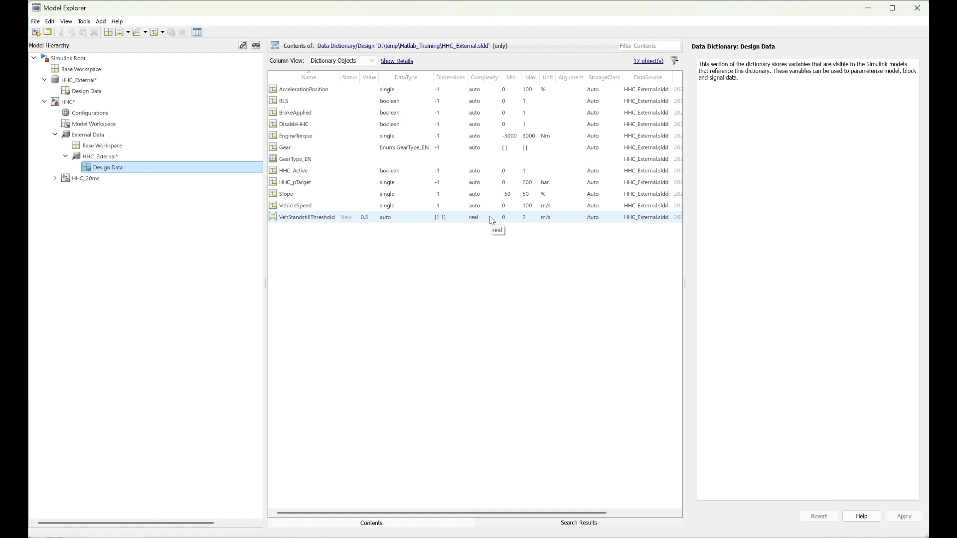
{"action": "left_click", "coordinate": [445, 271]}
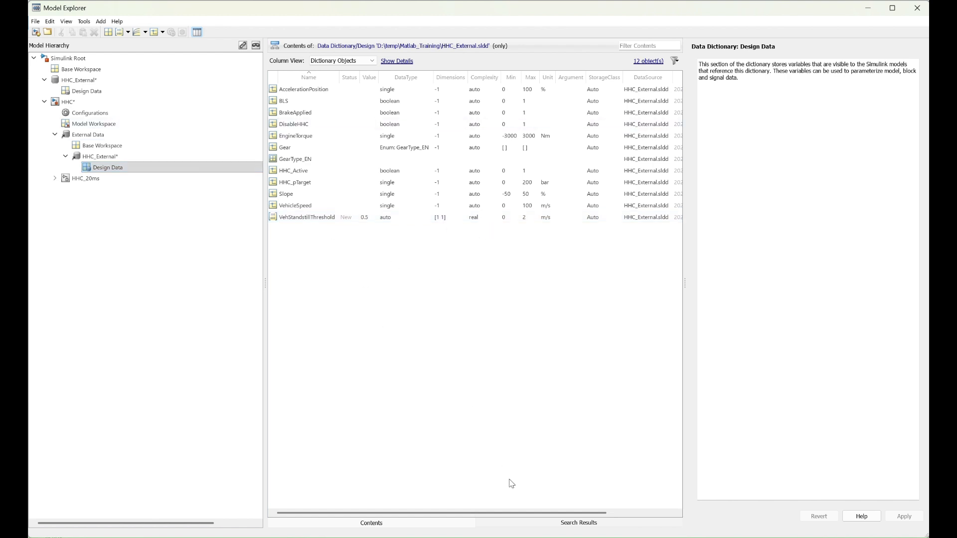
Return to the Simulink model and insert a LessThanOrEqual block, aligning its first input with the VehicleSpeed inport.
{"action": "mouse_move", "coordinate": [573, 536]}
{"action": "left_click", "coordinate": [557, 490]}
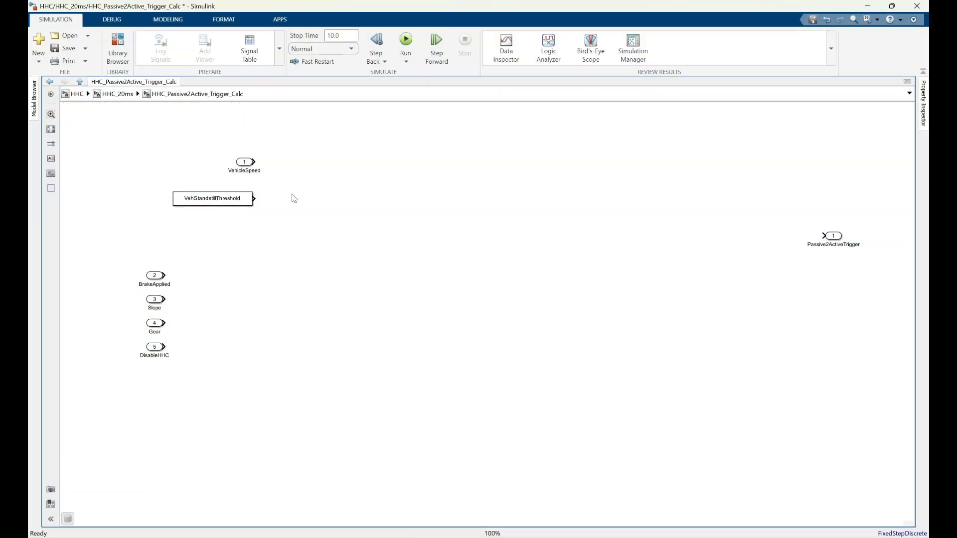
{"action": "left_click", "coordinate": [249, 163]}
{"action": "double_click", "coordinate": [307, 175]}
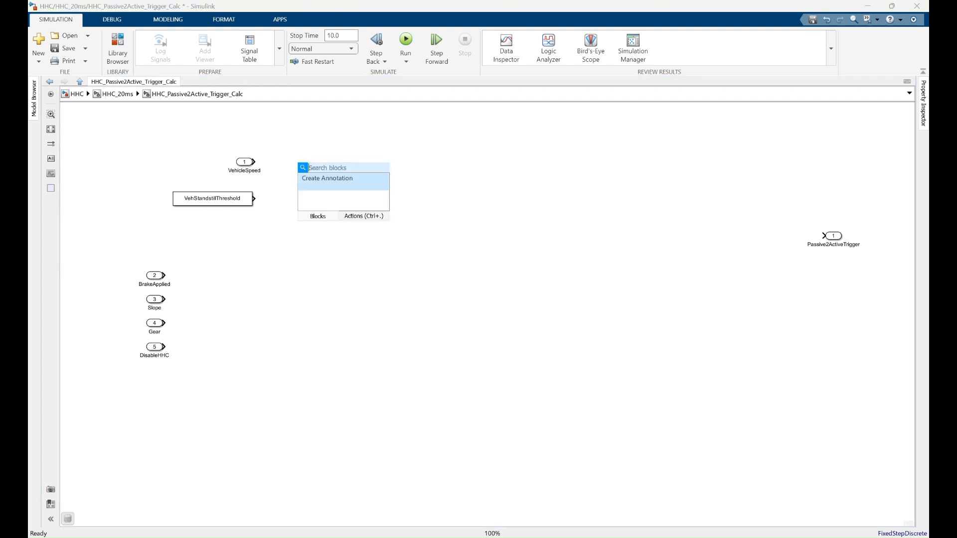
{"action": "type", "text": "les"}
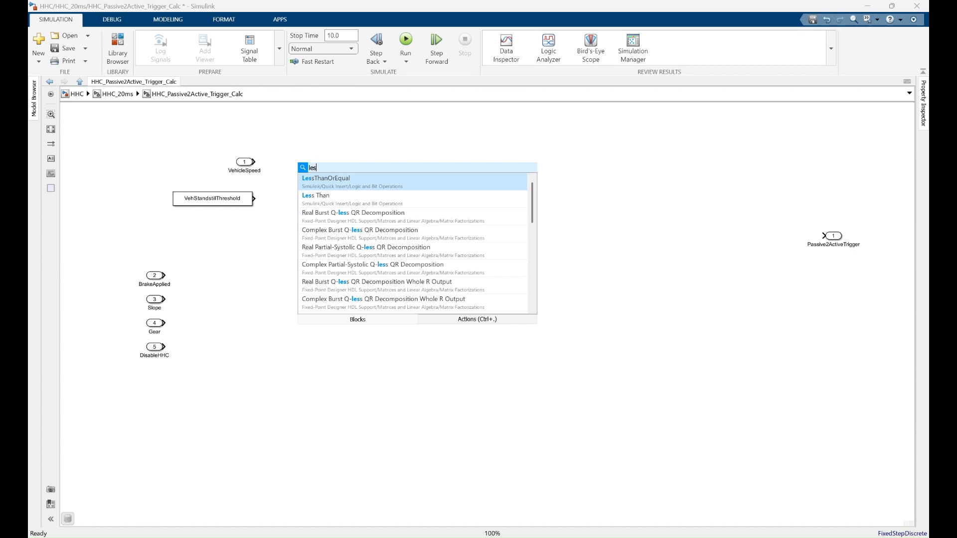
{"action": "type", "text": "s"}
{"action": "left_click", "coordinate": [338, 183]}
{"action": "left_click_drag", "start_coordinate": [313, 174], "coordinate": [333, 179]}
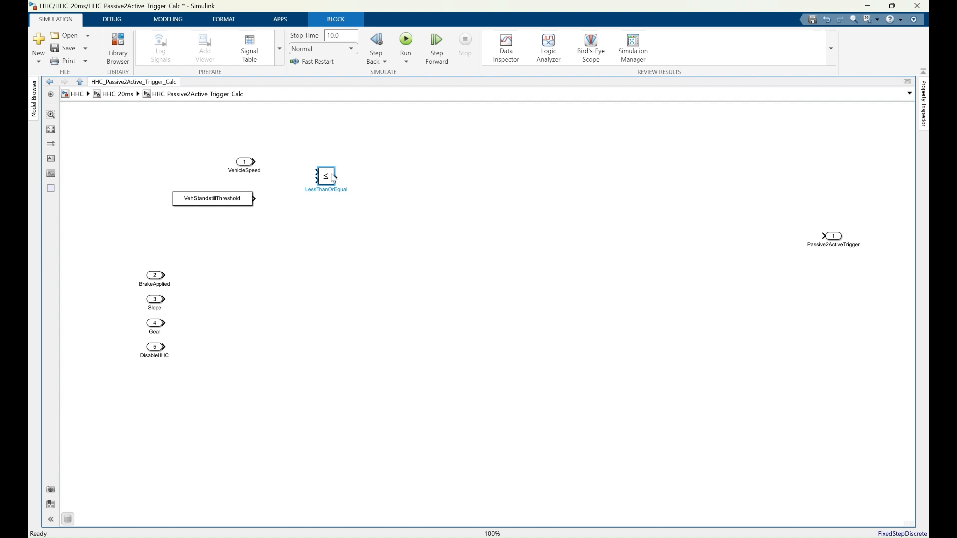
{"action": "left_click_drag", "start_coordinate": [333, 177], "coordinate": [333, 167]}
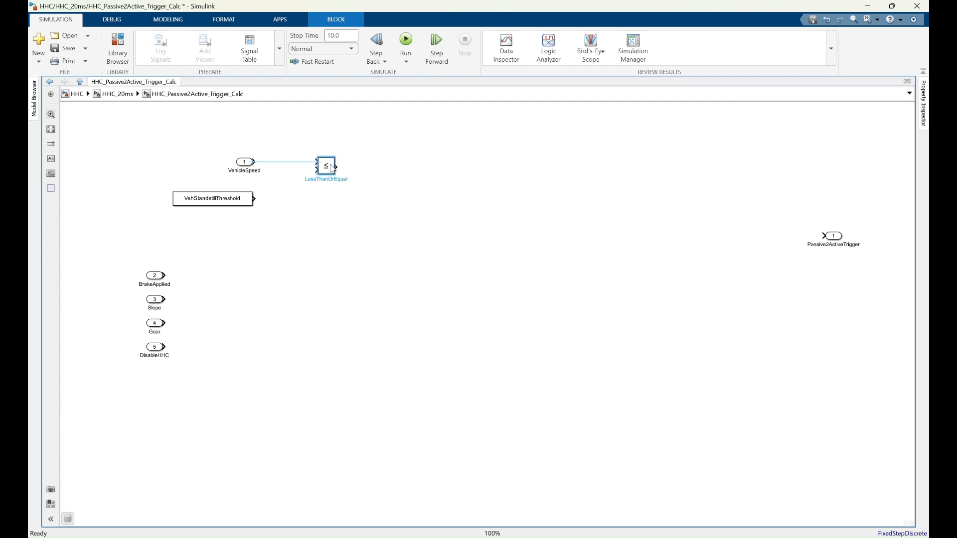
Connect VehicleSpeed to the first input of the LessThanOrEqual block and VehStandstillThreshold to its second input.
{"action": "left_click", "coordinate": [276, 162]}
{"action": "left_click", "coordinate": [294, 167]}
{"action": "left_click", "coordinate": [245, 165]}
{"action": "left_click_drag", "start_coordinate": [316, 172], "coordinate": [256, 200]}
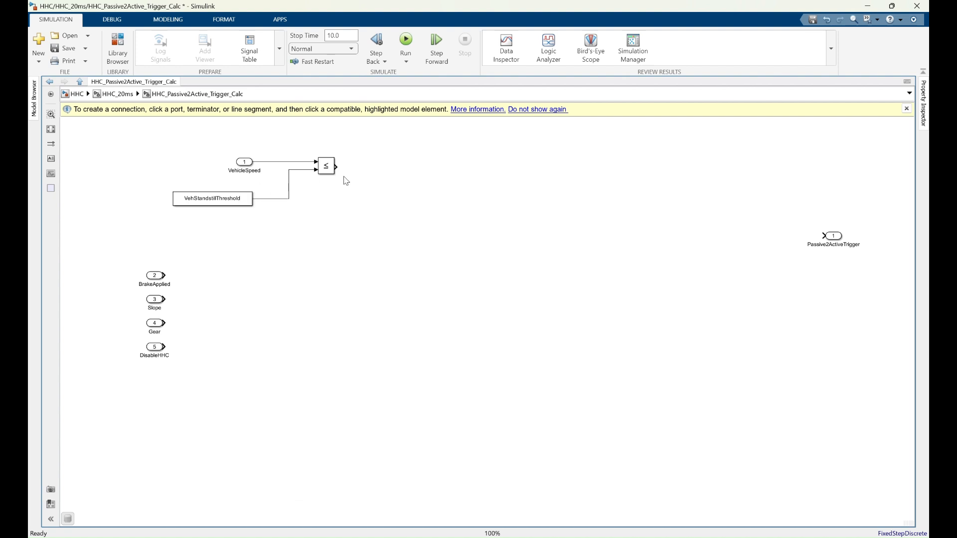
Review the standstill comparison and check the brake release condition on the Passive2Active Trigger slide in PowerPoint.
{"action": "left_click", "coordinate": [250, 163]}
{"action": "left_click", "coordinate": [242, 209]}
{"action": "left_click", "coordinate": [251, 170]}
{"action": "left_click", "coordinate": [245, 207]}
{"action": "left_click", "coordinate": [353, 183]}
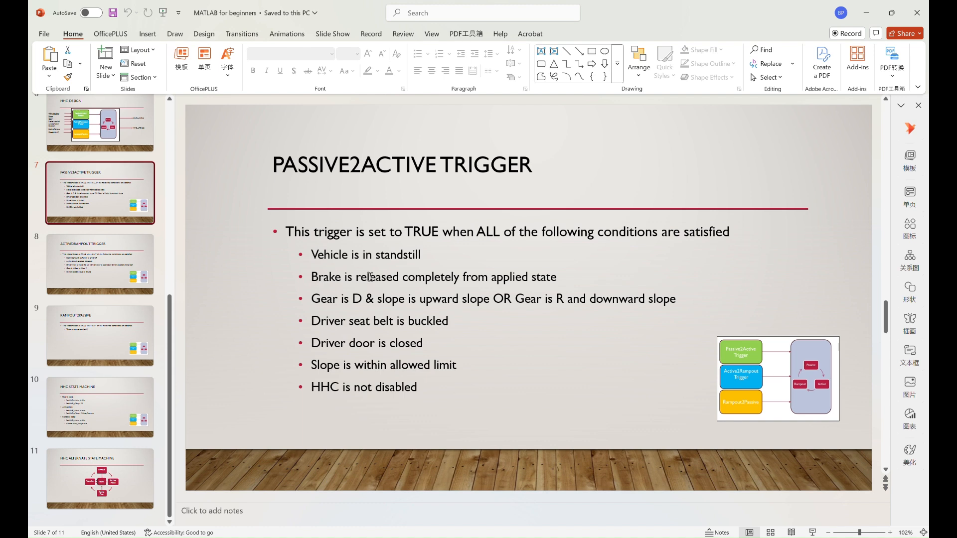
{"action": "left_click", "coordinate": [869, 12]}
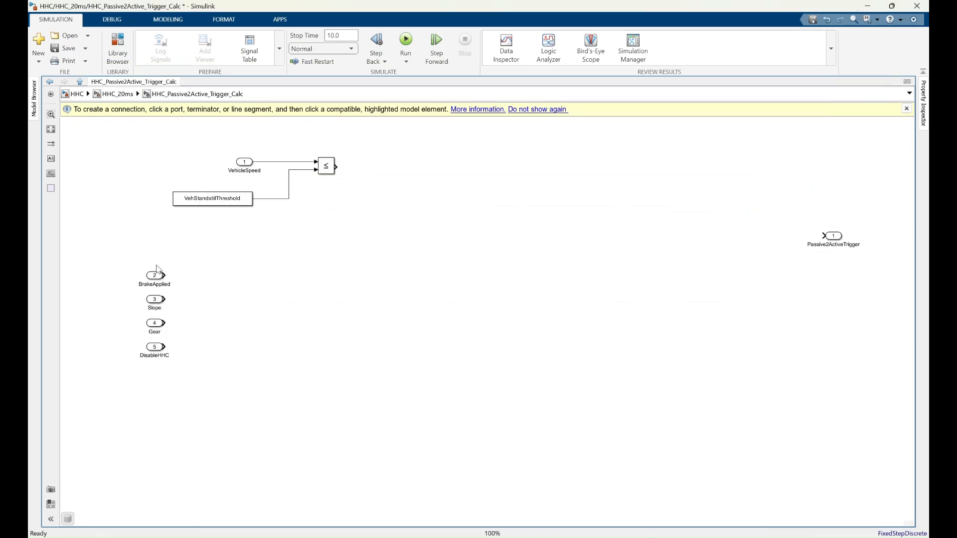
Move the BrakeApplied inport below VehStandstillThreshold and insert an Equal block fed by it.
{"action": "left_click_drag", "start_coordinate": [163, 280], "coordinate": [249, 231]}
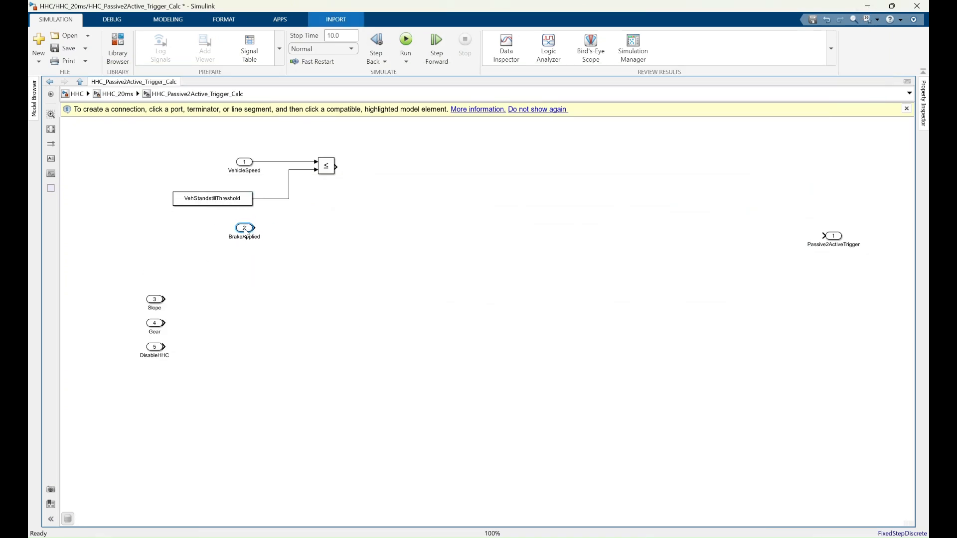
{"action": "double_click", "coordinate": [282, 251]}
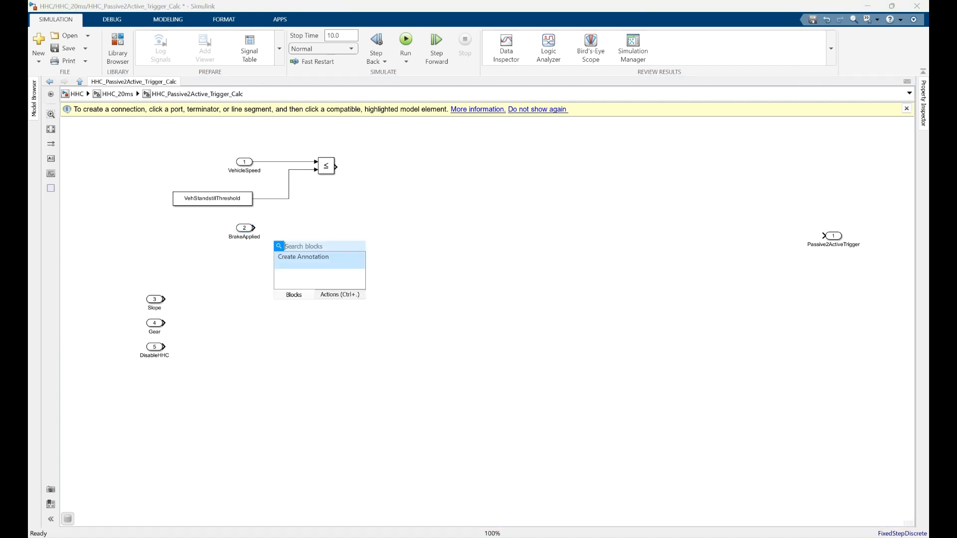
{"action": "type", "text": "eq"}
{"action": "left_click", "coordinate": [295, 259]}
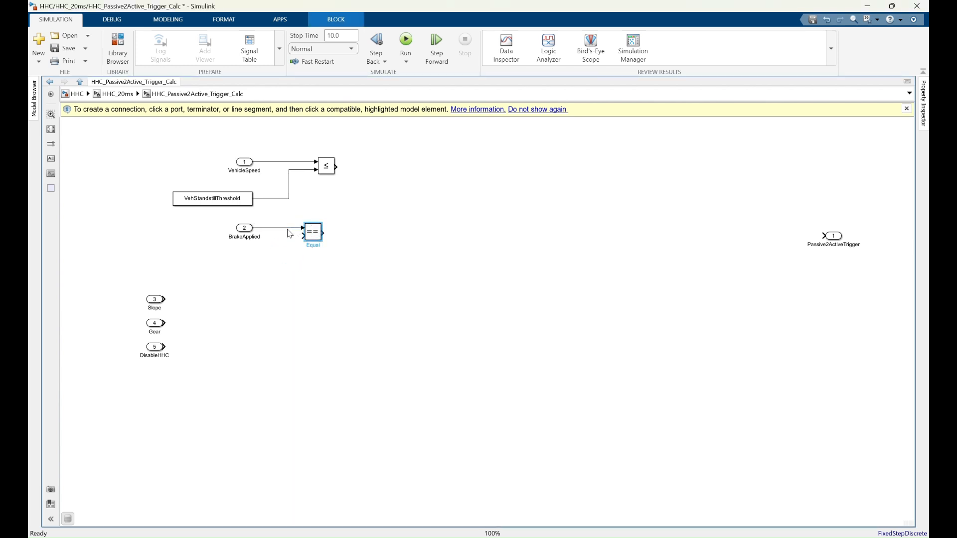
Add a Constant block with the value false and connect it to the Equal block's second input.
{"action": "double_click", "coordinate": [241, 269]}
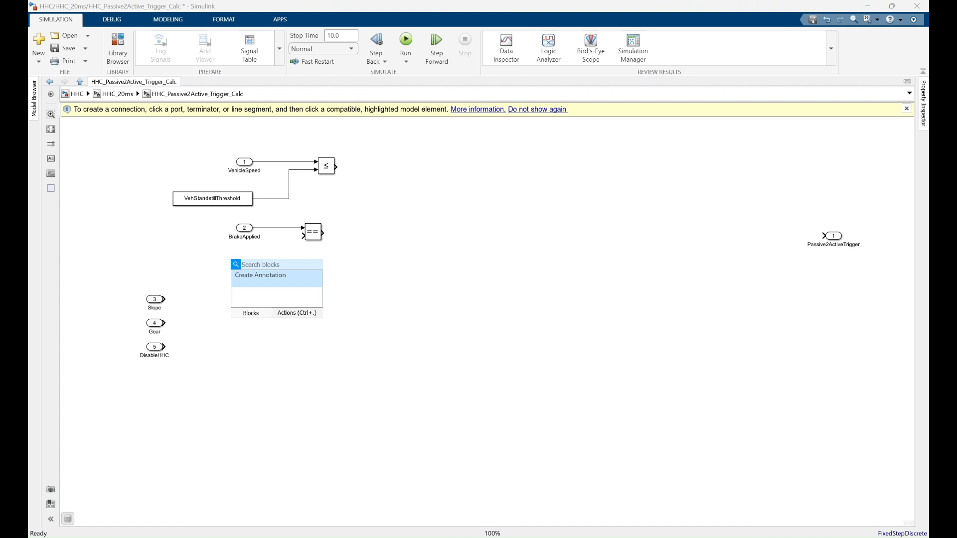
{"action": "type", "text": "con"}
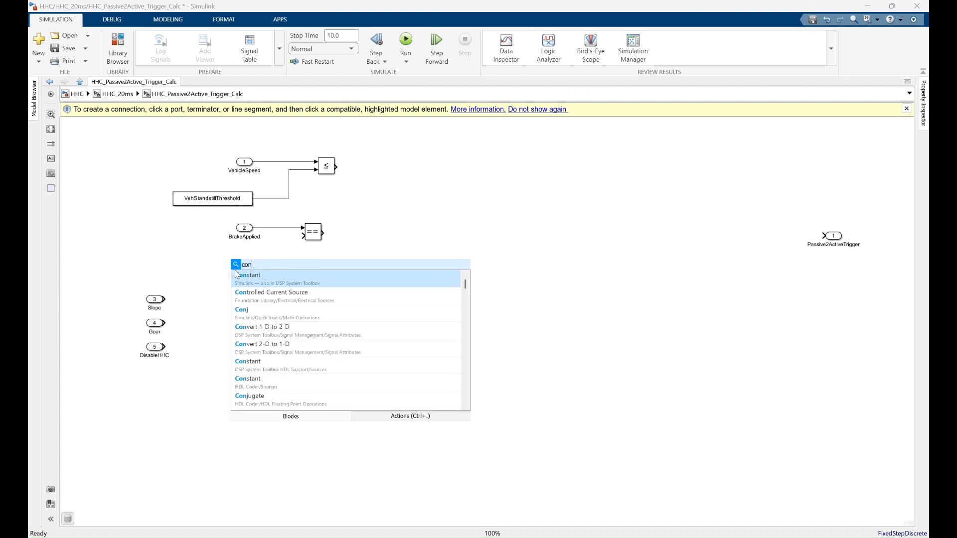
{"action": "left_click", "coordinate": [246, 279]}
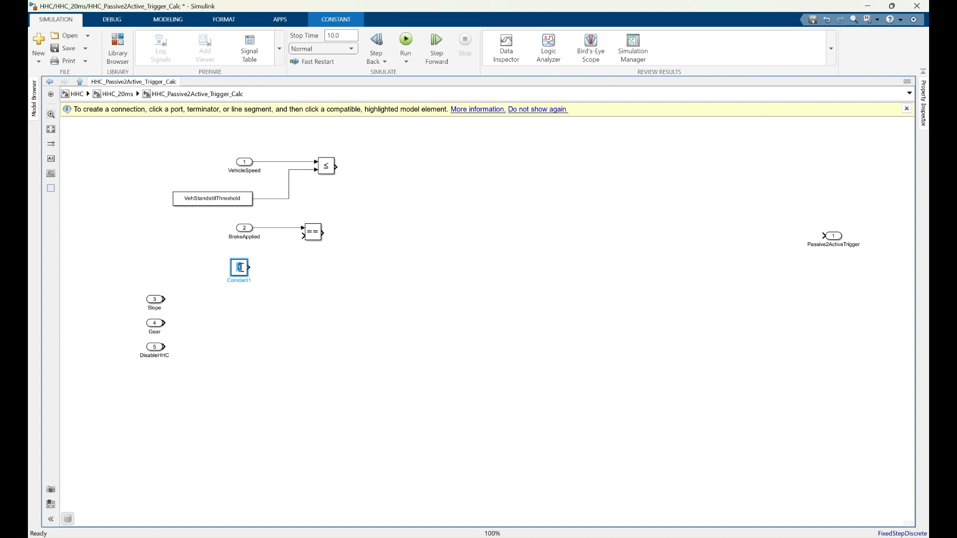
{"action": "type", "text": "False"}
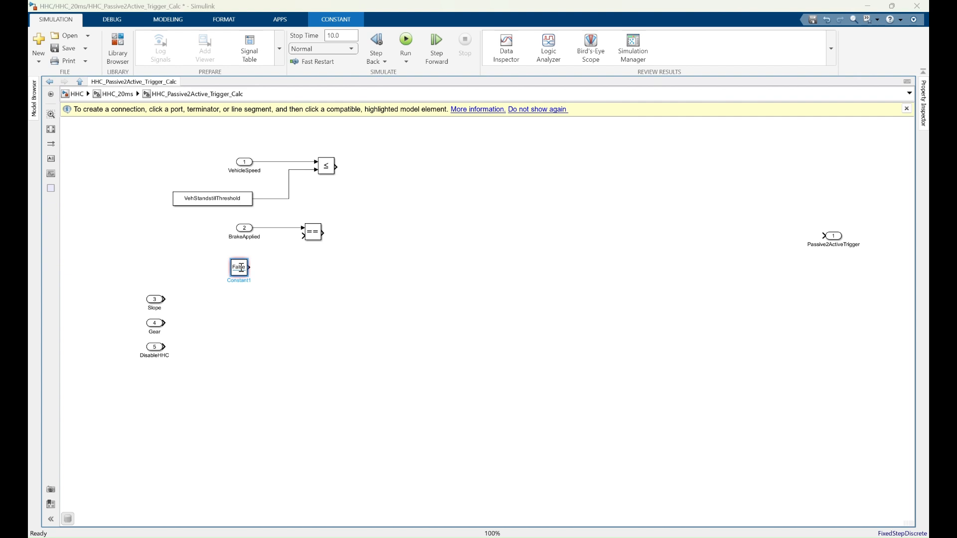
{"action": "type", "text": "fa"}
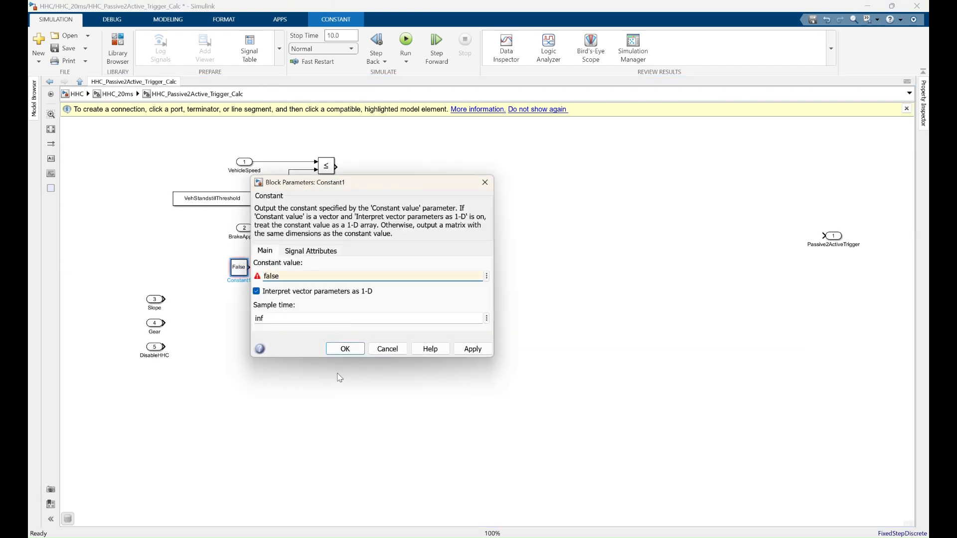
{"action": "left_click", "coordinate": [343, 349]}
{"action": "mouse_move", "coordinate": [250, 266]}
{"action": "left_mouse_down"}
{"action": "mouse_move", "coordinate": [248, 256]}
{"action": "mouse_move", "coordinate": [302, 236]}
{"action": "left_mouse_up"}
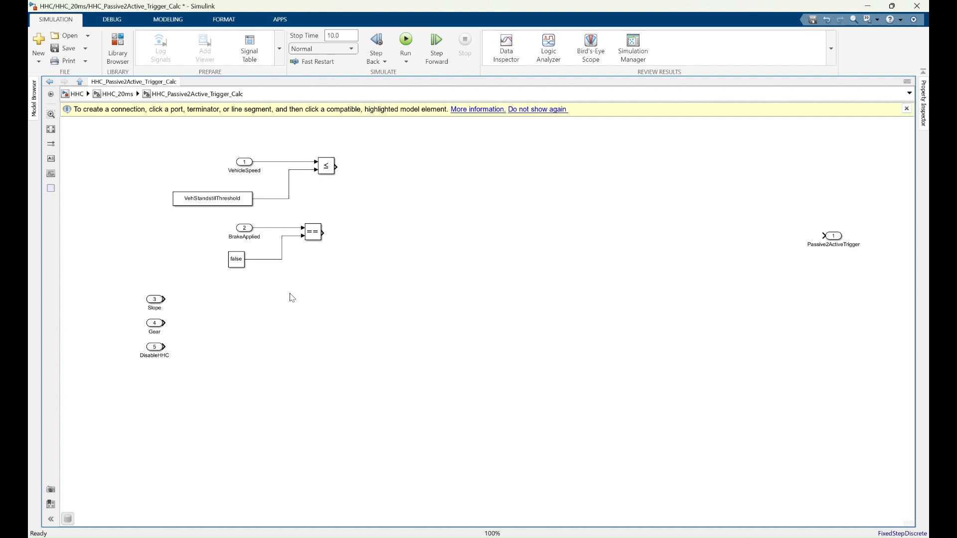
Shift the BrakeApplied inport to the left and delete the Equal block together with its false constant.
{"action": "left_click", "coordinate": [233, 260]}
{"action": "left_click_drag", "start_coordinate": [243, 228], "coordinate": [390, 298]}
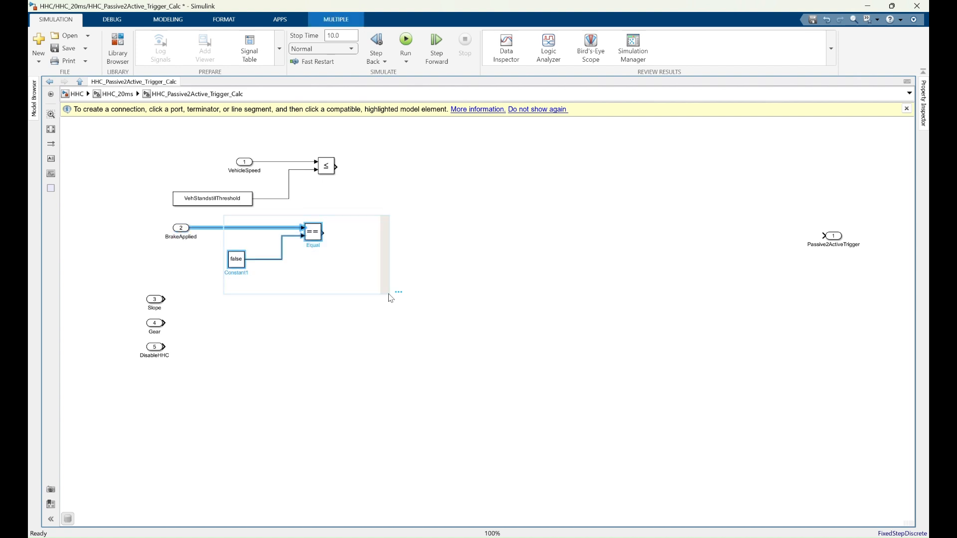
{"action": "key", "text": "Delete"}
Insert a Logical Operator block set to NOT beside BrakeApplied and connect the inport to its input.
{"action": "double_click", "coordinate": [271, 234]}
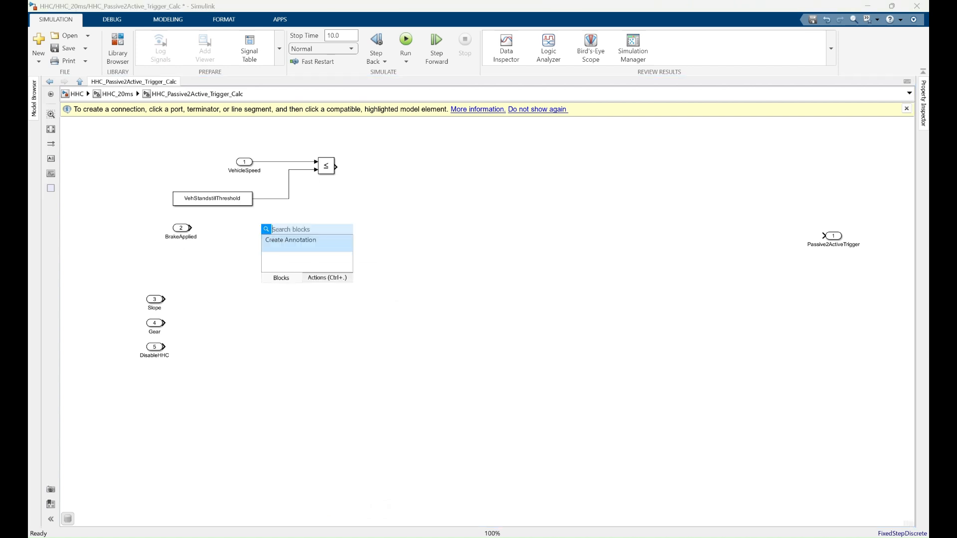
{"action": "type", "text": "logi"}
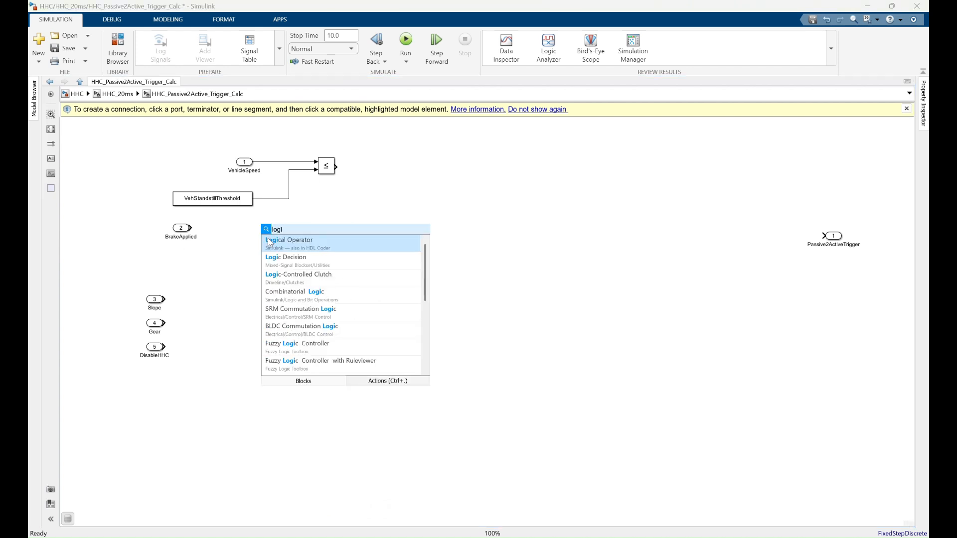
{"action": "left_click", "coordinate": [292, 244]}
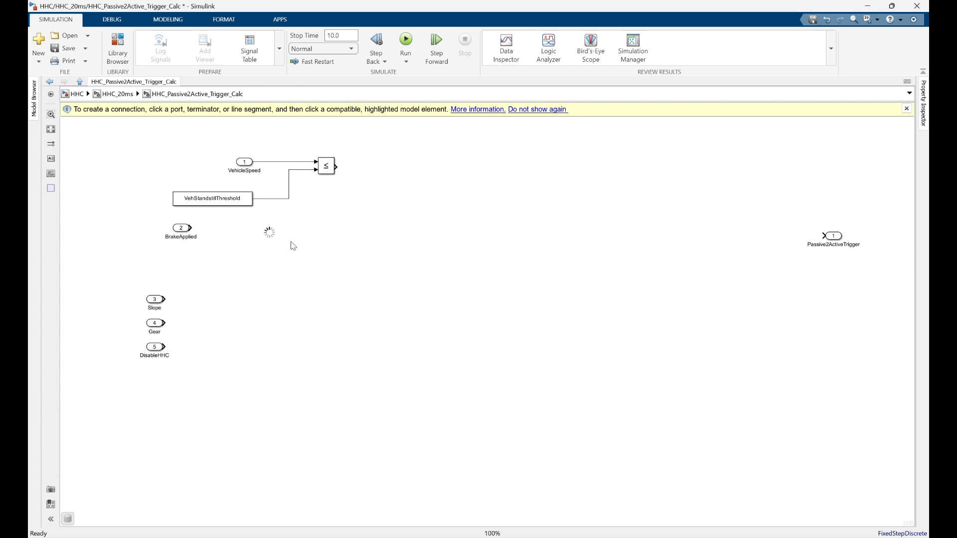
{"action": "left_click", "coordinate": [271, 232]}
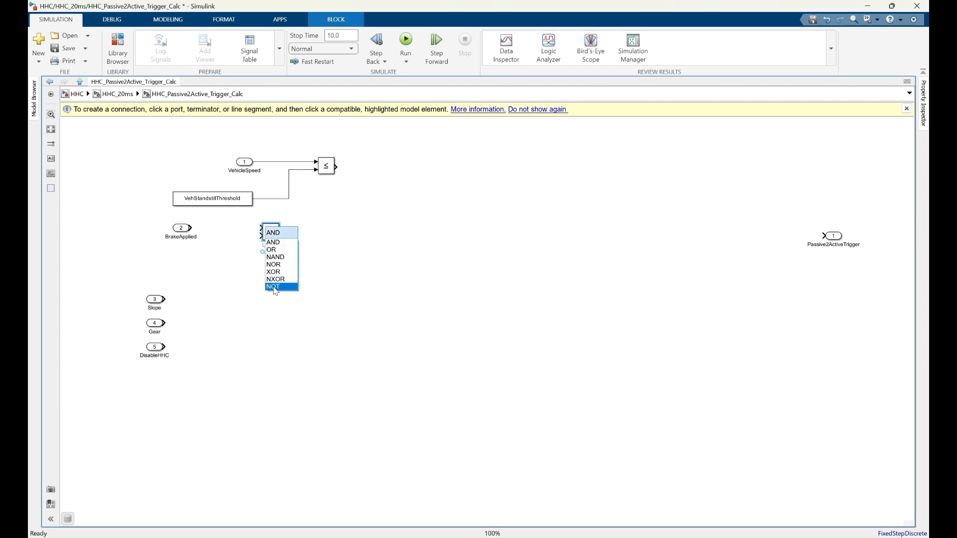
{"action": "left_click", "coordinate": [274, 285]}
{"action": "left_click_drag", "start_coordinate": [270, 234], "coordinate": [259, 228]}
{"action": "left_click", "coordinate": [223, 229]}
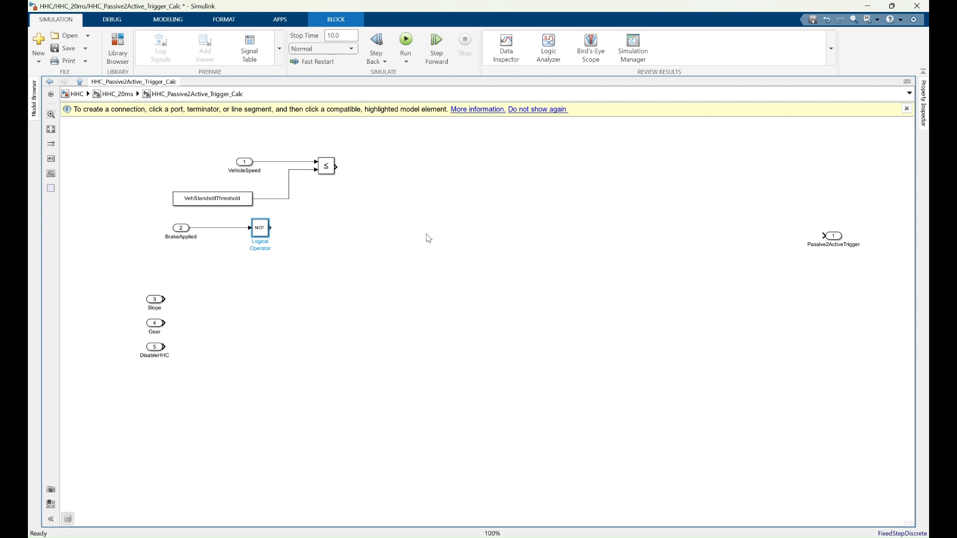
{"action": "left_click", "coordinate": [270, 315]}
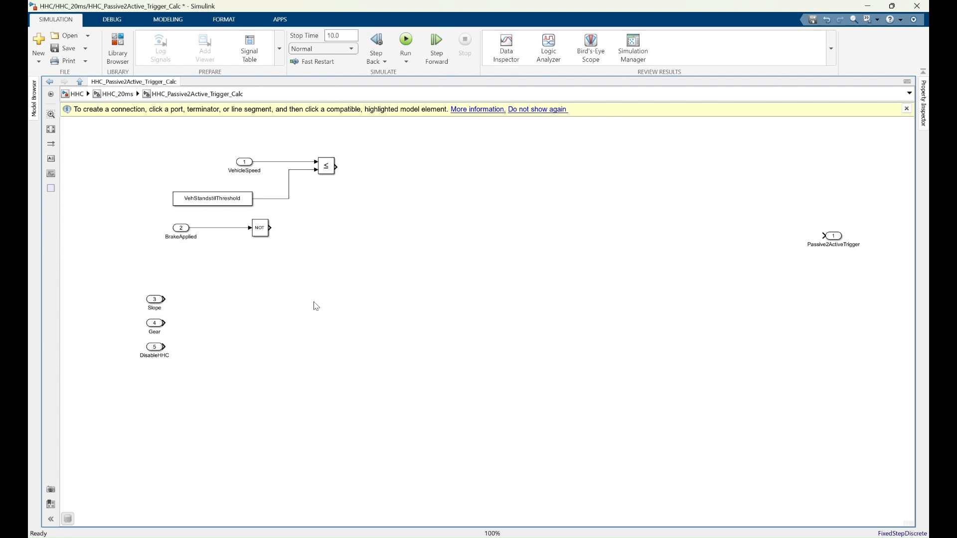
After consulting the slide's gear and slope condition, place the Gear inport below BrakeApplied and move Slope further down and left.
{"action": "key", "text": "alt+Tab"}
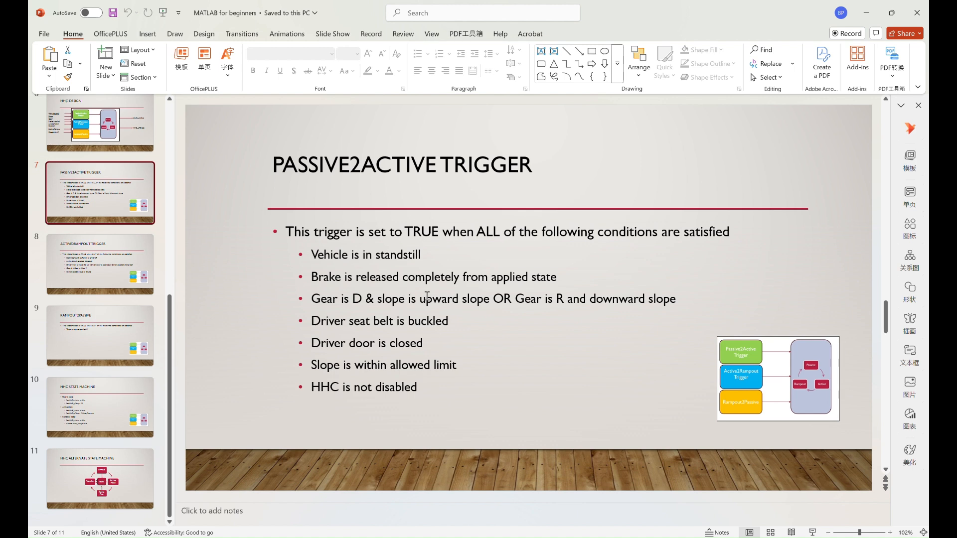
{"action": "key", "text": "alt+Tab"}
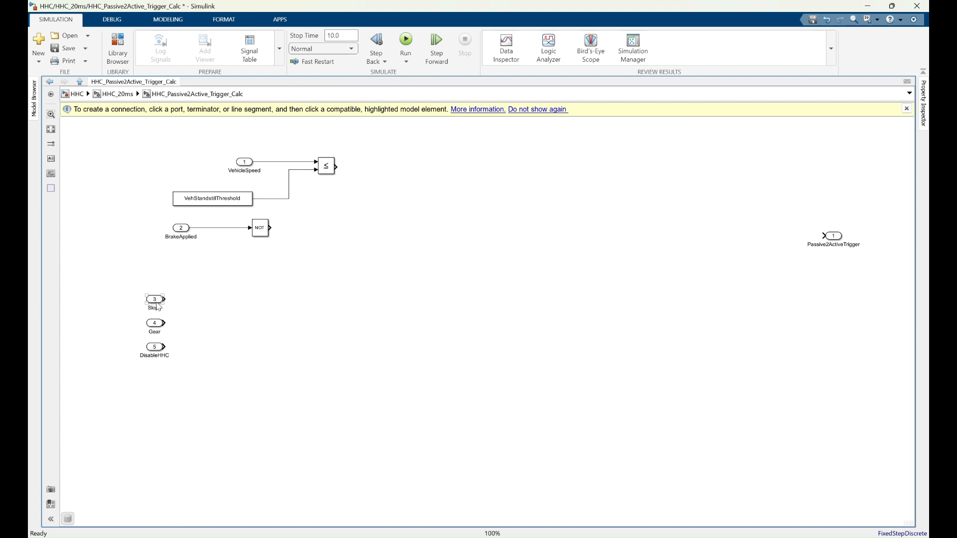
{"action": "left_click_drag", "start_coordinate": [157, 325], "coordinate": [184, 271]}
{"action": "left_click_drag", "start_coordinate": [156, 305], "coordinate": [108, 338]}
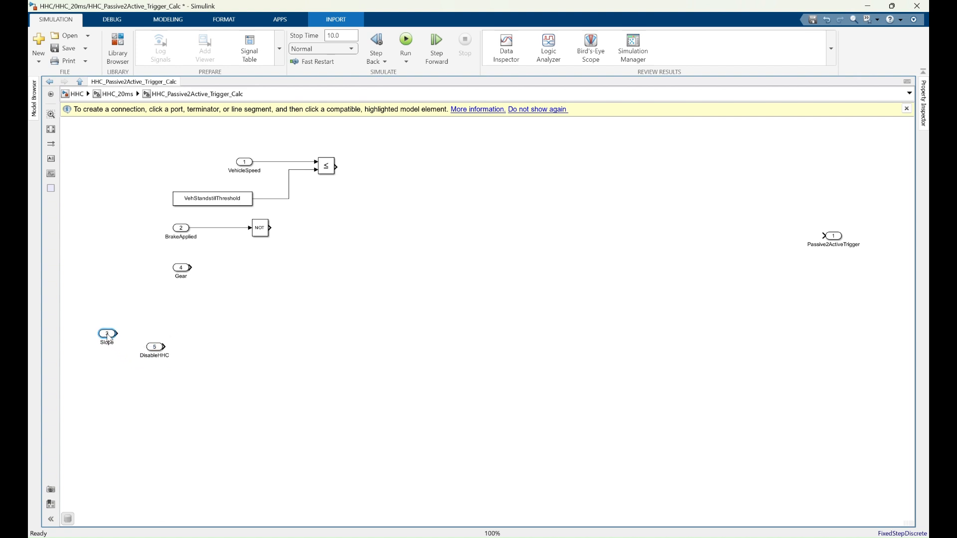
{"action": "left_click", "coordinate": [187, 302]}
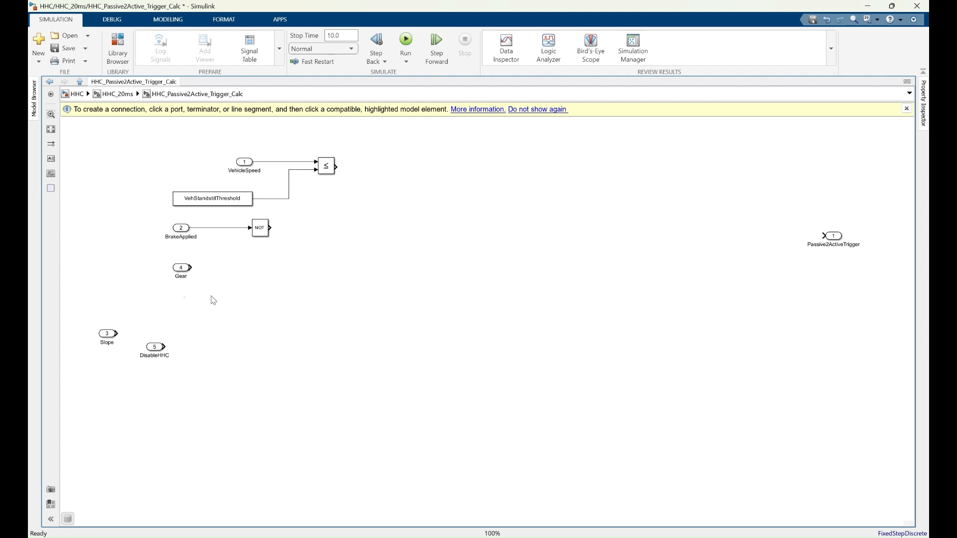
Insert an Enumerated Constant block just below the Gear inport.
{"action": "double_click", "coordinate": [210, 297]}
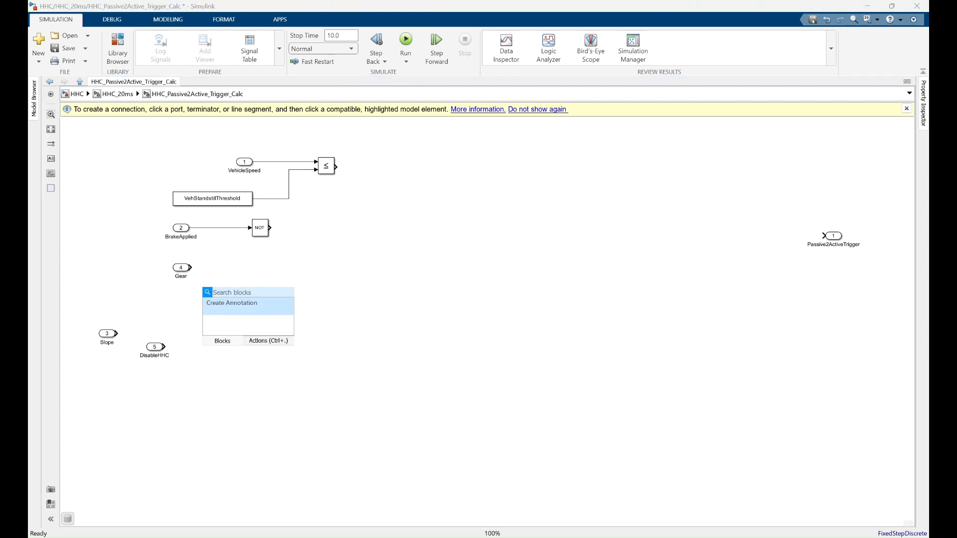
{"action": "type", "text": "e"}
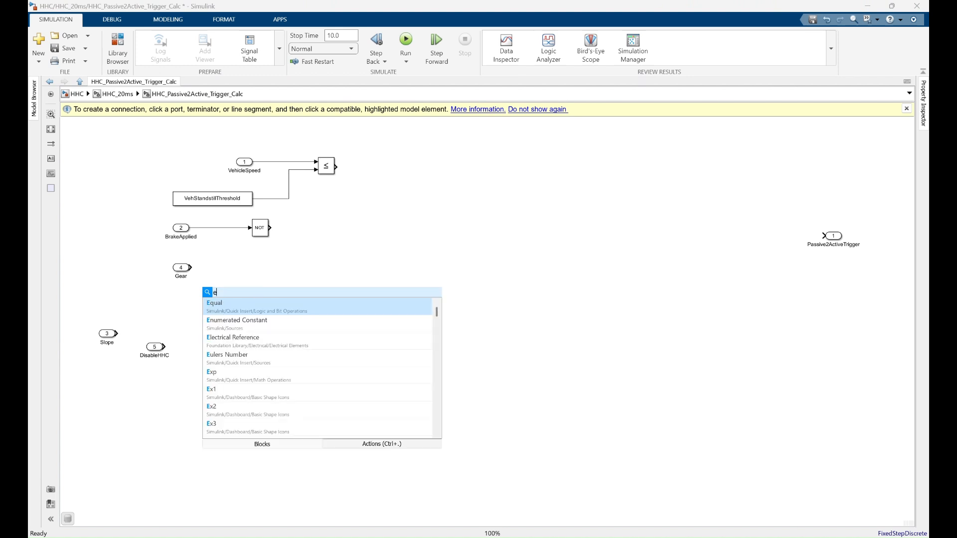
{"action": "left_click", "coordinate": [233, 324]}
{"action": "left_click", "coordinate": [220, 298]}
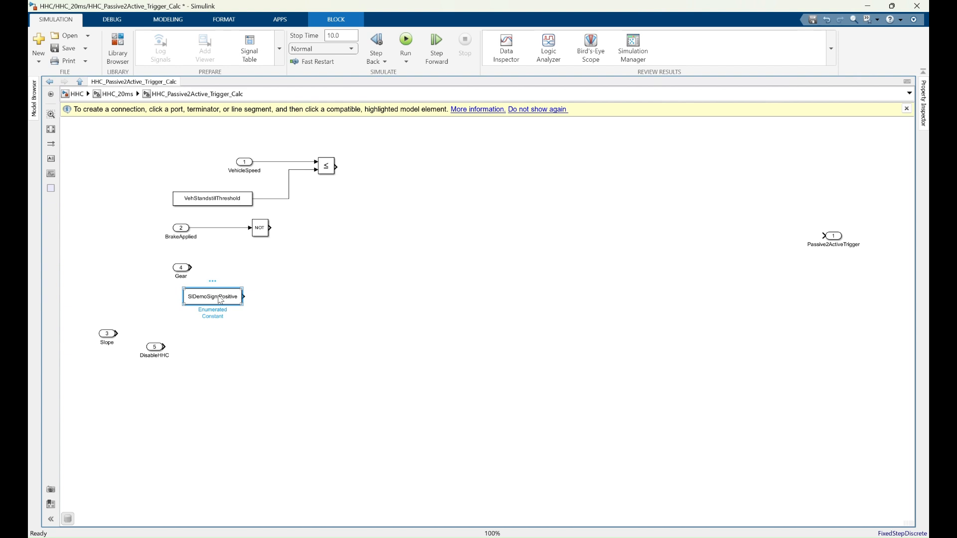
Set the enumerated constant's output data type to Enum: GearType_EN and its value to GearType_EN.D.
{"action": "double_click", "coordinate": [220, 298]}
{"action": "left_click", "coordinate": [432, 304]}
{"action": "left_click", "coordinate": [381, 327]}
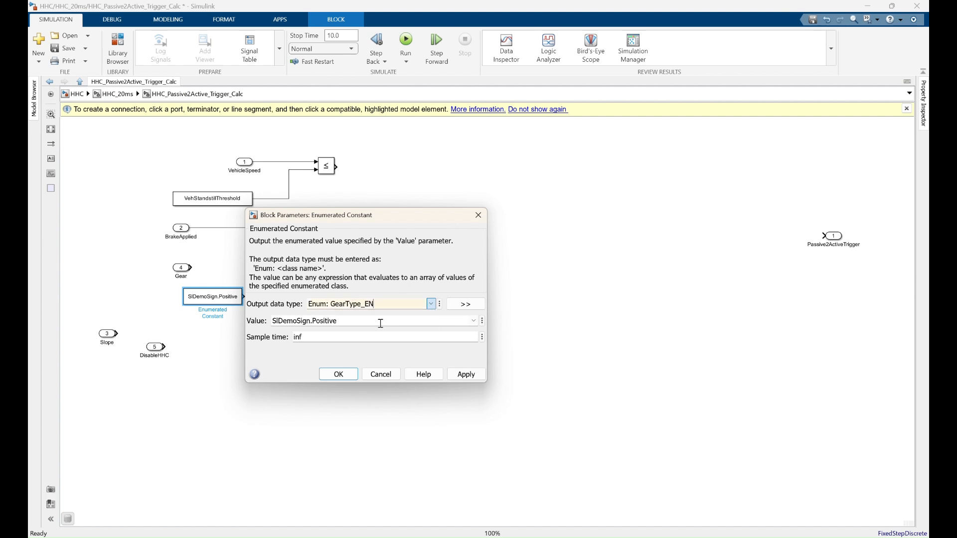
{"action": "left_click", "coordinate": [474, 321]}
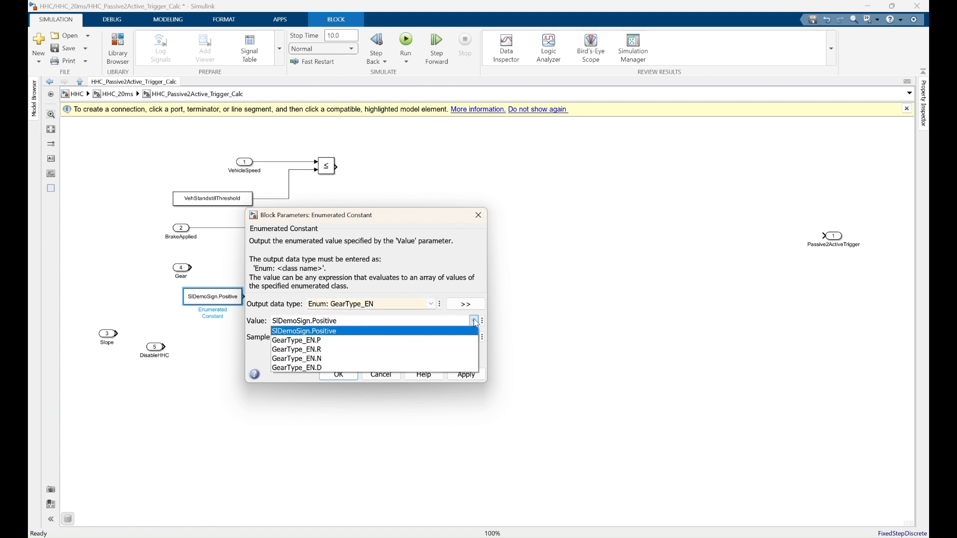
{"action": "left_click", "coordinate": [312, 369]}
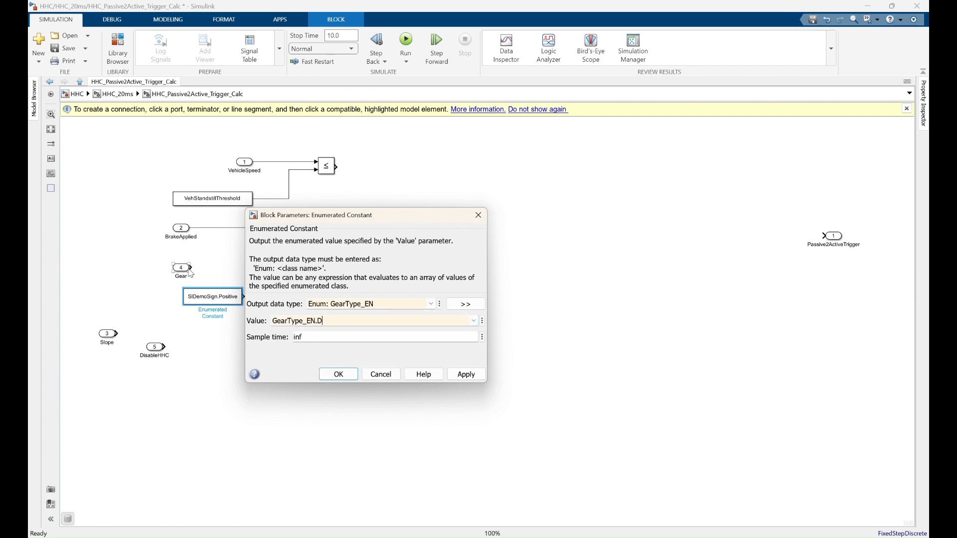
{"action": "left_click", "coordinate": [329, 373]}
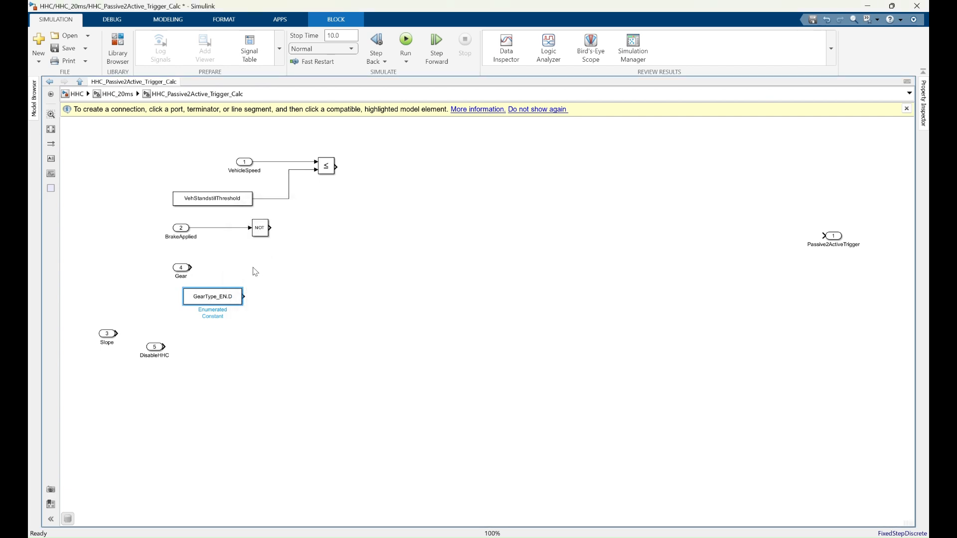
Add an Equal block beside Gear and connect the Gear inport and the GearType_EN.D constant to its inputs.
{"action": "double_click", "coordinate": [256, 270]}
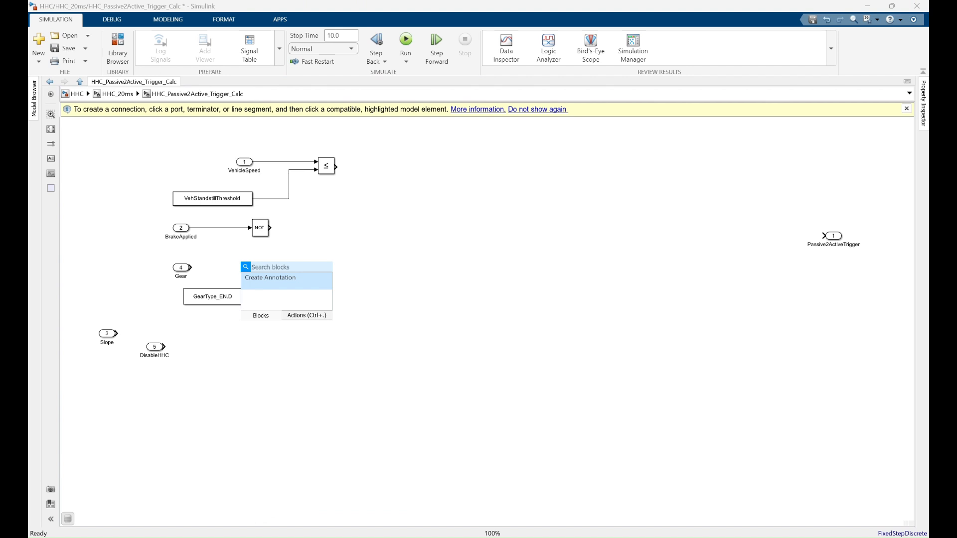
{"action": "type", "text": "eq"}
{"action": "key", "text": "Return"}
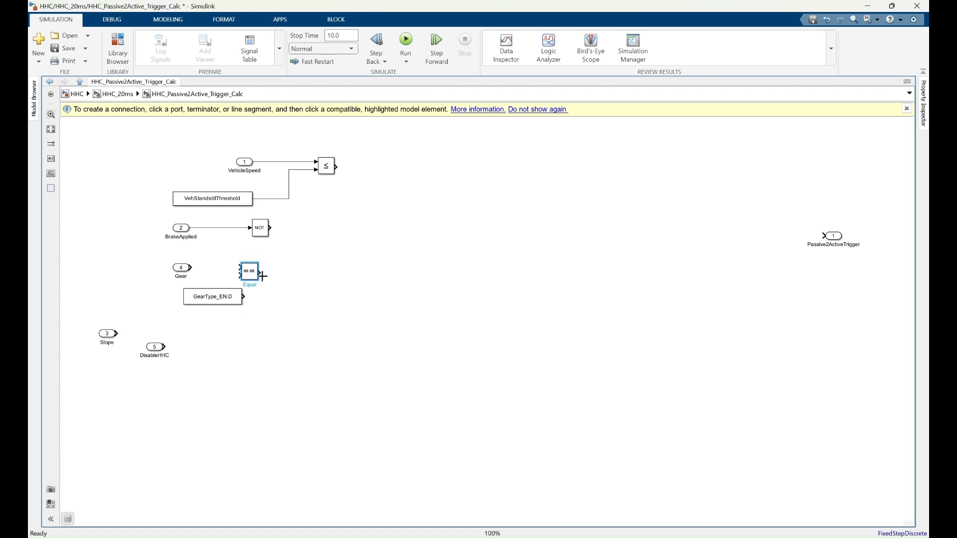
{"action": "left_click_drag", "start_coordinate": [251, 272], "coordinate": [274, 275]}
{"action": "left_click", "coordinate": [254, 269]}
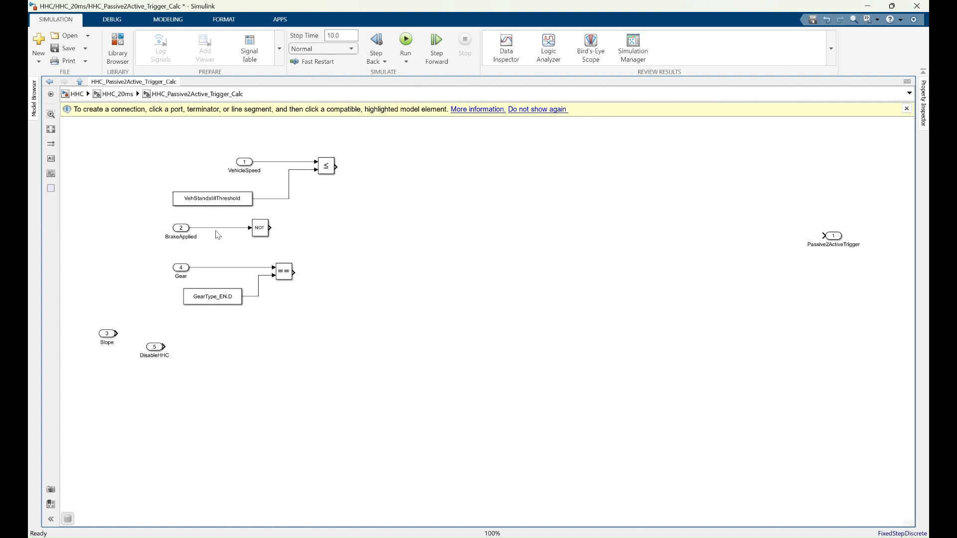
Move the DisableHHC inport down and left, and place the Slope inport directly below Gear and its constant.
{"action": "left_click_drag", "start_coordinate": [158, 347], "coordinate": [109, 377]}
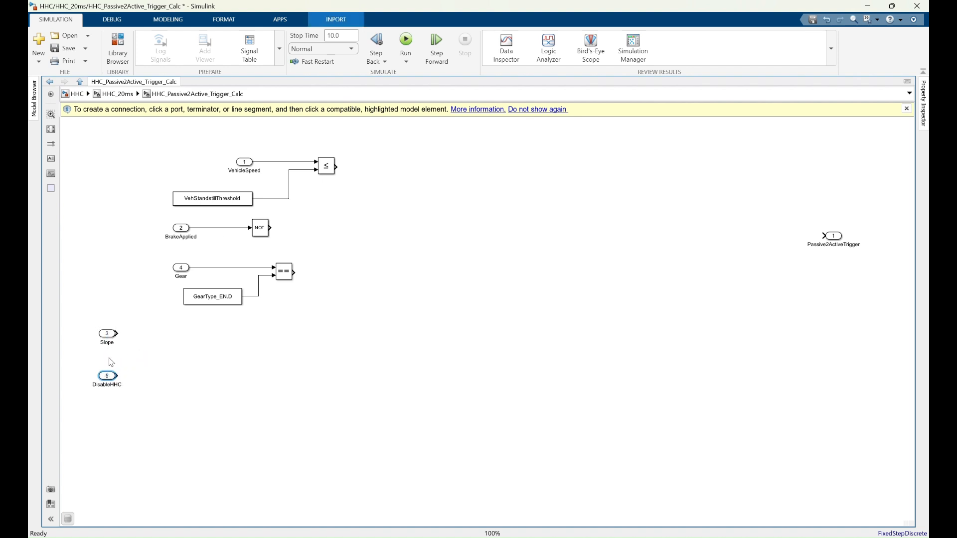
{"action": "left_click_drag", "start_coordinate": [107, 335], "coordinate": [179, 333]}
{"action": "left_click", "coordinate": [231, 339]}
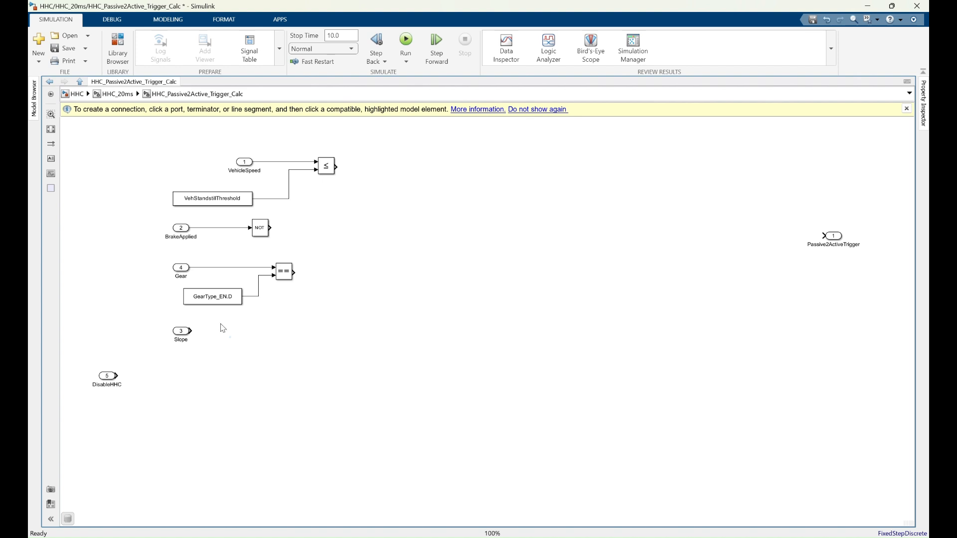
Insert a GreaterThan block beside Slope and connect the Slope inport to its first input.
{"action": "double_click", "coordinate": [235, 346]}
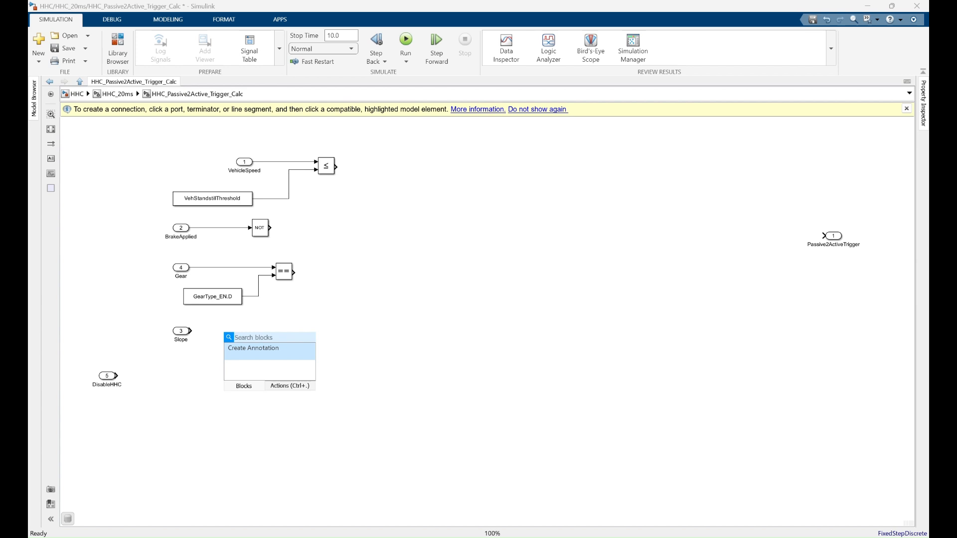
{"action": "type", "text": "gr"}
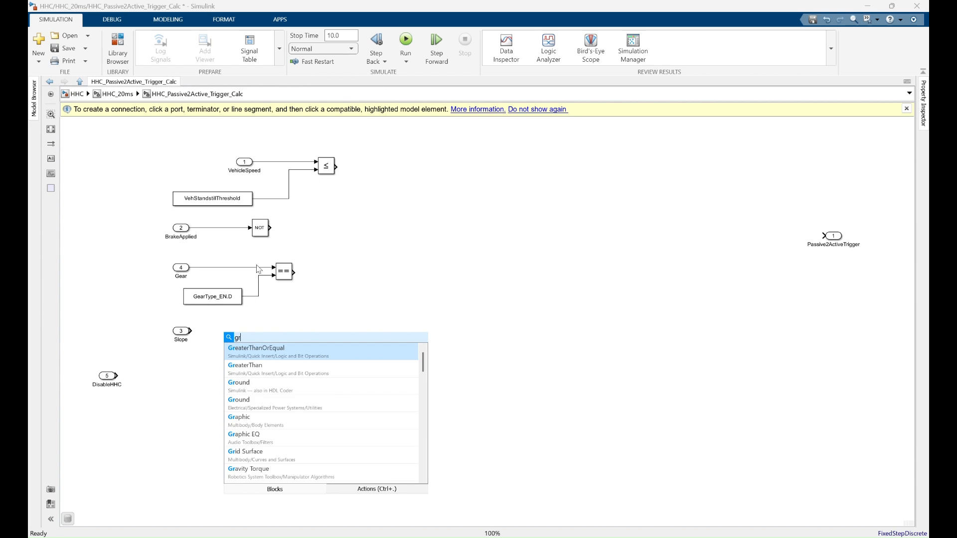
{"action": "left_click", "coordinate": [259, 371]}
{"action": "left_click_drag", "start_coordinate": [233, 341], "coordinate": [275, 336]}
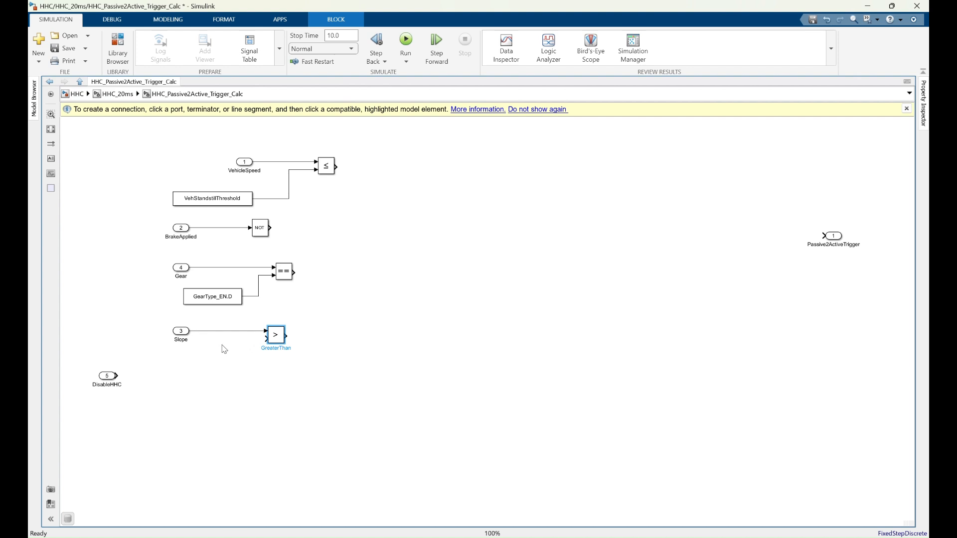
Add a Constant block with value 0 to the GreaterThan block's second input and align GreaterThan under the Equal block.
{"action": "double_click", "coordinate": [198, 363]}
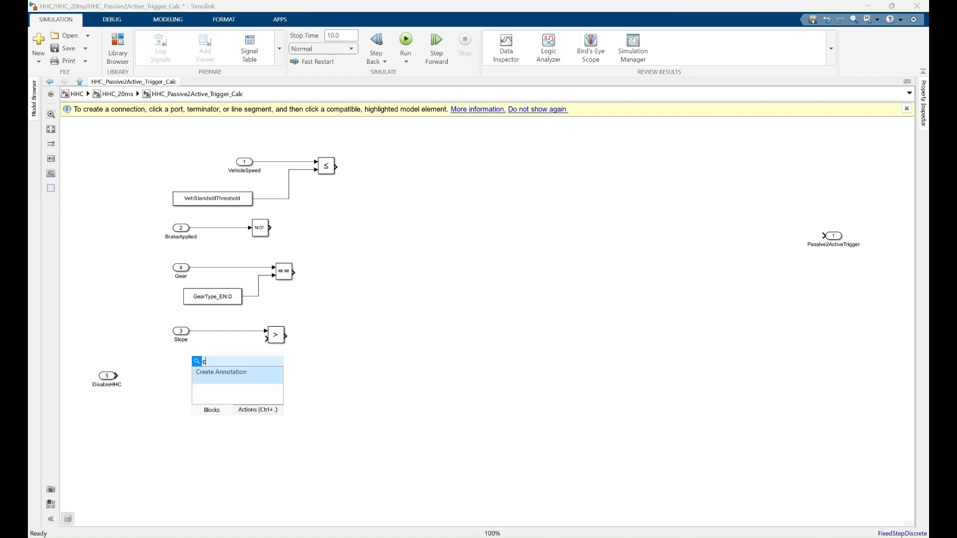
{"action": "type", "text": "con"}
{"action": "left_click", "coordinate": [231, 375]}
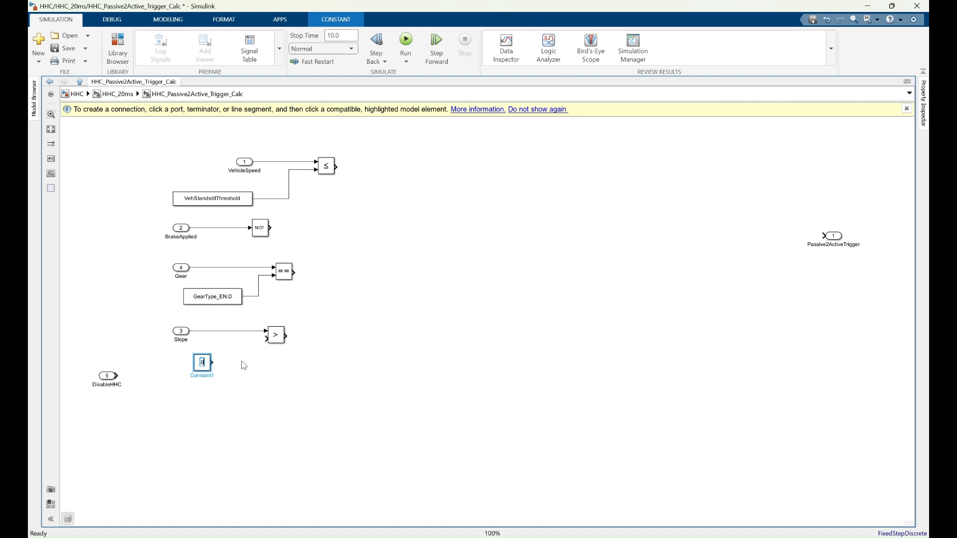
{"action": "left_click_drag", "start_coordinate": [202, 362], "coordinate": [266, 340]}
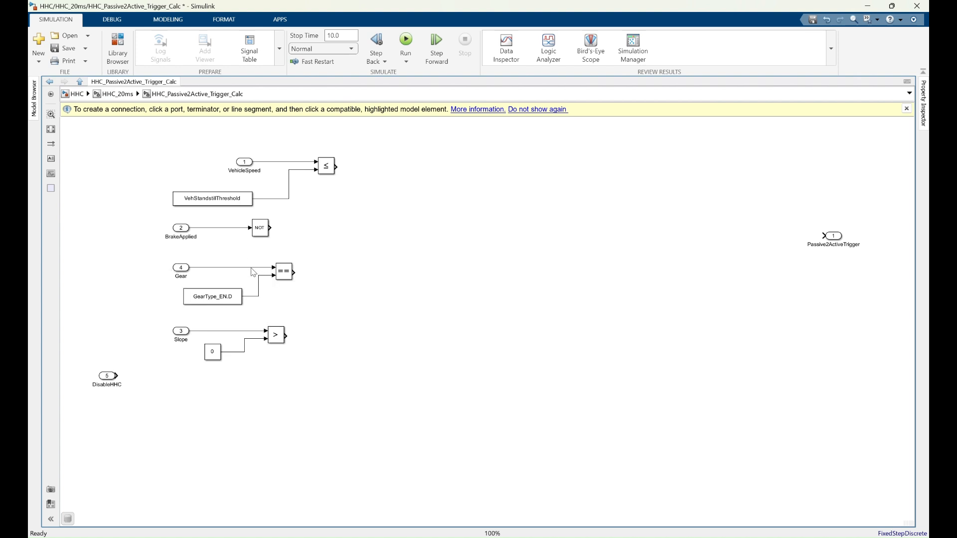
{"action": "left_click", "coordinate": [275, 342]}
{"action": "left_click_drag", "start_coordinate": [280, 335], "coordinate": [288, 335]}
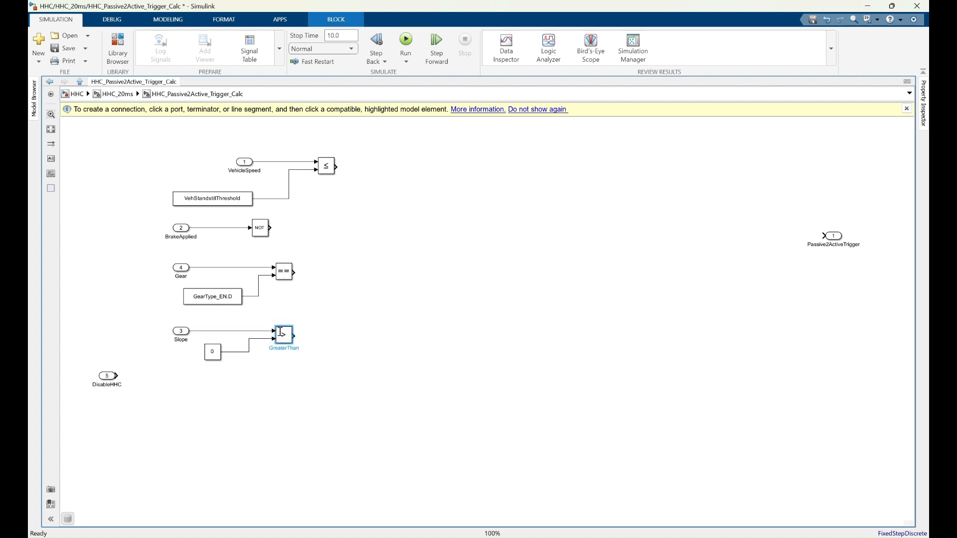
Insert an AND Logical Operator block and connect the outputs of the Gear Equal and Slope GreaterThan blocks to its inputs.
{"action": "left_click", "coordinate": [346, 294]}
{"action": "double_click", "coordinate": [357, 276]}
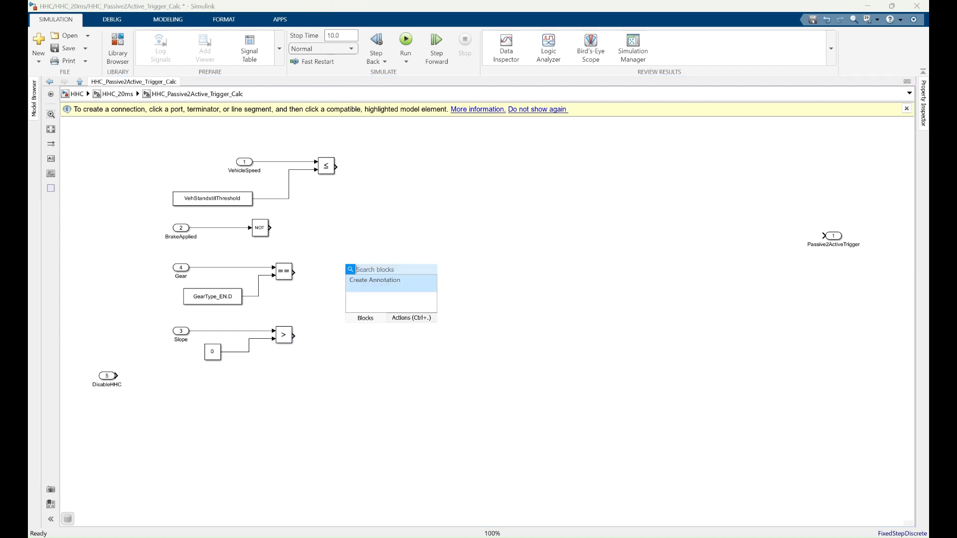
{"action": "type", "text": "log"}
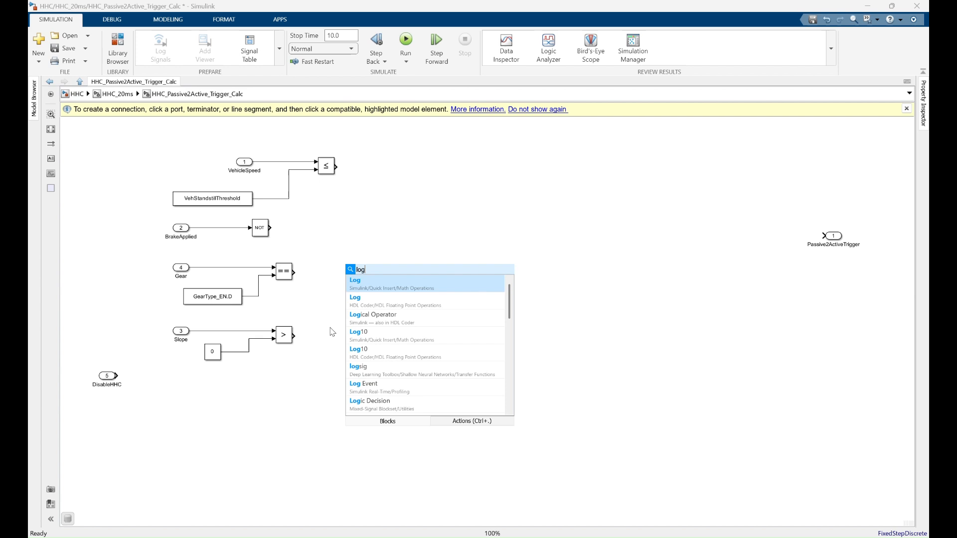
{"action": "left_click", "coordinate": [373, 321]}
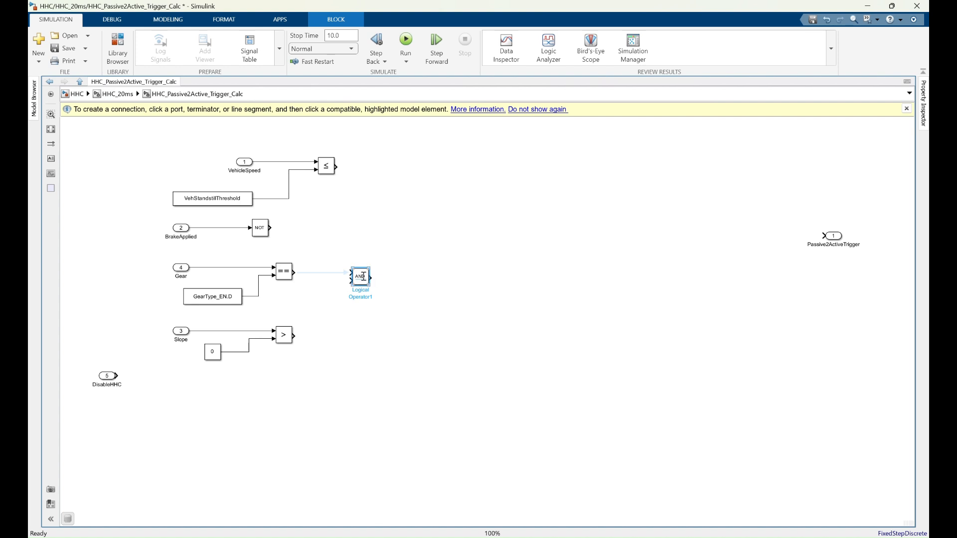
{"action": "left_click", "coordinate": [362, 277]}
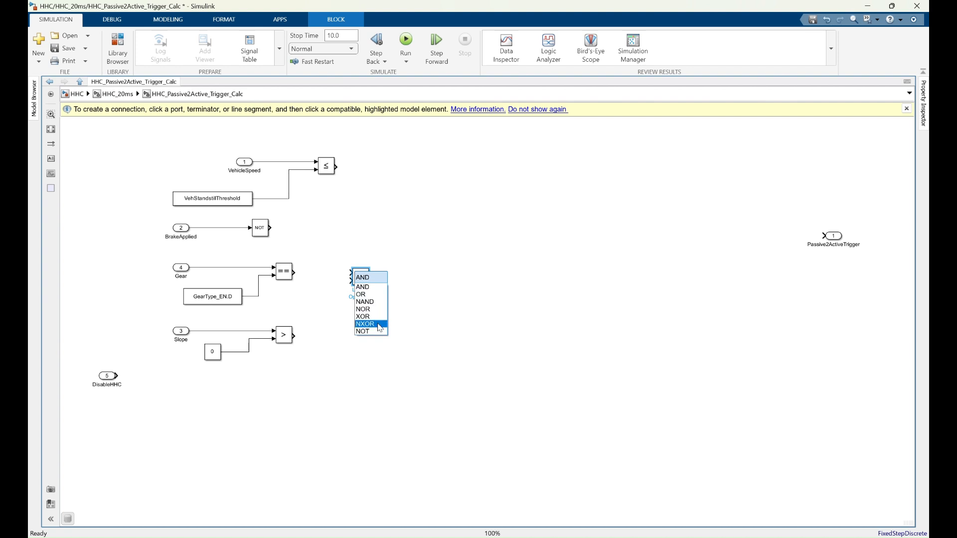
{"action": "left_click", "coordinate": [439, 316]}
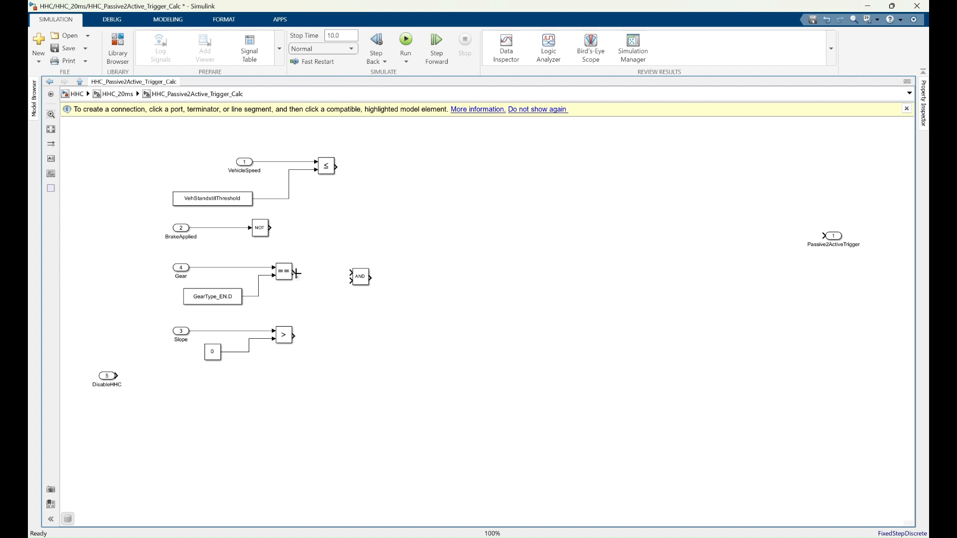
{"action": "left_click_drag", "start_coordinate": [298, 273], "coordinate": [350, 274]}
{"action": "mouse_move", "coordinate": [294, 335]}
{"action": "left_mouse_down"}
{"action": "mouse_move", "coordinate": [352, 279]}
{"action": "mouse_move", "coordinate": [373, 324]}
{"action": "mouse_move", "coordinate": [348, 283]}
{"action": "left_mouse_up"}
{"action": "left_click", "coordinate": [369, 322]}
After rechecking the slide's gear and slope condition, shift Slope and Gear left and move DisableHHC to the empty area before the outport.
{"action": "key", "text": "alt+Tab"}
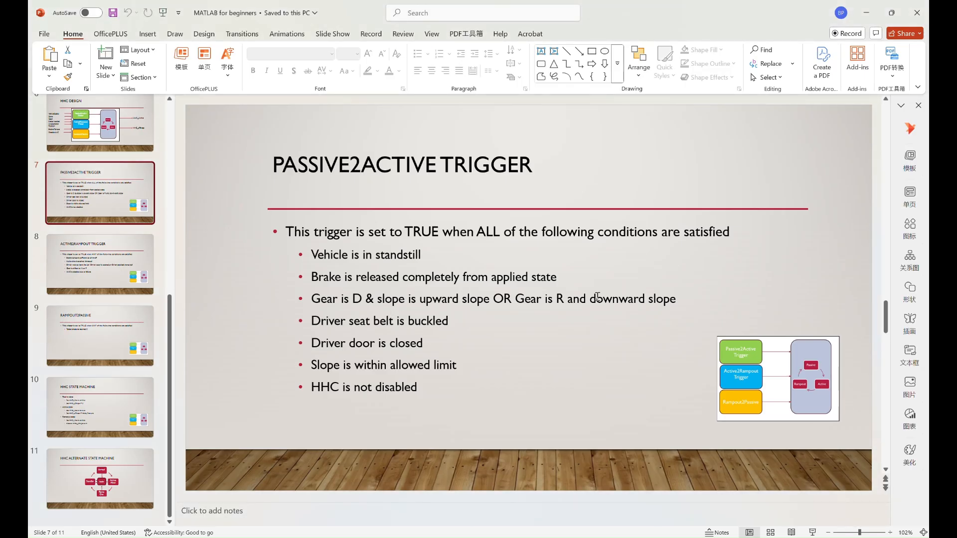
{"action": "key", "text": "alt+Tab"}
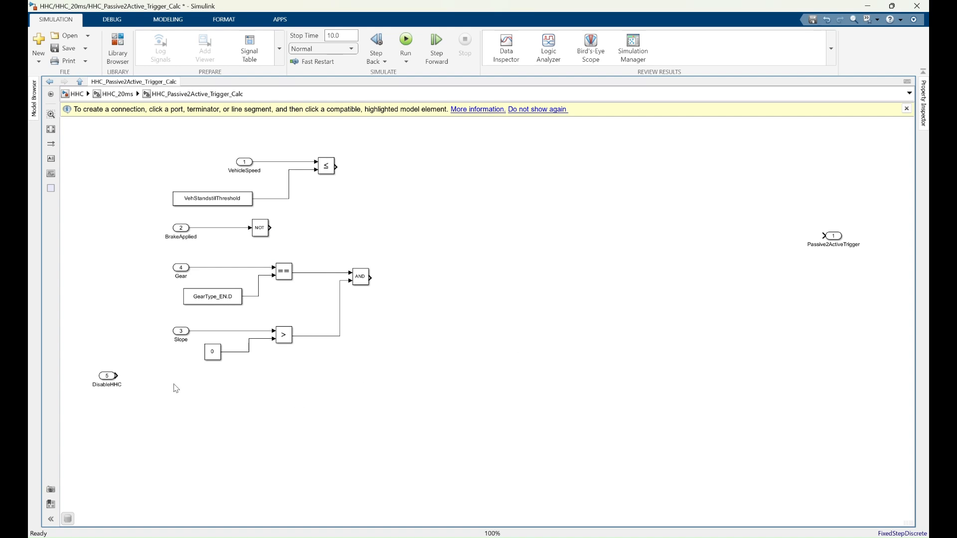
{"action": "left_click", "coordinate": [177, 331]}
{"action": "left_click_drag", "start_coordinate": [177, 333], "coordinate": [135, 333]}
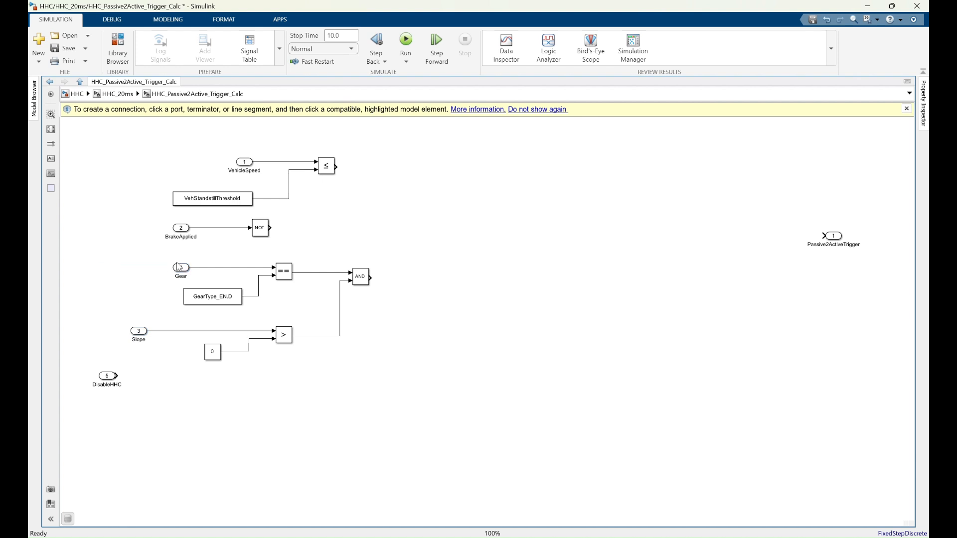
{"action": "left_click_drag", "start_coordinate": [181, 267], "coordinate": [142, 271]}
{"action": "left_click_drag", "start_coordinate": [114, 377], "coordinate": [558, 255]}
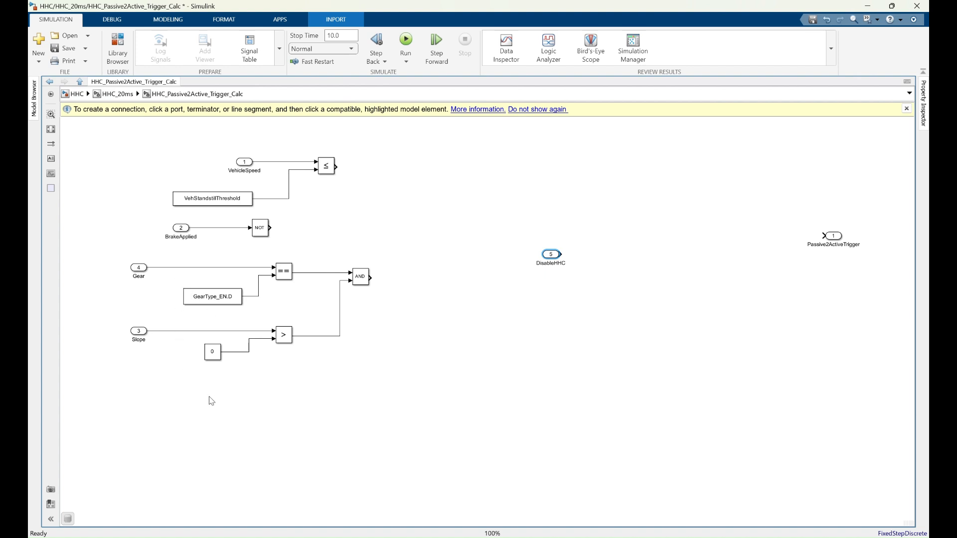
Add a second Equal block below the slope comparison and branch the Gear signal to its first input.
{"action": "double_click", "coordinate": [268, 404]}
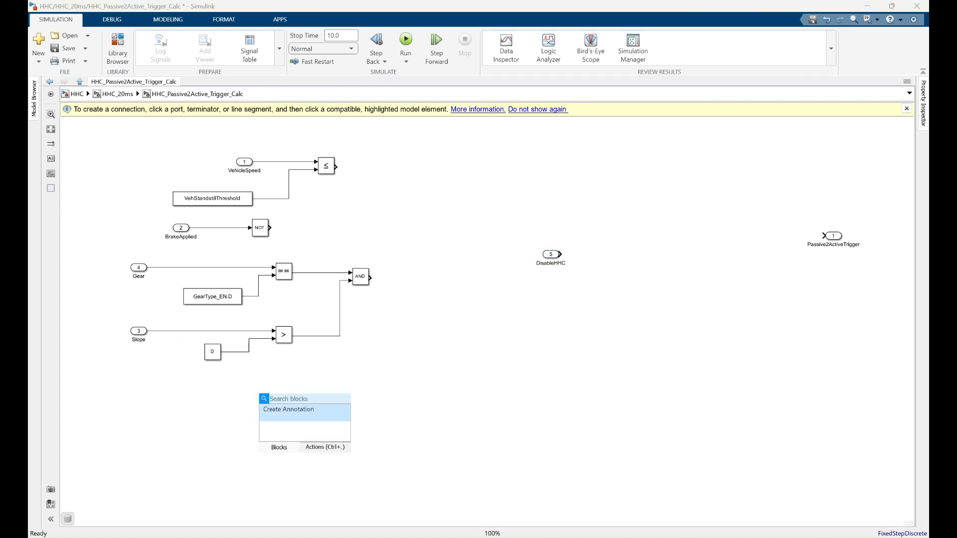
{"action": "type", "text": "eq"}
{"action": "left_click", "coordinate": [304, 247]}
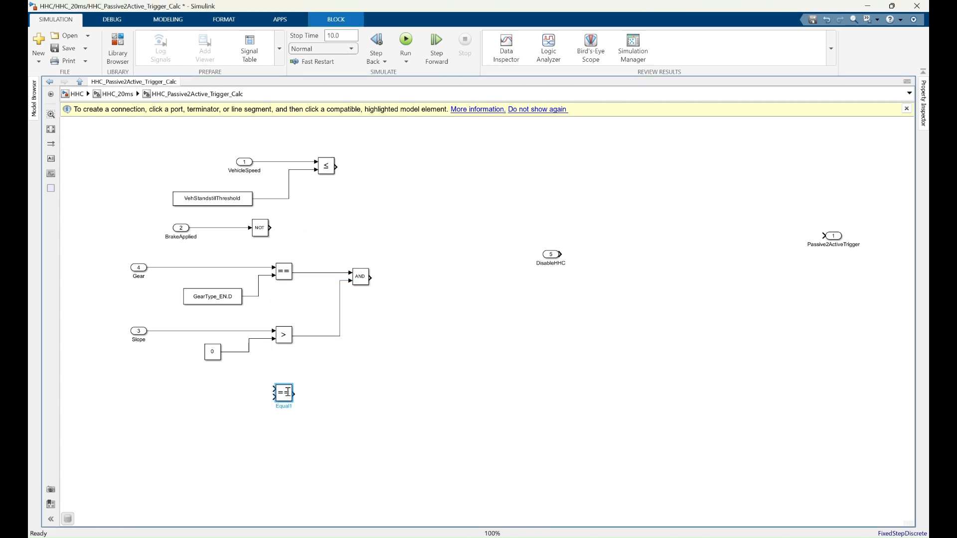
{"action": "left_click_drag", "start_coordinate": [273, 389], "coordinate": [162, 268]}
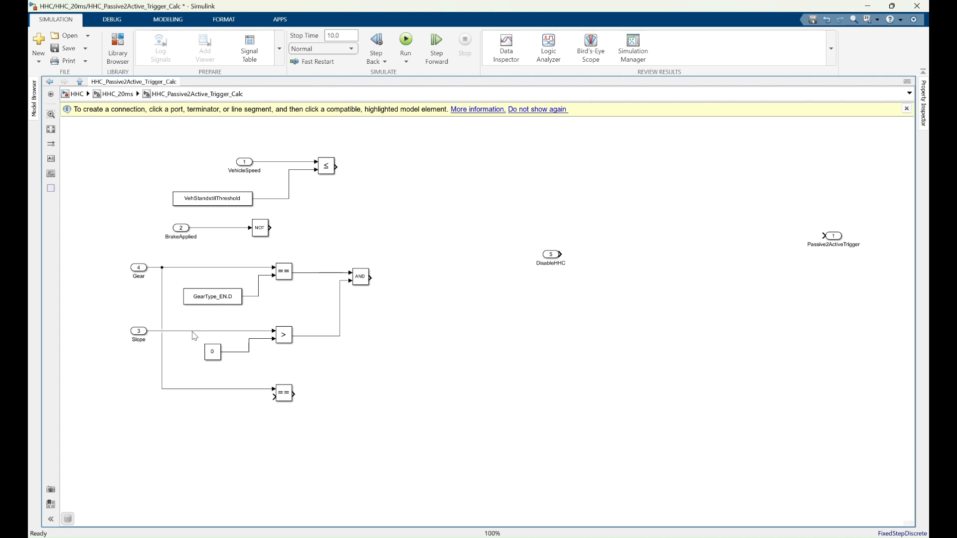
Shift the Slope inport slightly further left and insert a second Enumerated Constant block beside the lower Equal block.
{"action": "mouse_move", "coordinate": [139, 332]}
{"action": "left_mouse_down"}
{"action": "mouse_move", "coordinate": [202, 335]}
{"action": "mouse_move", "coordinate": [127, 335]}
{"action": "left_mouse_up"}
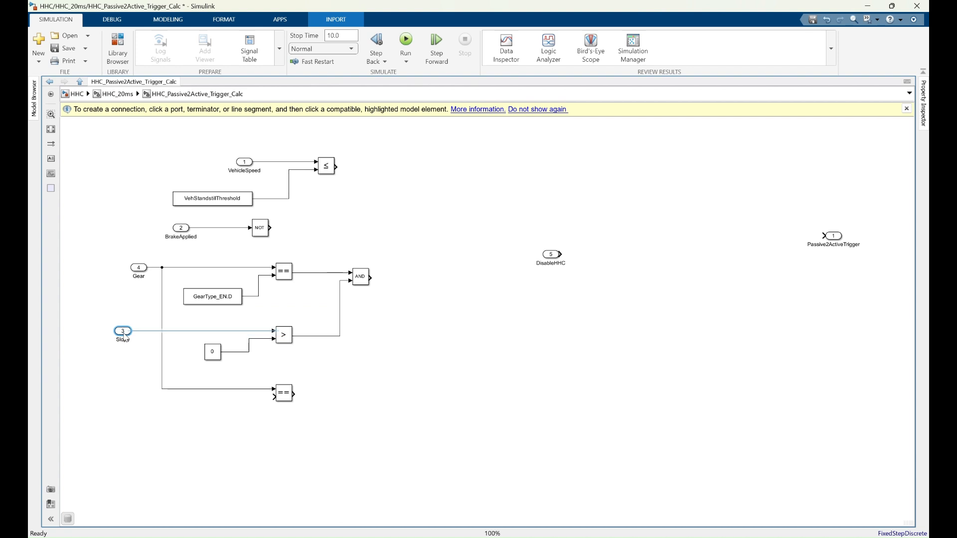
{"action": "left_click", "coordinate": [272, 431]}
{"action": "double_click", "coordinate": [171, 417]}
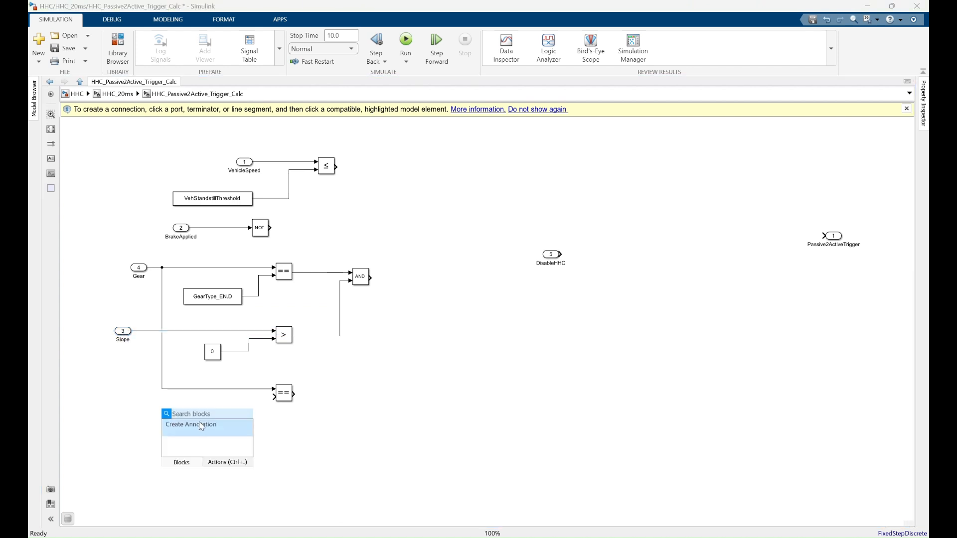
{"action": "type", "text": "en"}
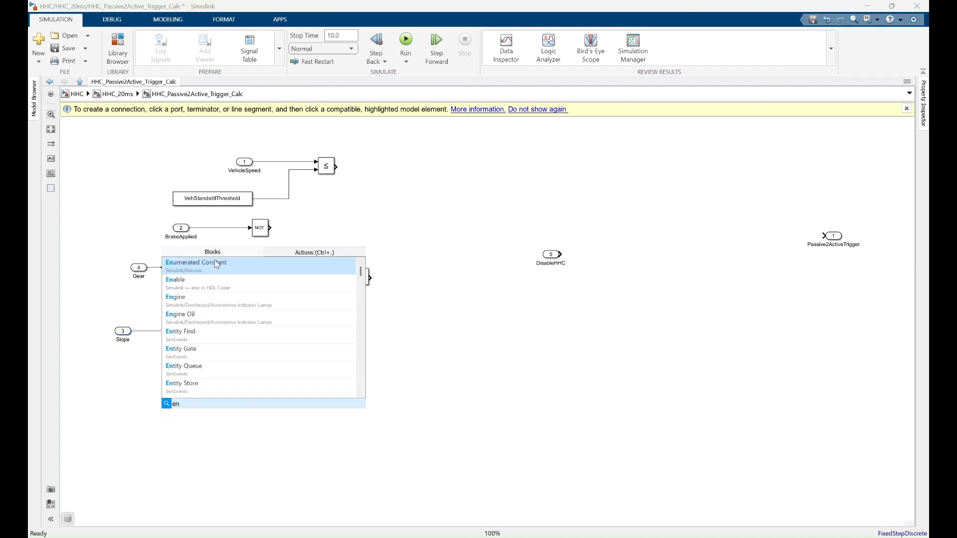
{"action": "left_click", "coordinate": [210, 265]}
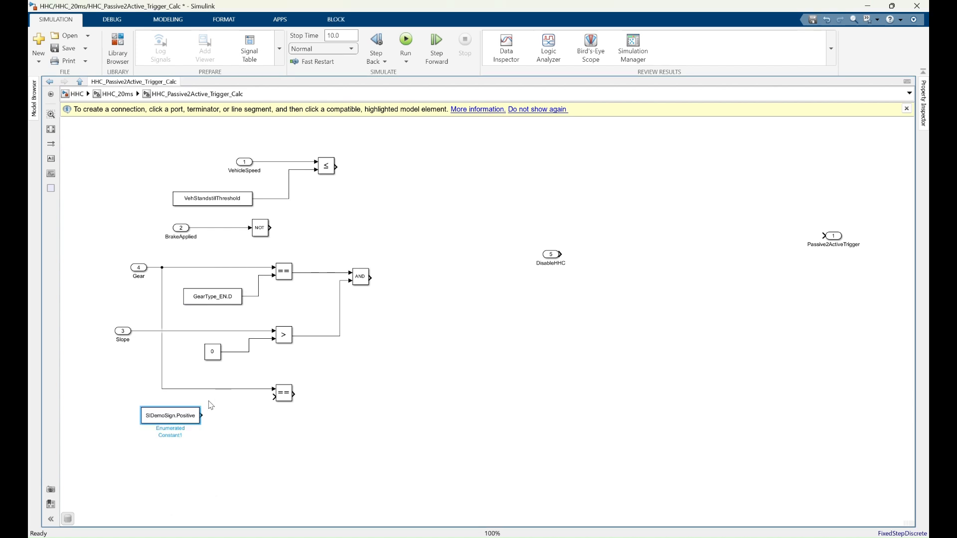
Set the new Enumerated Constant to type Enum: GearType_EN with value GearType_EN.R and connect it to the lower Equal block's second input.
{"action": "double_click", "coordinate": [183, 419]}
{"action": "left_click", "coordinate": [389, 422]}
{"action": "left_click", "coordinate": [319, 441]}
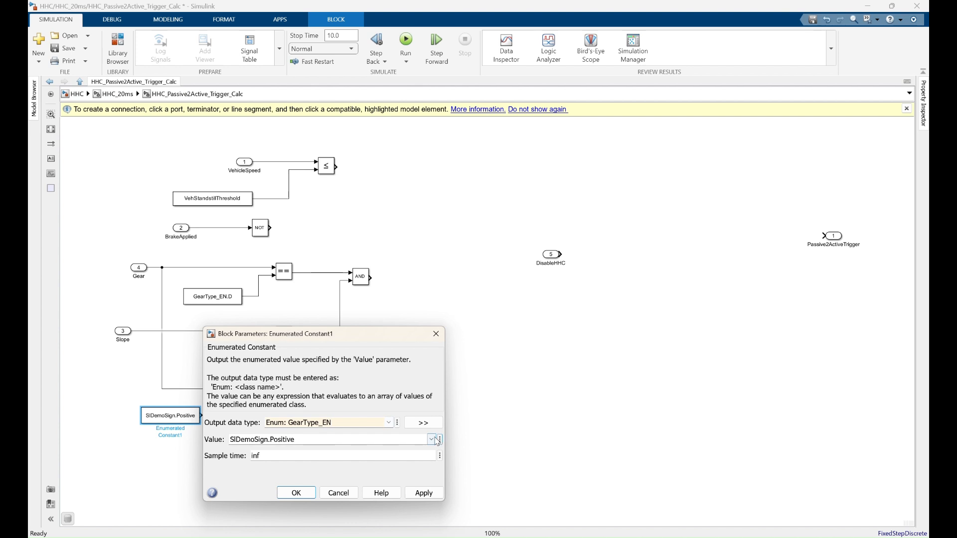
{"action": "left_click", "coordinate": [431, 439]}
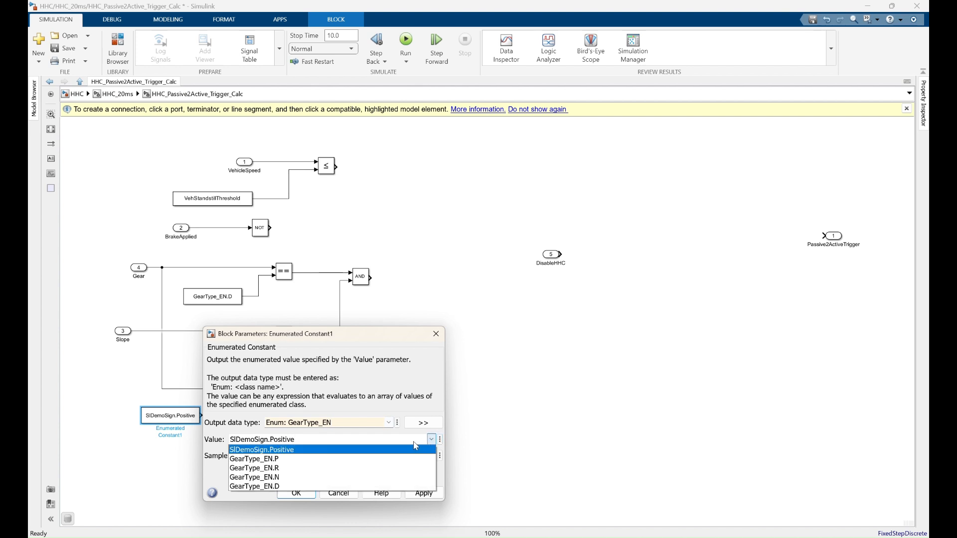
{"action": "left_click", "coordinate": [317, 469]}
{"action": "left_click", "coordinate": [296, 494]}
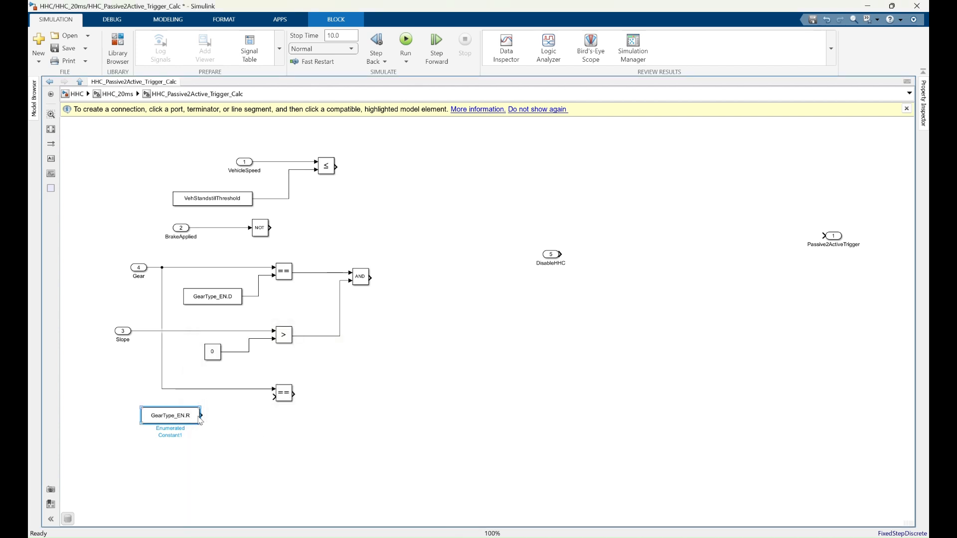
{"action": "left_click_drag", "start_coordinate": [191, 417], "coordinate": [274, 396]}
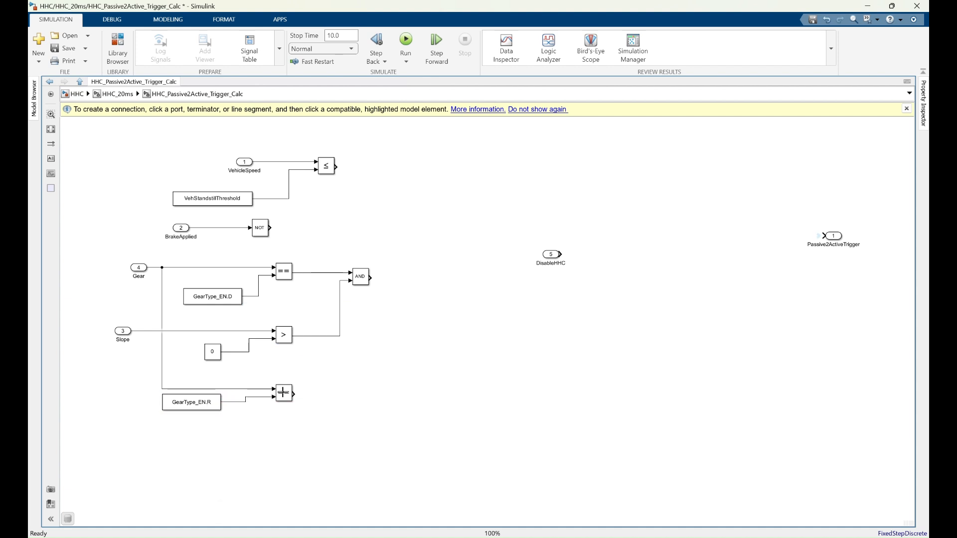
Add a Less Than block below the lower Equal block and branch the Slope signal to its first input.
{"action": "double_click", "coordinate": [259, 444]}
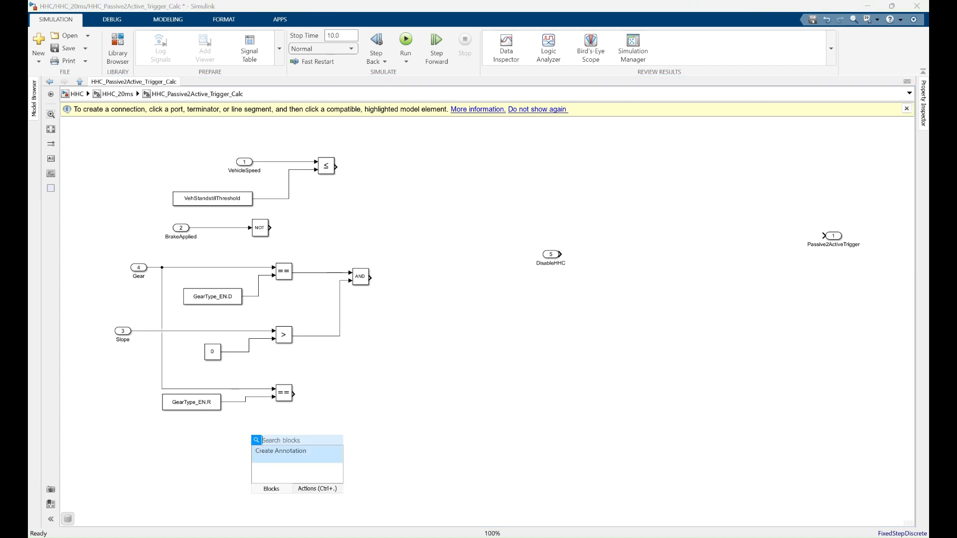
{"action": "type", "text": "le"}
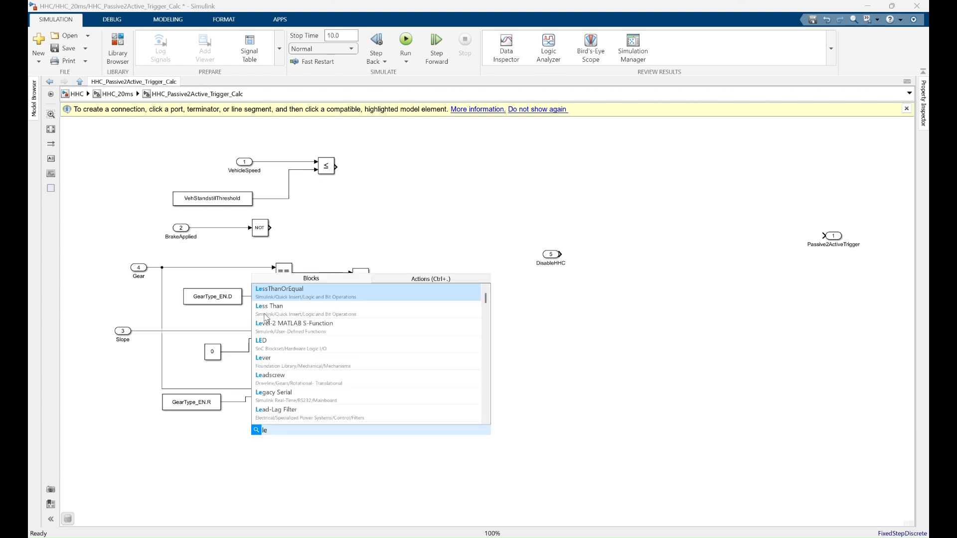
{"action": "left_click", "coordinate": [271, 315]}
{"action": "left_click_drag", "start_coordinate": [262, 445], "coordinate": [142, 332]}
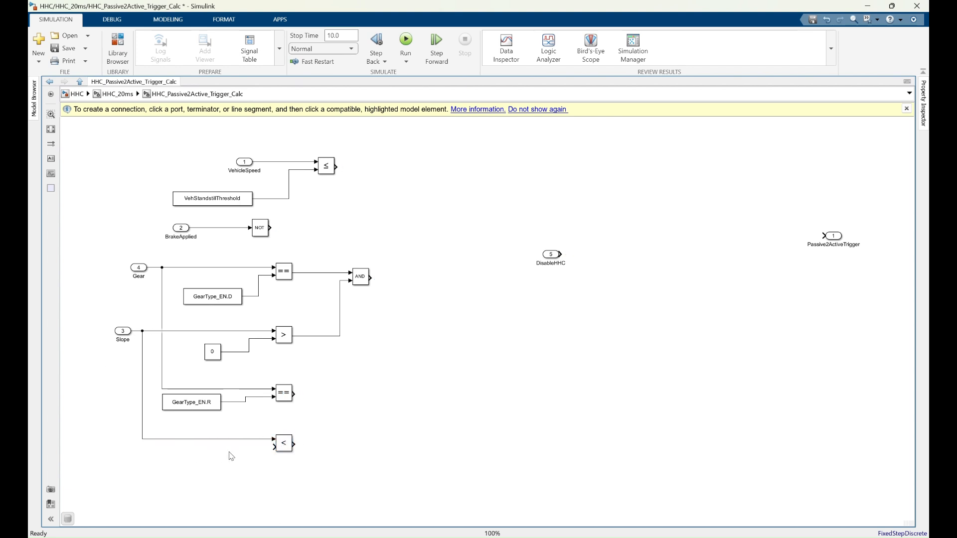
Insert a Constant block with value 0 beside the Less Than block and connect it to the second input.
{"action": "double_click", "coordinate": [204, 454]}
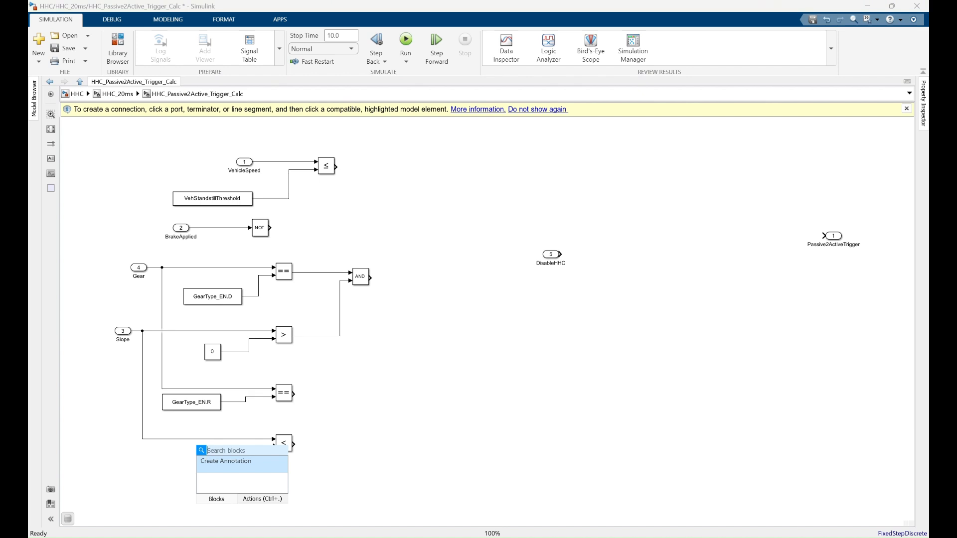
{"action": "type", "text": "con"}
{"action": "left_click", "coordinate": [243, 308]}
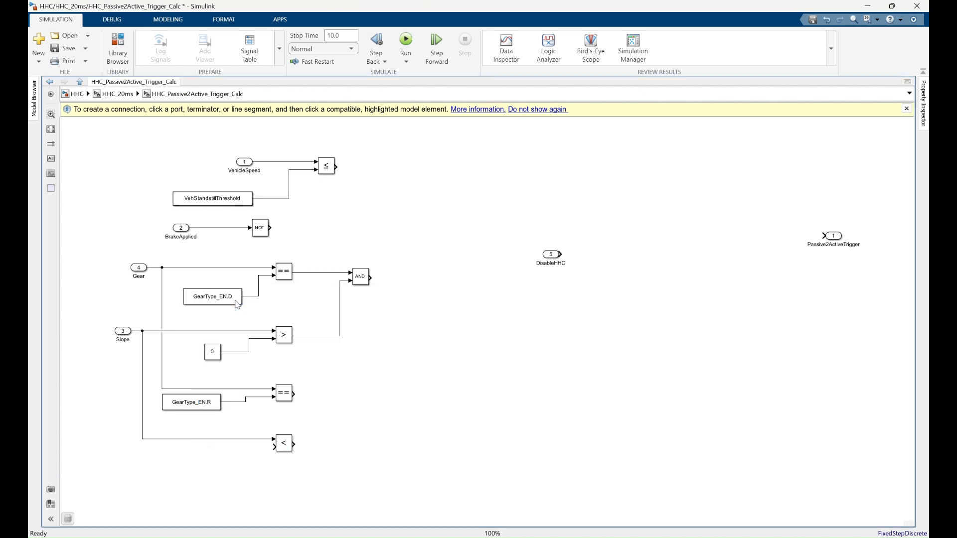
{"action": "double_click", "coordinate": [205, 450]}
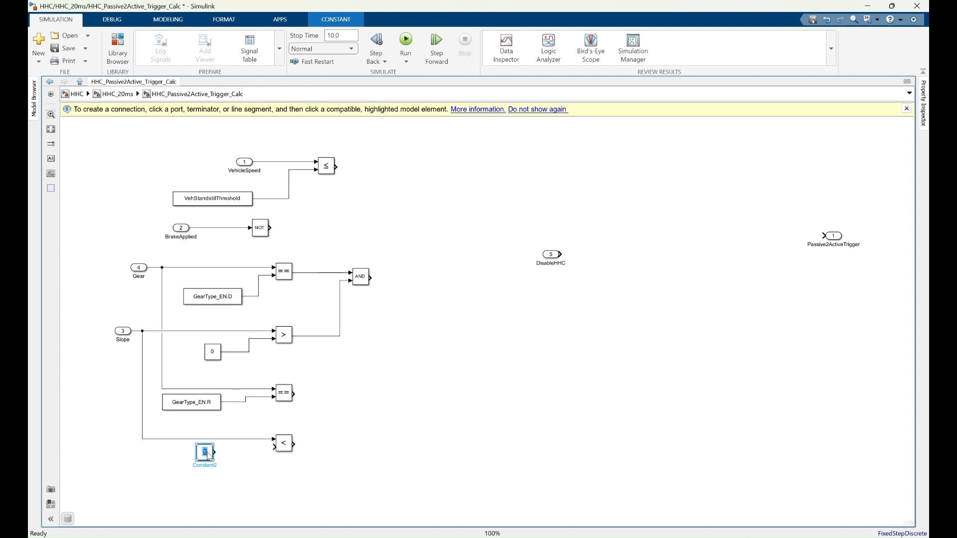
{"action": "left_click_drag", "start_coordinate": [214, 452], "coordinate": [273, 447]}
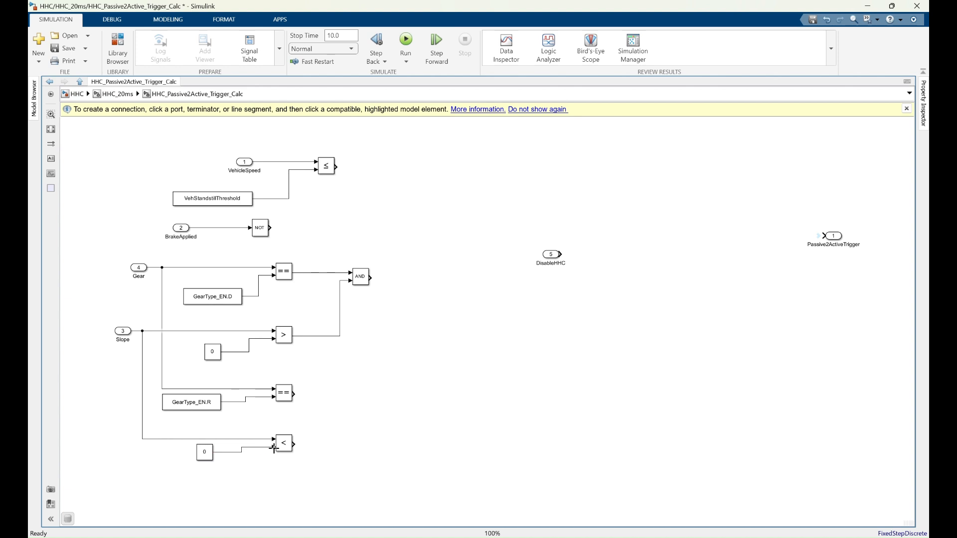
Insert another AND Logical Operator and connect the lower Equal and Less Than outputs to its inputs.
{"action": "double_click", "coordinate": [342, 411]}
{"action": "type", "text": "lo"}
{"action": "key", "text": "Return"}
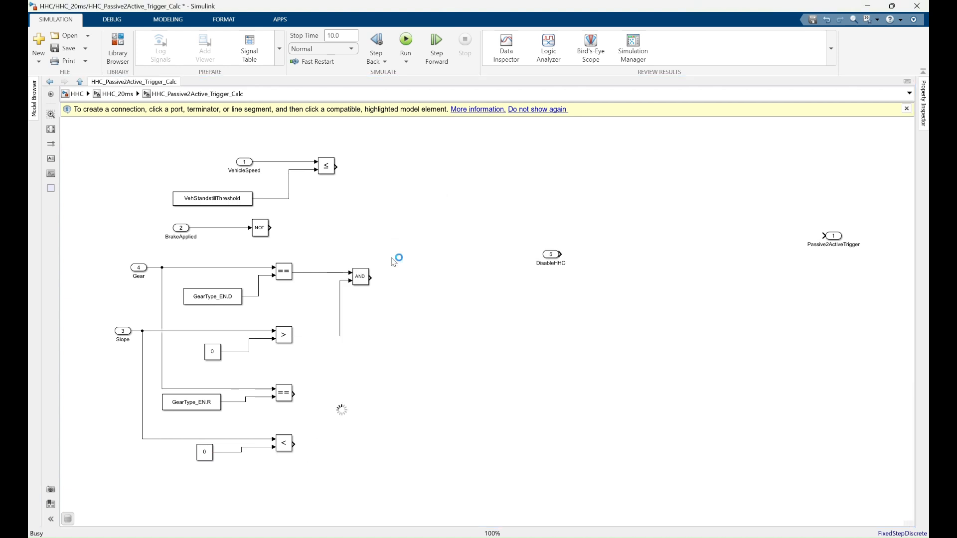
{"action": "left_click_drag", "start_coordinate": [338, 403], "coordinate": [352, 395]}
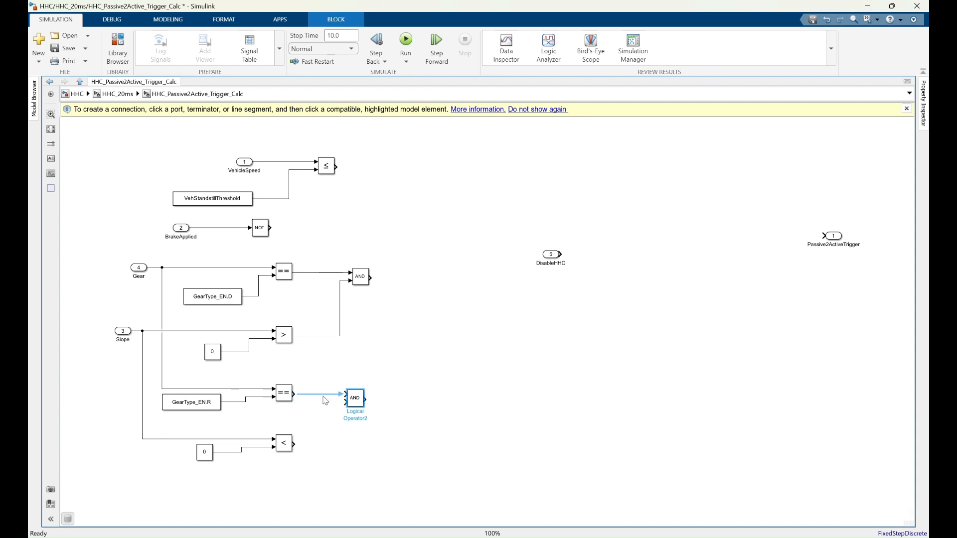
{"action": "left_click_drag", "start_coordinate": [294, 444], "coordinate": [345, 402]}
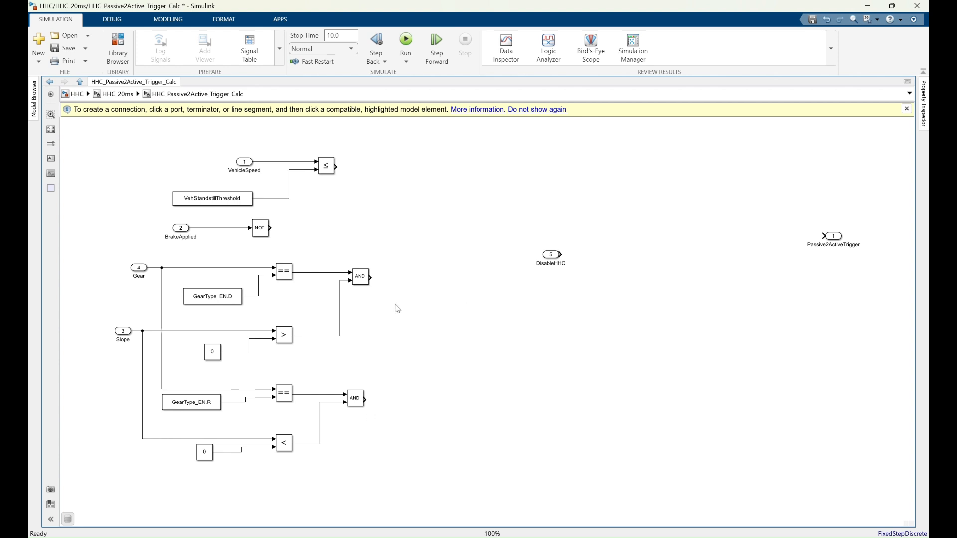
Insert an OR Logical Operator between the two AND blocks and connect both AND outputs to its inputs.
{"action": "left_click", "coordinate": [368, 280]}
{"action": "left_click", "coordinate": [379, 269]}
{"action": "left_click", "coordinate": [840, 240]}
{"action": "left_click", "coordinate": [428, 328]}
{"action": "double_click", "coordinate": [425, 328]}
{"action": "type", "text": "and"}
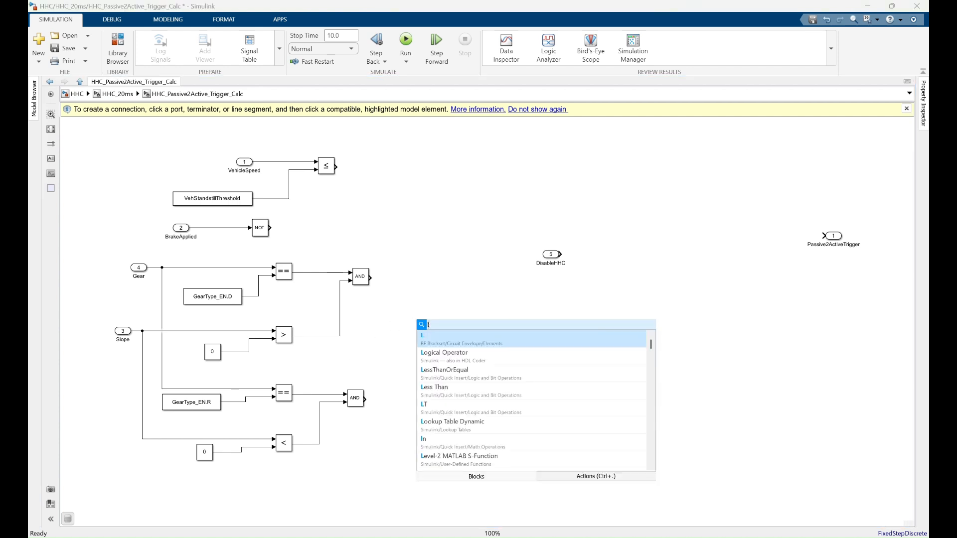
{"action": "key", "text": "Return"}
{"action": "left_click", "coordinate": [423, 327]}
{"action": "left_click", "coordinate": [427, 339]}
{"action": "left_click_drag", "start_coordinate": [427, 329], "coordinate": [435, 321]}
{"action": "left_click_drag", "start_coordinate": [374, 277], "coordinate": [422, 315]}
{"action": "left_click_drag", "start_coordinate": [364, 399], "coordinate": [421, 322]}
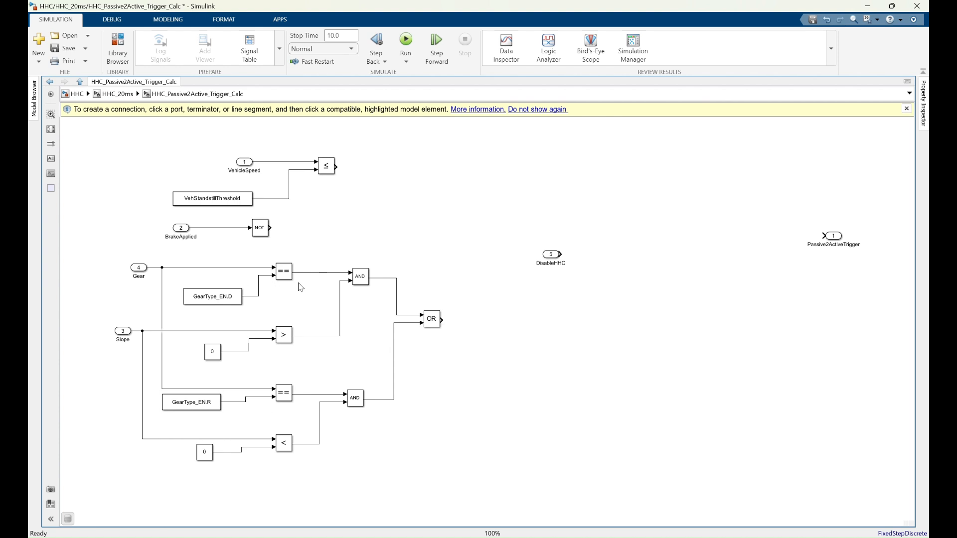
Recheck the slide's slope limit condition and insert a Constant block in the empty area below the Less Than comparison.
{"action": "key", "text": "alt+Tab"}
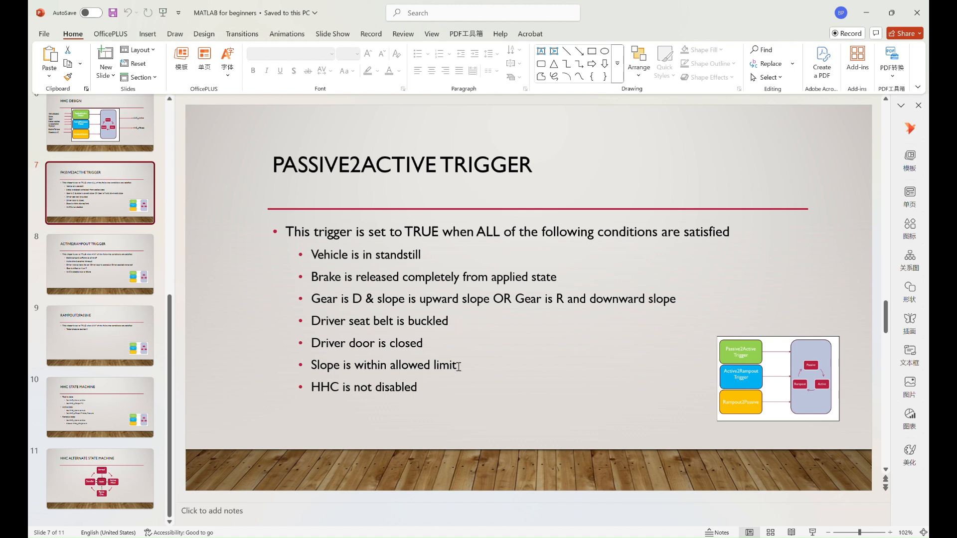
{"action": "key", "text": "alt+Tab"}
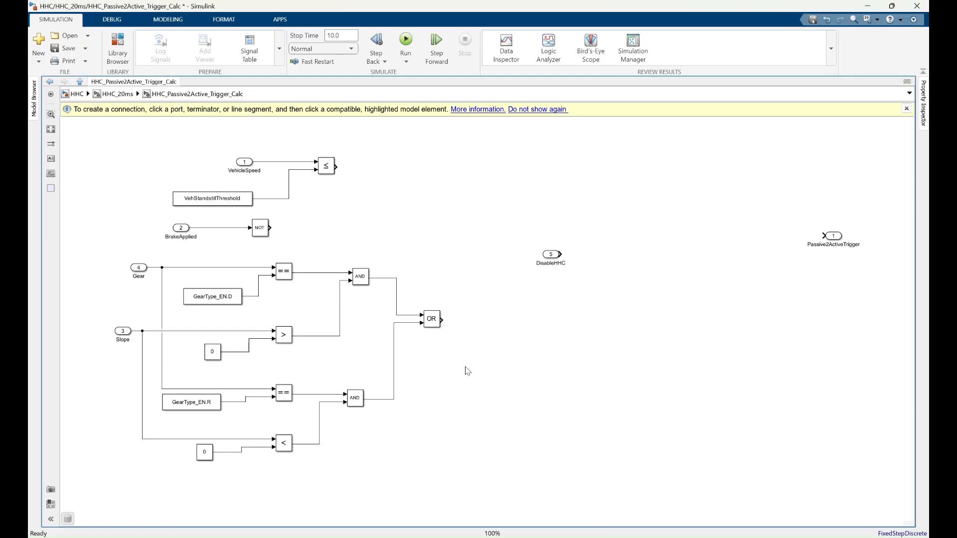
{"action": "scroll", "coordinate": [499, 245], "scroll_direction": "down", "scroll_amount": 1}
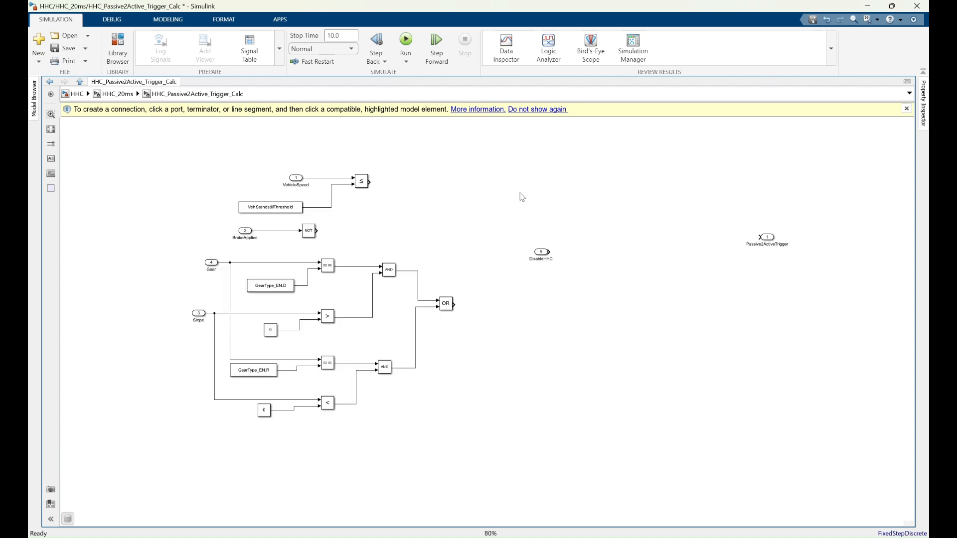
{"action": "scroll", "coordinate": [208, 483], "scroll_direction": "up", "scroll_amount": 2}
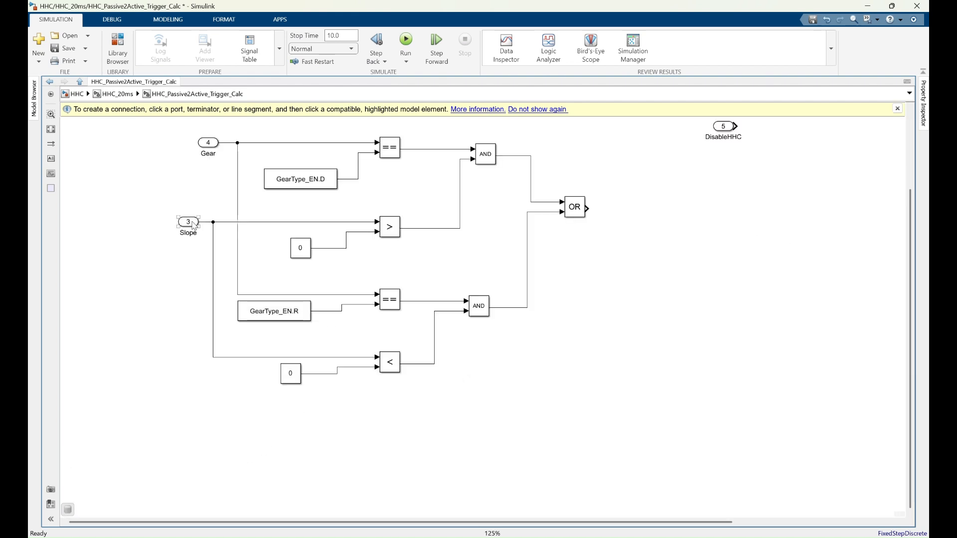
{"action": "double_click", "coordinate": [381, 425]}
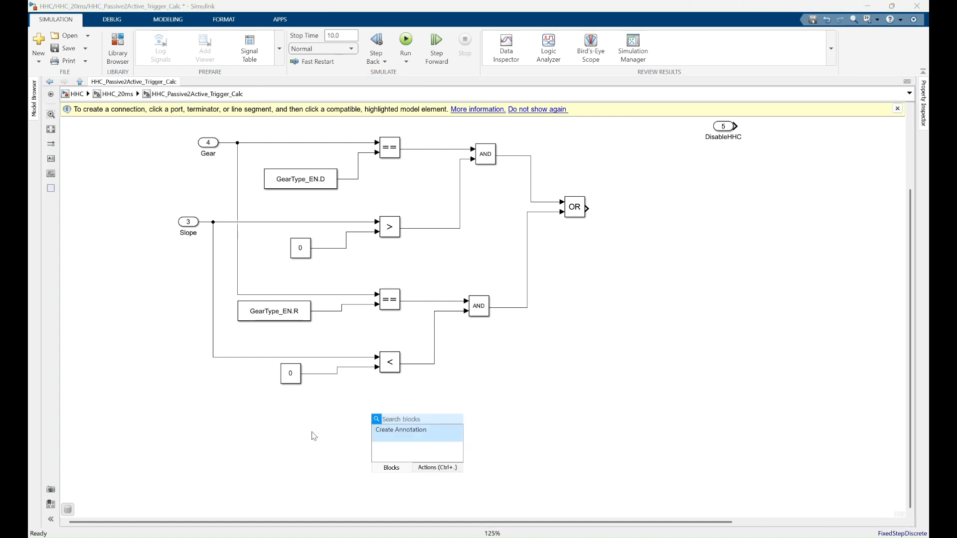
{"action": "double_click", "coordinate": [261, 441]}
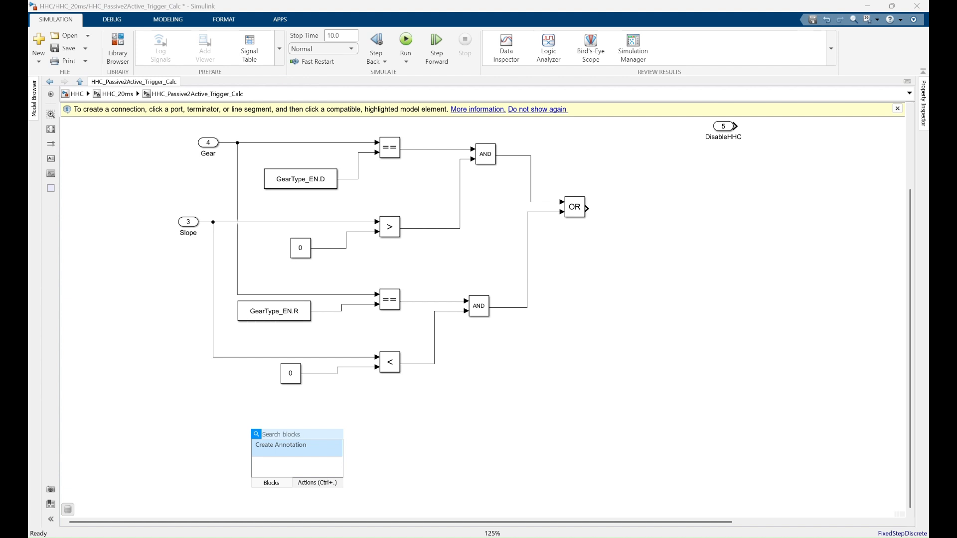
{"action": "type", "text": "con"}
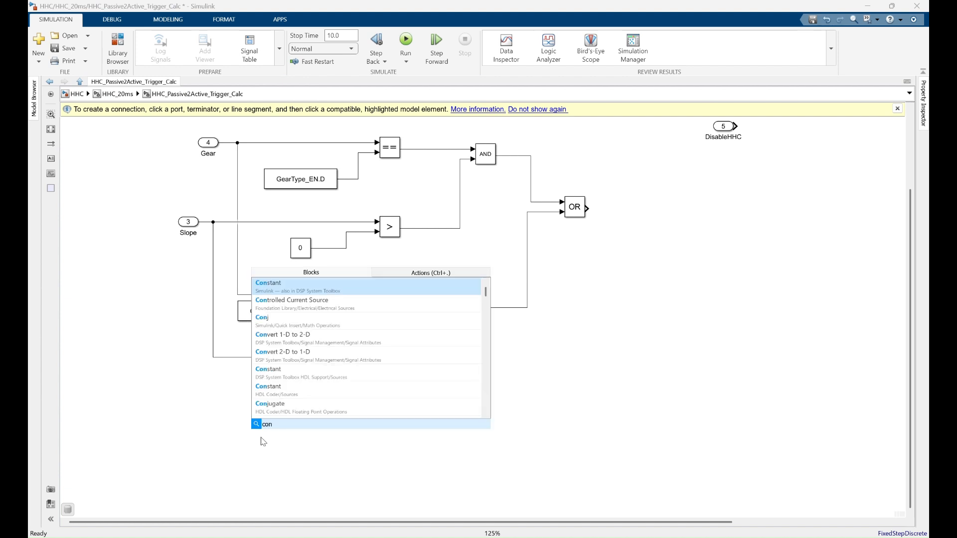
{"action": "key", "text": "Return"}
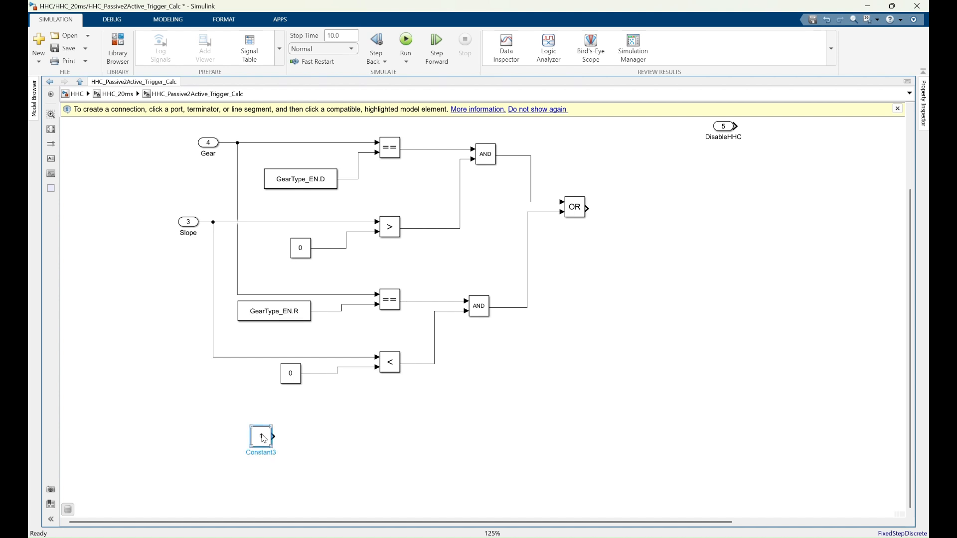
Set the new Constant's value to HHC_SlopeThreshold and create that variable as a Simulink.Parameter in the HHC_External.sldd data dictionary.
{"action": "double_click", "coordinate": [259, 439]}
{"action": "left_click_drag", "start_coordinate": [399, 355], "coordinate": [437, 264]}
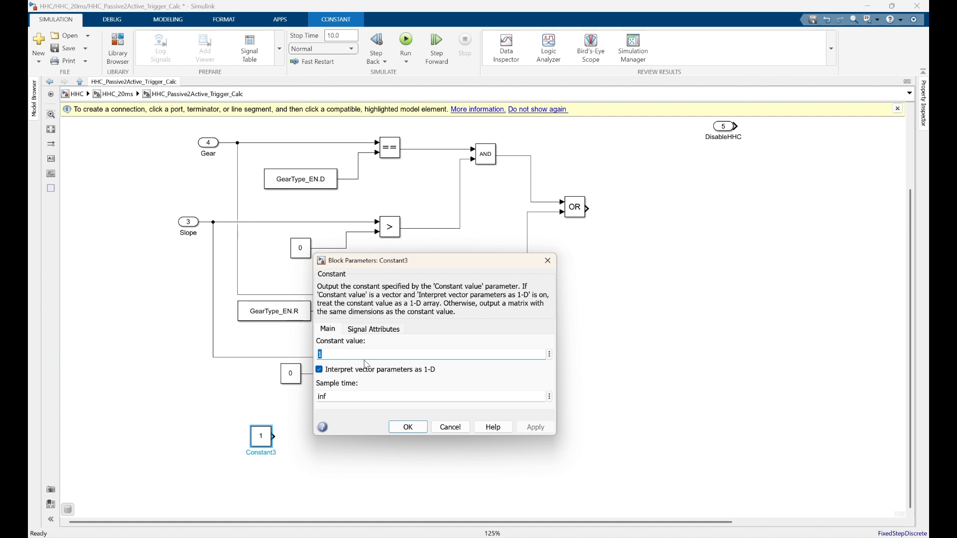
{"action": "type", "text": "HHC_SlopeThreshold"}
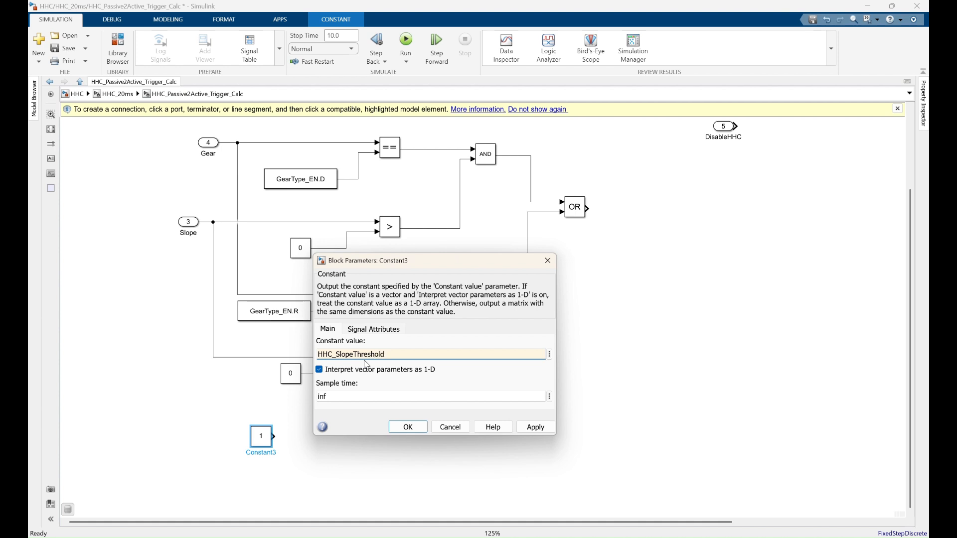
{"action": "left_click", "coordinate": [549, 355]}
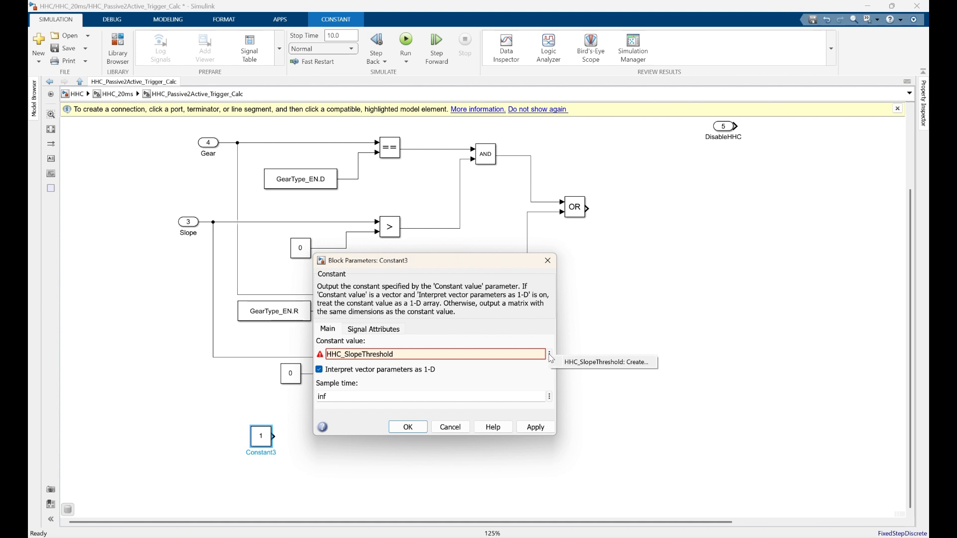
{"action": "left_click", "coordinate": [616, 367]}
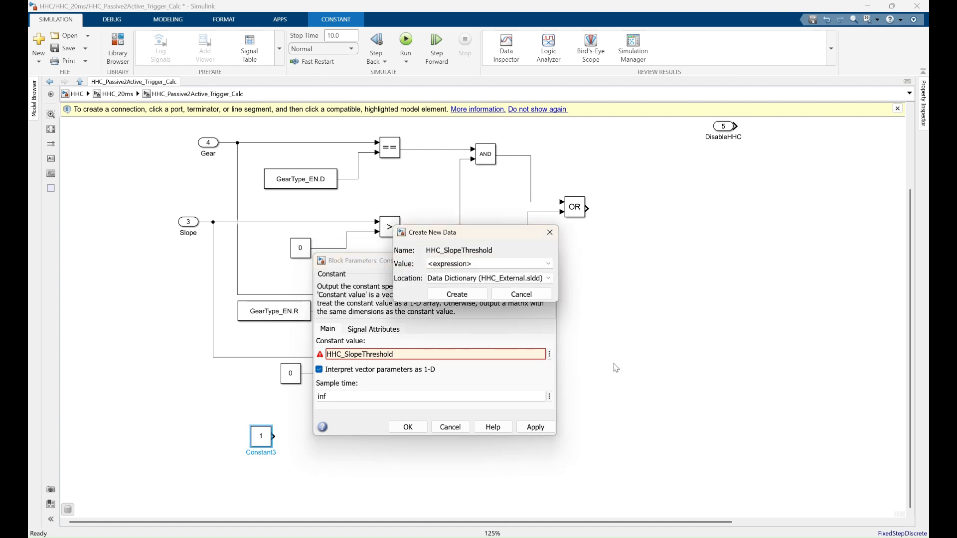
{"action": "left_click", "coordinate": [548, 265]}
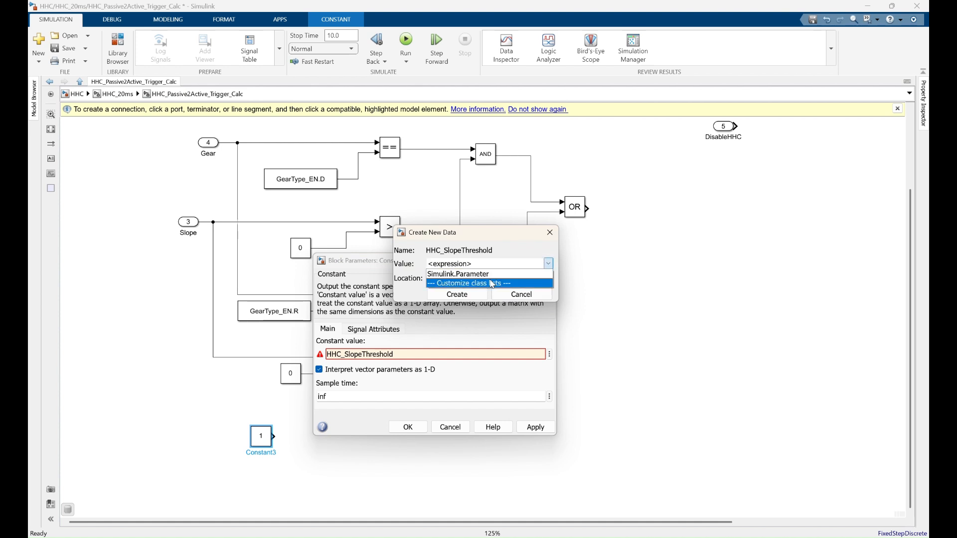
{"action": "left_click", "coordinate": [543, 272]}
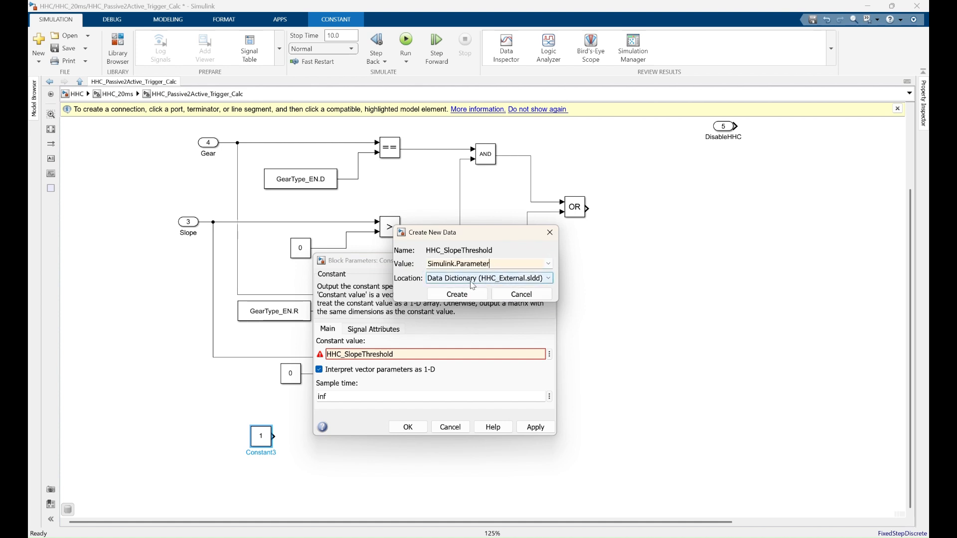
{"action": "left_click", "coordinate": [458, 294]}
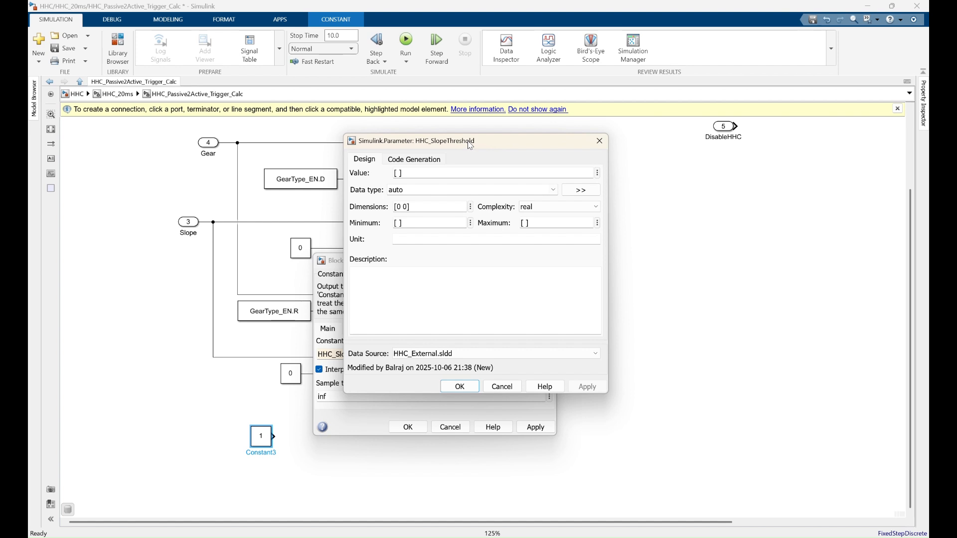
Set the HHC_SlopeThreshold parameter's value to 25 and its unit to %, and apply the changes.
{"action": "left_click_drag", "start_coordinate": [470, 145], "coordinate": [649, 188]}
{"action": "left_click", "coordinate": [588, 215]}
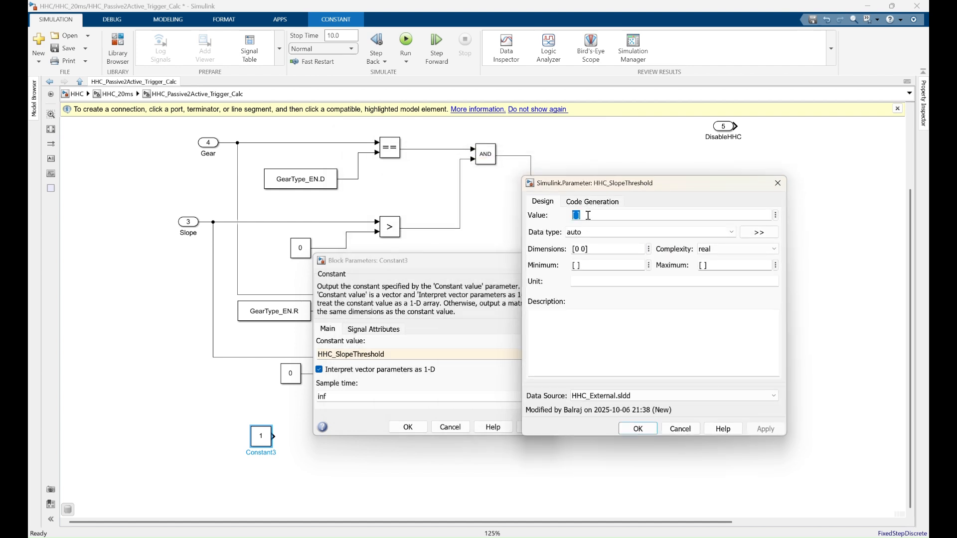
{"action": "type", "text": "25"}
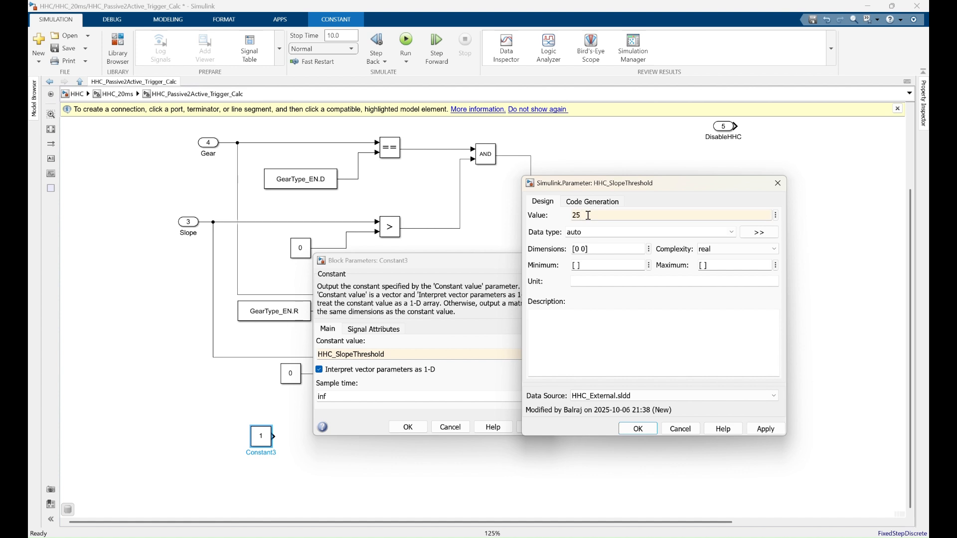
{"action": "left_click", "coordinate": [582, 280]}
{"action": "type", "text": "%"}
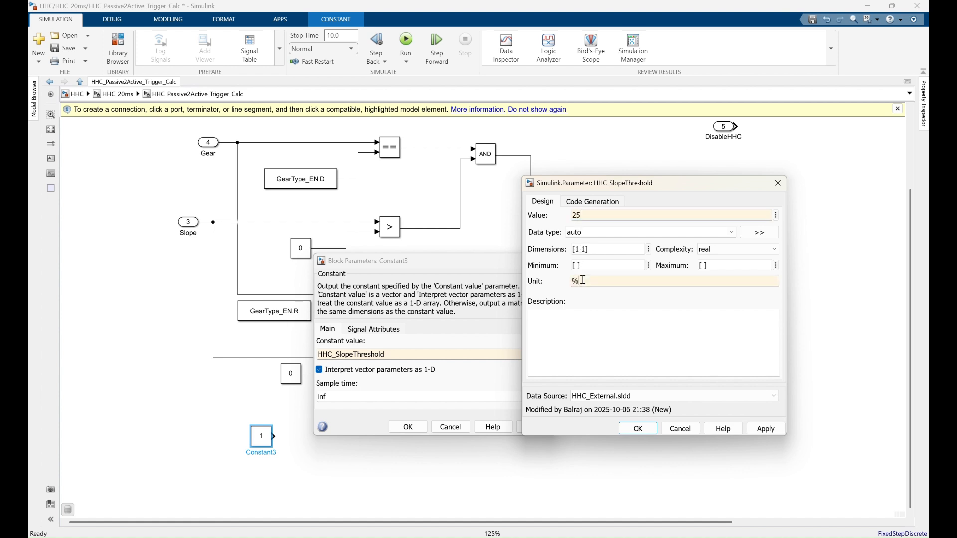
{"action": "left_click", "coordinate": [590, 337]}
{"action": "left_click", "coordinate": [766, 429]}
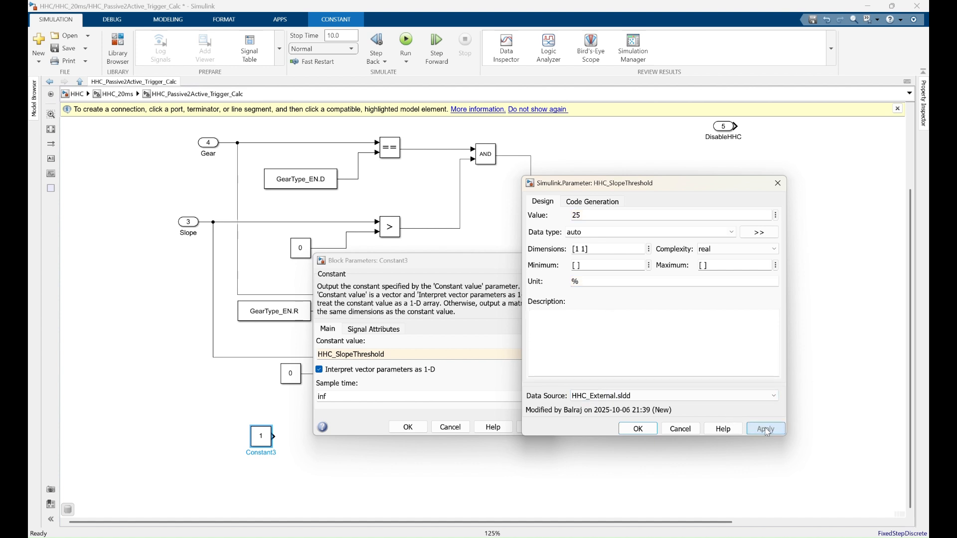
Accept the HHC_SlopeThreshold parameter and Constant settings, and widen the Constant block until its full value name fits.
{"action": "left_click", "coordinate": [638, 430]}
{"action": "left_click", "coordinate": [408, 427]}
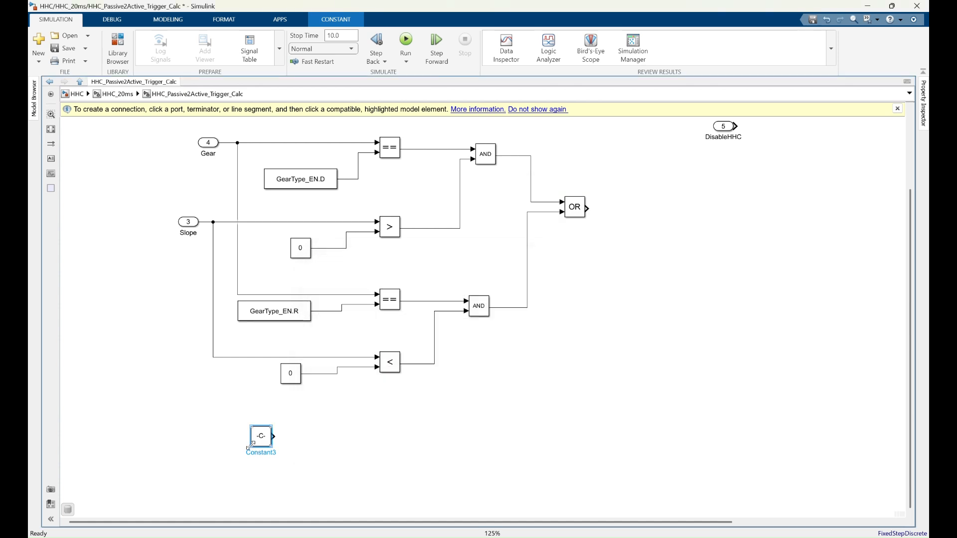
{"action": "left_click_drag", "start_coordinate": [252, 443], "coordinate": [198, 436]}
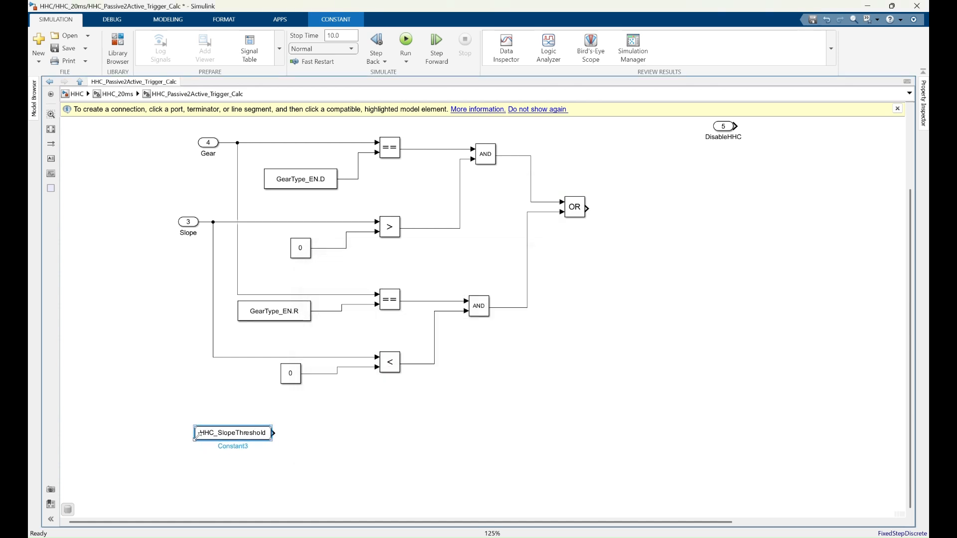
Insert a LessThanOrEqual block beside the HHC_SlopeThreshold constant, connecting Slope to its first input and the constant to its second.
{"action": "double_click", "coordinate": [315, 407]}
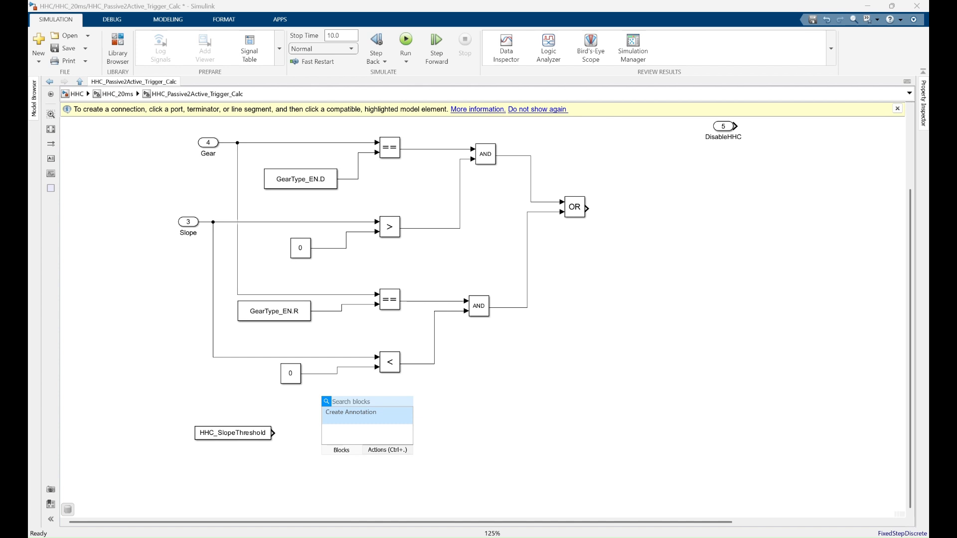
{"action": "type", "text": "less"}
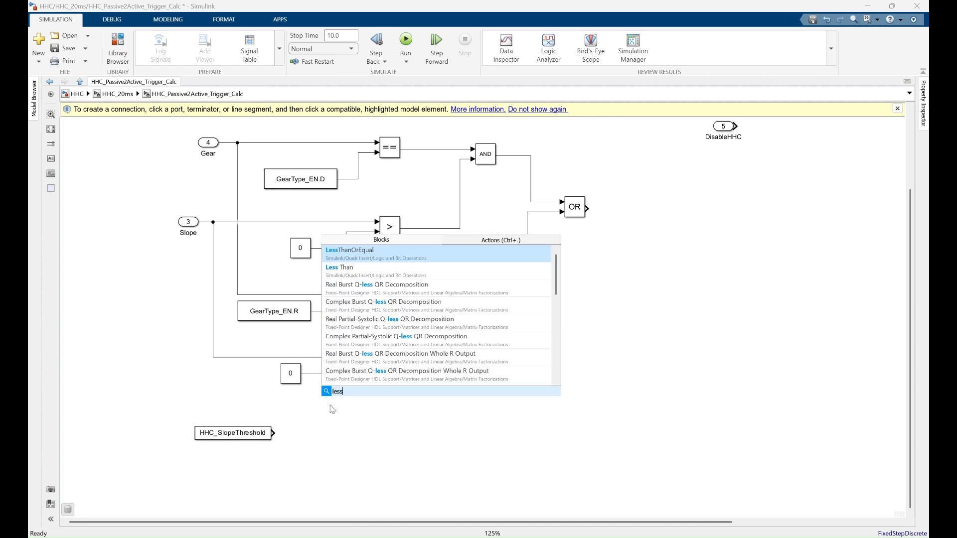
{"action": "key", "text": "Return"}
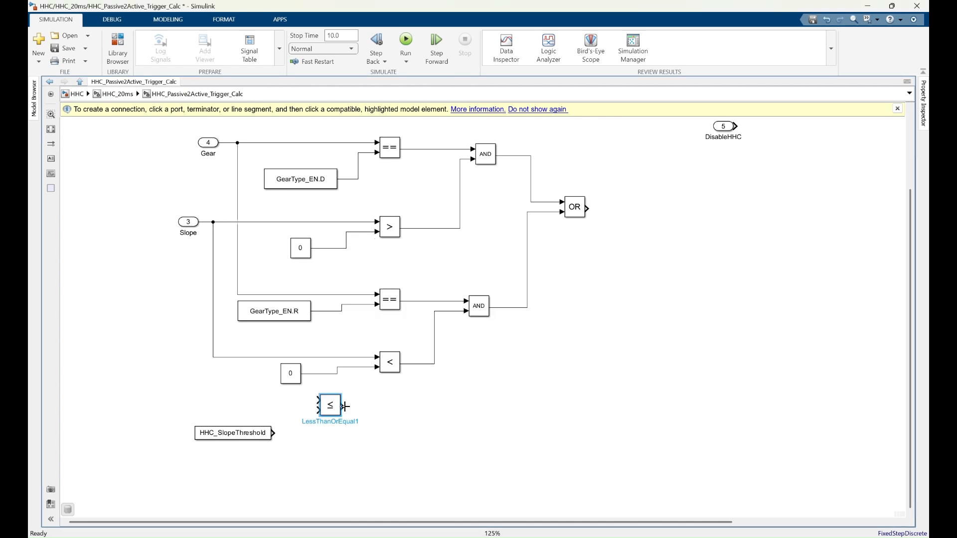
{"action": "left_click_drag", "start_coordinate": [315, 411], "coordinate": [274, 432]}
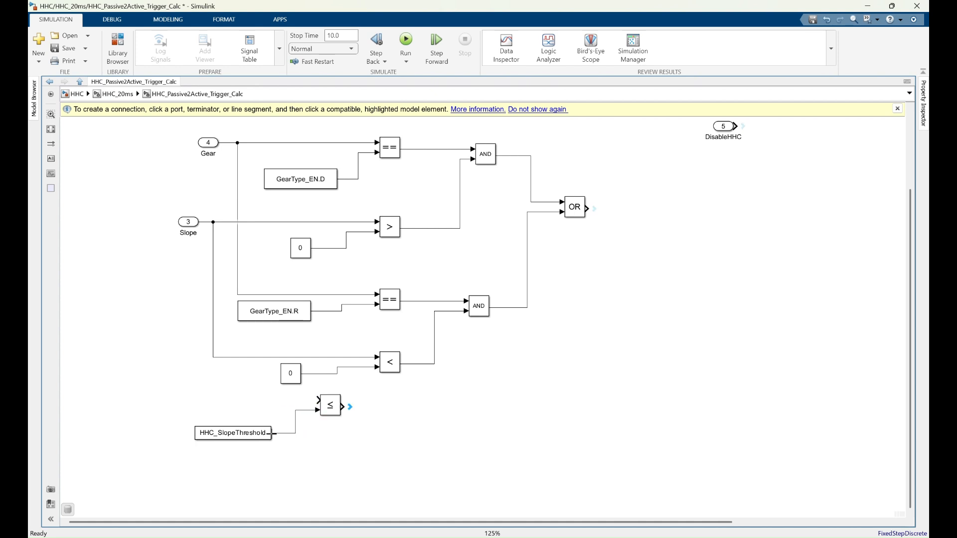
{"action": "left_click_drag", "start_coordinate": [318, 401], "coordinate": [213, 357]}
Move the DisableHHC inport below the HHC_SlopeThreshold constant, in line with the other inports.
{"action": "scroll", "coordinate": [131, 322], "scroll_direction": "down", "scroll_amount": 4}
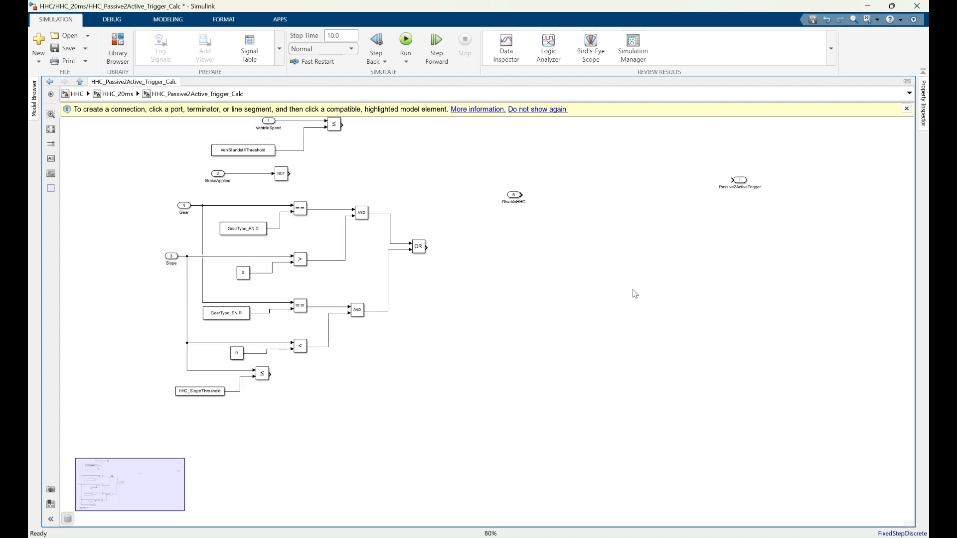
{"action": "scroll", "coordinate": [655, 236], "scroll_direction": "up", "scroll_amount": 2}
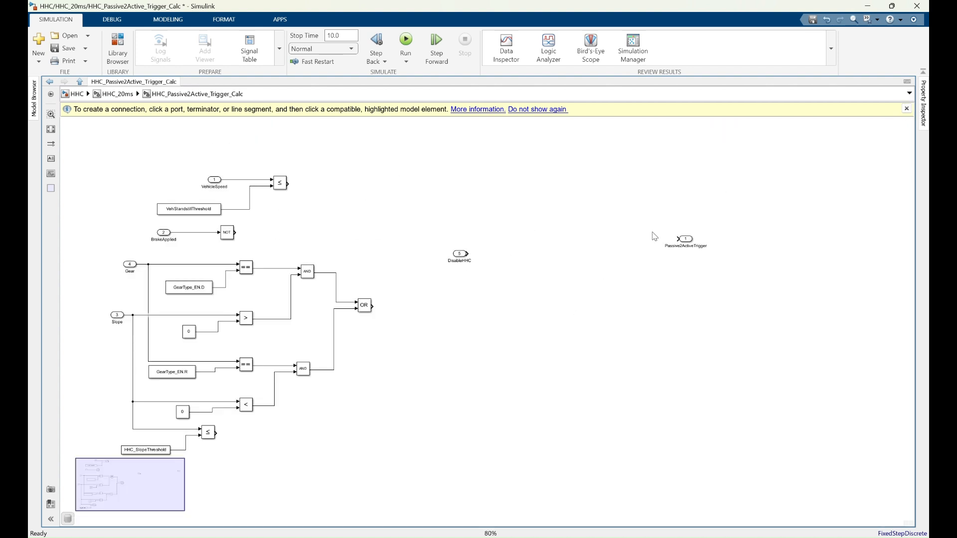
{"action": "scroll", "coordinate": [598, 222], "scroll_direction": "down", "scroll_amount": 1}
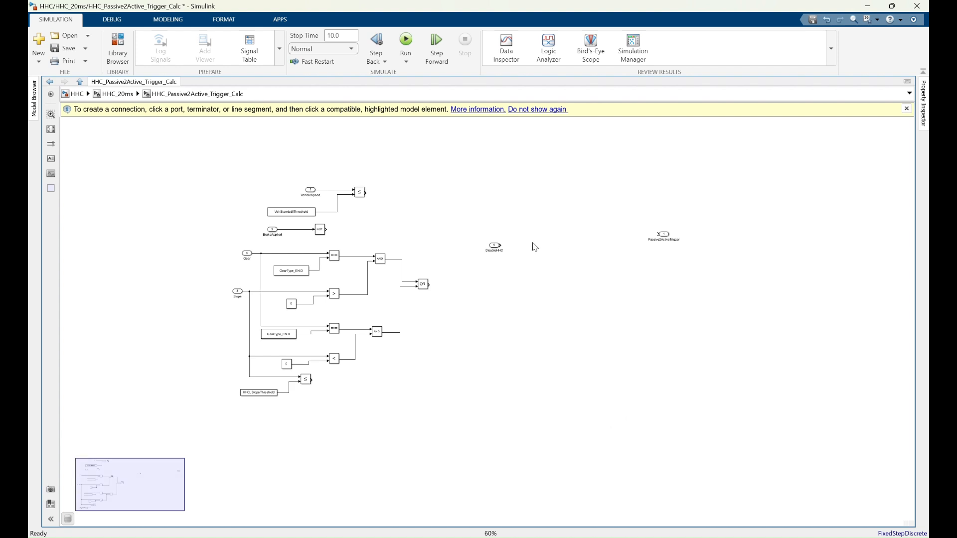
{"action": "left_click", "coordinate": [495, 248]}
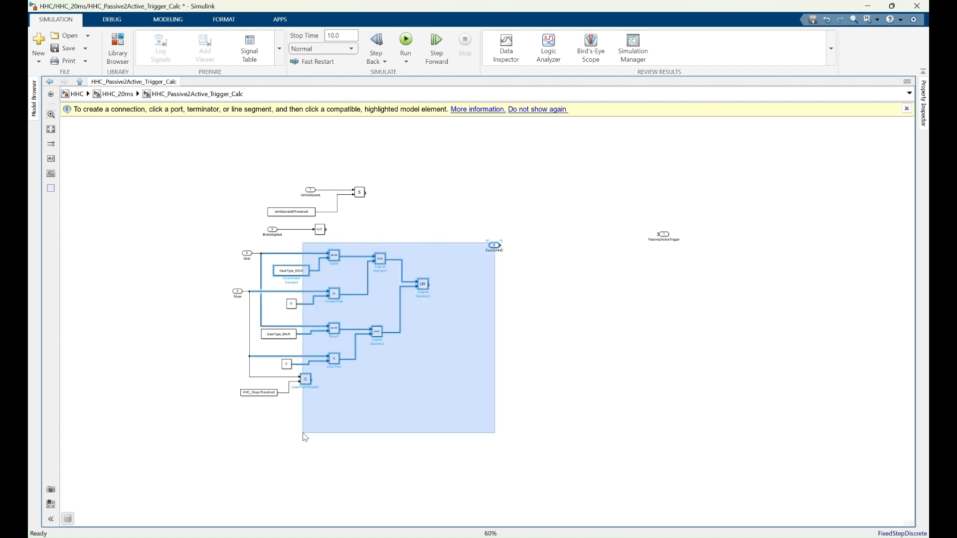
{"action": "left_click_drag", "start_coordinate": [495, 249], "coordinate": [233, 423]}
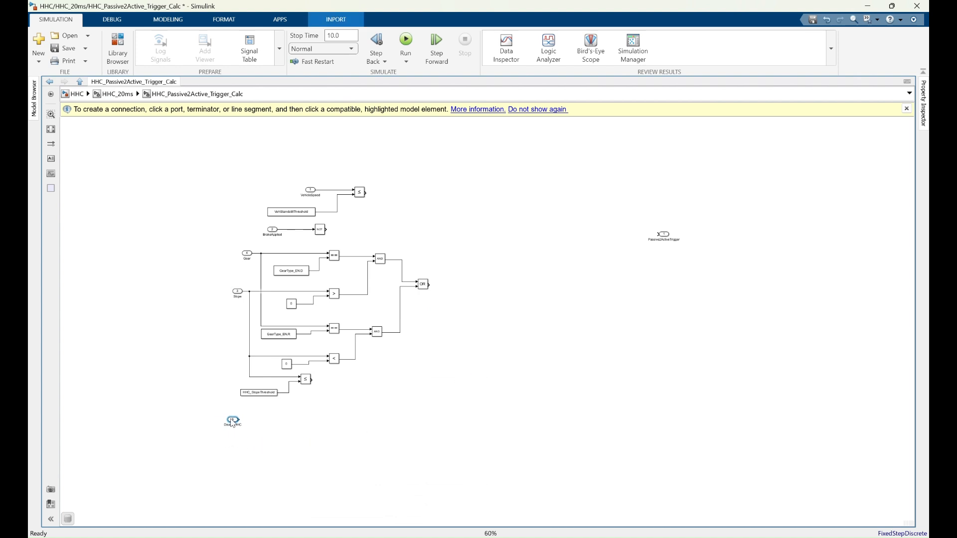
Insert a Logical Operator block beside DisableHHC, make it a NOT, and connect the DisableHHC inport to it.
{"action": "scroll", "coordinate": [245, 427], "scroll_direction": "up", "scroll_amount": 3}
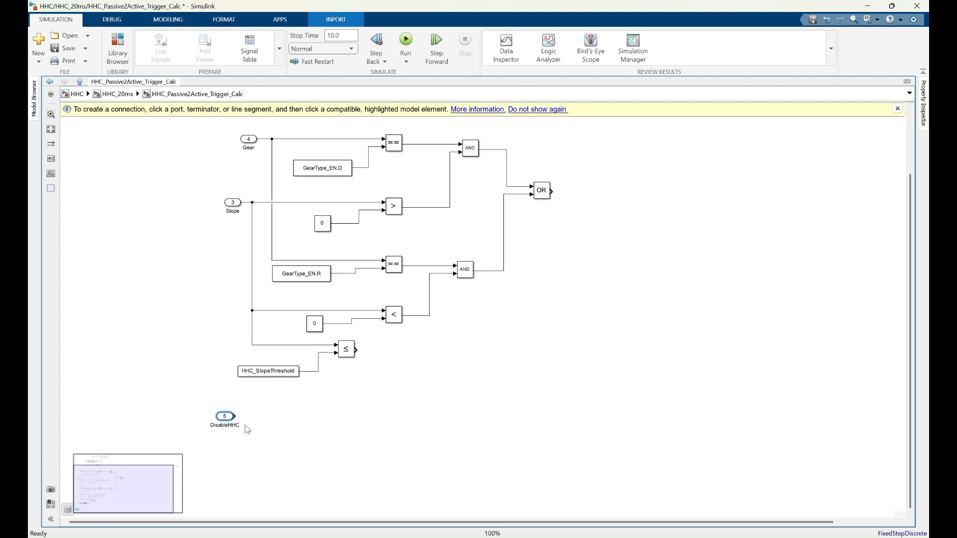
{"action": "left_click", "coordinate": [301, 423]}
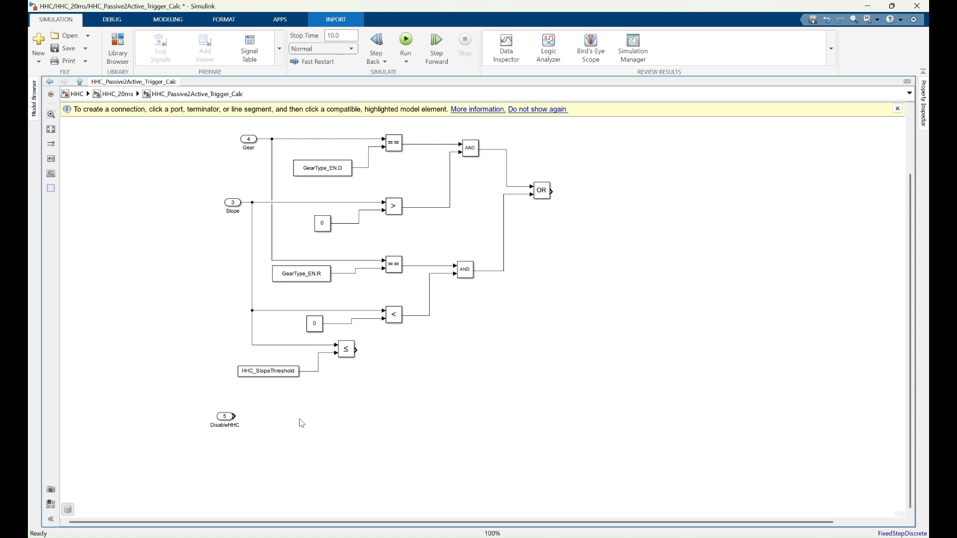
{"action": "double_click", "coordinate": [301, 423]}
{"action": "type", "text": "lo"}
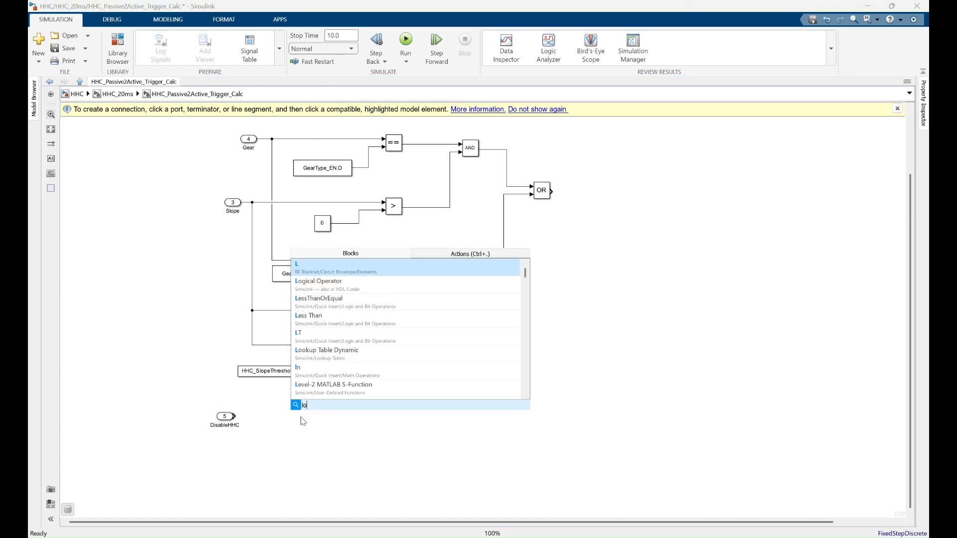
{"action": "left_click", "coordinate": [316, 270]}
{"action": "left_click", "coordinate": [298, 417]}
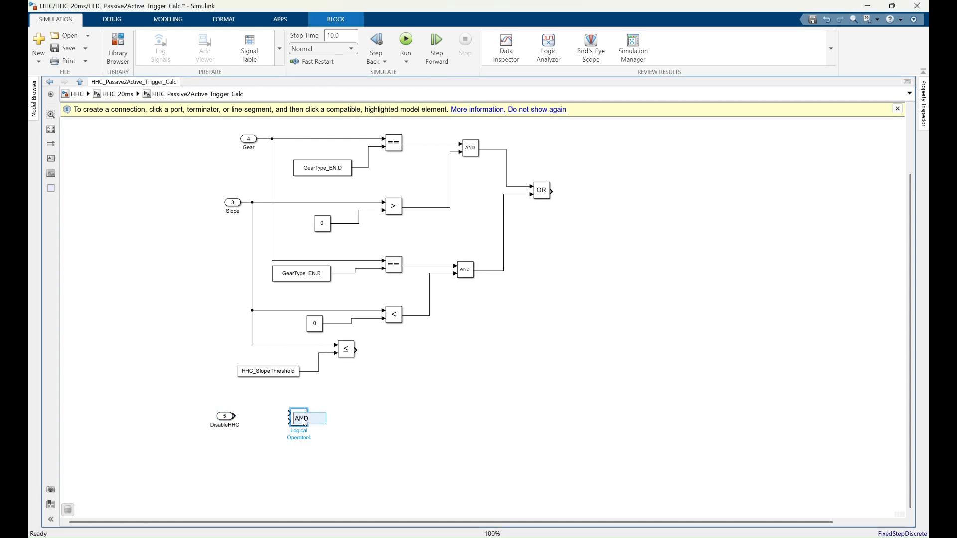
{"action": "left_click", "coordinate": [309, 474]}
{"action": "left_click_drag", "start_coordinate": [298, 416], "coordinate": [306, 414]}
{"action": "left_click", "coordinate": [278, 419]}
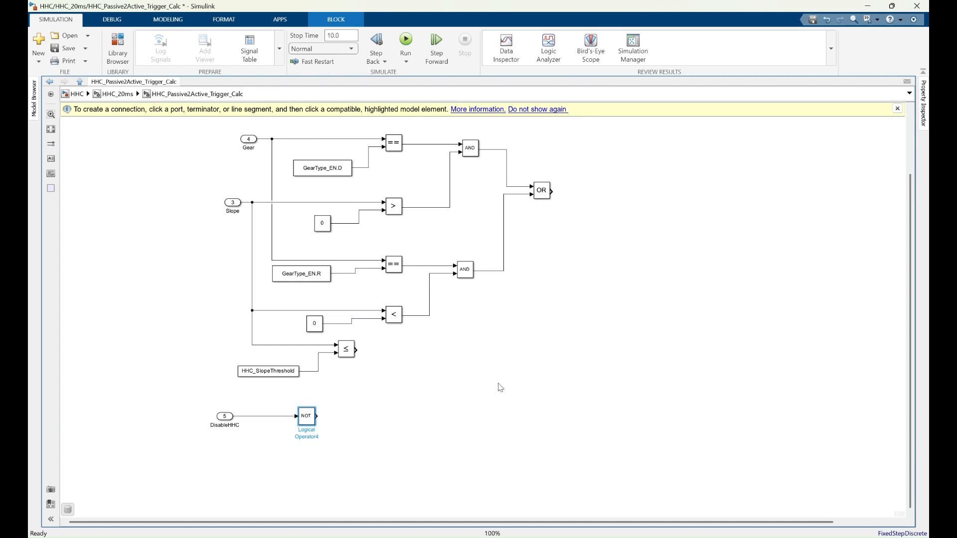
Move the DisableHHC NOT block horizontally away from its inport until it lines up beneath the OR block.
{"action": "scroll", "coordinate": [407, 409], "scroll_direction": "down", "scroll_amount": 3}
{"action": "left_click_drag", "start_coordinate": [347, 411], "coordinate": [489, 411]}
{"action": "left_click", "coordinate": [605, 300]}
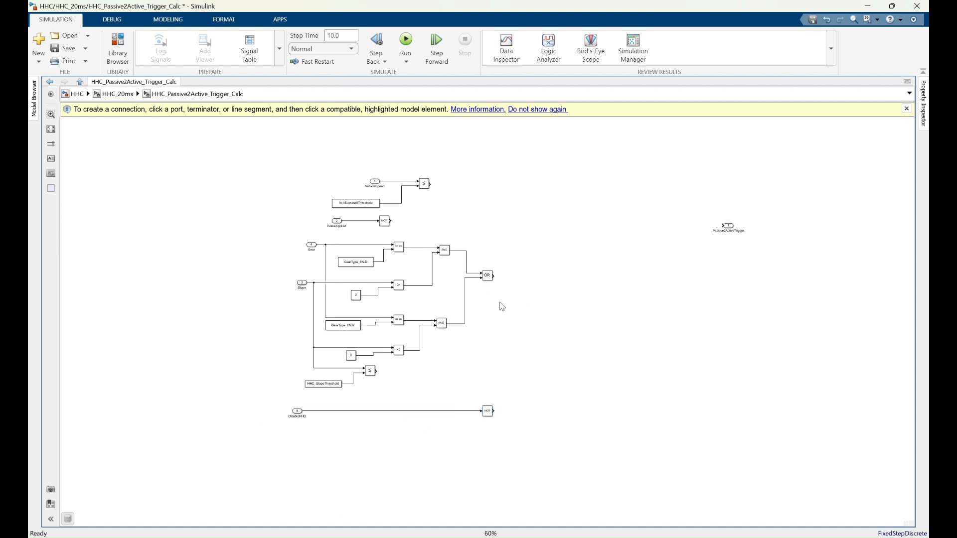
Insert an AND Logical Operator block in the empty area between the OR block and the Passive2ActiveTrigger outport.
{"action": "scroll", "coordinate": [332, 320], "scroll_direction": "down", "scroll_amount": 1}
{"action": "scroll", "coordinate": [717, 252], "scroll_direction": "up", "scroll_amount": 3}
{"action": "scroll", "coordinate": [690, 258], "scroll_direction": "down", "scroll_amount": 2}
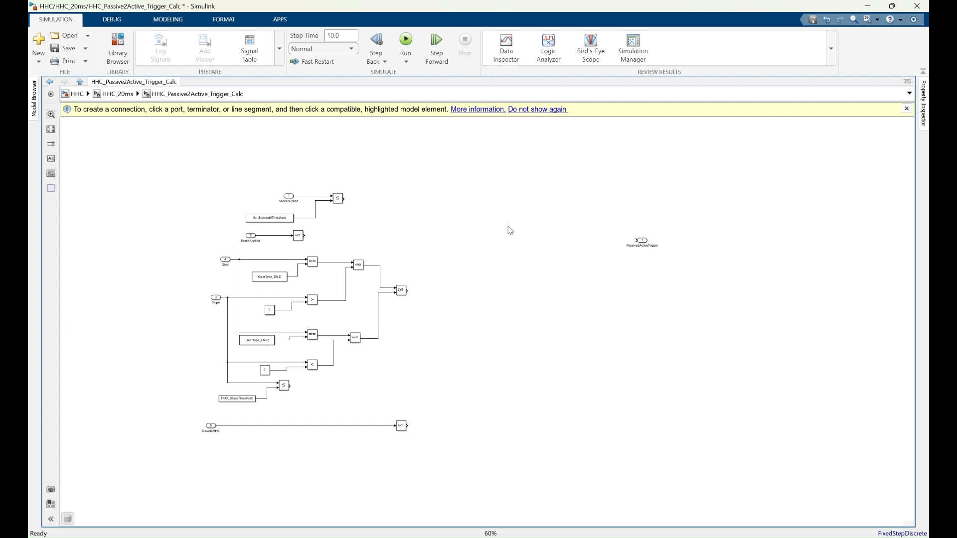
{"action": "double_click", "coordinate": [497, 254]}
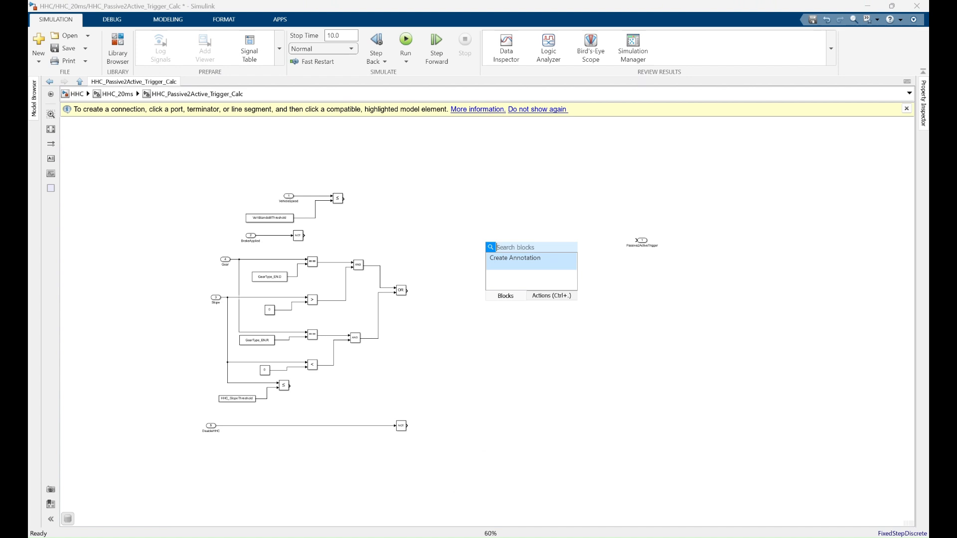
{"action": "type", "text": "lo"}
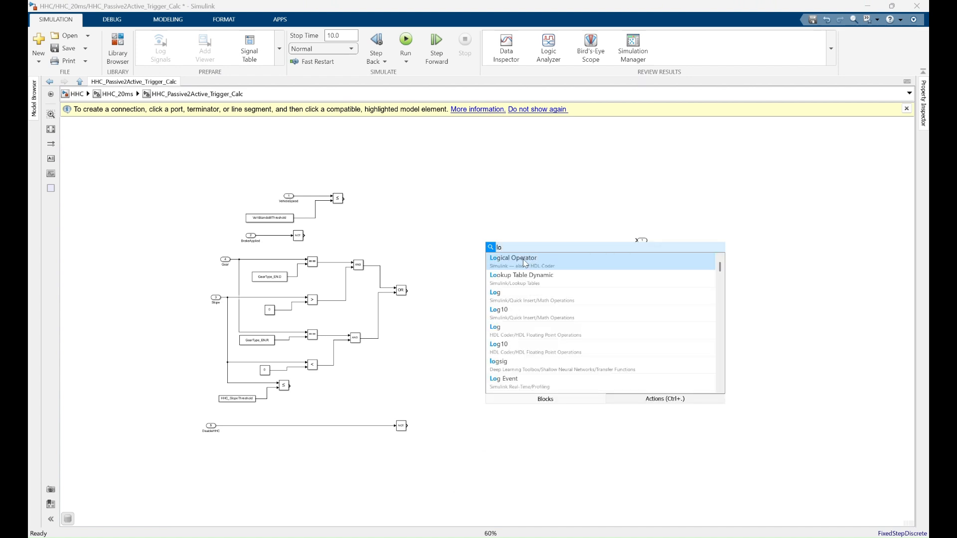
{"action": "left_click", "coordinate": [528, 258]}
{"action": "left_click", "coordinate": [463, 277]}
{"action": "scroll", "coordinate": [447, 270], "scroll_direction": "up", "scroll_amount": 3}
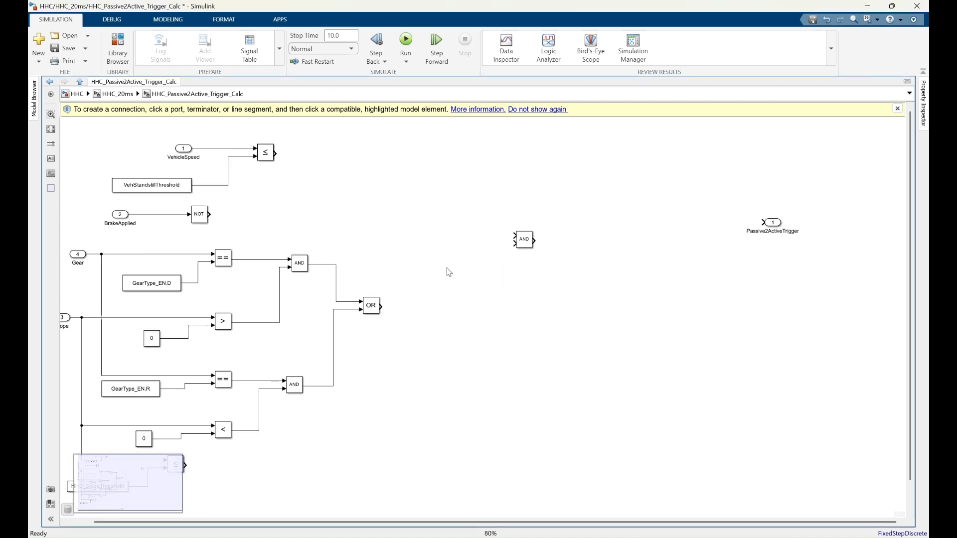
Set the number of input ports of the new AND block to 5.
{"action": "scroll", "coordinate": [424, 254], "scroll_direction": "down", "scroll_amount": 1}
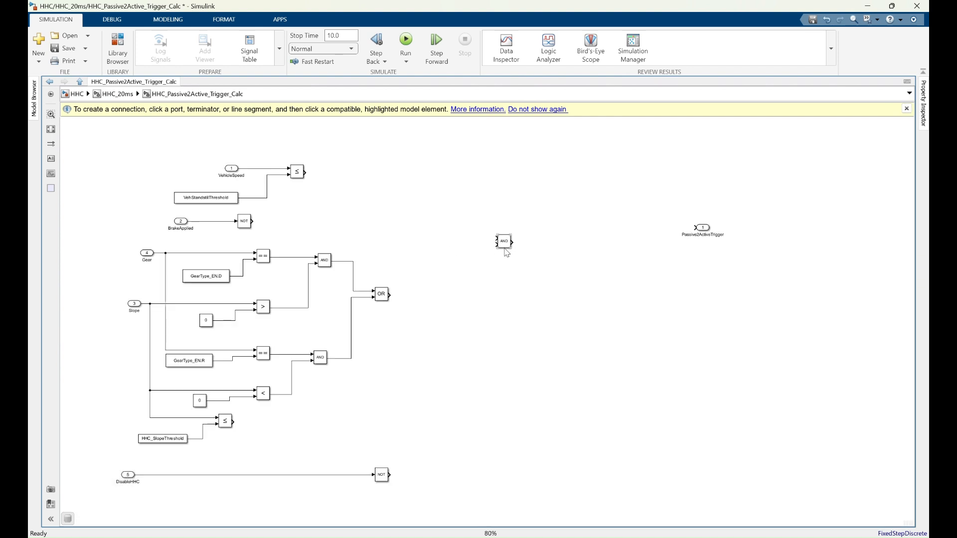
{"action": "left_click", "coordinate": [299, 173]}
{"action": "left_click", "coordinate": [286, 232]}
{"action": "left_click", "coordinate": [505, 242]}
{"action": "double_click", "coordinate": [505, 242]}
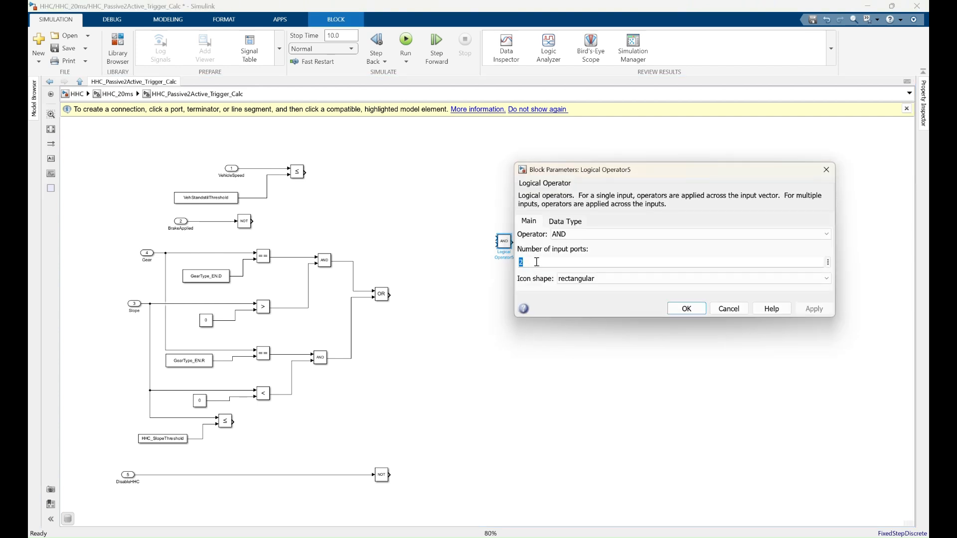
{"action": "type", "text": "5"}
{"action": "left_click", "coordinate": [687, 309]}
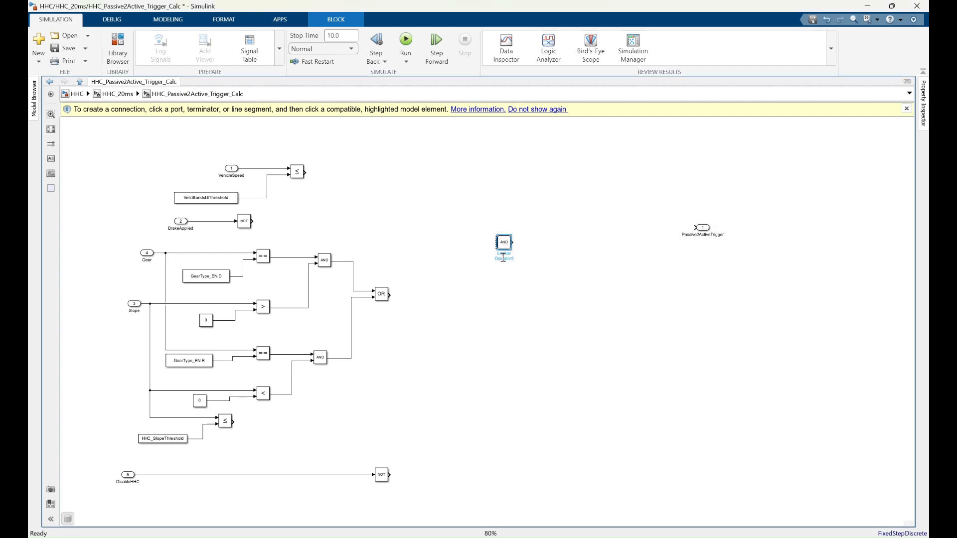
Enlarge the five-input AND block so its ports are well spaced, and shift it slightly towards the outport.
{"action": "left_click_drag", "start_coordinate": [513, 250], "coordinate": [536, 323]}
{"action": "left_click_drag", "start_coordinate": [520, 254], "coordinate": [542, 252]}
{"action": "left_click", "coordinate": [567, 211]}
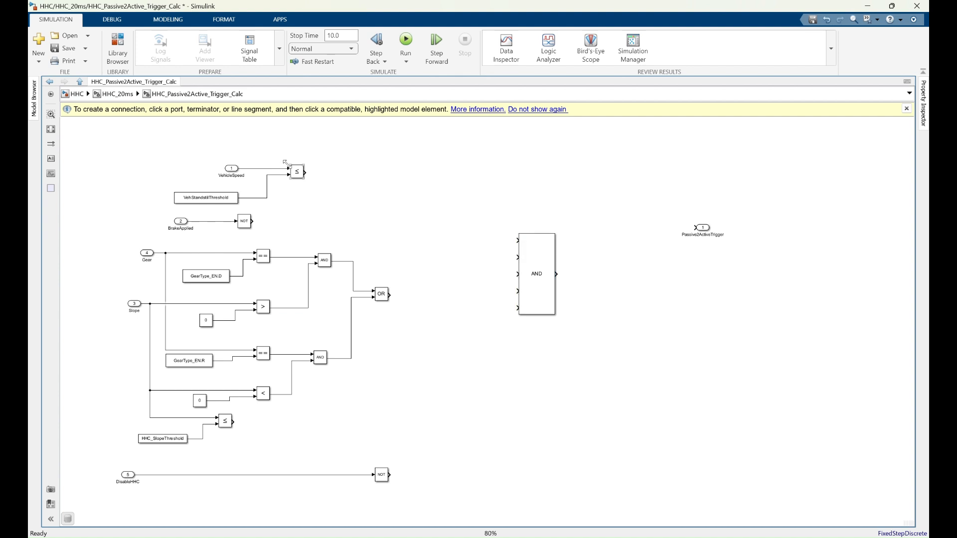
Connect the standstill comparison, brake NOT, OR, slope threshold comparison and DisableHHC NOT outputs to the five AND inputs in that order.
{"action": "left_click_drag", "start_coordinate": [305, 172], "coordinate": [522, 237]}
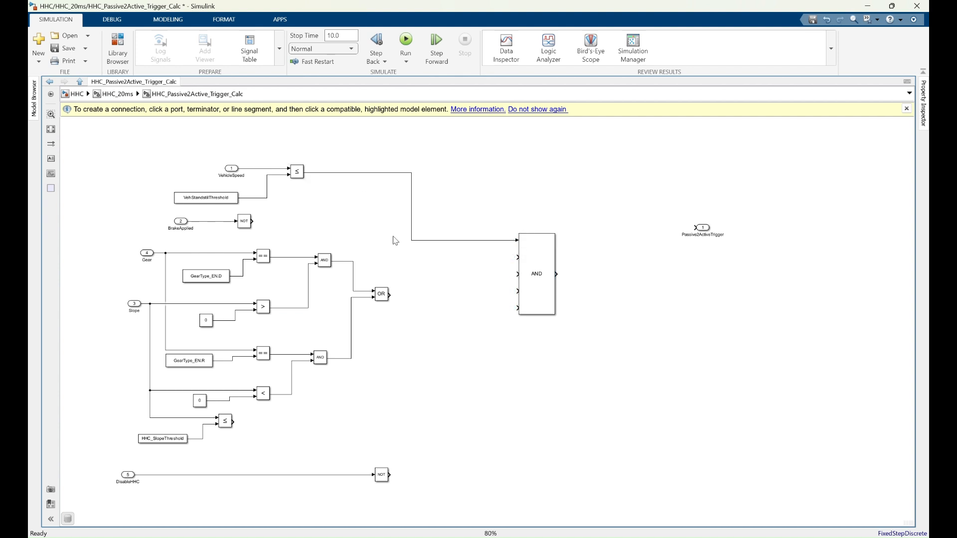
{"action": "left_click_drag", "start_coordinate": [254, 221], "coordinate": [516, 256]}
{"action": "left_click_drag", "start_coordinate": [390, 294], "coordinate": [515, 274]}
{"action": "left_click_drag", "start_coordinate": [233, 422], "coordinate": [516, 291]}
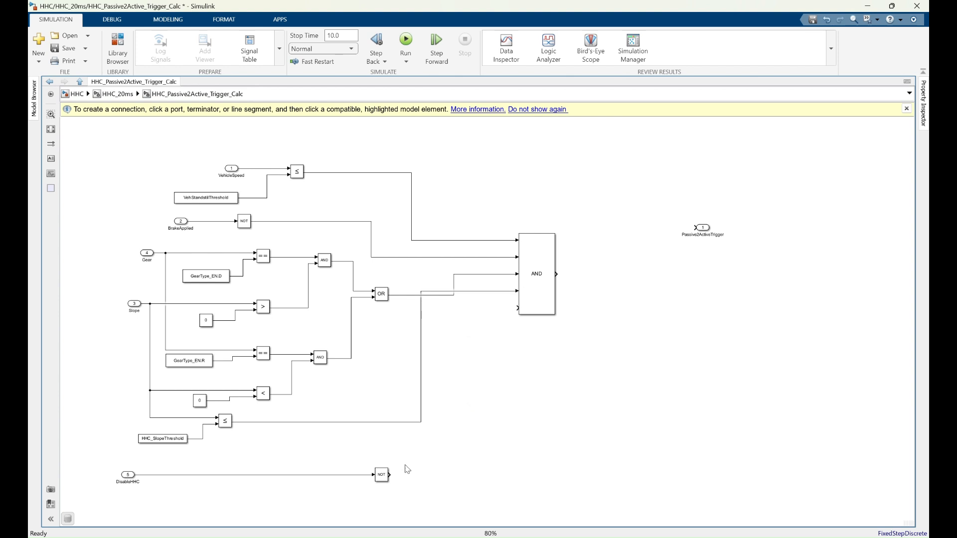
{"action": "left_click_drag", "start_coordinate": [390, 475], "coordinate": [517, 308]}
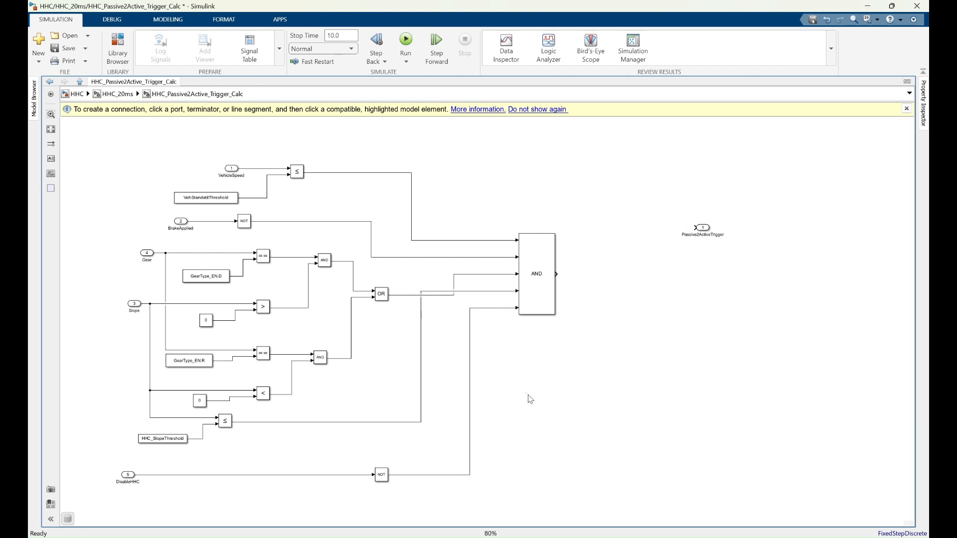
Move the Passive2ActiveTrigger outport level with the five-input AND block's output and connect the two.
{"action": "left_click_drag", "start_coordinate": [704, 230], "coordinate": [637, 279]}
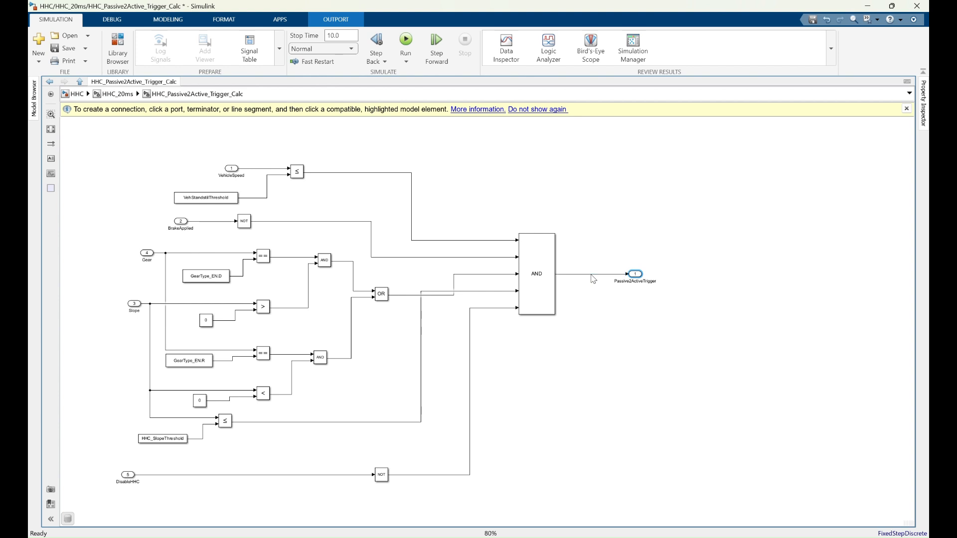
{"action": "left_click", "coordinate": [612, 309]}
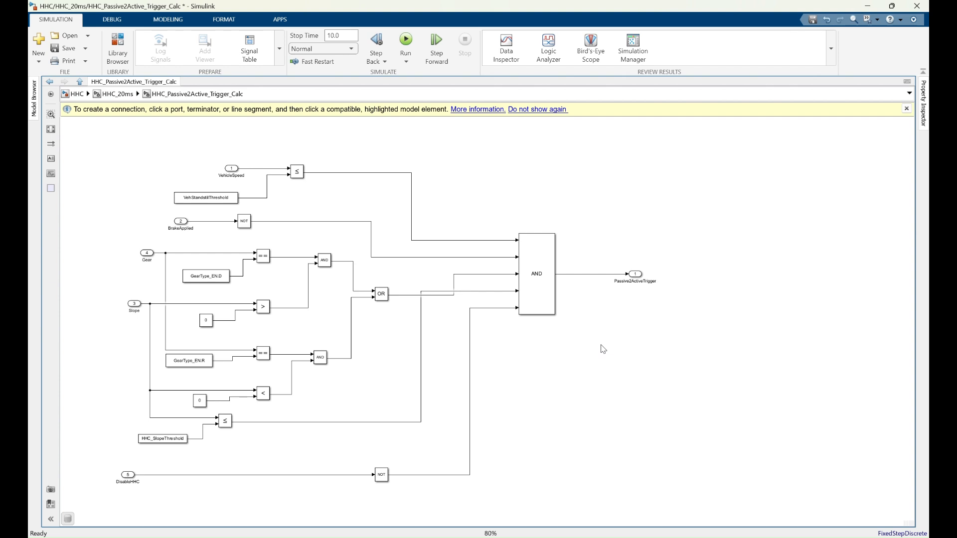
{"action": "left_click", "coordinate": [434, 7]}
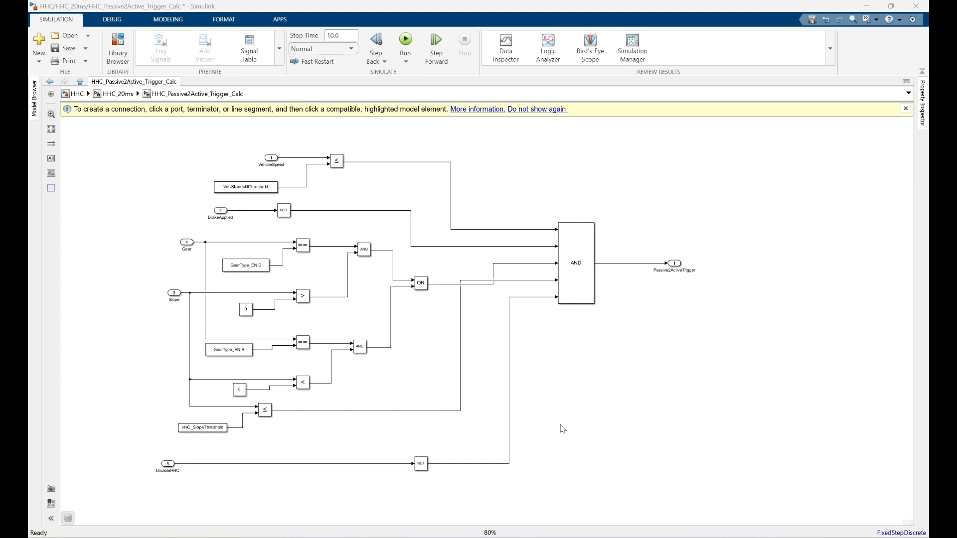
Insert a Stateflow Chart in the empty area below the trigger logic, beneath the connection from the DisableHHC NOT block.
{"action": "left_click", "coordinate": [170, 22]}
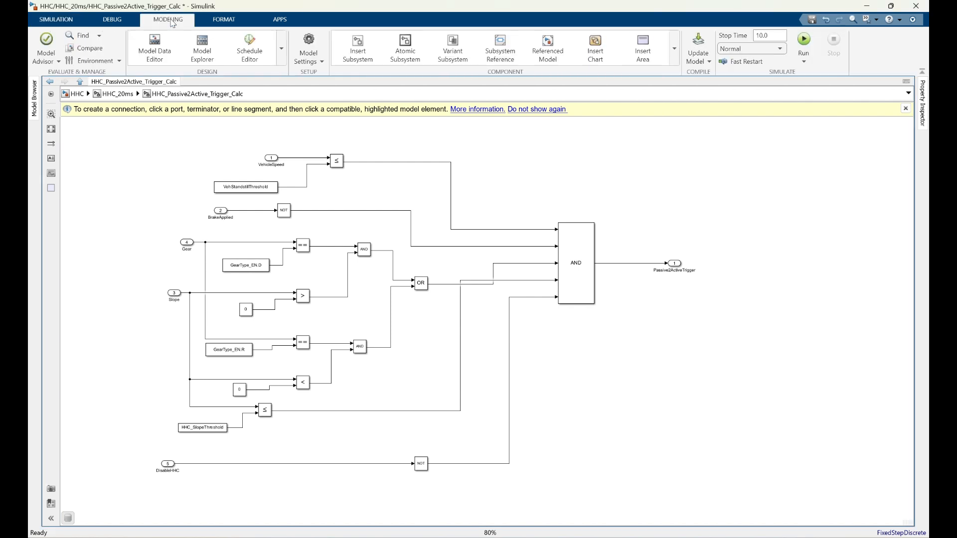
{"action": "scroll", "coordinate": [452, 214], "scroll_direction": "down", "scroll_amount": 3}
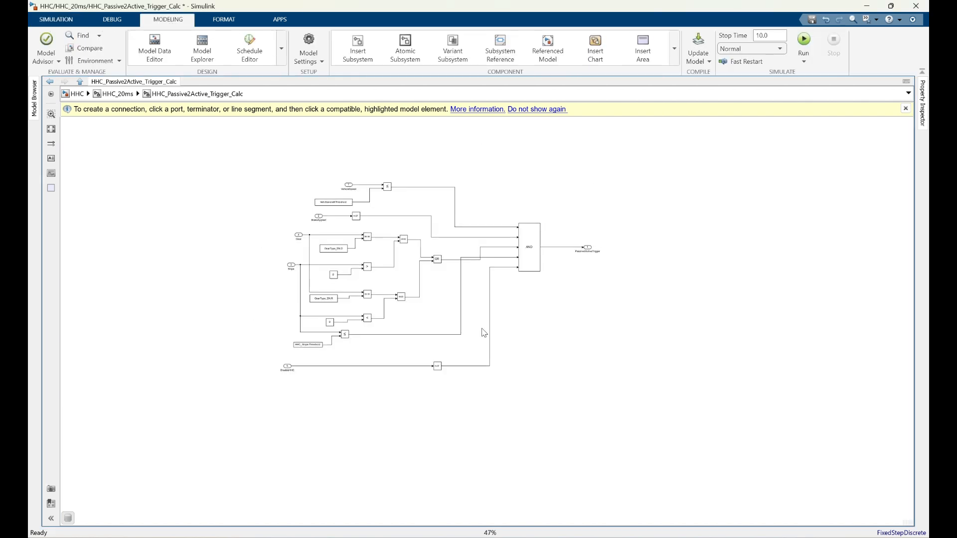
{"action": "scroll", "coordinate": [482, 329], "scroll_direction": "up", "scroll_amount": 3}
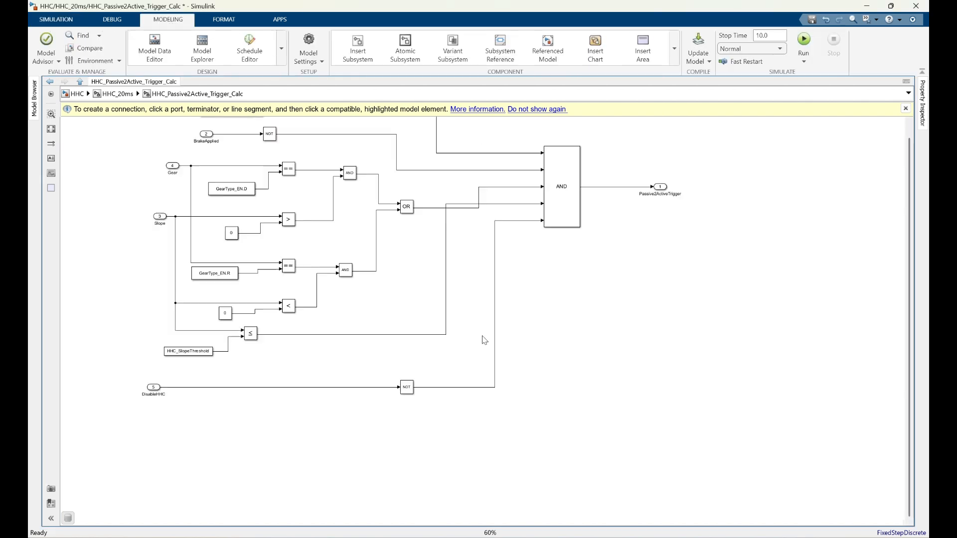
{"action": "left_click", "coordinate": [598, 50]}
{"action": "left_click", "coordinate": [548, 393]}
{"action": "left_click_drag", "start_coordinate": [484, 306], "coordinate": [513, 469]}
{"action": "left_click", "coordinate": [547, 439]}
{"action": "left_click_drag", "start_coordinate": [456, 438], "coordinate": [513, 428]}
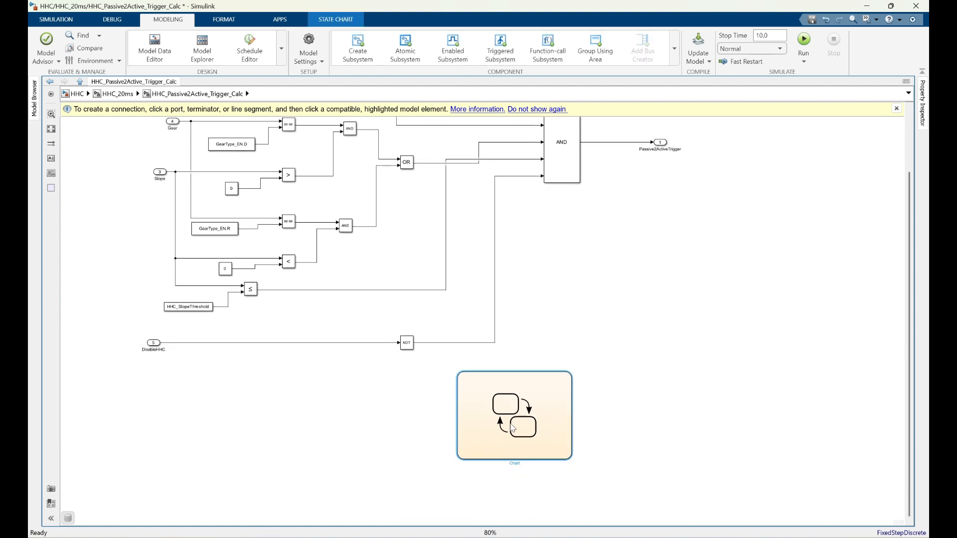
Move the VehicleSpeed inport farther away from the standstill comparison, in line with the Slope inport.
{"action": "scroll", "coordinate": [576, 397], "scroll_direction": "down", "scroll_amount": 2}
{"action": "scroll", "coordinate": [422, 233], "scroll_direction": "up", "scroll_amount": 2}
{"action": "scroll", "coordinate": [421, 233], "scroll_direction": "down", "scroll_amount": 2}
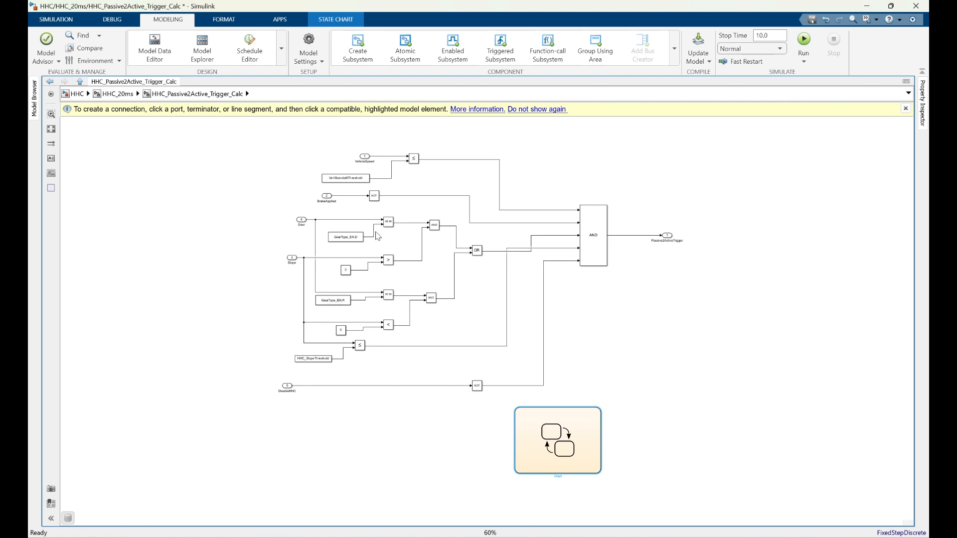
{"action": "left_click_drag", "start_coordinate": [365, 157], "coordinate": [292, 160]}
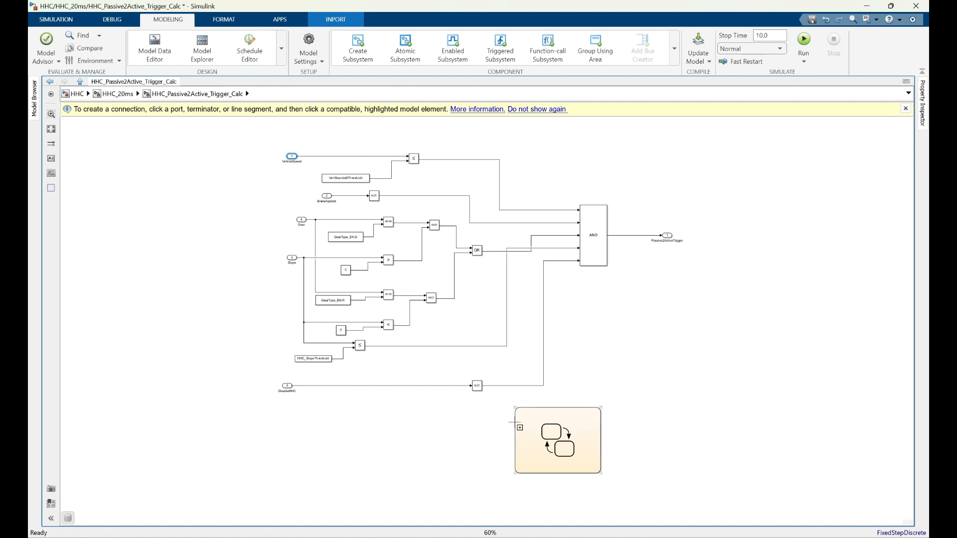
Branch the VehicleSpeed signal into the chart to create an input port, then delete the branch line while keeping the port.
{"action": "left_click_drag", "start_coordinate": [515, 422], "coordinate": [309, 156]}
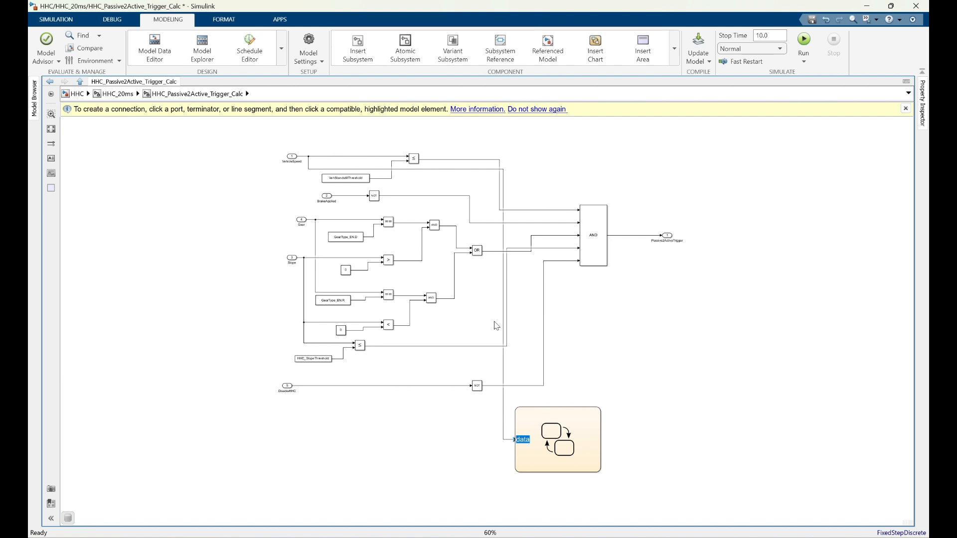
{"action": "left_click", "coordinate": [468, 417]}
{"action": "left_click", "coordinate": [288, 155]}
{"action": "left_click", "coordinate": [312, 170]}
{"action": "key", "text": "Delete"}
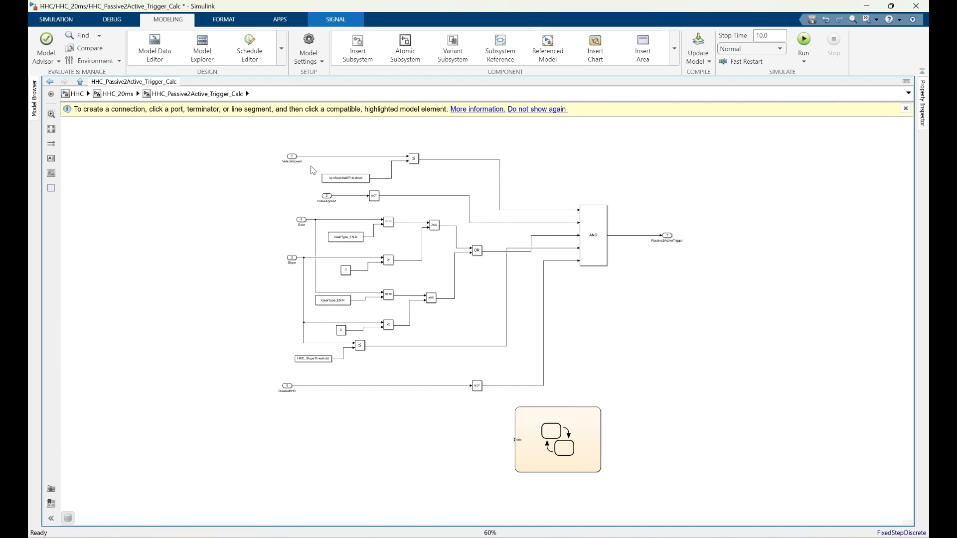
Place a duplicate of the VehicleSpeed inport beside the chart, below the trigger logic, and connect it to the chart's input.
{"action": "left_click", "coordinate": [293, 157]}
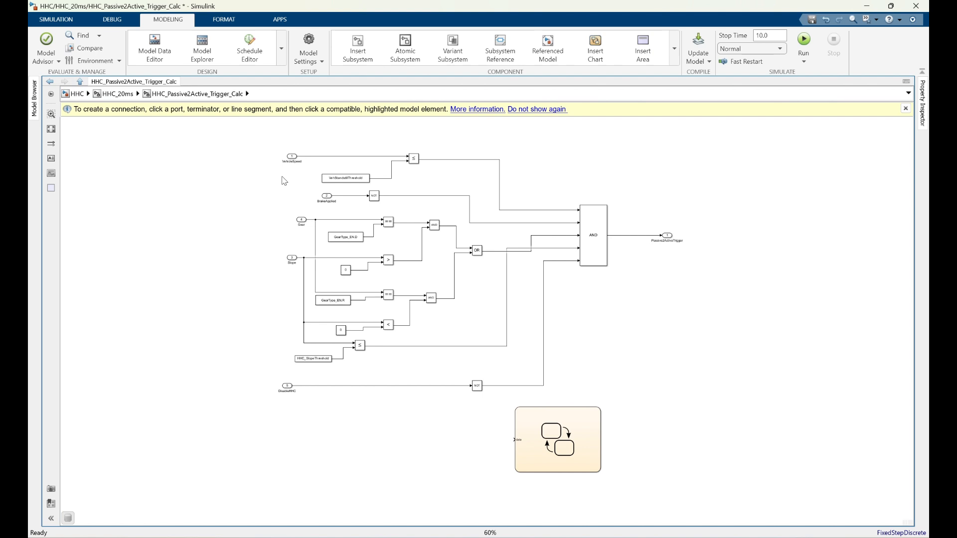
{"action": "left_click", "coordinate": [292, 156]}
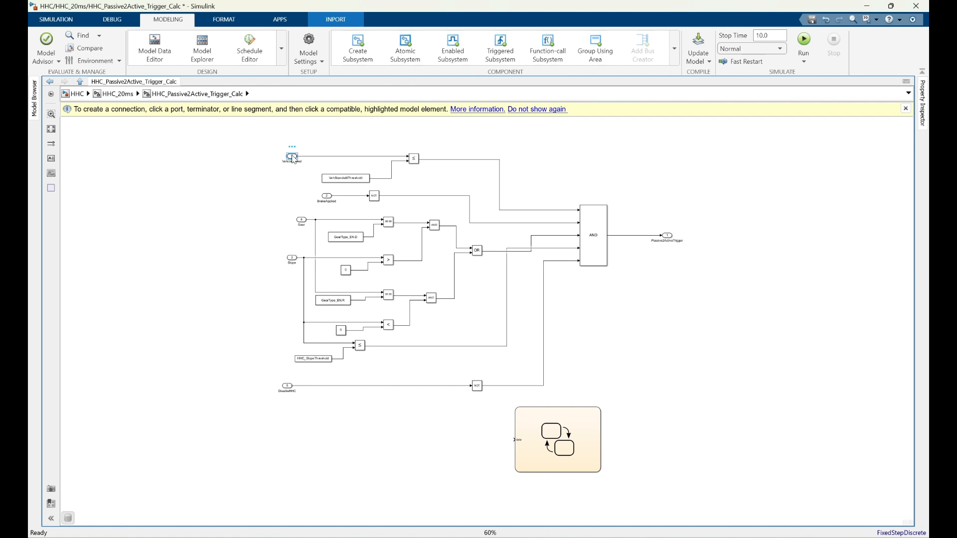
{"action": "left_click_drag", "start_coordinate": [293, 159], "coordinate": [307, 428]}
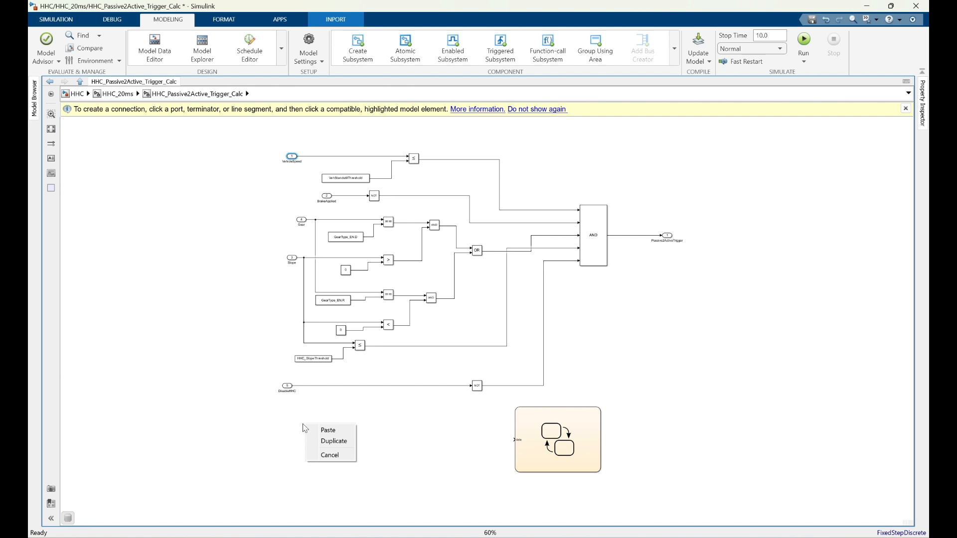
{"action": "left_click", "coordinate": [329, 442]}
{"action": "left_click", "coordinate": [302, 455]}
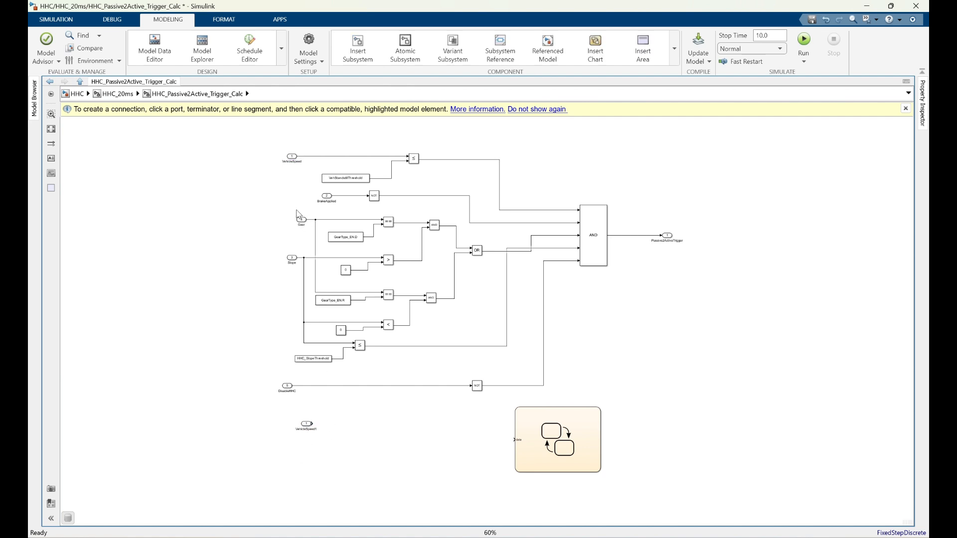
{"action": "left_click_drag", "start_coordinate": [309, 427], "coordinate": [518, 440]}
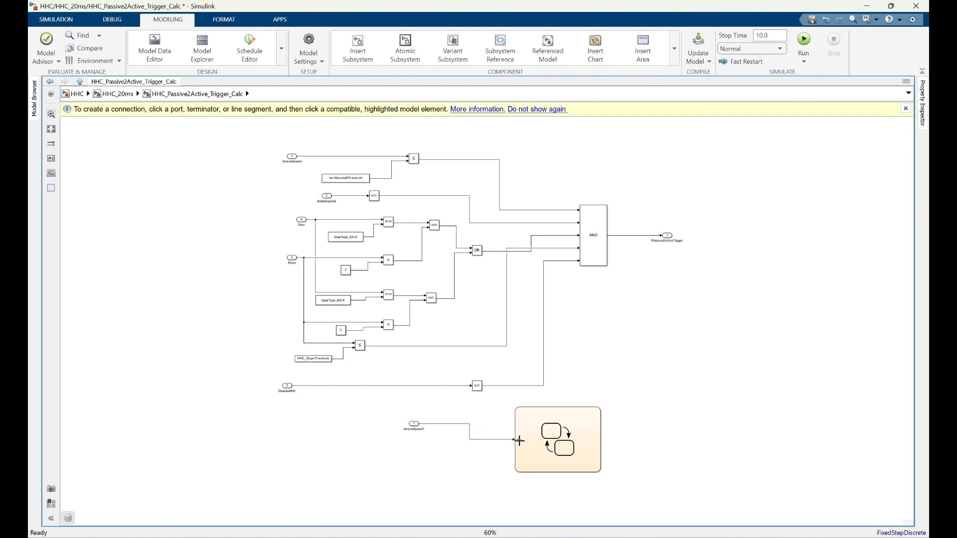
{"action": "left_click", "coordinate": [415, 424]}
{"action": "left_click", "coordinate": [533, 428]}
Place a duplicate of the BrakeApplied inport below the VehicleSpeed copy and connect it to the chart as a second input.
{"action": "left_click", "coordinate": [339, 207]}
{"action": "scroll", "coordinate": [347, 190], "scroll_direction": "up", "scroll_amount": 1}
{"action": "scroll", "coordinate": [313, 190], "scroll_direction": "down", "scroll_amount": 1}
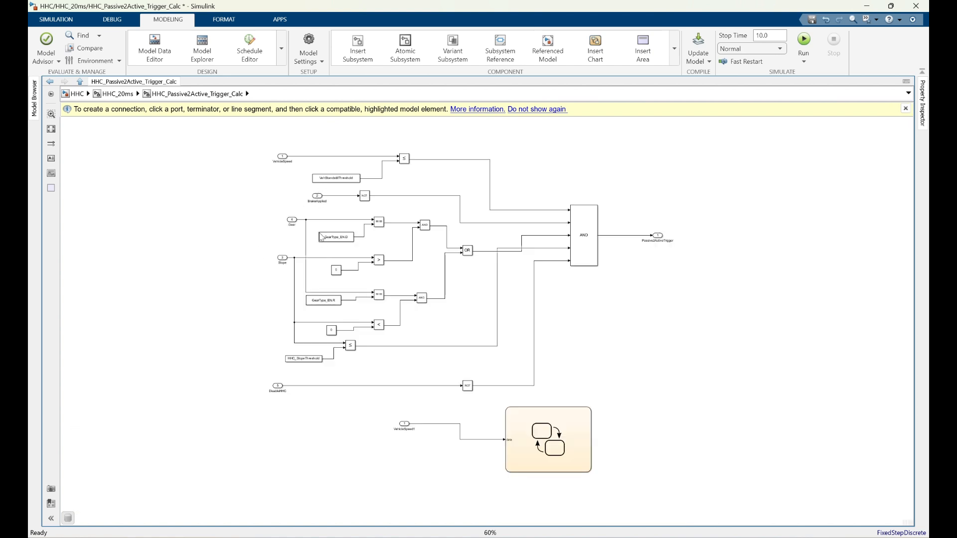
{"action": "left_click", "coordinate": [317, 198]}
{"action": "left_click_drag", "start_coordinate": [317, 198], "coordinate": [404, 449]}
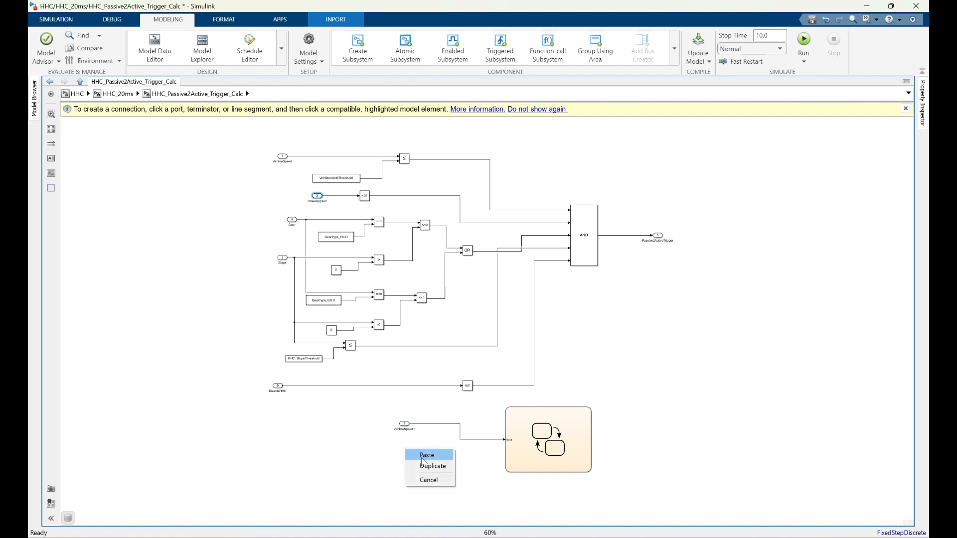
{"action": "left_click", "coordinate": [424, 465]}
{"action": "left_click_drag", "start_coordinate": [409, 449], "coordinate": [512, 451]}
{"action": "left_click", "coordinate": [265, 234]}
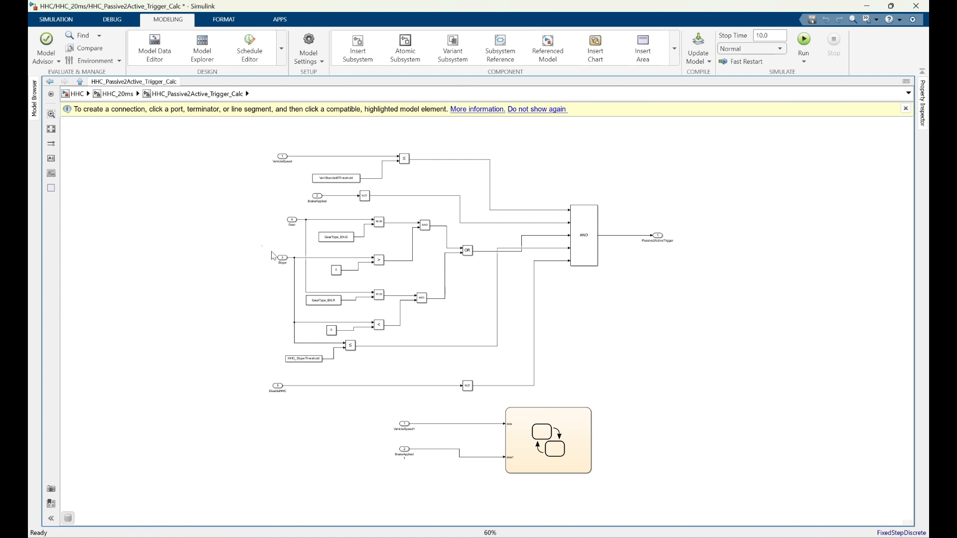
Place a duplicate of the Gear inport below the BrakeApplied copy and connect it to the chart as a third input.
{"action": "left_click", "coordinate": [293, 221]}
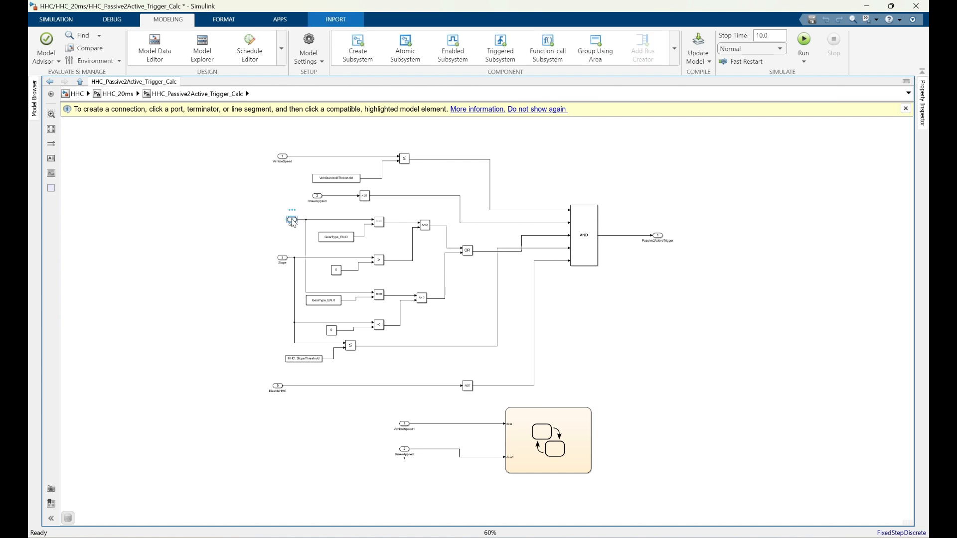
{"action": "left_click_drag", "start_coordinate": [292, 221], "coordinate": [405, 476]}
{"action": "left_click", "coordinate": [428, 492]}
{"action": "left_click_drag", "start_coordinate": [410, 474], "coordinate": [508, 456]}
{"action": "scroll", "coordinate": [290, 202], "scroll_direction": "down", "scroll_amount": 1}
{"action": "scroll", "coordinate": [404, 384], "scroll_direction": "up", "scroll_amount": 1}
{"action": "scroll", "coordinate": [406, 387], "scroll_direction": "up", "scroll_amount": 1}
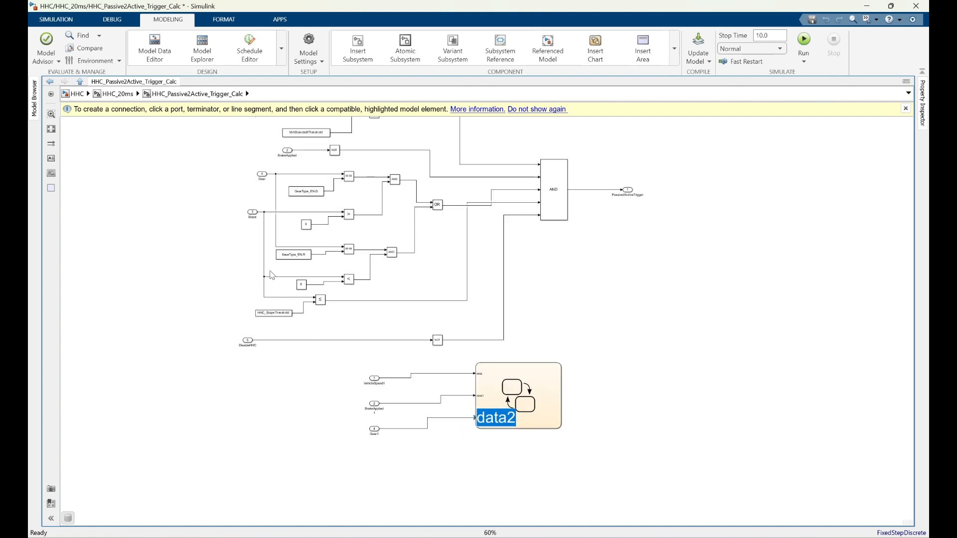
Place duplicates of the Slope and DisableHHC inports in the column below the Gear copy.
{"action": "left_click", "coordinate": [253, 213]}
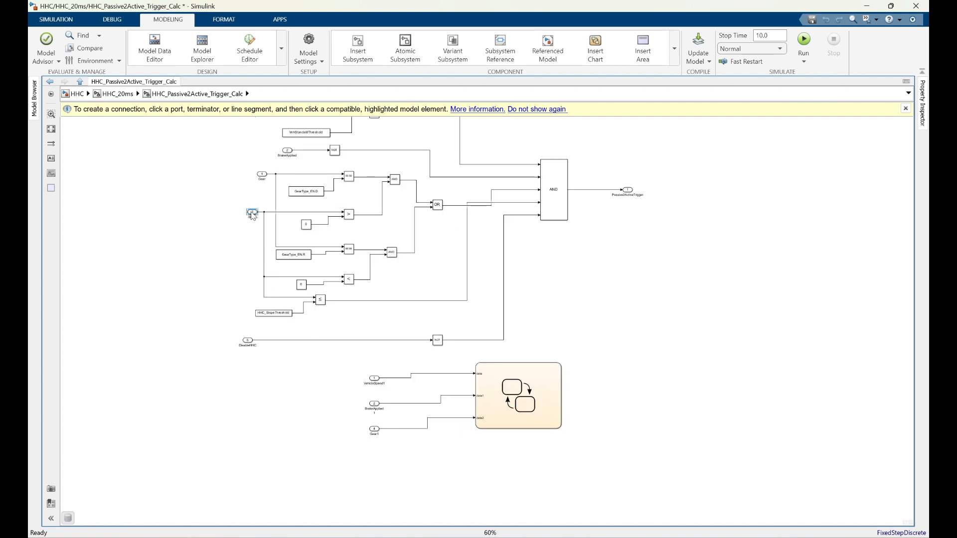
{"action": "left_click_drag", "start_coordinate": [253, 213], "coordinate": [375, 454]}
{"action": "left_click", "coordinate": [399, 471]}
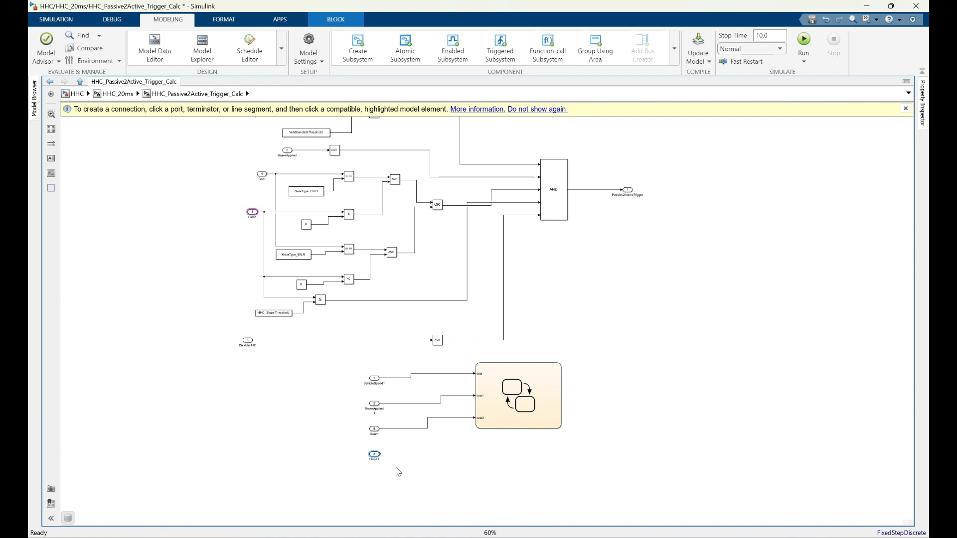
{"action": "left_click", "coordinate": [226, 294]}
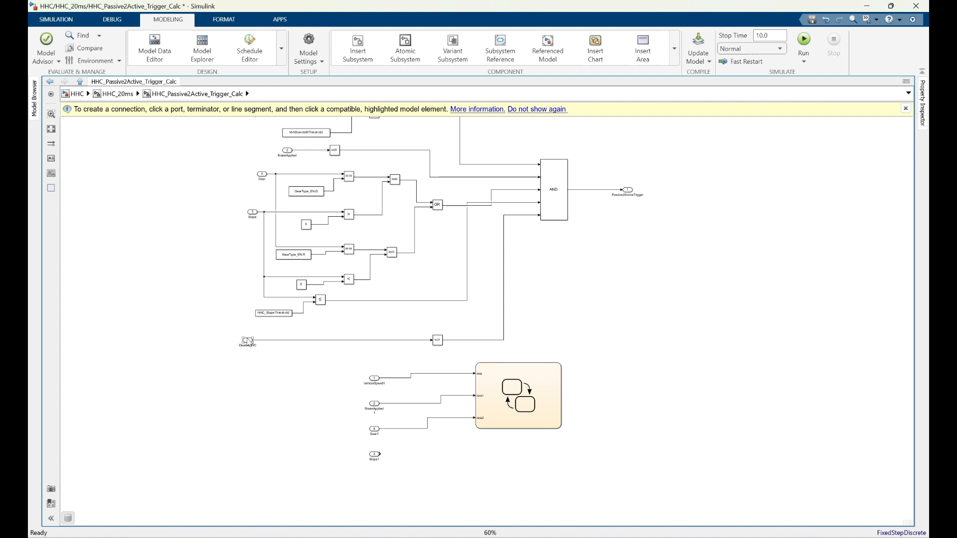
{"action": "left_click_drag", "start_coordinate": [249, 342], "coordinate": [374, 476]}
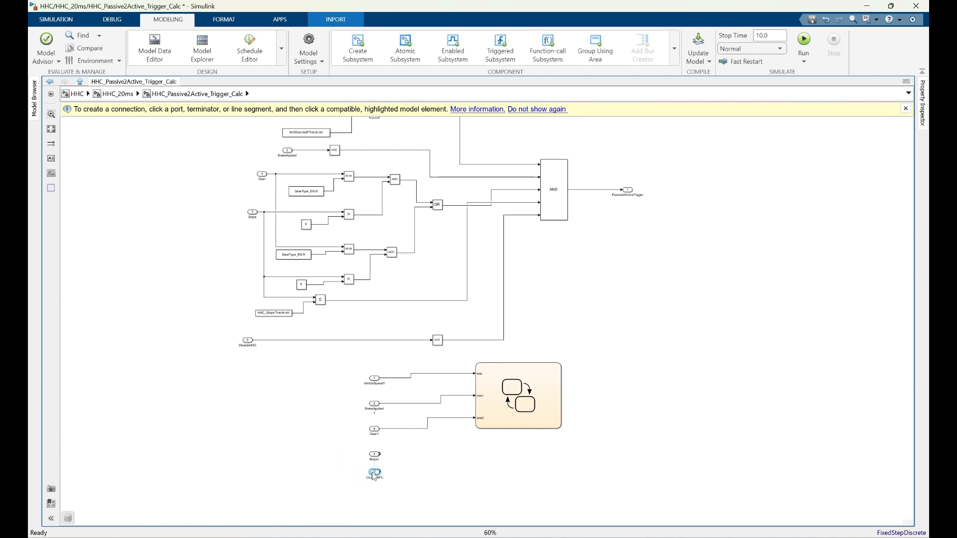
{"action": "left_click", "coordinate": [388, 488]}
Enlarge the chart block and connect the Slope and DisableHHC inport copies to it as the fourth and fifth inputs.
{"action": "scroll", "coordinate": [467, 383], "scroll_direction": "up", "scroll_amount": 3}
{"action": "mouse_move", "coordinate": [514, 352]}
{"action": "left_mouse_down"}
{"action": "mouse_move", "coordinate": [553, 476]}
{"action": "mouse_move", "coordinate": [557, 463]}
{"action": "left_mouse_up"}
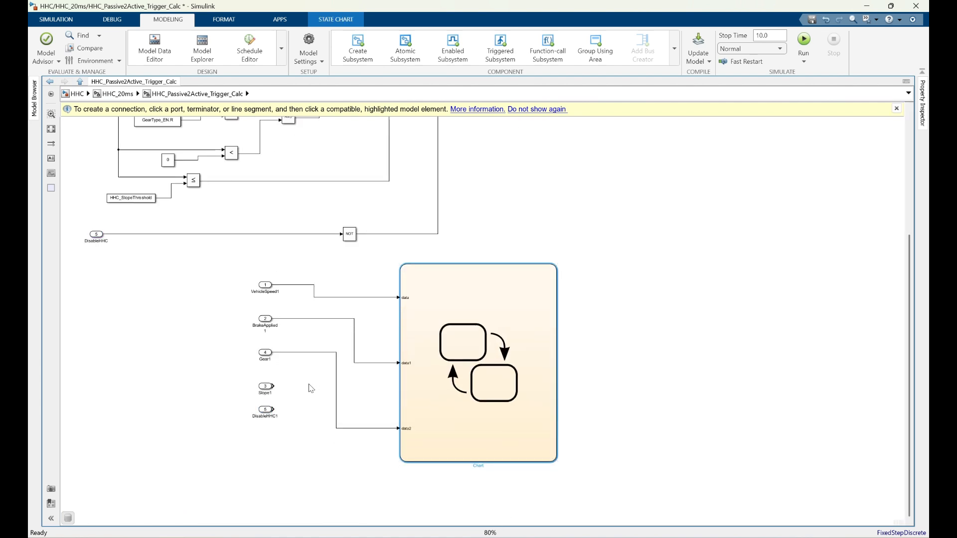
{"action": "mouse_move", "coordinate": [274, 386]}
{"action": "left_mouse_down"}
{"action": "mouse_move", "coordinate": [416, 451]}
{"action": "mouse_move", "coordinate": [399, 436]}
{"action": "left_mouse_up"}
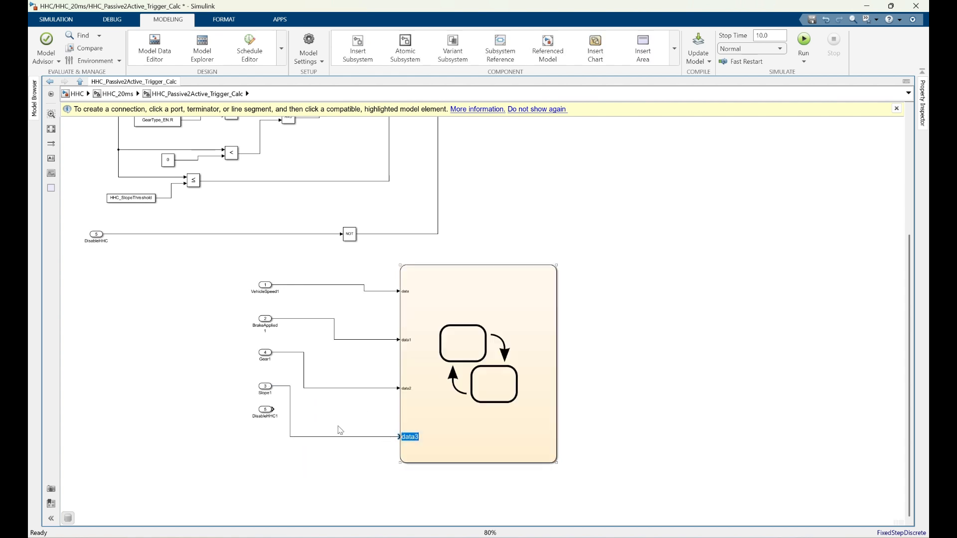
{"action": "left_click_drag", "start_coordinate": [275, 409], "coordinate": [405, 443]}
{"action": "left_click", "coordinate": [455, 307]}
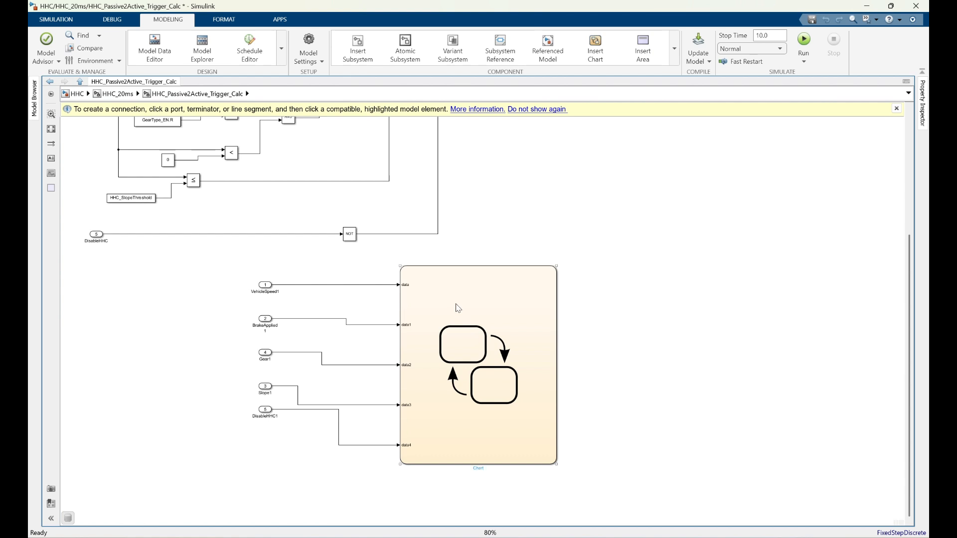
Rename the chart's first input VehicleSpeed and its second input BrakeApplied.
{"action": "double_click", "coordinate": [409, 284]}
{"action": "type", "text": "VehicleSpeed"}
{"action": "key", "text": "Return"}
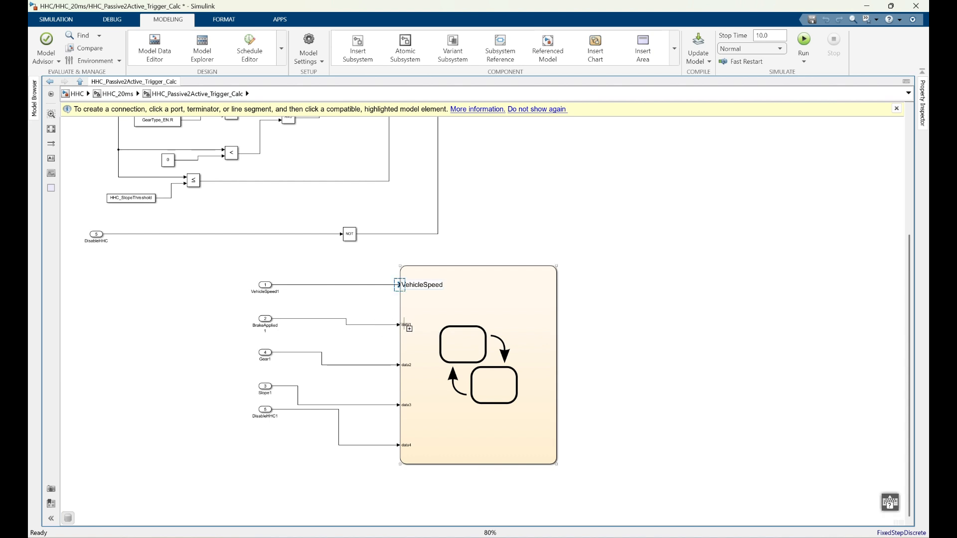
{"action": "left_click", "coordinate": [410, 325]}
{"action": "double_click", "coordinate": [410, 325]}
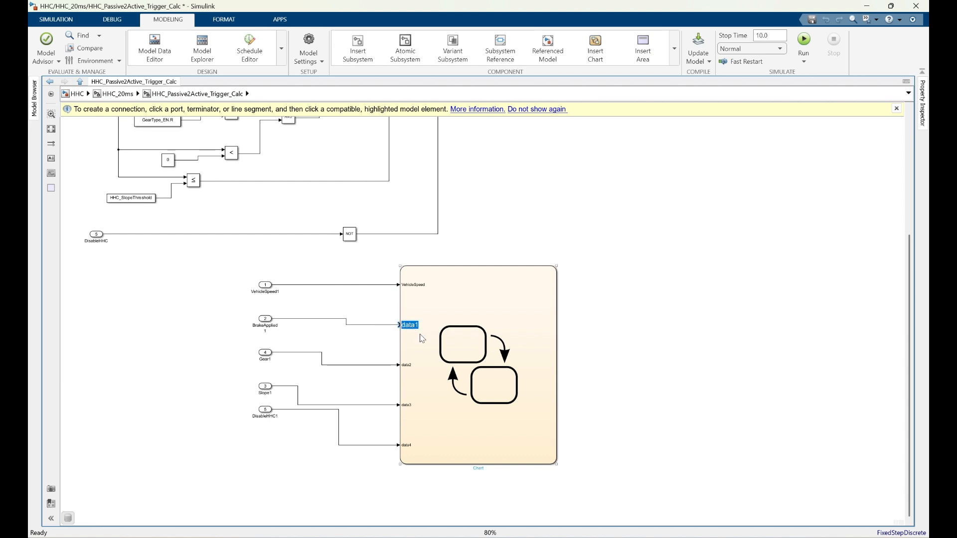
{"action": "type", "text": "Brak"}
{"action": "type", "text": "eApplied"}
{"action": "key", "text": "Return"}
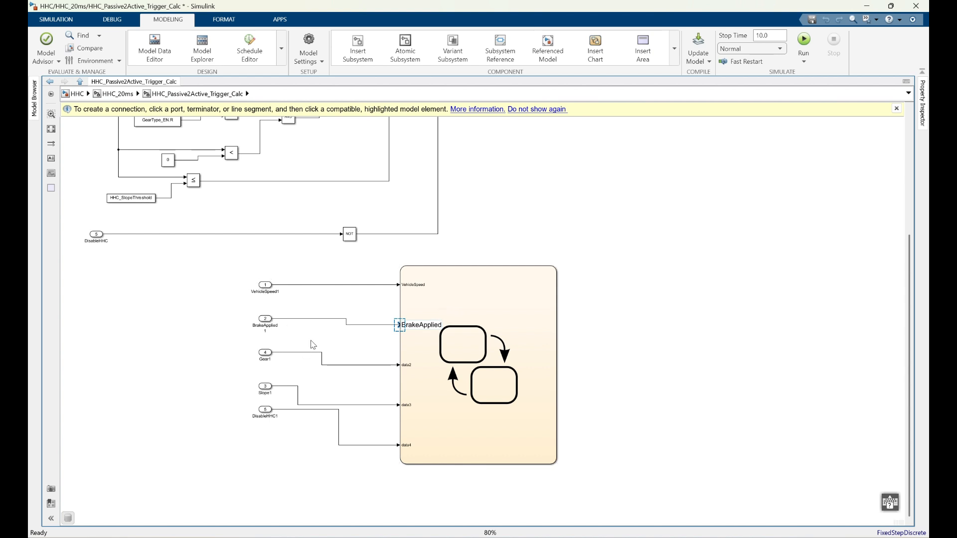
Rename the chart's third input Gear and its fourth input Slope.
{"action": "left_click", "coordinate": [410, 370]}
{"action": "left_click", "coordinate": [410, 370]}
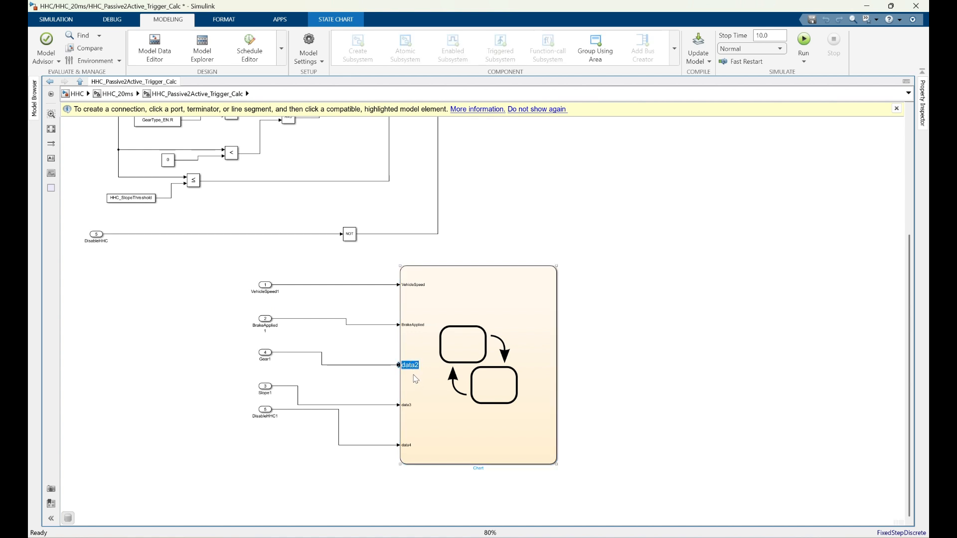
{"action": "type", "text": "Gear"}
{"action": "left_click", "coordinate": [416, 379]}
{"action": "left_click", "coordinate": [408, 405]}
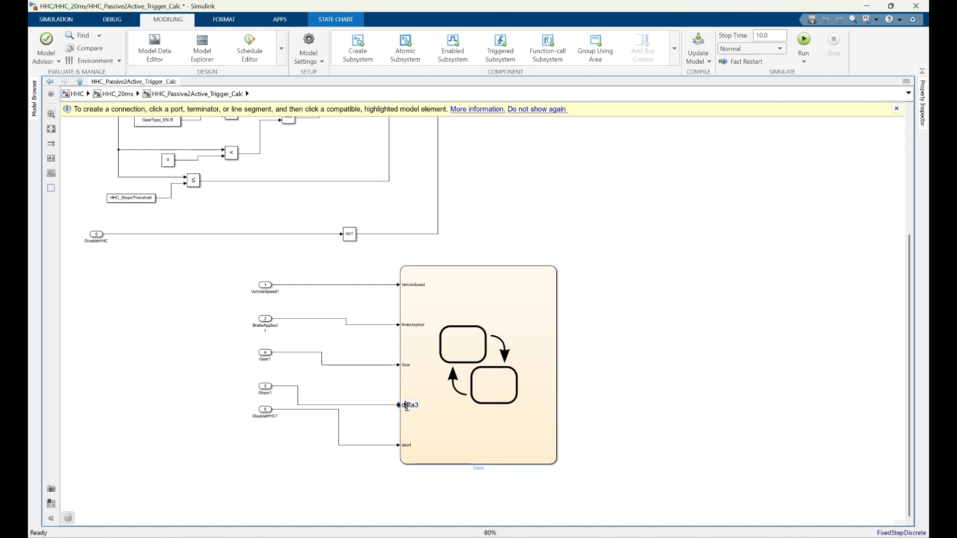
{"action": "double_click", "coordinate": [407, 404]}
{"action": "type", "text": "Slope"}
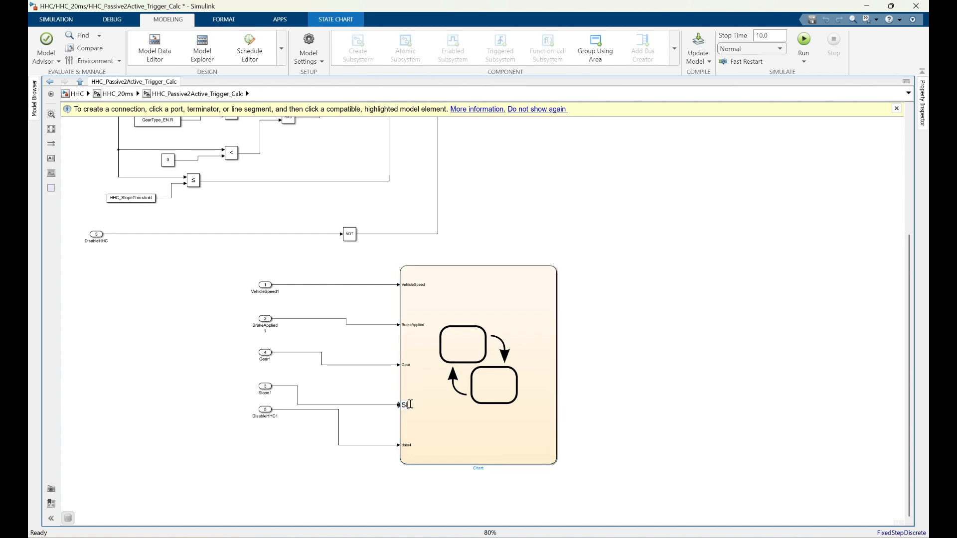
{"action": "left_click", "coordinate": [411, 408]}
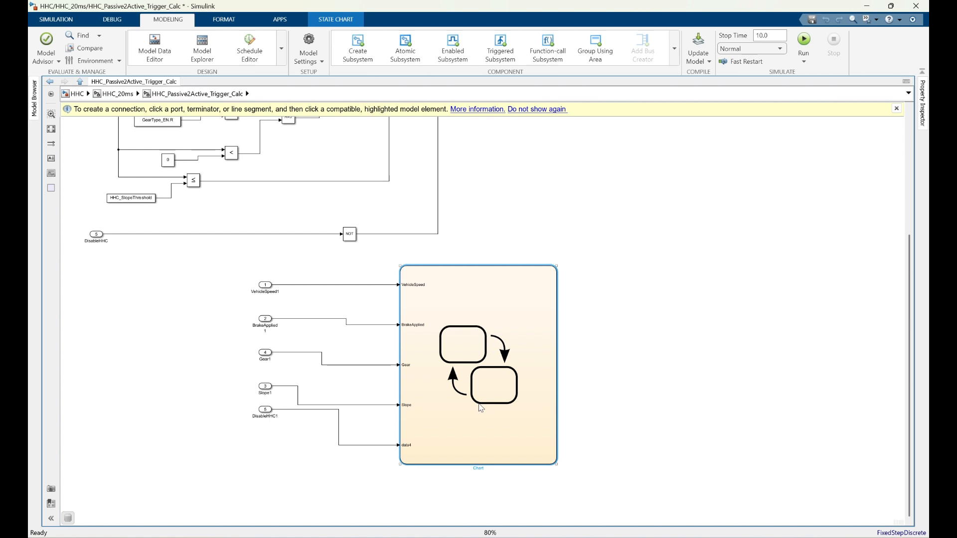
Rename the chart's fifth input DiableHHC and move the DisableHHC inport copy level with it.
{"action": "left_click", "coordinate": [407, 445]}
{"action": "double_click", "coordinate": [407, 444]}
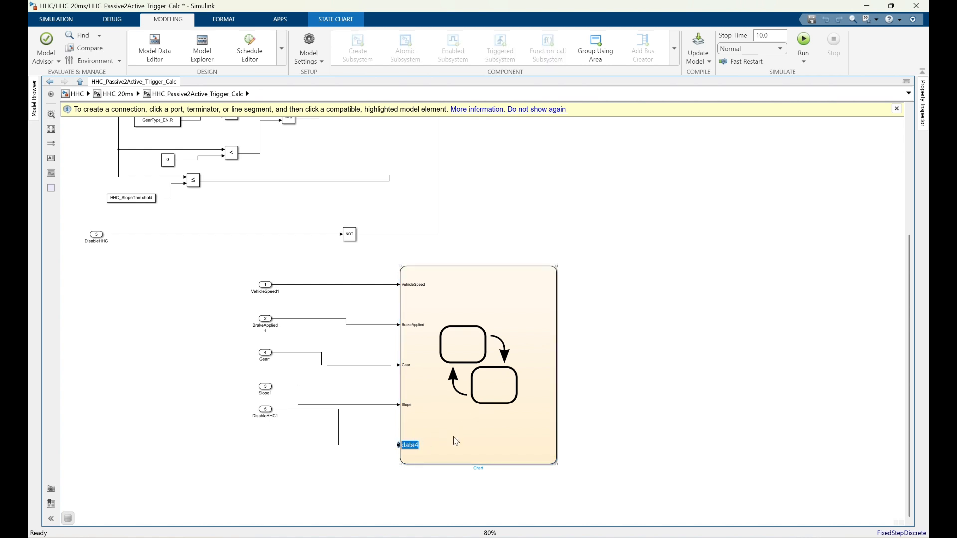
{"action": "type", "text": "DiableHHC"}
{"action": "left_click", "coordinate": [480, 438]}
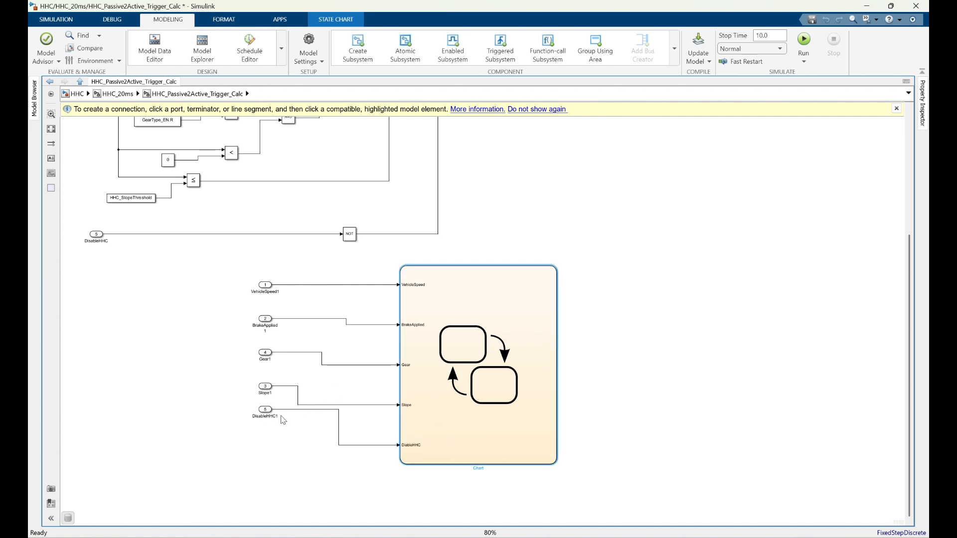
{"action": "left_click", "coordinate": [266, 411]}
{"action": "left_click_drag", "start_coordinate": [267, 411], "coordinate": [270, 447]}
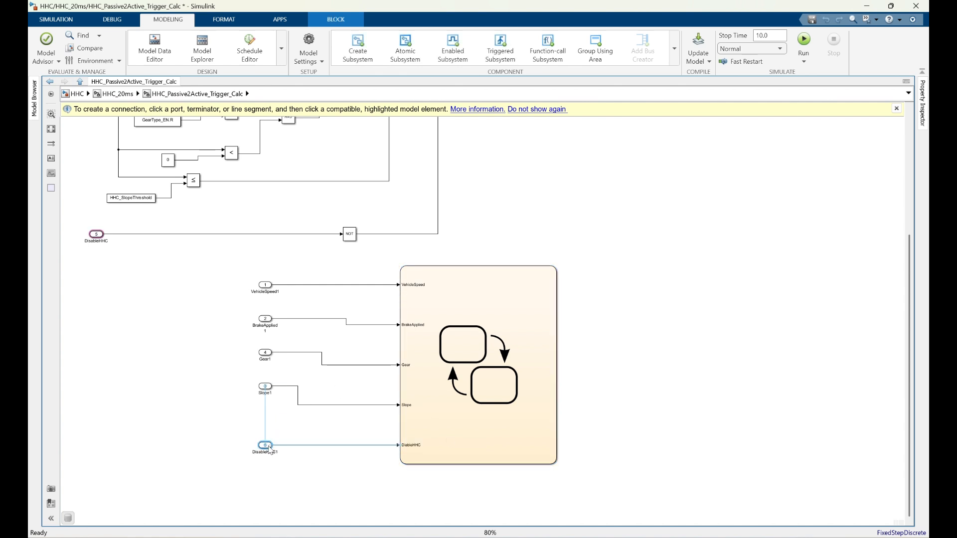
{"action": "left_click", "coordinate": [616, 275]}
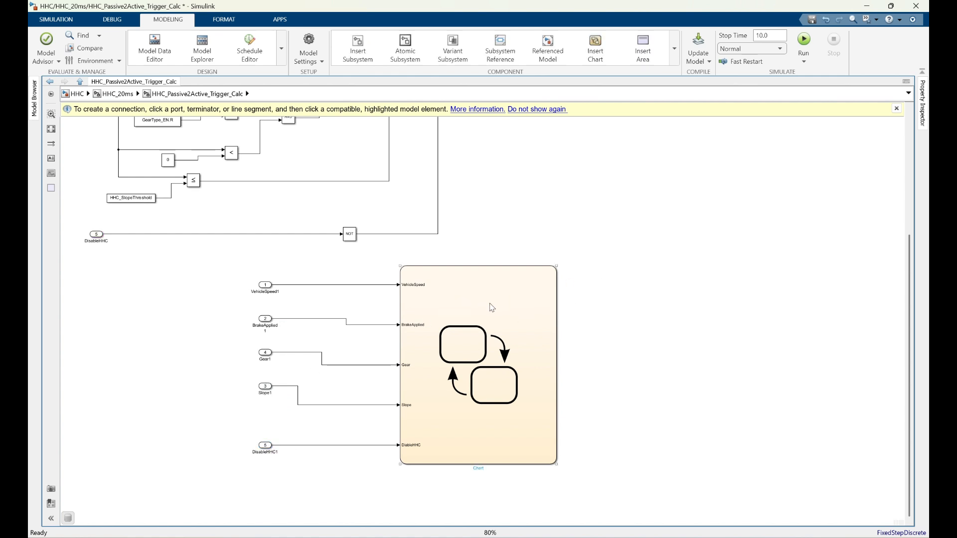
Inside the chart, add a default transition into a junction and draw a horizontal transition from it to a second junction.
{"action": "left_click", "coordinate": [488, 302]}
{"action": "double_click", "coordinate": [487, 302]}
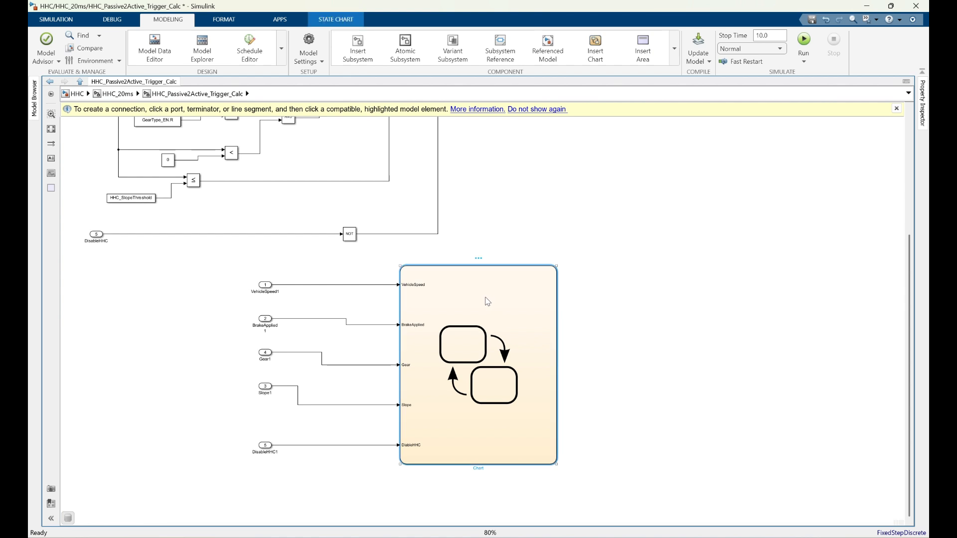
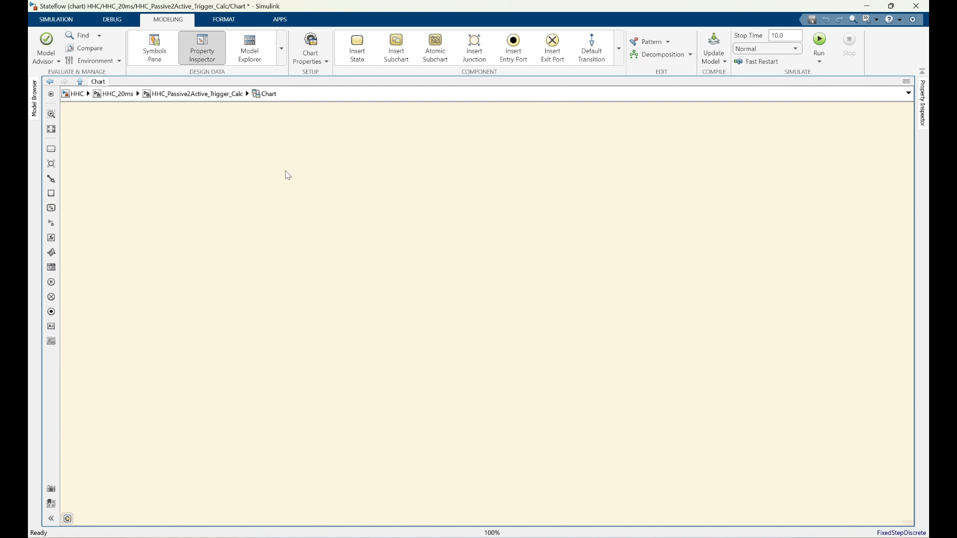
{"action": "left_click", "coordinate": [51, 180]}
{"action": "left_click", "coordinate": [336, 146]}
{"action": "scroll", "coordinate": [317, 112], "scroll_direction": "up", "scroll_amount": 1}
{"action": "left_click", "coordinate": [347, 155]}
{"action": "left_click_drag", "start_coordinate": [348, 155], "coordinate": [541, 156]}
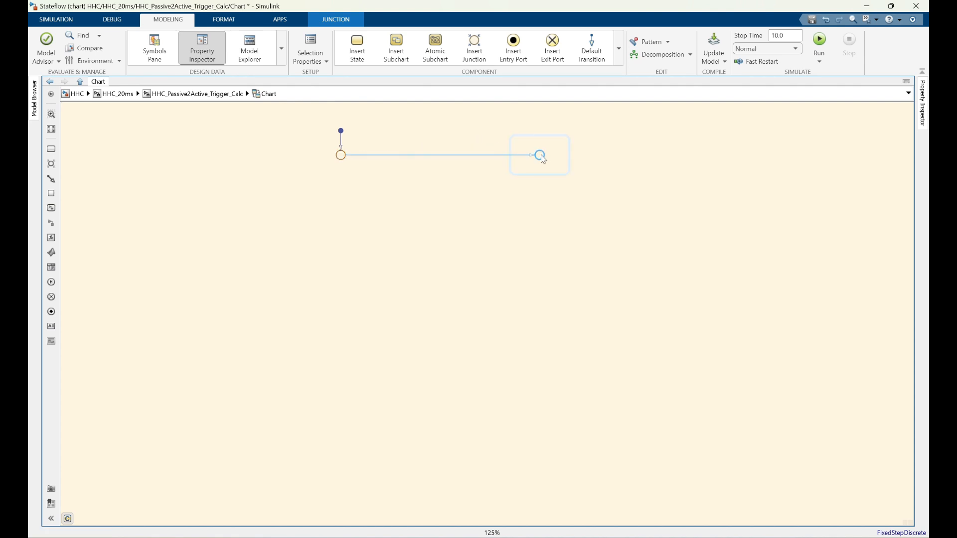
Start the horizontal transition's condition with VehicleSpeed compared by less-than (<).
{"action": "left_click", "coordinate": [541, 155]}
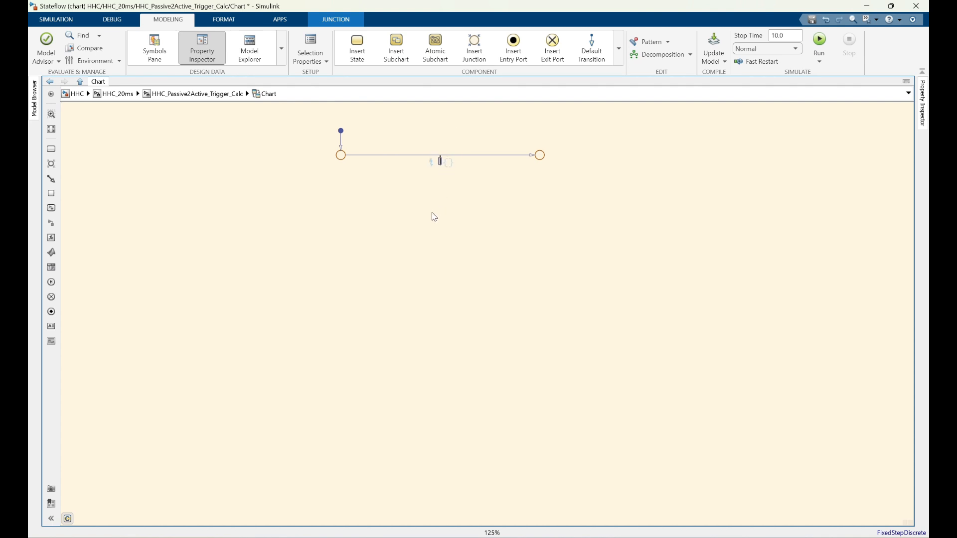
{"action": "type", "text": "eh"}
{"action": "key", "text": "BackSpace"}
{"action": "key", "text": "BackSpace"}
{"action": "type", "text": "icleSpeed <"}
{"action": "type", "text": "Vehicle"}
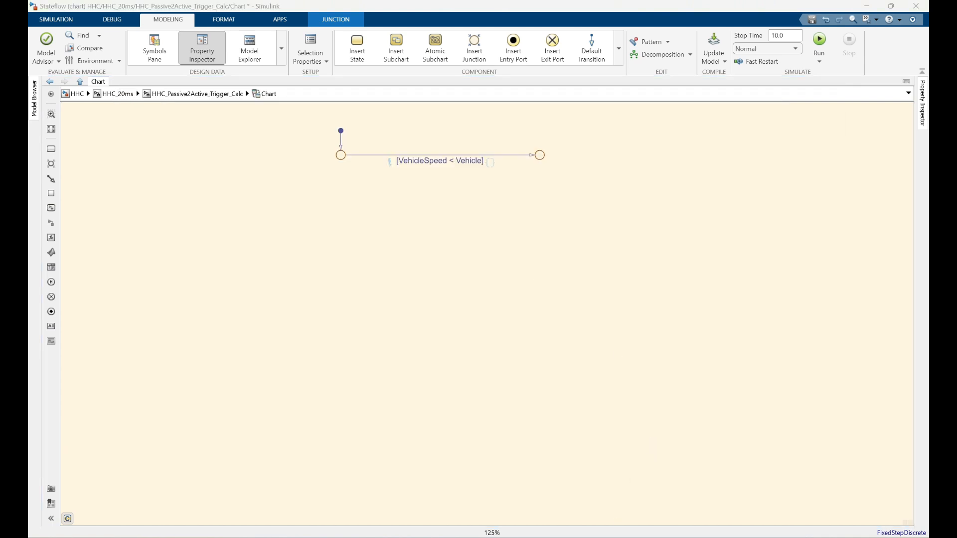
Copy the parameter name VehStandstillThreshold from the data dictionary in Model Explorer and complete the condition as [VehicleSpeed < VehStandstillThreshold].
{"action": "mouse_move", "coordinate": [573, 535]}
{"action": "left_click", "coordinate": [648, 497]}
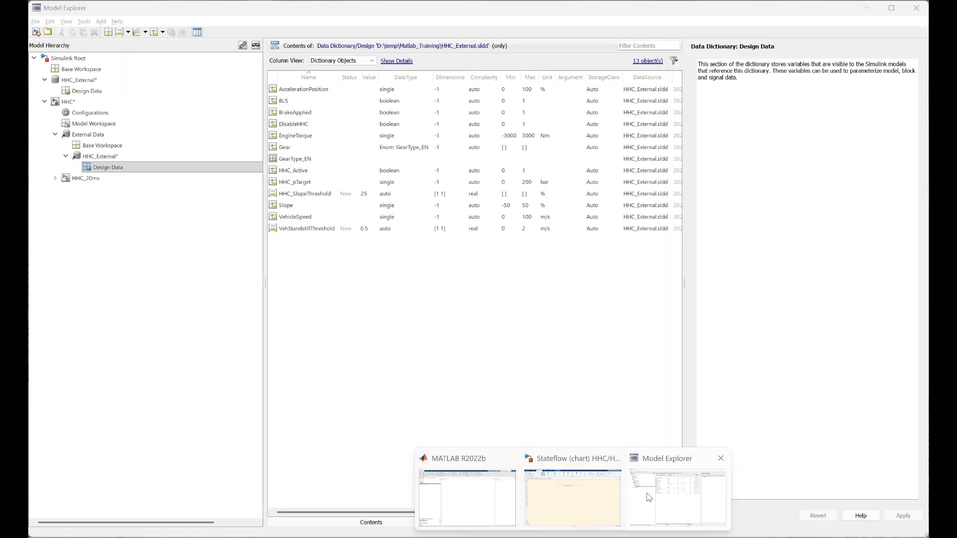
{"action": "left_click", "coordinate": [325, 230]}
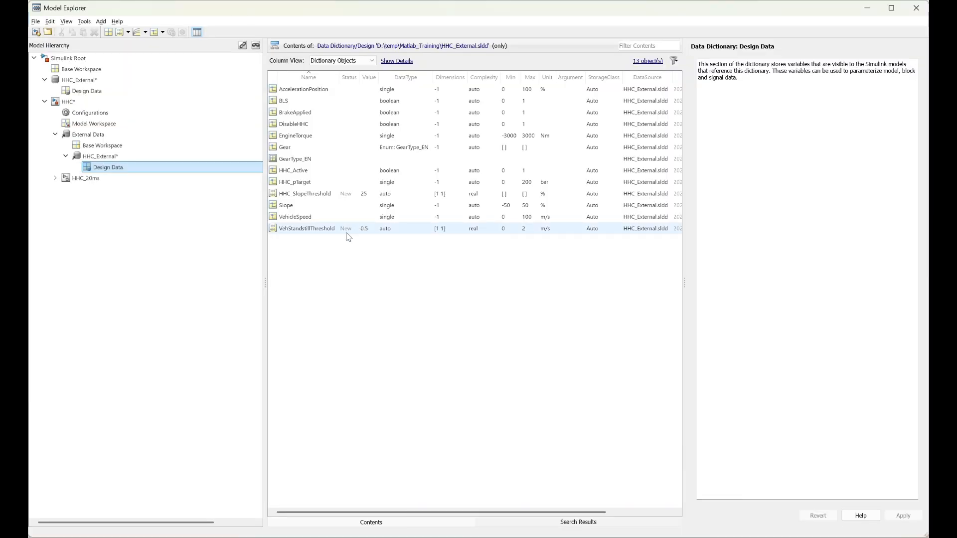
{"action": "left_click", "coordinate": [323, 230]}
{"action": "key", "text": "ctrl+c"}
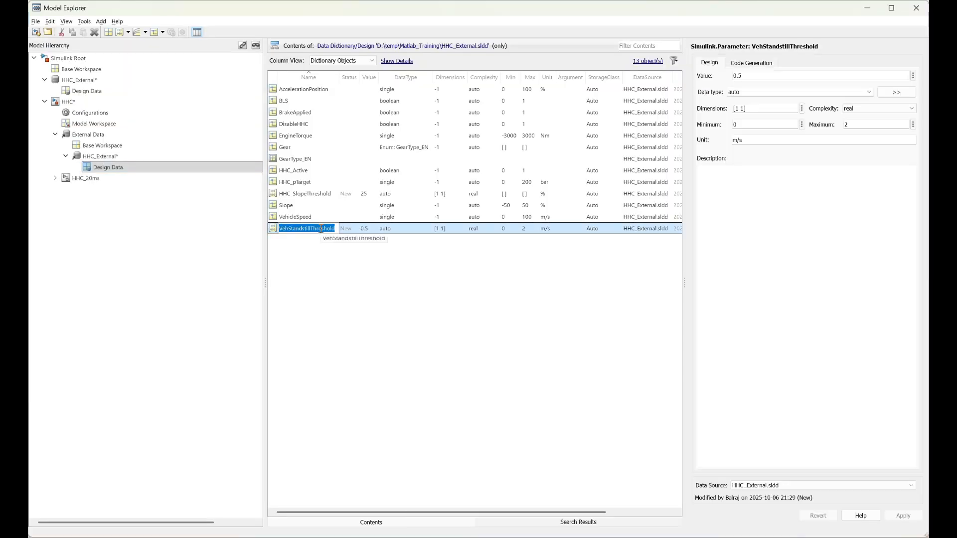
{"action": "left_click", "coordinate": [349, 259]}
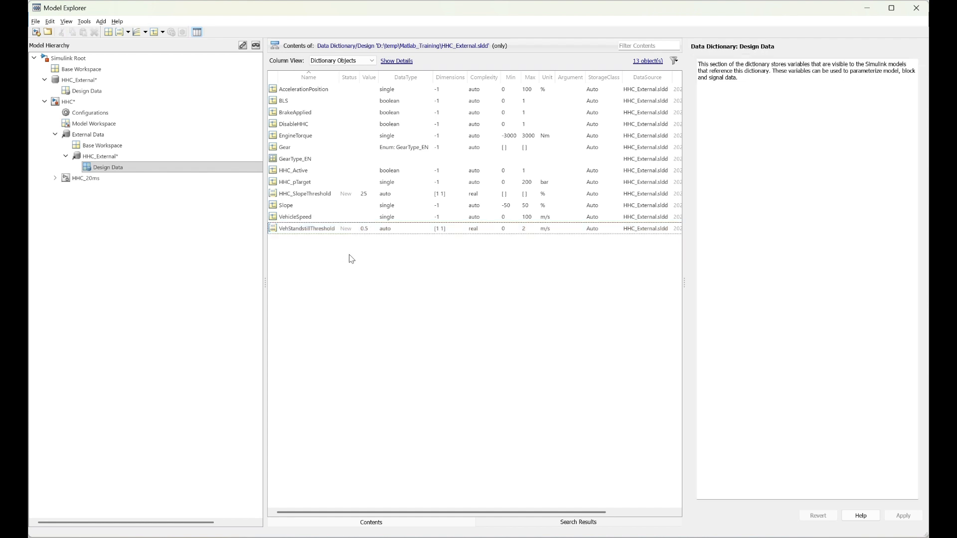
{"action": "left_click", "coordinate": [869, 9]}
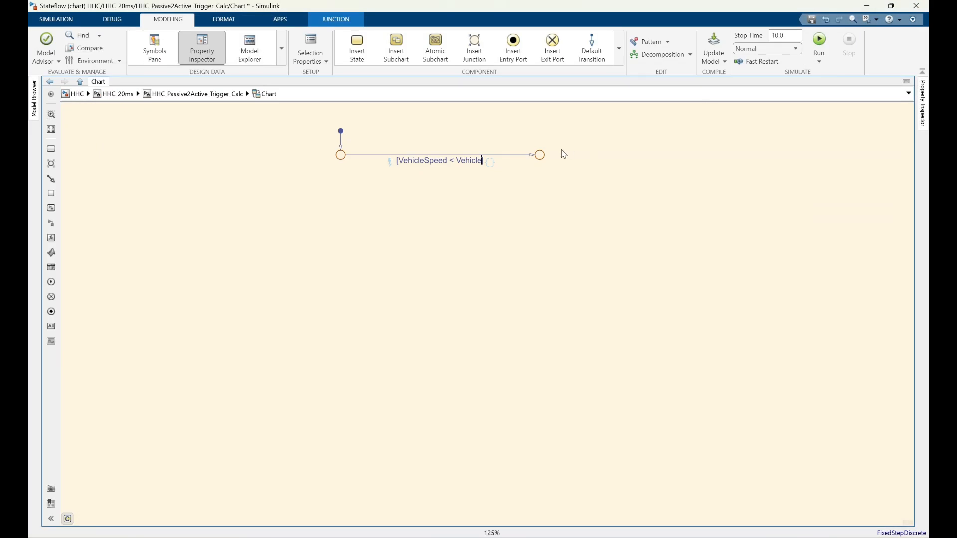
{"action": "double_click", "coordinate": [472, 160]}
{"action": "key", "text": "ctrl+v"}
{"action": "left_click", "coordinate": [447, 195]}
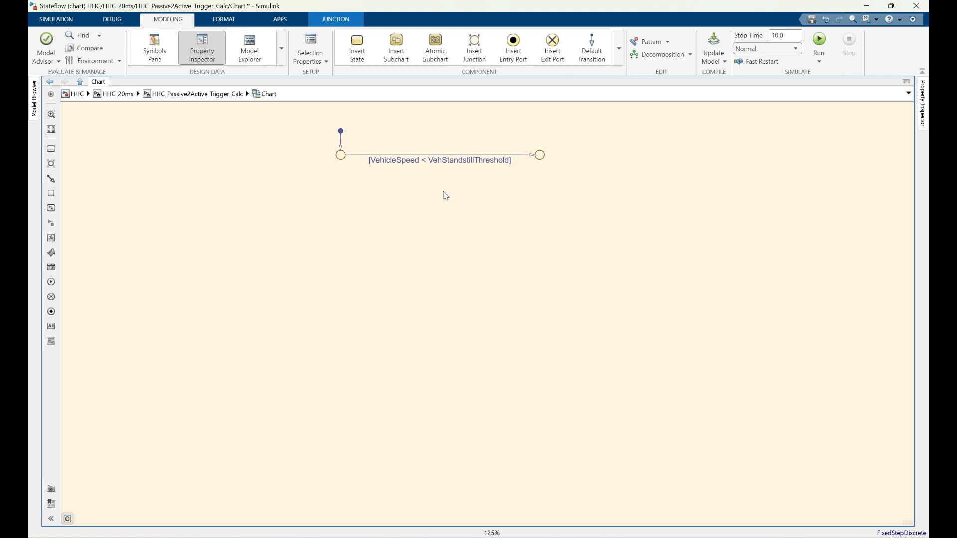
Place the condition label above its transition line and lengthen the transition by moving the end junction farther away.
{"action": "left_click", "coordinate": [429, 160]}
{"action": "left_click_drag", "start_coordinate": [430, 160], "coordinate": [432, 149]}
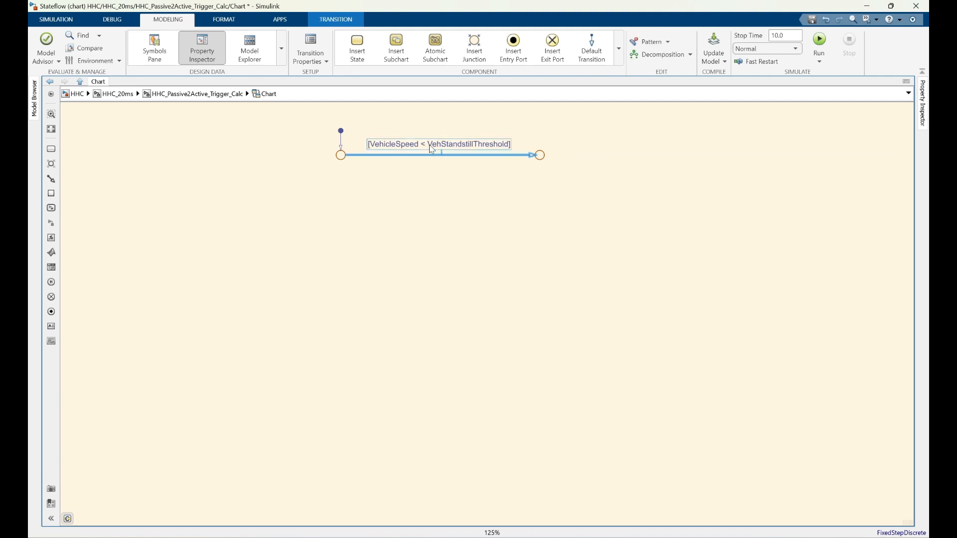
{"action": "left_click", "coordinate": [416, 191]}
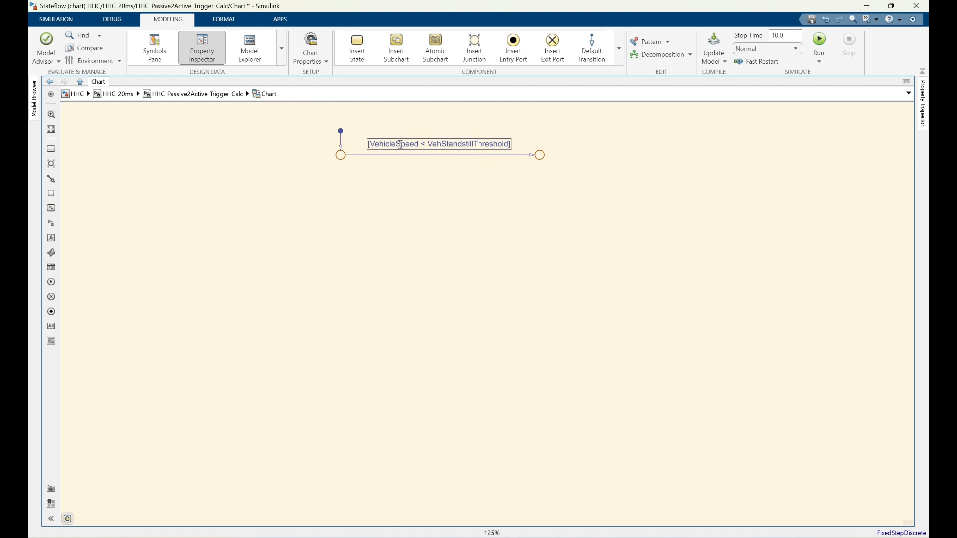
{"action": "left_click", "coordinate": [447, 143]}
{"action": "left_click_drag", "start_coordinate": [447, 143], "coordinate": [430, 145]}
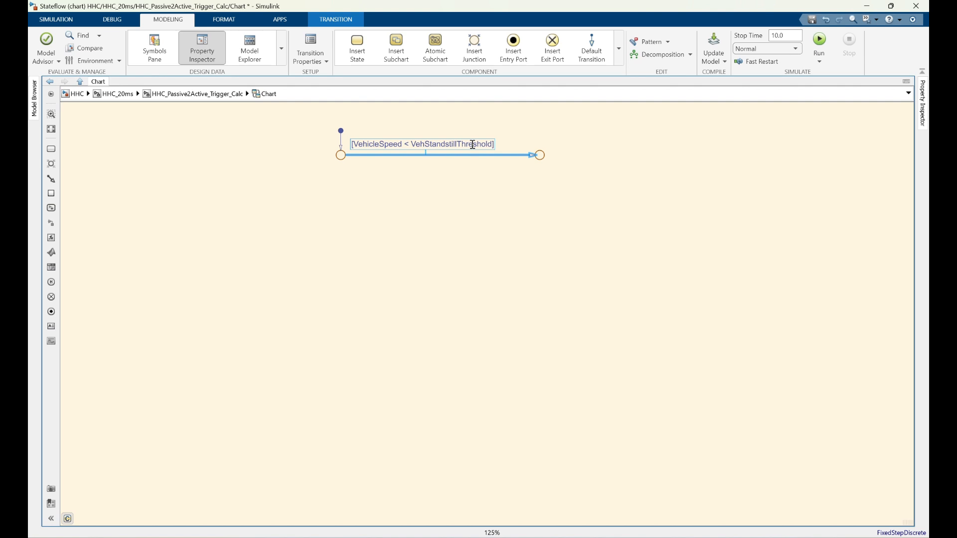
{"action": "left_click", "coordinate": [505, 147]}
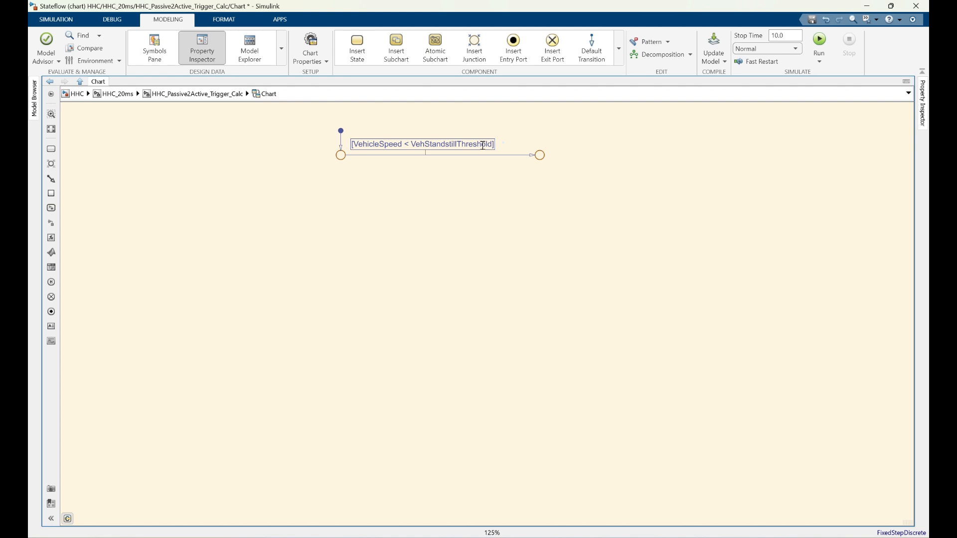
{"action": "left_click_drag", "start_coordinate": [540, 155], "coordinate": [574, 154]}
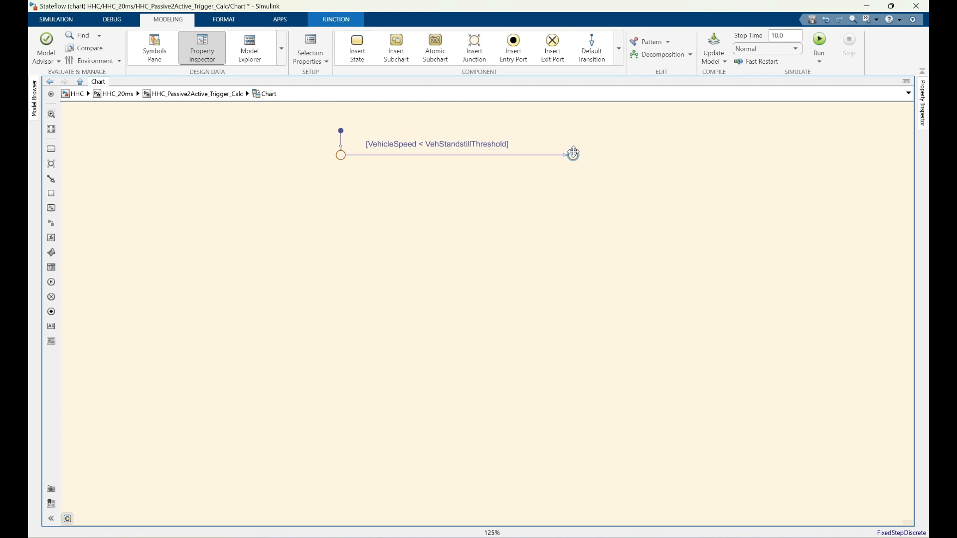
Append the condition action {VehicleStandstill = true;} to the horizontal transition's label.
{"action": "left_click", "coordinate": [493, 145]}
{"action": "left_click", "coordinate": [509, 145]}
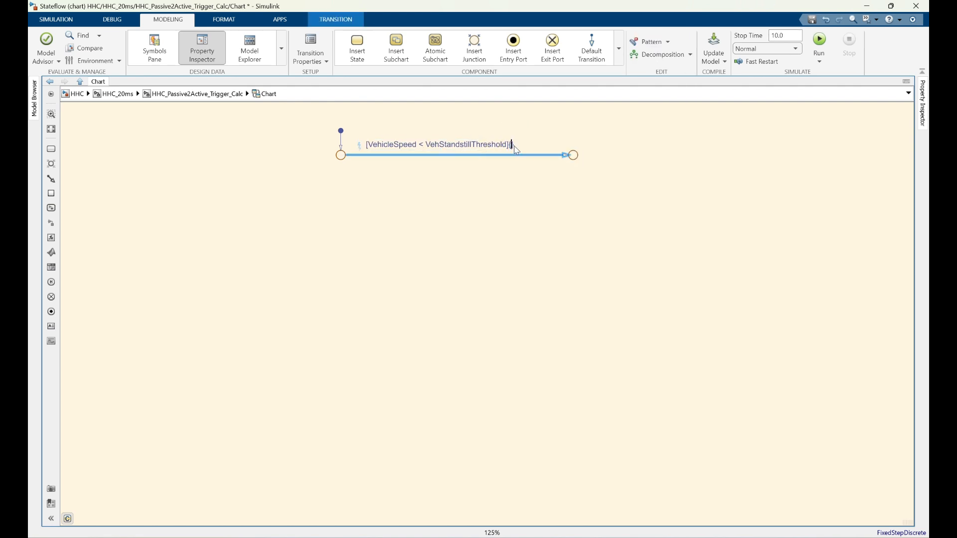
{"action": "type", "text": "Vehic"}
{"action": "type", "text": "leStandstill = true}"}
{"action": "type", "text": ";"}
{"action": "left_click", "coordinate": [489, 195]}
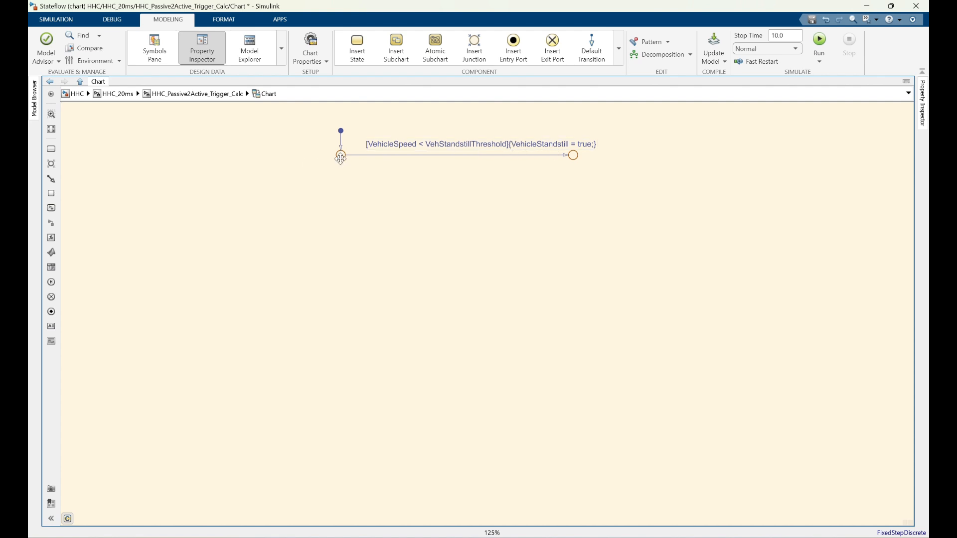
Draw a downward transition from the first junction to a new junction below it.
{"action": "left_click_drag", "start_coordinate": [340, 162], "coordinate": [341, 219]}
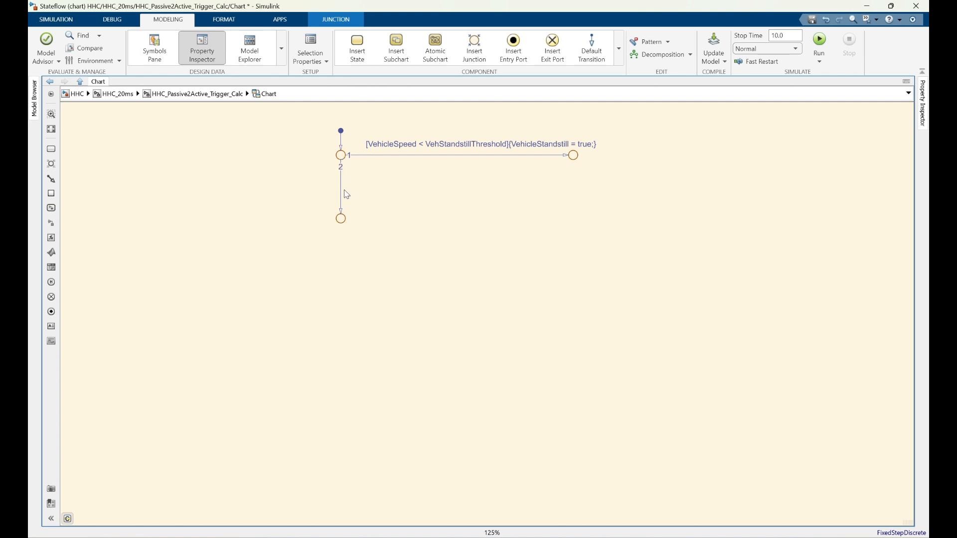
{"action": "left_click", "coordinate": [341, 187]}
{"action": "left_click", "coordinate": [344, 208]}
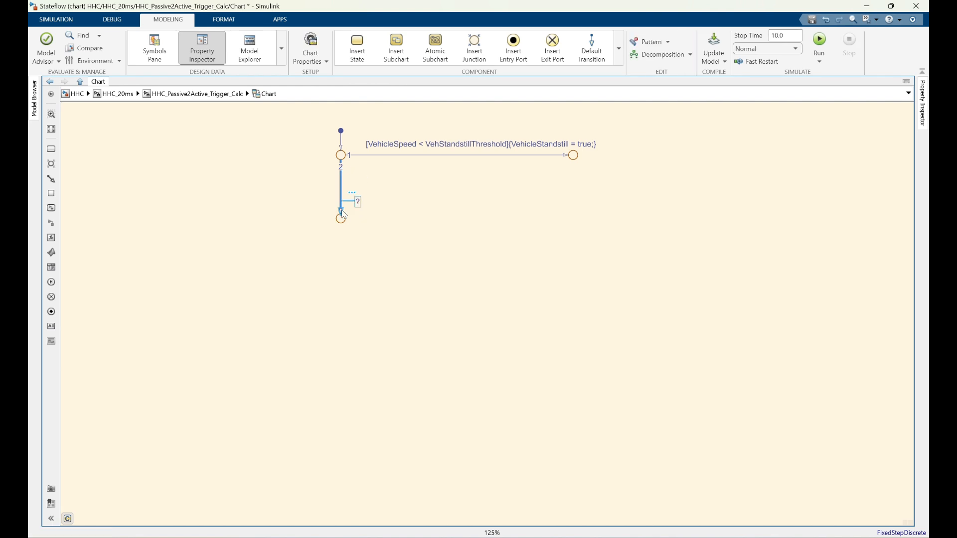
{"action": "left_click", "coordinate": [341, 210]}
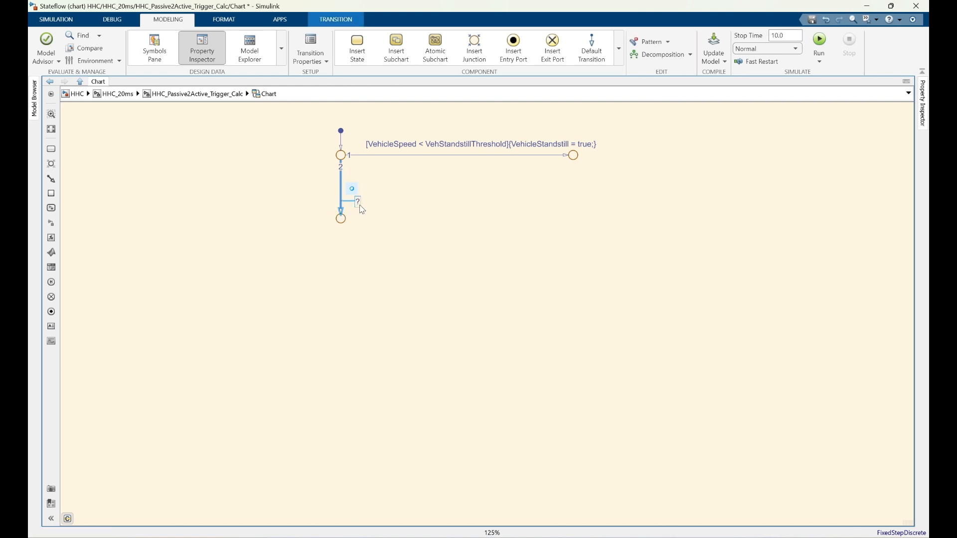
Label the downward transition {VehicleSpeed = false;} and position the label beside the upper part of the line.
{"action": "left_click", "coordinate": [358, 202]}
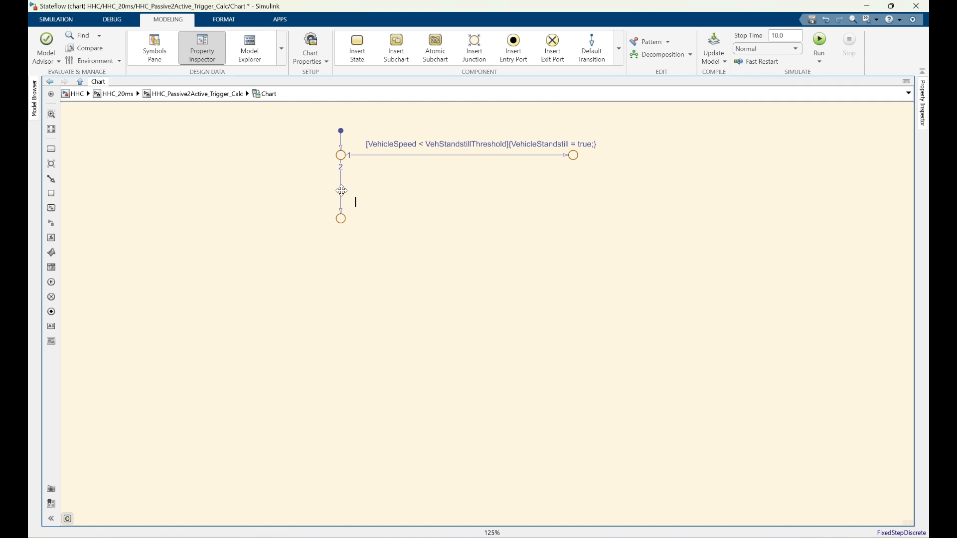
{"action": "type", "text": "{Vehic"}
{"action": "type", "text": "leSpee"}
{"action": "type", "text": "d}"}
{"action": "type", "text": " = "}
{"action": "type", "text": "false"}
{"action": "key", "text": "BackSpace"}
{"action": "key", "text": "BackSpace"}
{"action": "key", "text": "BackSpace"}
{"action": "type", "text": "lse"}
{"action": "left_click", "coordinate": [371, 232]}
{"action": "left_click_drag", "start_coordinate": [373, 205], "coordinate": [370, 187]}
{"action": "left_click", "coordinate": [446, 216]}
{"action": "left_click_drag", "start_coordinate": [575, 160], "coordinate": [348, 216]}
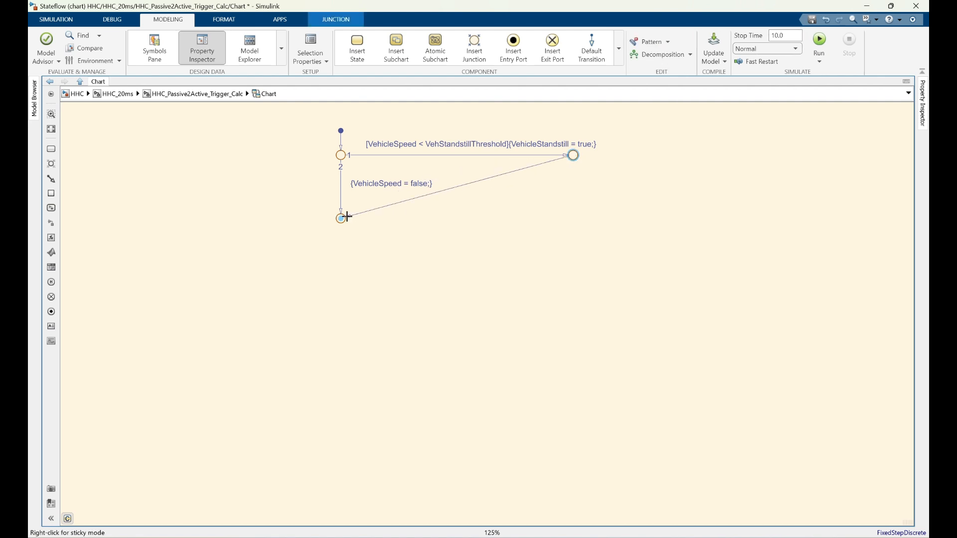
{"action": "left_click", "coordinate": [368, 238]}
{"action": "left_click", "coordinate": [380, 209]}
{"action": "key", "text": "Delete"}
Route the horizontal branch back to the lower junction through a new corner junction, and extend the flow with another downward and horizontal transition.
{"action": "mouse_move", "coordinate": [573, 159]}
{"action": "left_mouse_down"}
{"action": "mouse_move", "coordinate": [581, 237]}
{"action": "mouse_move", "coordinate": [568, 218]}
{"action": "mouse_move", "coordinate": [339, 252]}
{"action": "mouse_move", "coordinate": [352, 222]}
{"action": "left_mouse_up"}
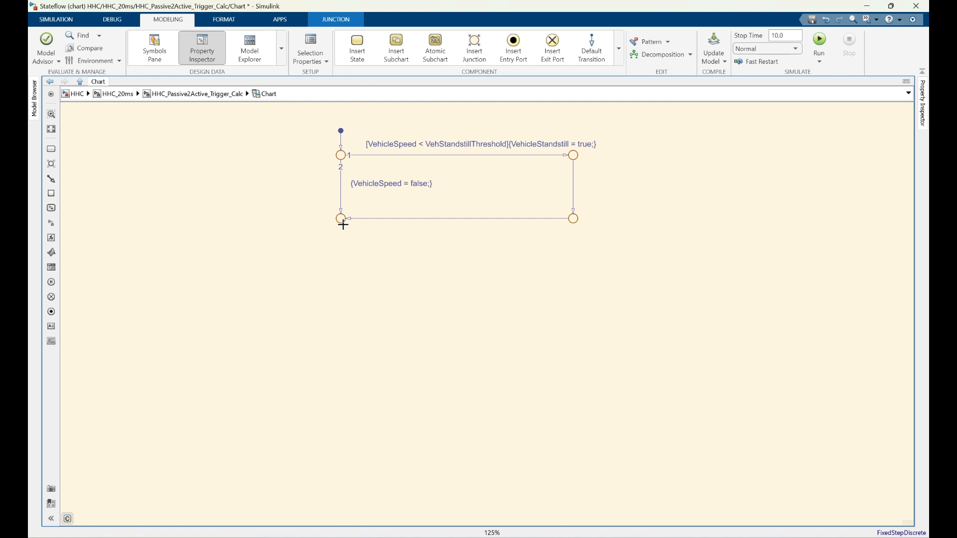
{"action": "left_click_drag", "start_coordinate": [343, 224], "coordinate": [574, 271]}
Give the second horizontal transition the condition [BrakeApplied == false] and open its condition action.
{"action": "left_click", "coordinate": [457, 269]}
{"action": "type", "text": "Br"}
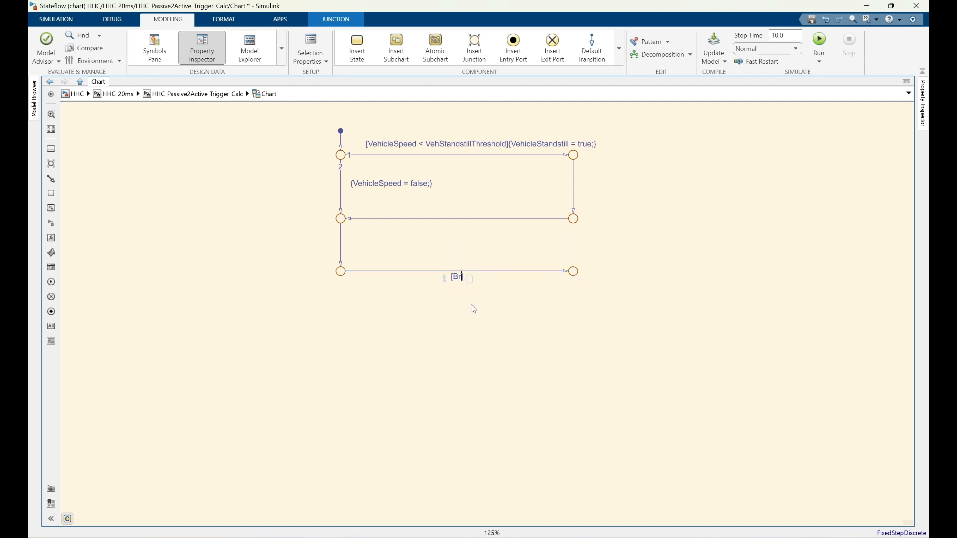
{"action": "type", "text": "akeApplied =="}
{"action": "key", "text": "BackSpace"}
{"action": "key", "text": "BackSpace"}
{"action": "key", "text": "BackSpace"}
{"action": "key", "text": "BackSpace"}
{"action": "key", "text": "BackSpace"}
{"action": "key", "text": "BackSpace"}
{"action": "key", "text": "BackSpace"}
{"action": "key", "text": "BackSpace"}
{"action": "key", "text": "BackSpace"}
{"action": "key", "text": "BackSpace"}
{"action": "key", "text": "BackSpace"}
{"action": "key", "text": "BackSpace"}
{"action": "key", "text": "BackSpace"}
{"action": "key", "text": "BackSpace"}
{"action": "key", "text": "BackSpace"}
{"action": "key", "text": "BackSpace"}
{"action": "key", "text": "BackSpace"}
{"action": "type", "text": "[BrakeA]pplied == false]{Bra"}
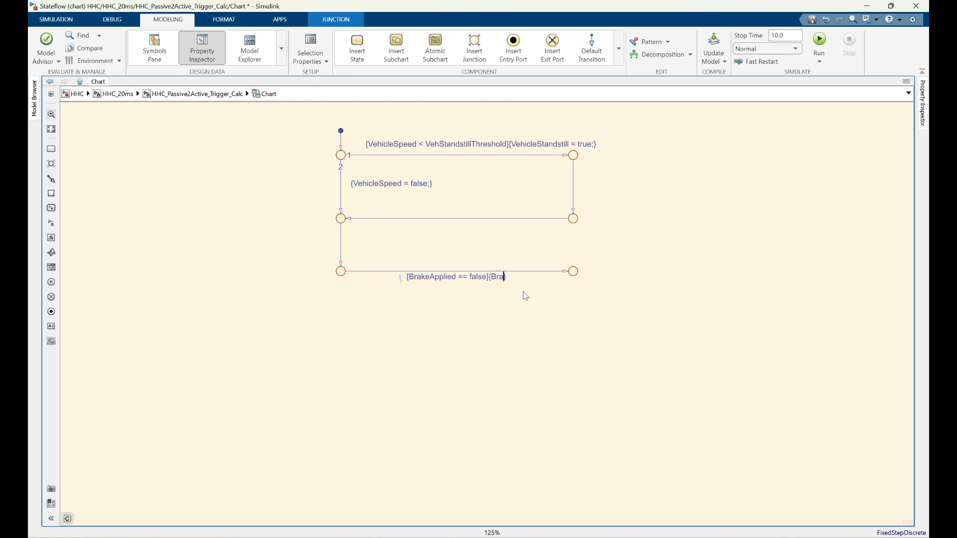
Complete the condition action as {BrakeIsNotApplied = true;} and move the label above the second horizontal transition.
{"action": "type", "text": "keIs"}
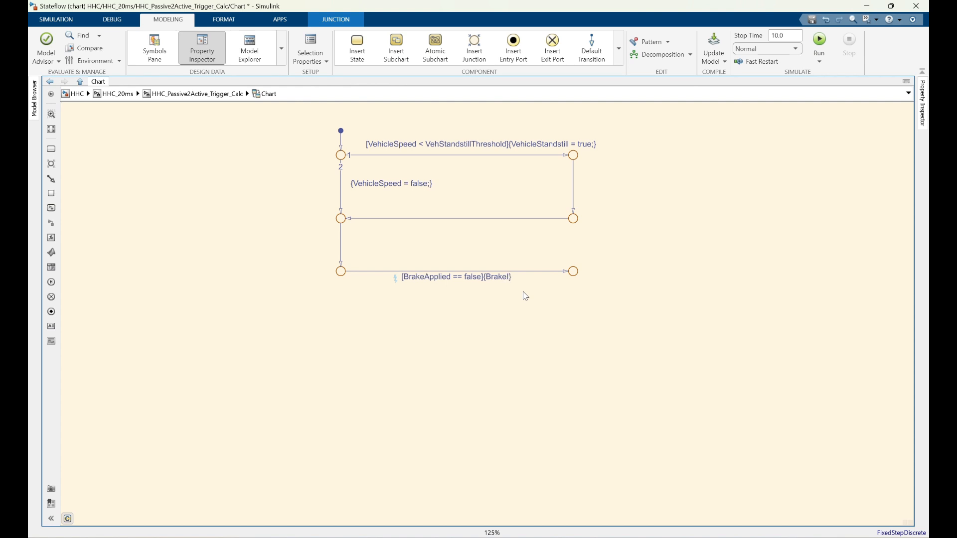
{"action": "type", "text": "NotA"}
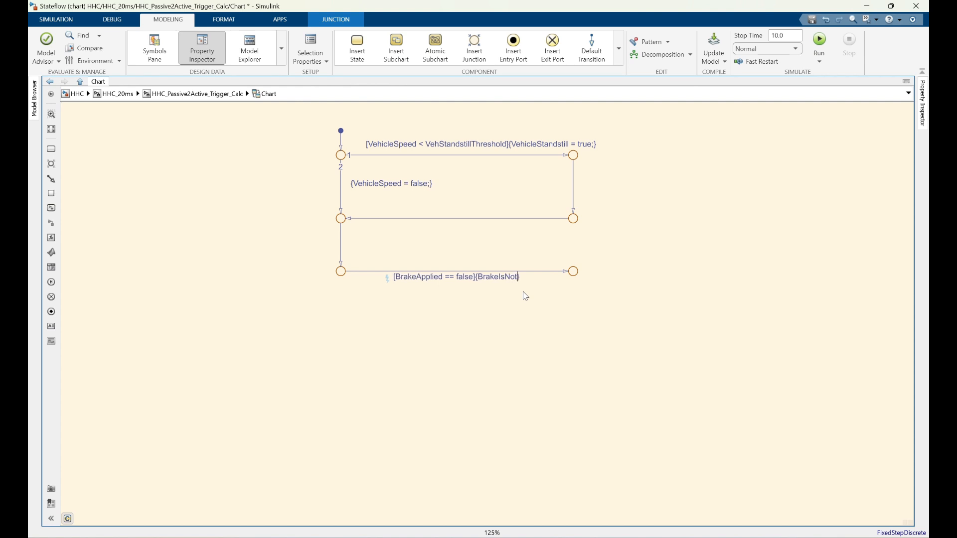
{"action": "type", "text": "pplied ="}
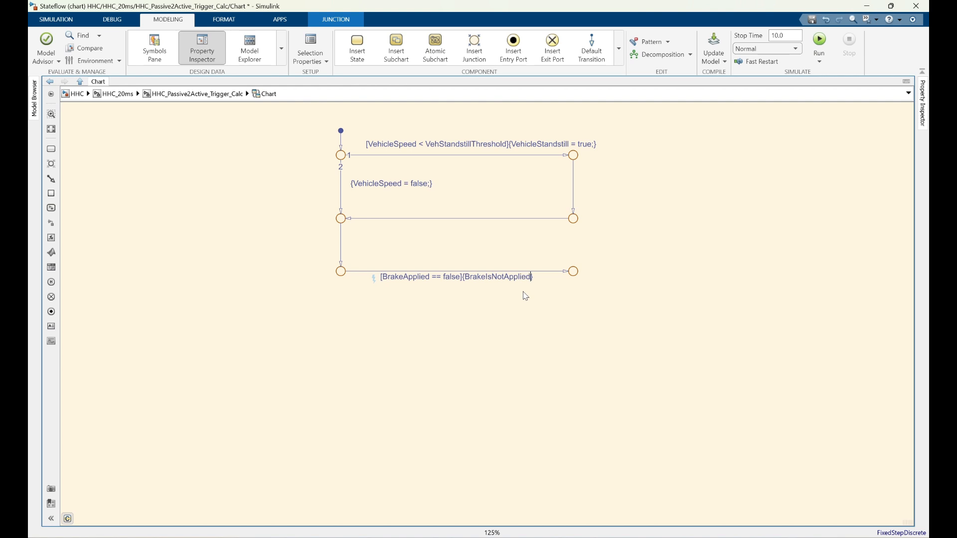
{"action": "type", "text": " true"}
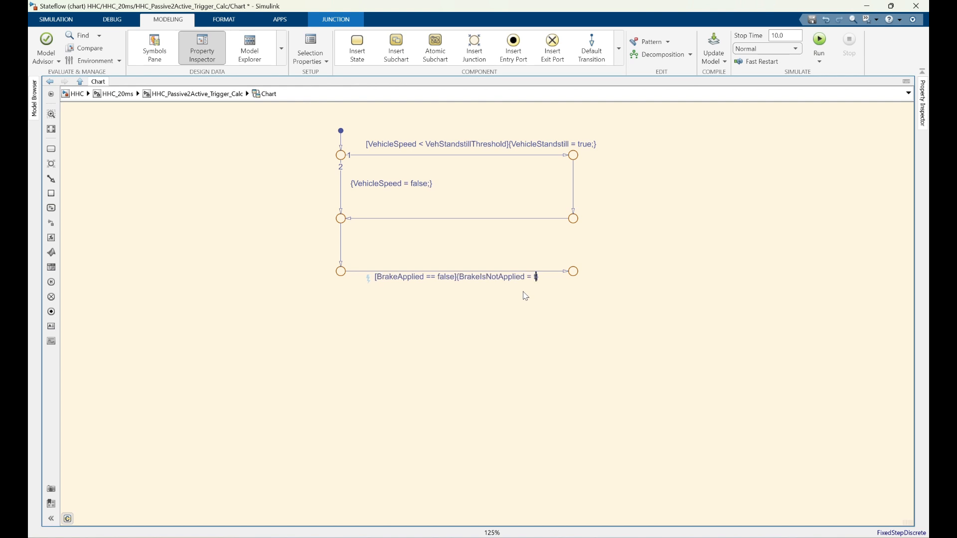
{"action": "type", "text": ";"}
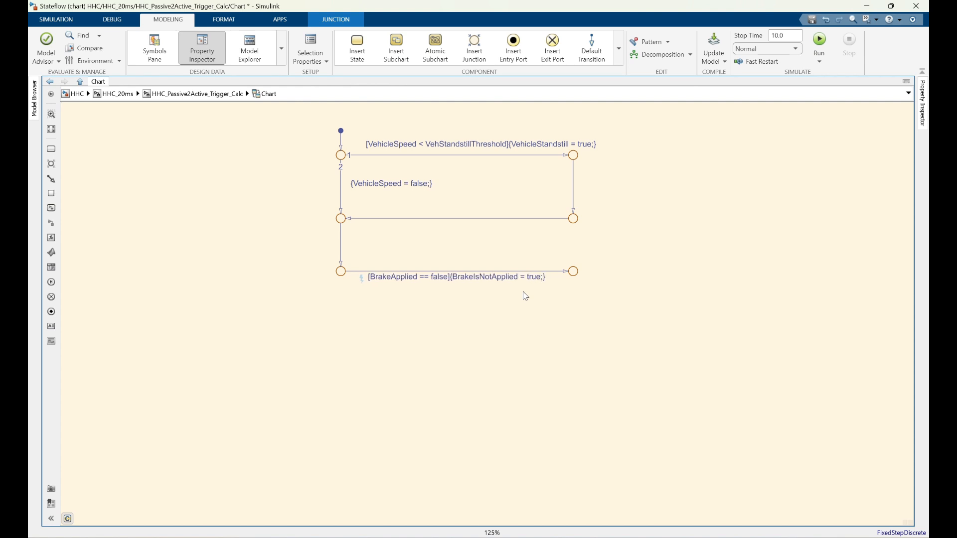
{"action": "left_click_drag", "start_coordinate": [478, 277], "coordinate": [479, 266]}
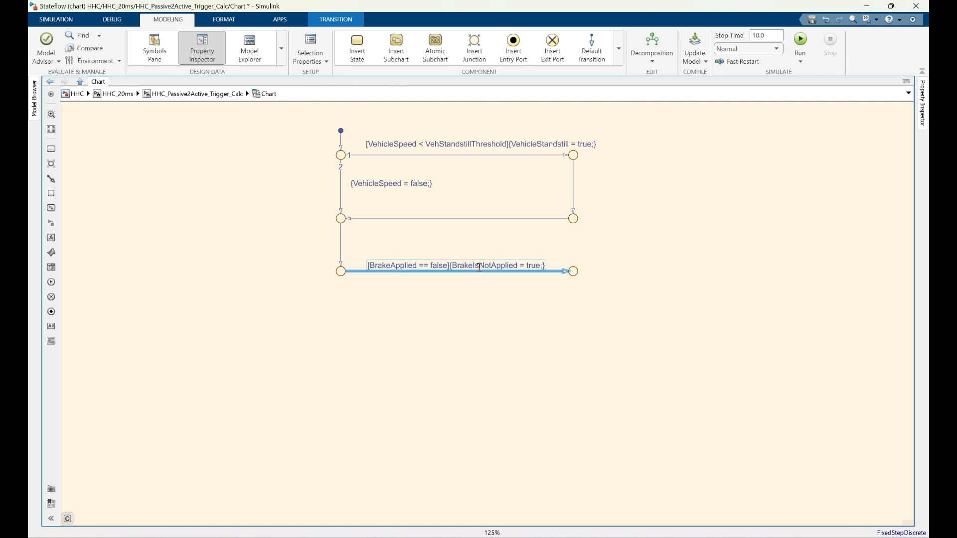
{"action": "left_click", "coordinate": [479, 303]}
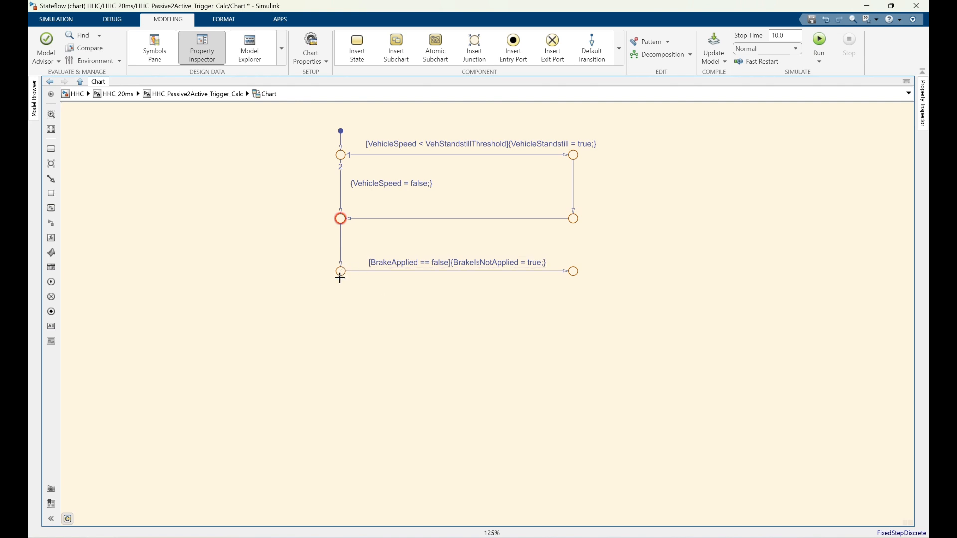
Draw a downward transition from the brake branch's starting junction, label it {BrakeIsNotApplied = false;} and place the label beside the line.
{"action": "left_click_drag", "start_coordinate": [341, 278], "coordinate": [340, 319]}
{"action": "left_click", "coordinate": [461, 264]}
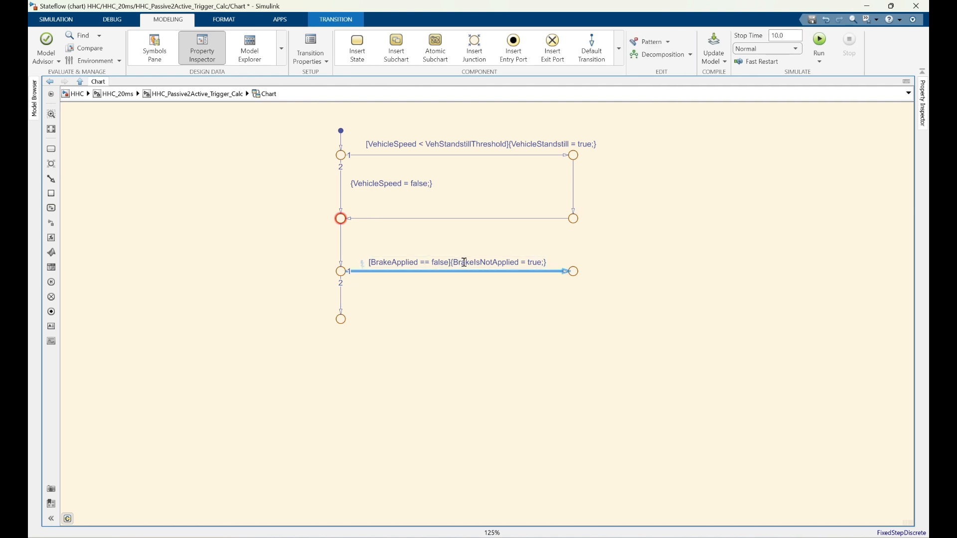
{"action": "double_click", "coordinate": [464, 263]}
{"action": "key", "text": "ctrl+c"}
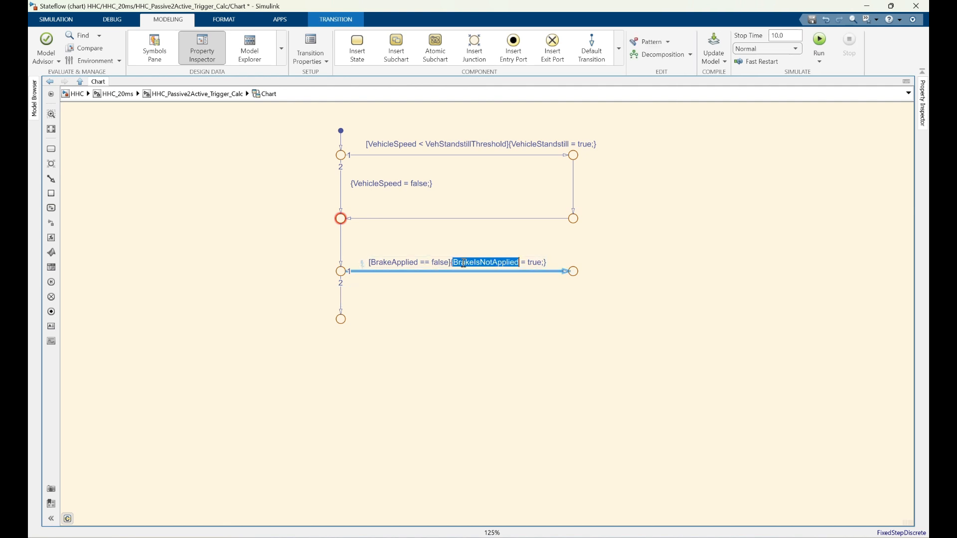
{"action": "left_click", "coordinate": [341, 299]}
{"action": "left_click", "coordinate": [346, 318]}
{"action": "left_click", "coordinate": [341, 306]}
{"action": "left_click", "coordinate": [366, 291]}
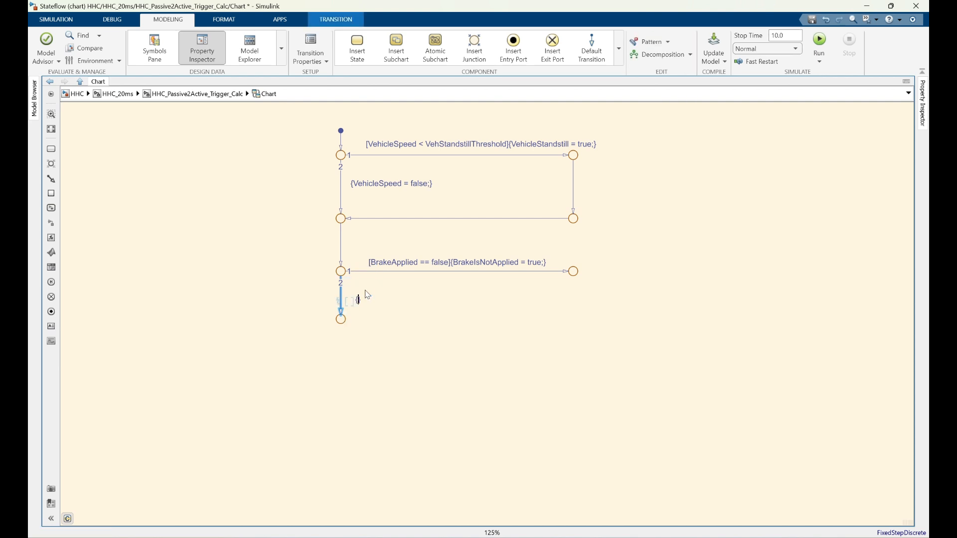
{"action": "key", "text": "ctrl+v"}
{"action": "type", "text": "= fals"}
{"action": "left_click", "coordinate": [396, 324]}
{"action": "left_click_drag", "start_coordinate": [385, 300], "coordinate": [379, 290]}
Connect the brake branch's end junction through a new corner junction back to the lowest junction of the vertical flow.
{"action": "left_click_drag", "start_coordinate": [573, 275], "coordinate": [353, 317]}
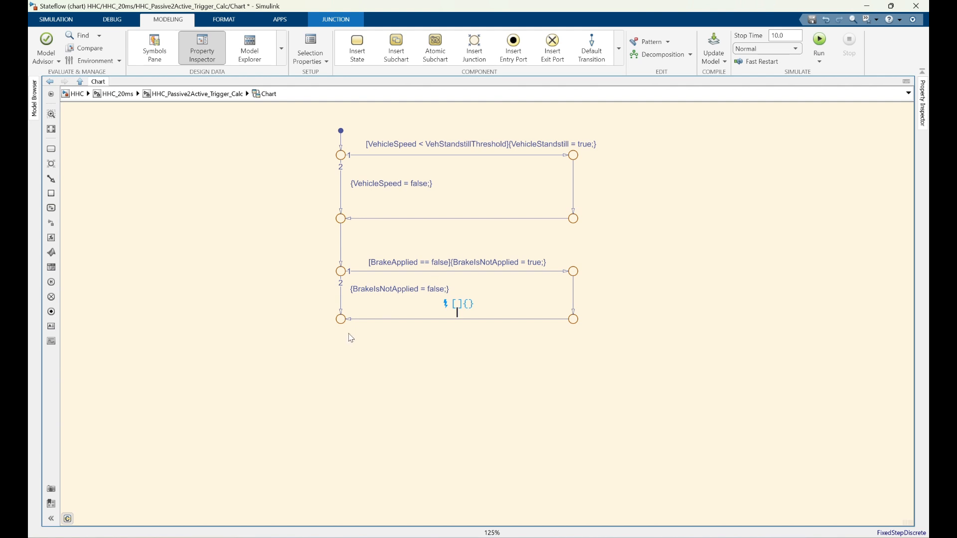
{"action": "scroll", "coordinate": [268, 209], "scroll_direction": "down", "scroll_amount": 3}
{"action": "scroll", "coordinate": [307, 239], "scroll_direction": "up", "scroll_amount": 3}
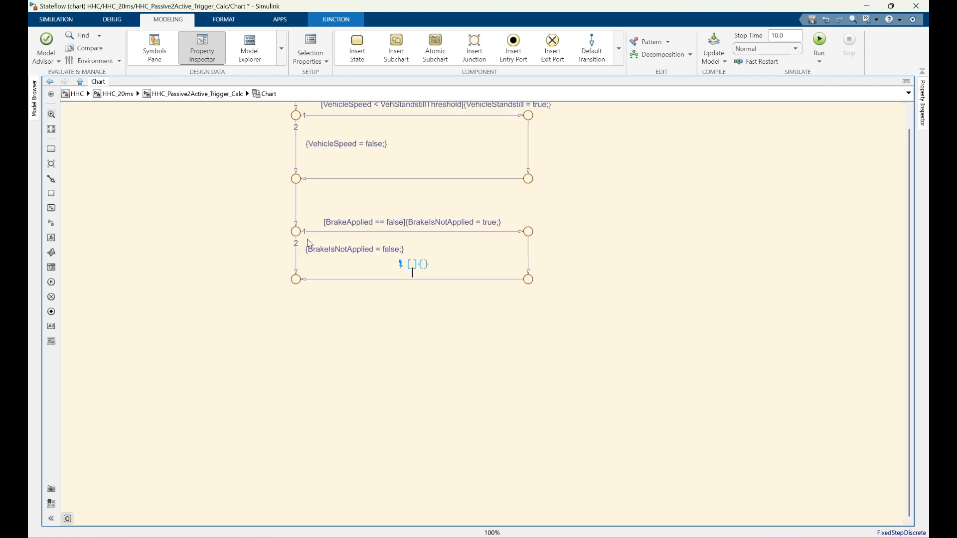
Draw a downward transition from the lowest junction to a new junction and a horizontal transition from there to a new end junction.
{"action": "left_click_drag", "start_coordinate": [295, 285], "coordinate": [296, 315]}
{"action": "left_click", "coordinate": [296, 315]}
{"action": "left_click_drag", "start_coordinate": [299, 316], "coordinate": [529, 316]}
Give the third horizontal transition the condition [Gear==P] and place the label above the line.
{"action": "mouse_move", "coordinate": [411, 317]}
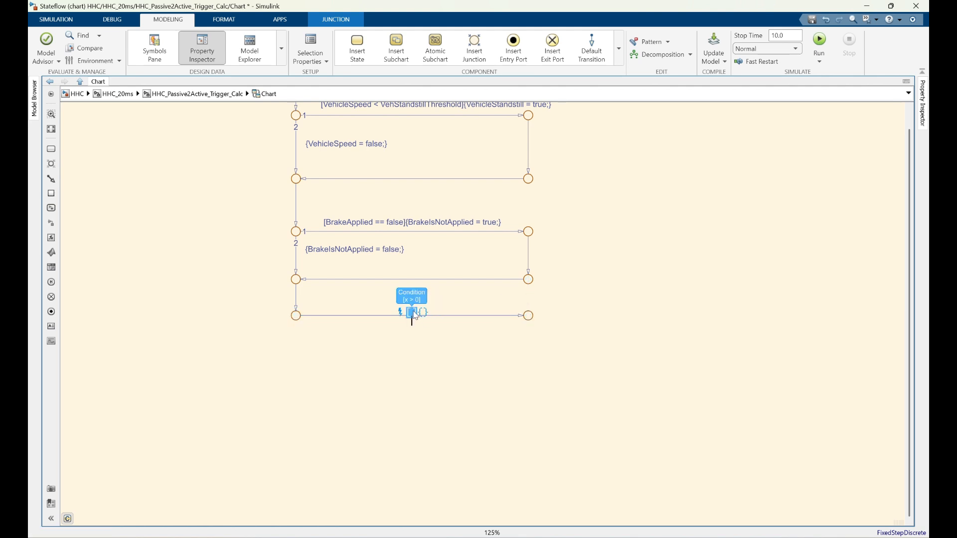
{"action": "left_click", "coordinate": [415, 314]}
{"action": "type", "text": "Gear==P"}
{"action": "left_click", "coordinate": [418, 307]}
{"action": "left_click", "coordinate": [429, 321]}
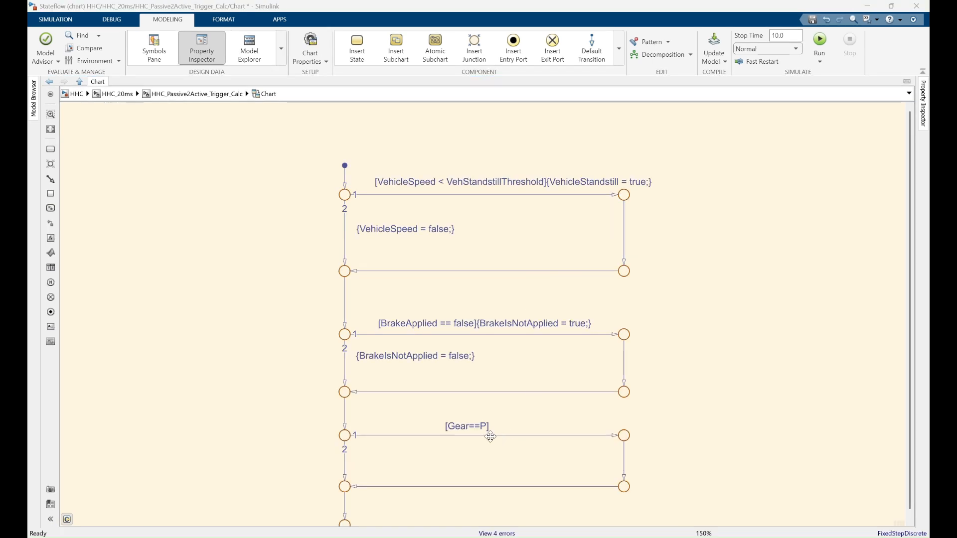
Remove the P from the third horizontal transition's condition [Gear==P].
{"action": "left_click", "coordinate": [467, 427]}
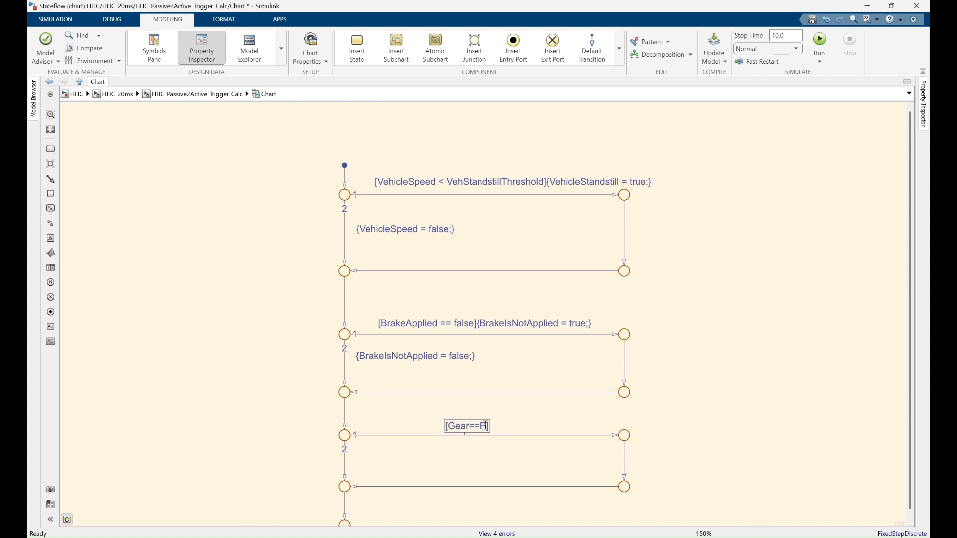
{"action": "left_click", "coordinate": [486, 426]}
{"action": "key", "text": "BackSpace"}
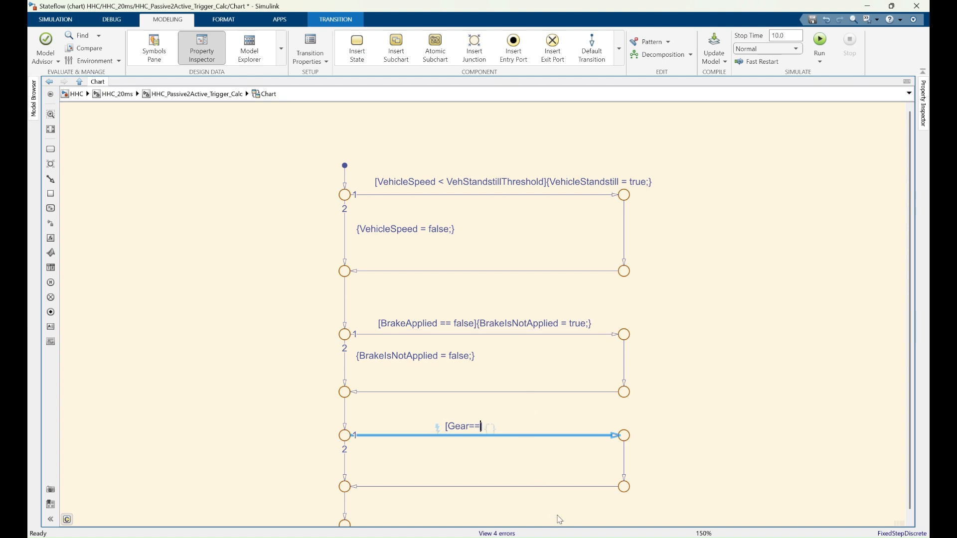
Switch to Model Explorer and copy the enumeration name GearType_EN from the HHC_External design data.
{"action": "left_click", "coordinate": [572, 537]}
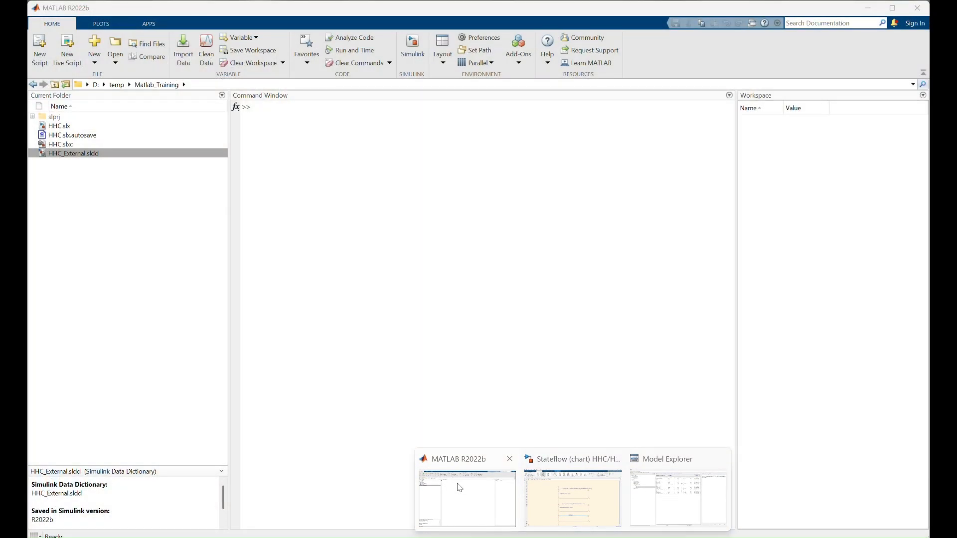
{"action": "left_click", "coordinate": [460, 488]}
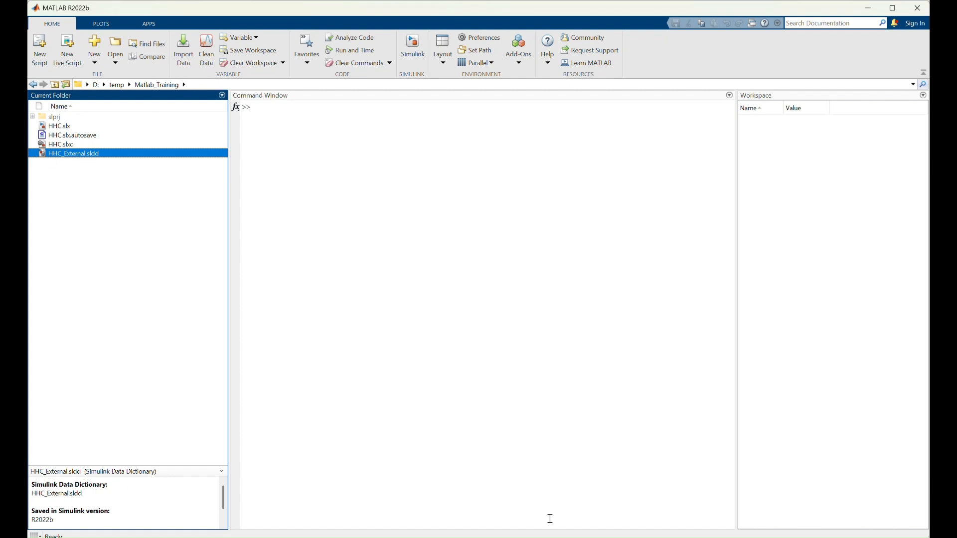
{"action": "left_click", "coordinate": [572, 537]}
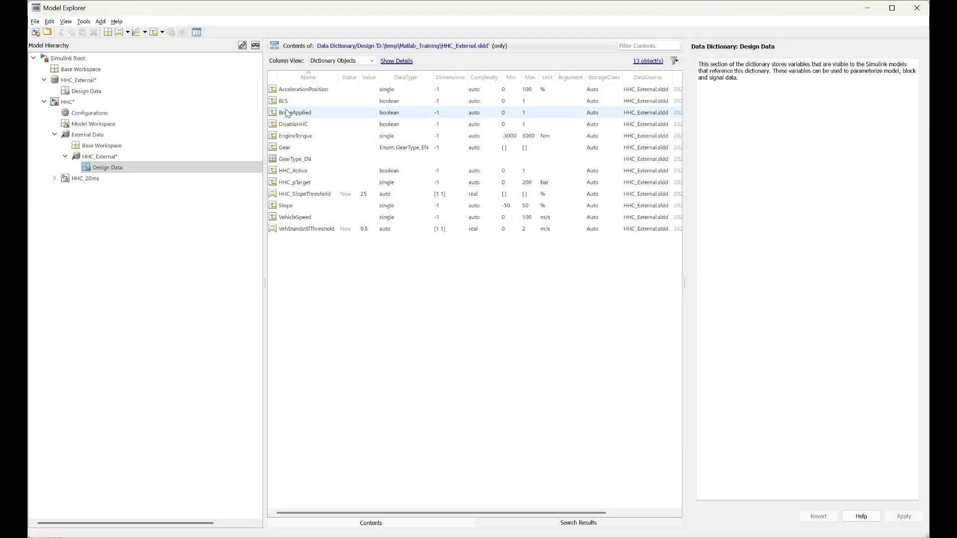
{"action": "left_click", "coordinate": [678, 503]}
{"action": "left_click", "coordinate": [294, 159]}
{"action": "left_click", "coordinate": [309, 160]}
{"action": "key", "text": "ctrl+c"}
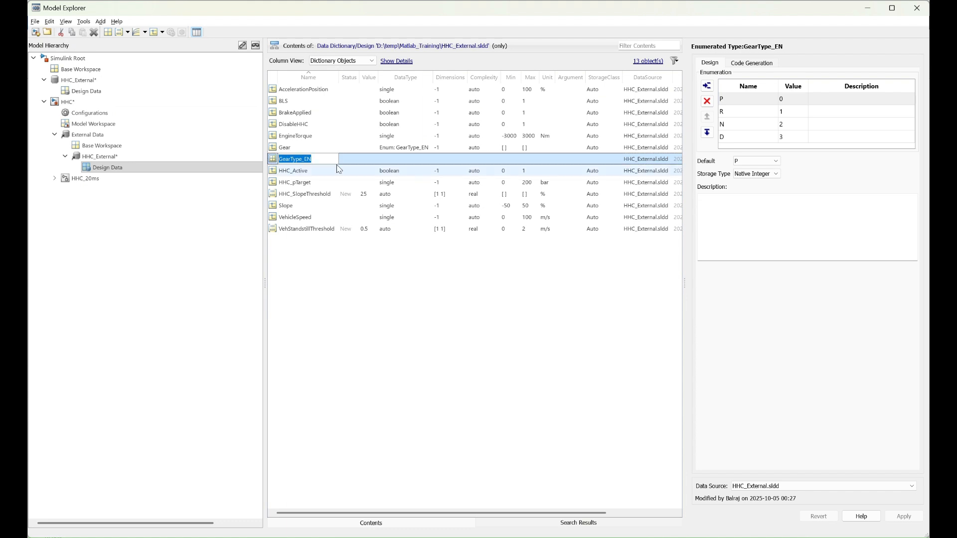
{"action": "left_click", "coordinate": [868, 8]}
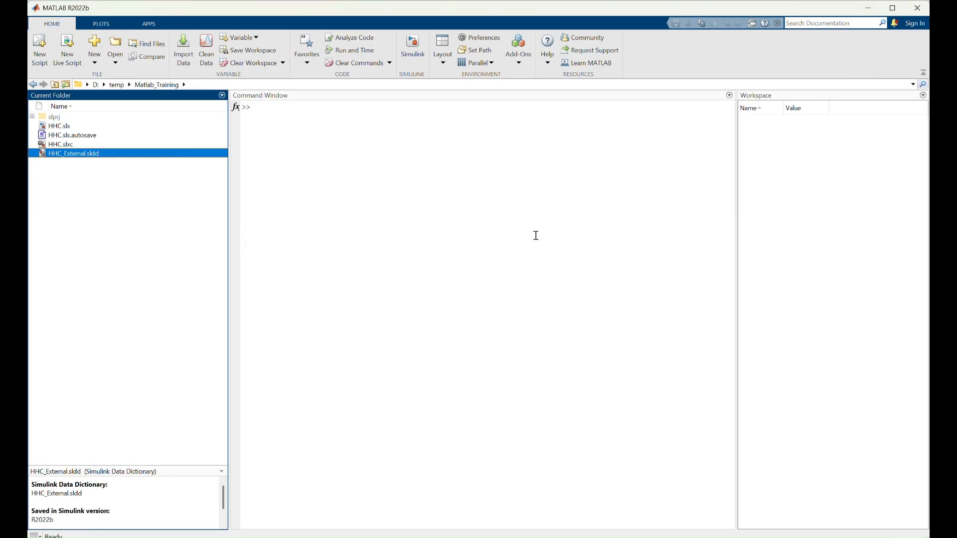
Return to the Stateflow chart and insert GearType_EN followed by a dot after Gear== in the third horizontal transition's condition.
{"action": "mouse_move", "coordinate": [564, 529]}
{"action": "left_click", "coordinate": [572, 495]}
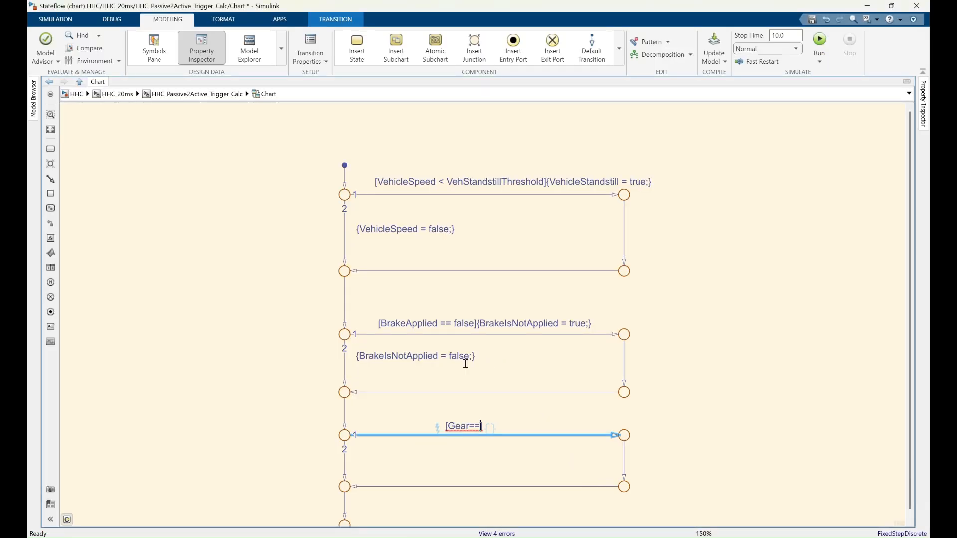
{"action": "key", "text": "ctrl+v"}
{"action": "type", "text": "."}
Check the GearType_EN members in Model Explorer and complete the chart's gear condition as [Gear==GearType_EN.D].
{"action": "key", "text": "alt+Tab"}
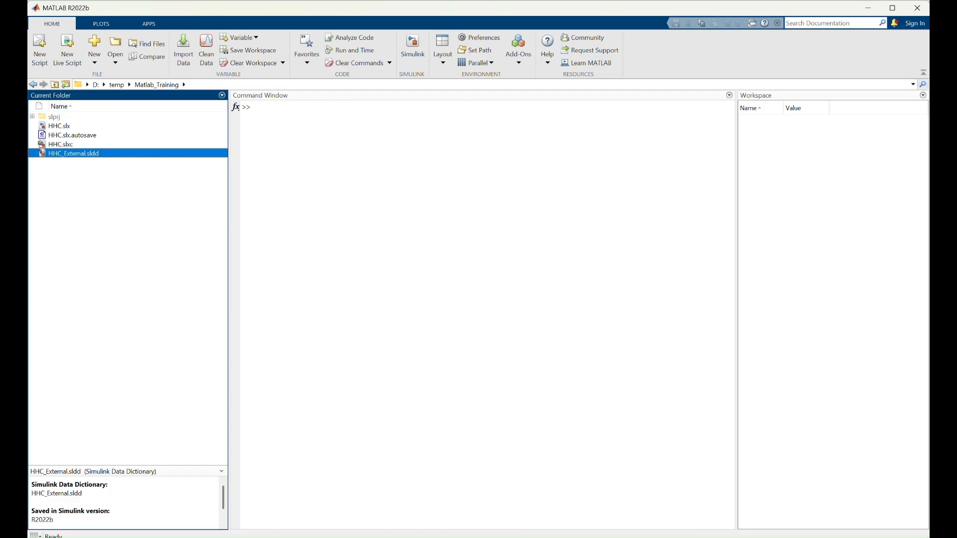
{"action": "key", "text": "alt+Tab"}
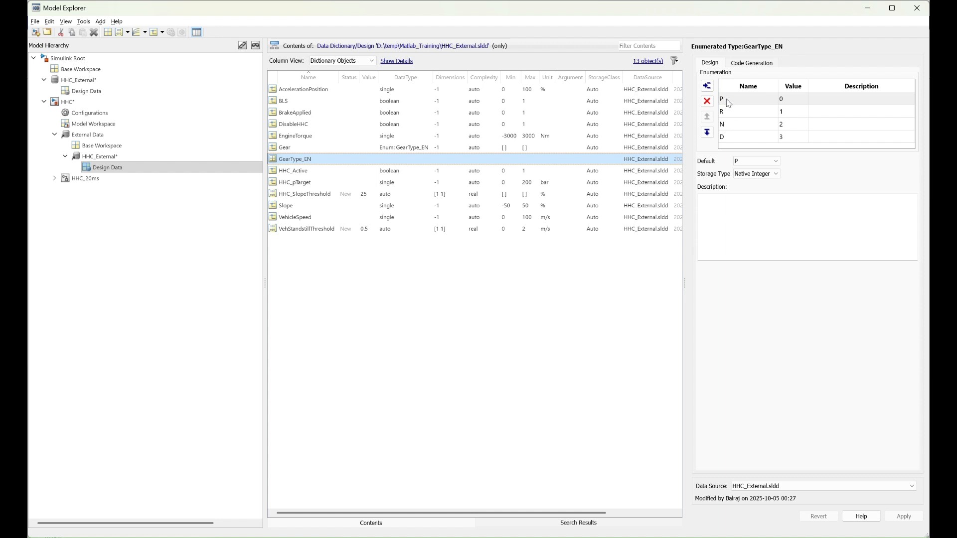
{"action": "left_click", "coordinate": [731, 139]}
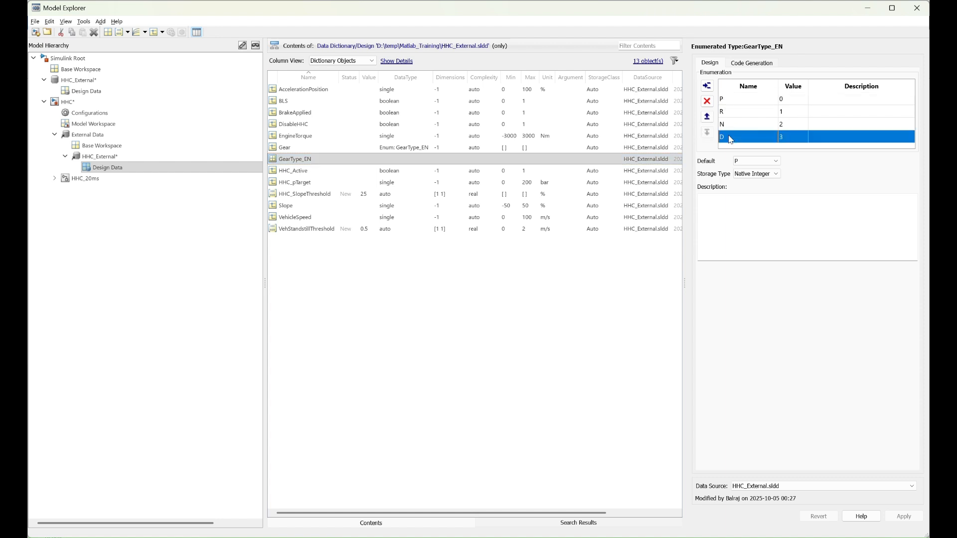
{"action": "left_click", "coordinate": [868, 8]}
{"action": "left_click", "coordinate": [572, 537]}
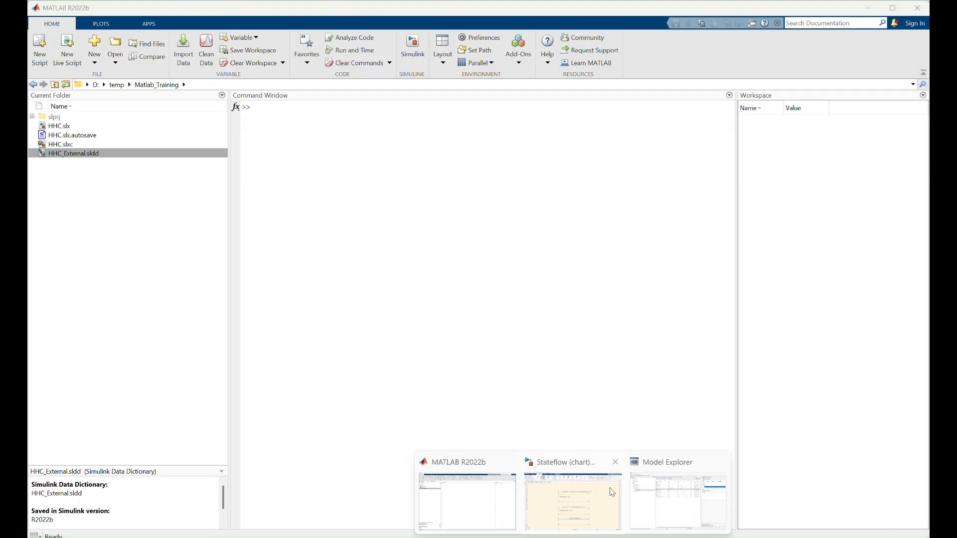
{"action": "left_click", "coordinate": [594, 520]}
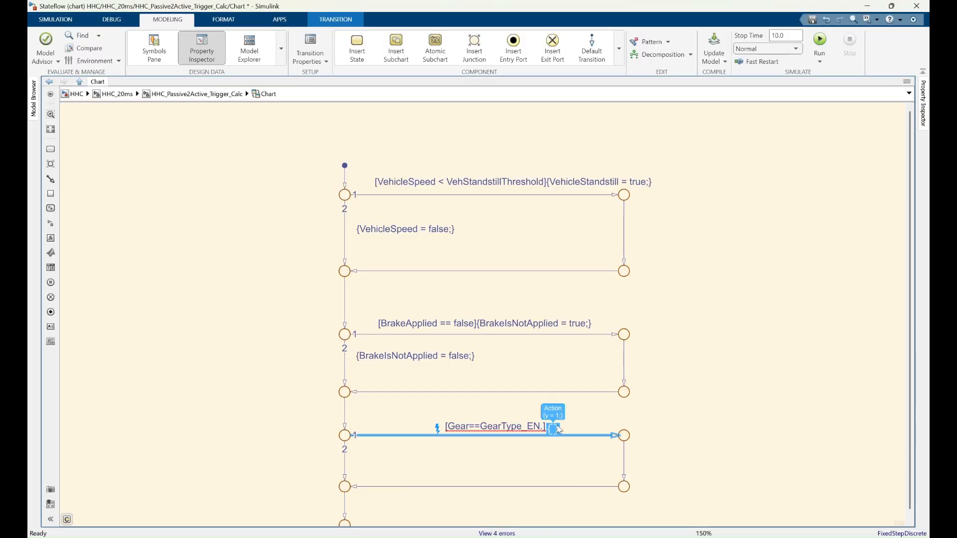
{"action": "type", "text": "D"}
{"action": "left_click", "coordinate": [569, 408]}
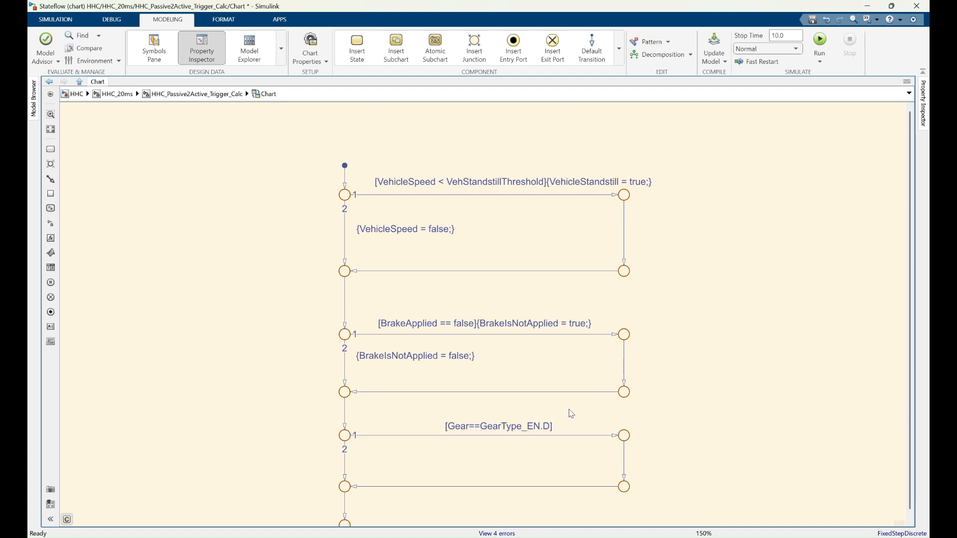
Extend the gear condition to [(Gear==GearType_EN.D) && (Slope >0)] and shift its label toward the start of the transition.
{"action": "left_click", "coordinate": [531, 427]}
{"action": "left_click", "coordinate": [449, 428]}
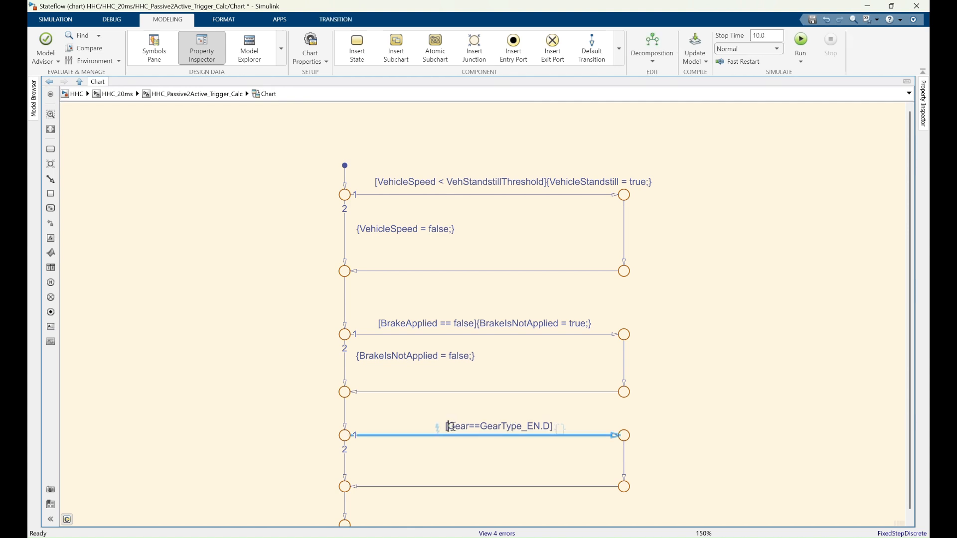
{"action": "type", "text": "("}
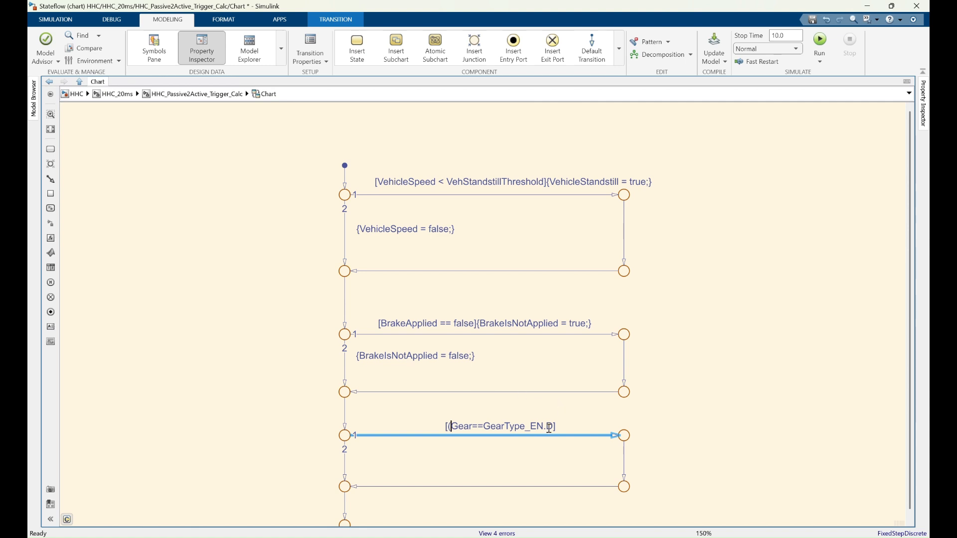
{"action": "type", "text": ")&& (Slope >0)"}
{"action": "left_click", "coordinate": [738, 395]}
{"action": "left_click", "coordinate": [455, 426]}
{"action": "left_click_drag", "start_coordinate": [455, 426], "coordinate": [380, 419]}
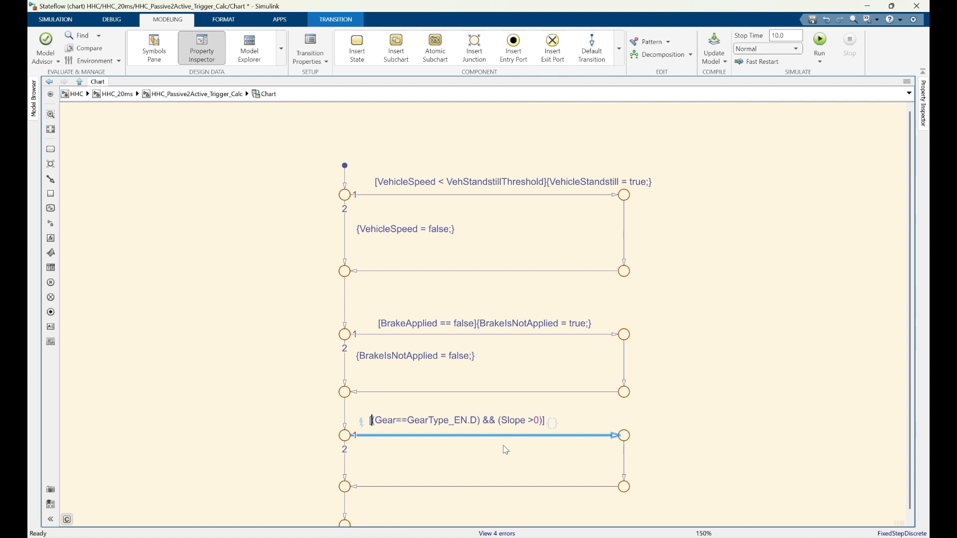
Enclose the whole gear and slope condition in an outer pair of parentheses.
{"action": "type", "text": "("}
{"action": "left_click", "coordinate": [546, 420]}
{"action": "type", "text": ")"}
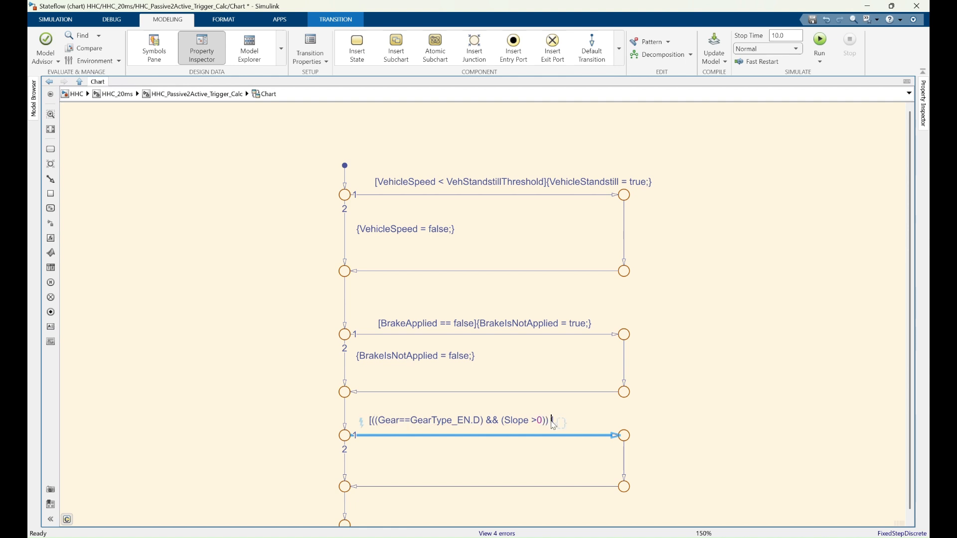
Append || ((Gear == GearType_EN.R) && (Slope <0)) to the gear condition and shift the label slightly up and left above the line.
{"action": "type", "text": ") || (G"}
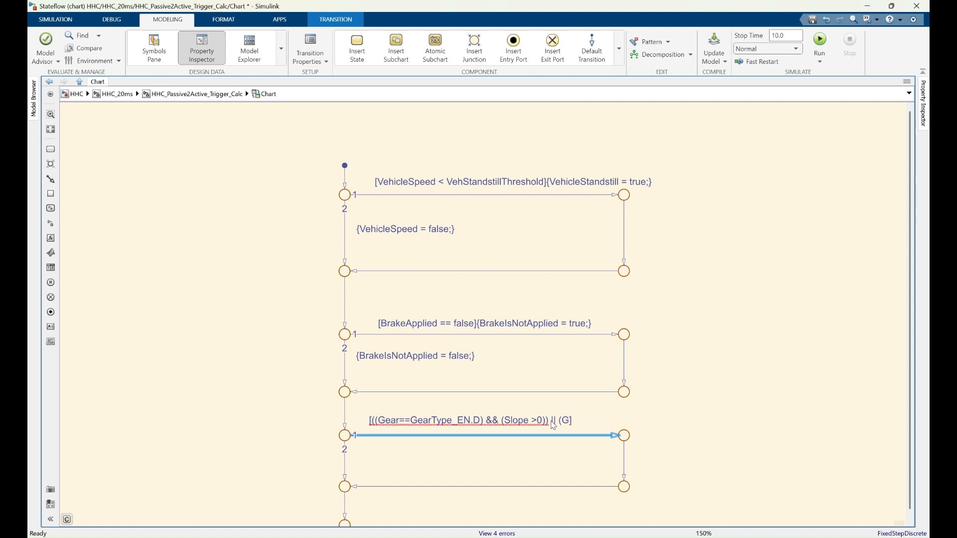
{"action": "key", "text": "BackSpace"}
{"action": "type", "text": "(Gear == "}
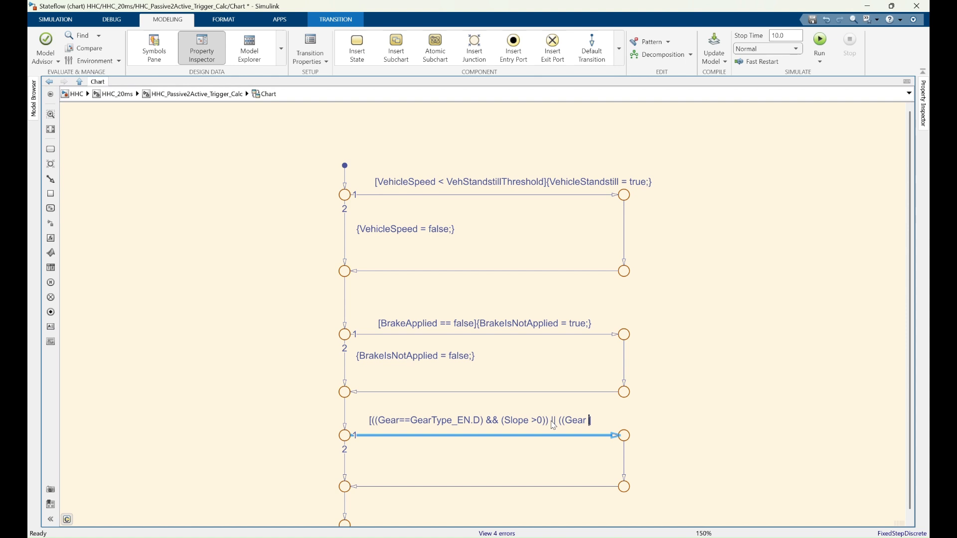
{"action": "type", "text": "GearT"}
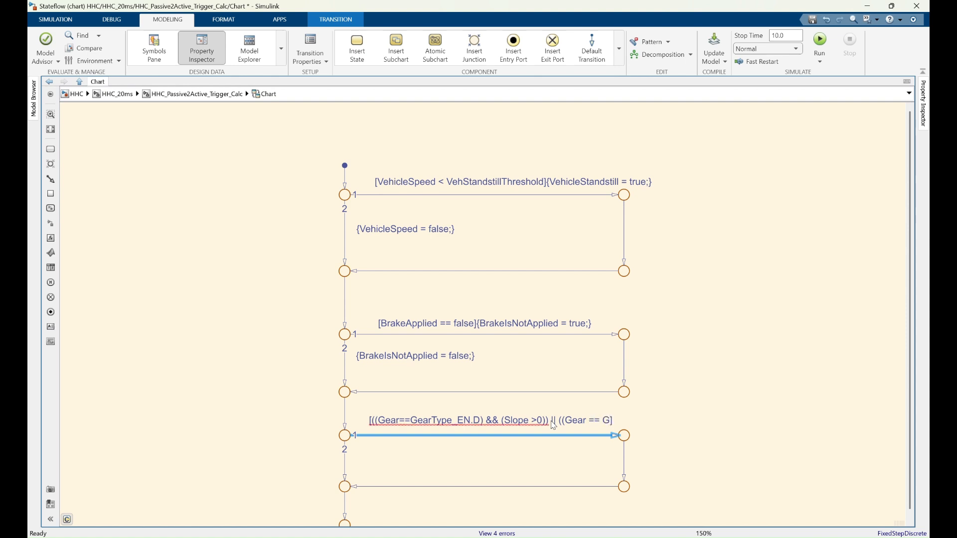
{"action": "type", "text": "ype_EN.R) "}
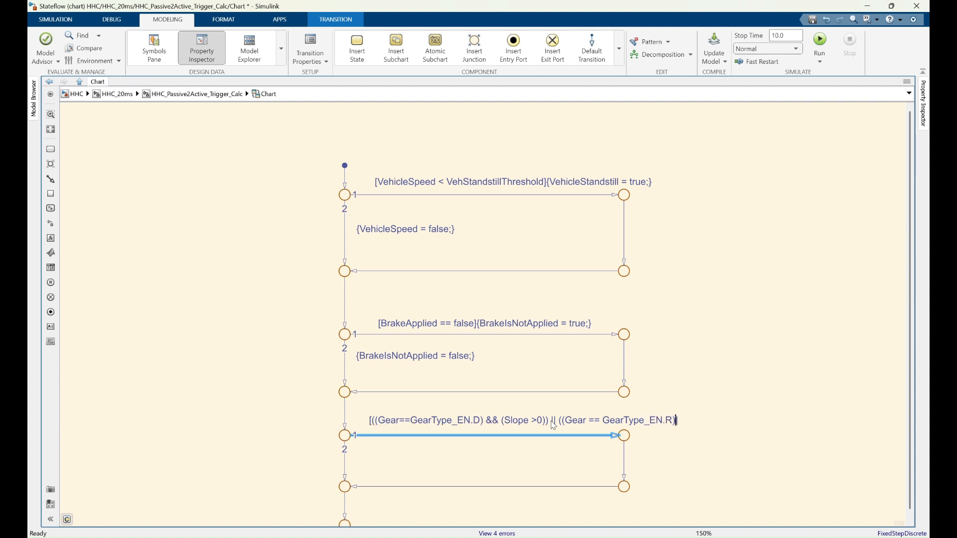
{"action": "type", "text": "&& "}
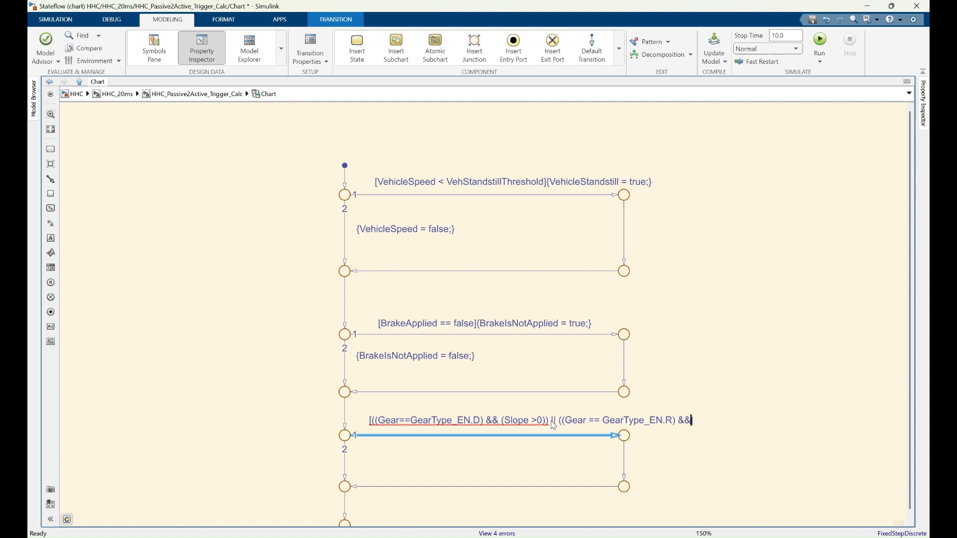
{"action": "type", "text": "(Slope <"}
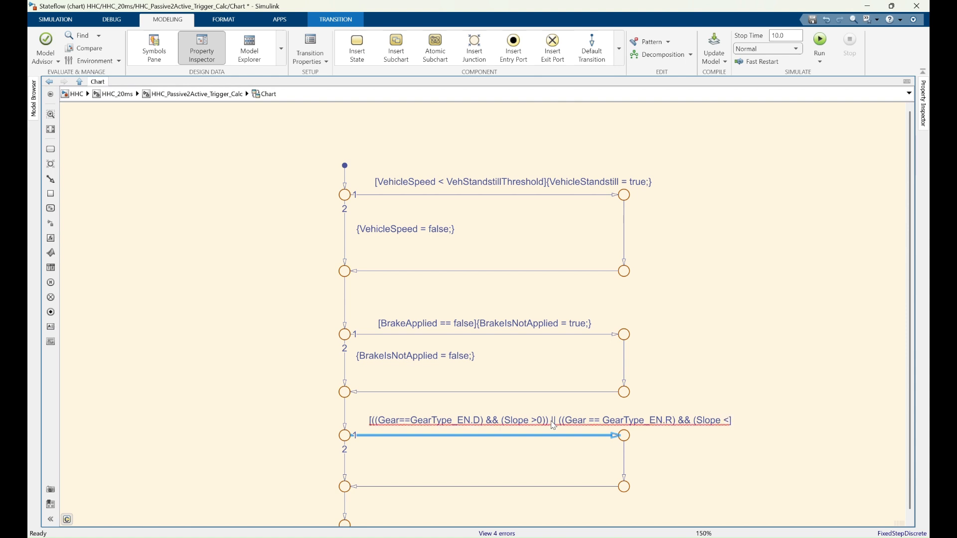
{"action": "type", "text": "0))"}
{"action": "type", "text": "]"}
{"action": "left_click", "coordinate": [640, 449]}
{"action": "left_click_drag", "start_coordinate": [602, 418], "coordinate": [591, 416]}
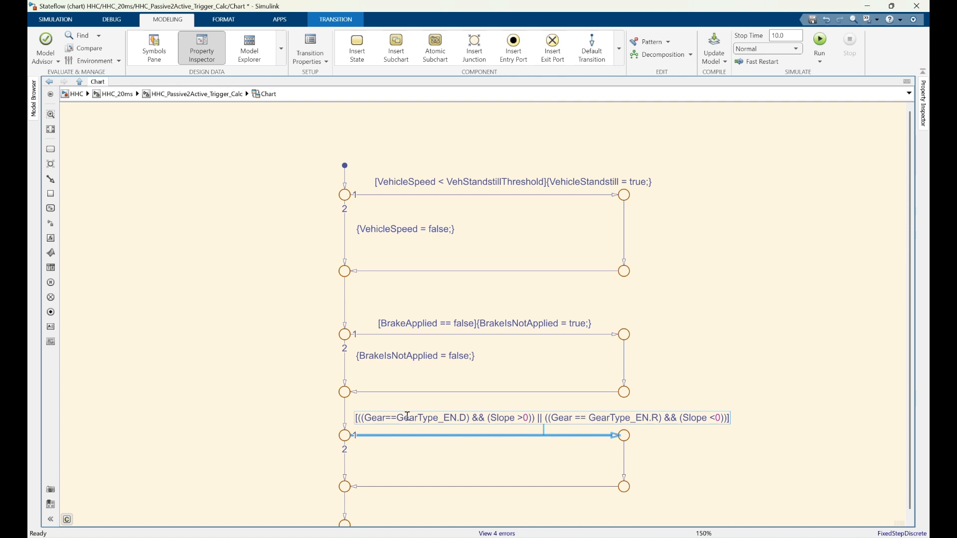
Append the action {GearOk = true;} to the transition with the Gear and Slope condition.
{"action": "left_click", "coordinate": [728, 418]}
{"action": "type", "text": "{"}
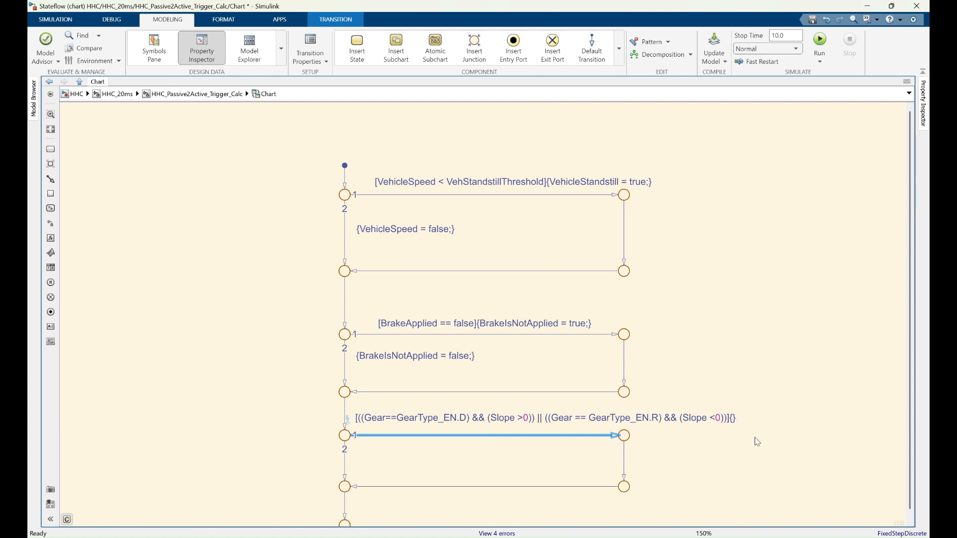
{"action": "type", "text": "Gea"}
{"action": "type", "text": "rOk = true"}
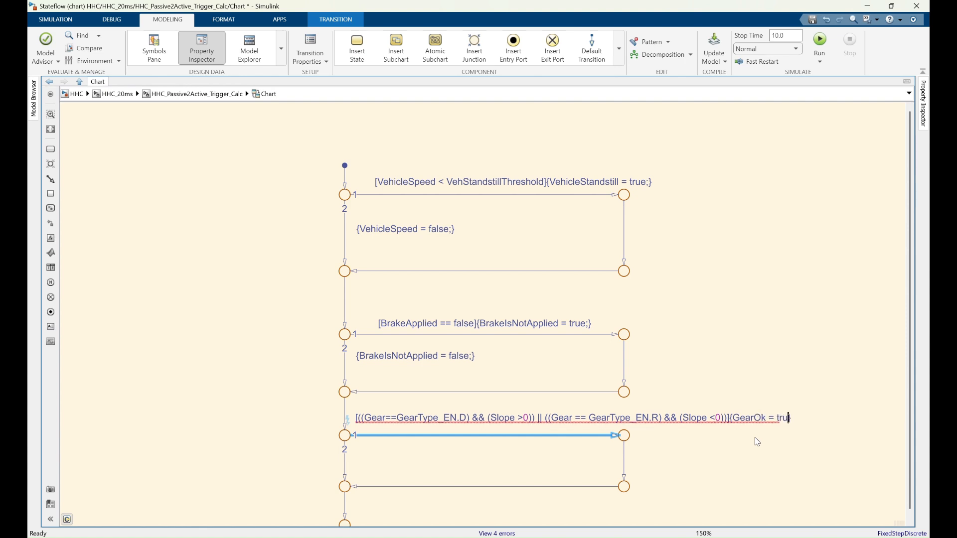
{"action": "type", "text": ";"}
{"action": "left_click", "coordinate": [731, 448]}
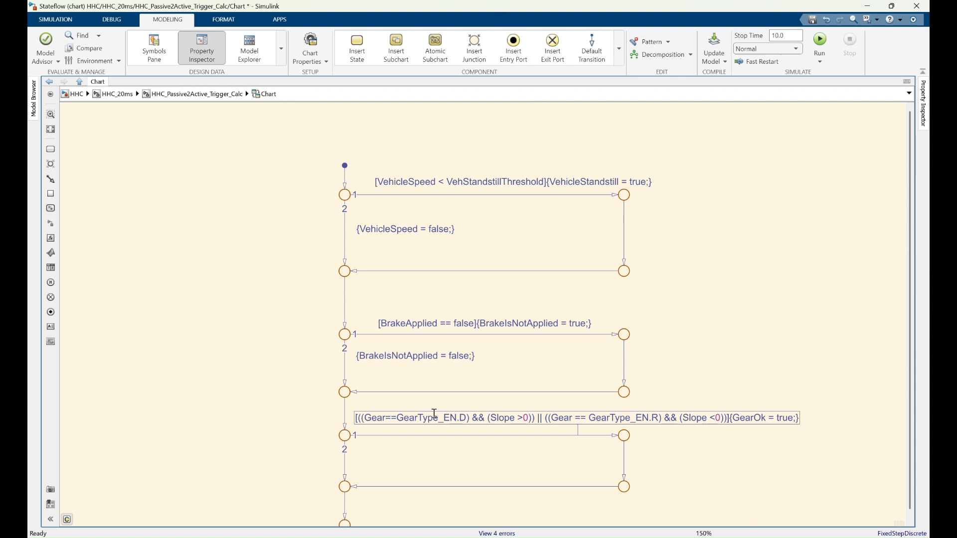
Give the gear check's downward else transition the action {GearOk = false;} and place the label beside the line.
{"action": "left_click", "coordinate": [346, 464]}
{"action": "left_click", "coordinate": [369, 444]}
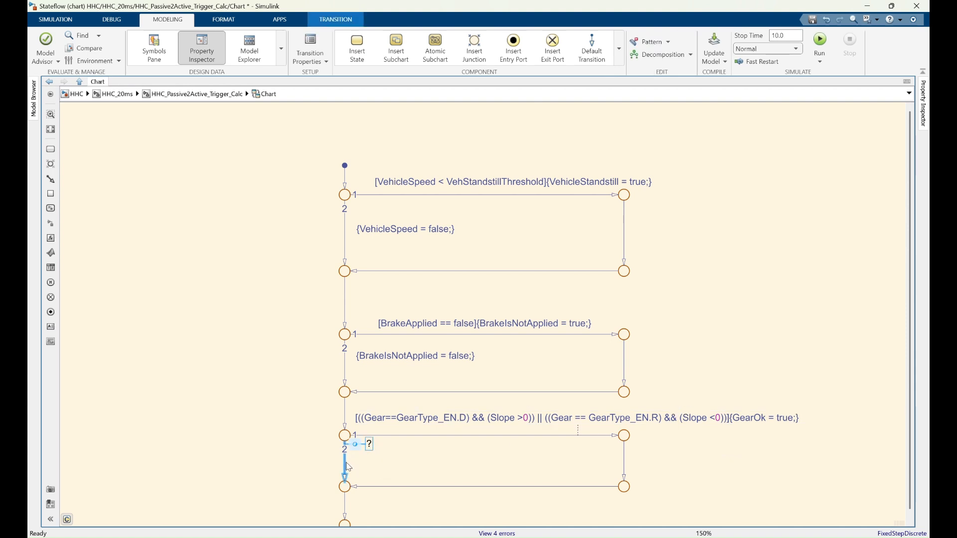
{"action": "type", "text": "{GearOk ="}
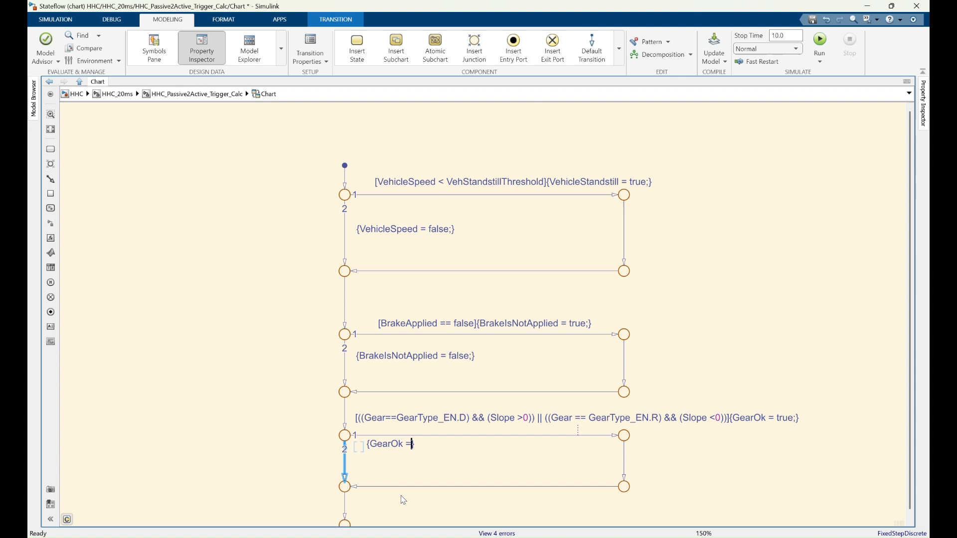
{"action": "type", "text": " false;"}
{"action": "left_click", "coordinate": [413, 467]}
{"action": "left_click_drag", "start_coordinate": [411, 444], "coordinate": [397, 457]}
Move the lowest junction further down and draw a horizontal transition from it to a new junction aligned with the right-hand column.
{"action": "scroll", "coordinate": [538, 237], "scroll_direction": "down", "scroll_amount": 4}
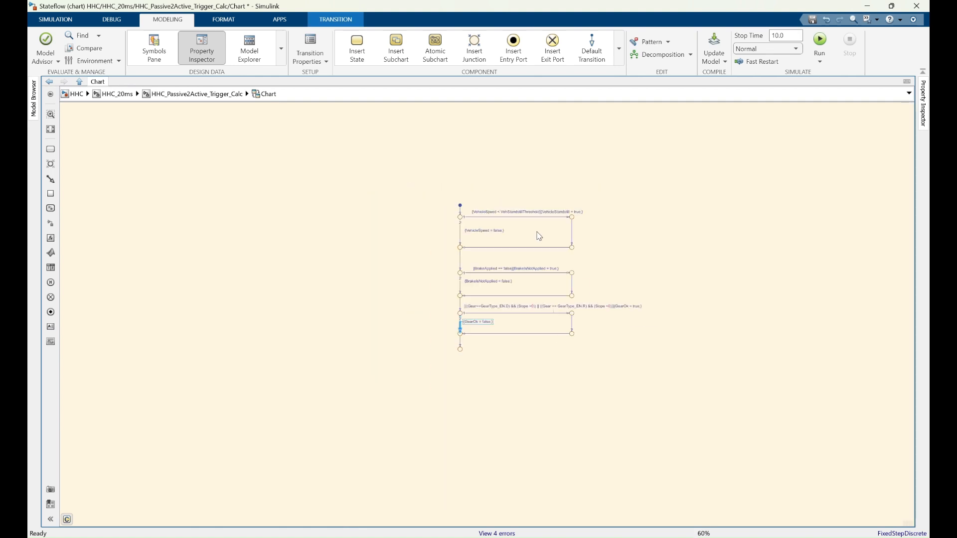
{"action": "scroll", "coordinate": [550, 326], "scroll_direction": "up", "scroll_amount": 3}
{"action": "scroll", "coordinate": [545, 340], "scroll_direction": "down", "scroll_amount": 1}
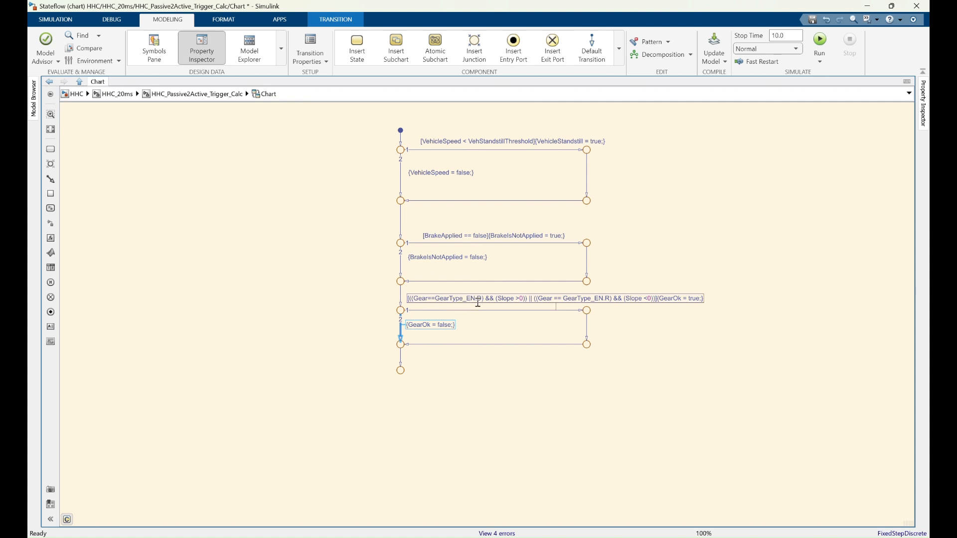
{"action": "left_click_drag", "start_coordinate": [400, 371], "coordinate": [402, 383]}
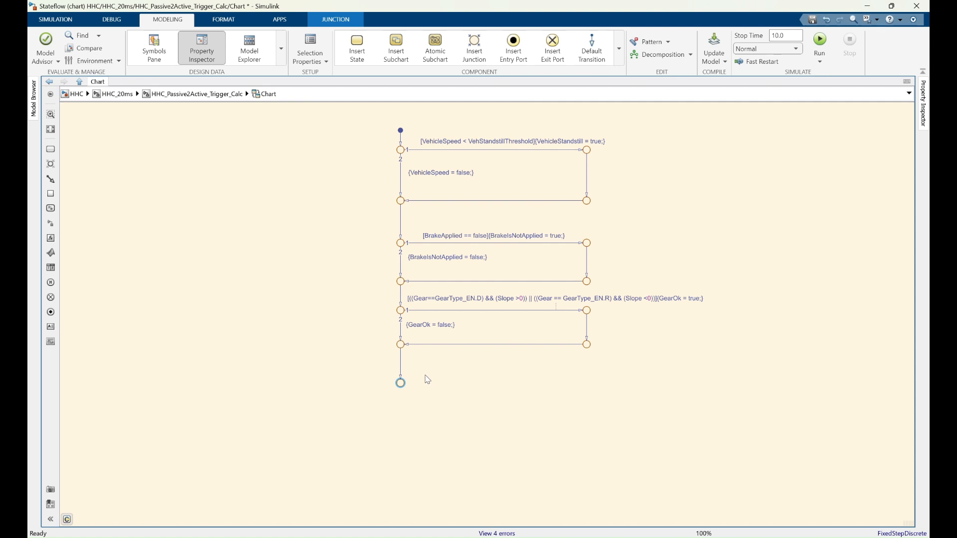
{"action": "left_click", "coordinate": [440, 387]}
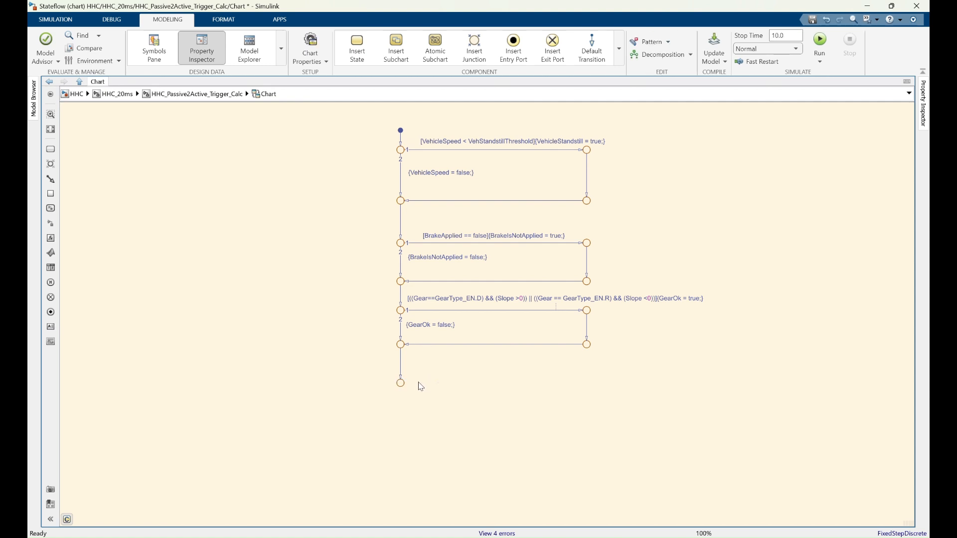
{"action": "scroll", "coordinate": [418, 386], "scroll_direction": "up", "scroll_amount": 2}
{"action": "mouse_move", "coordinate": [404, 384]}
{"action": "left_mouse_down"}
{"action": "mouse_move", "coordinate": [634, 406]}
{"action": "mouse_move", "coordinate": [629, 383]}
{"action": "left_mouse_up"}
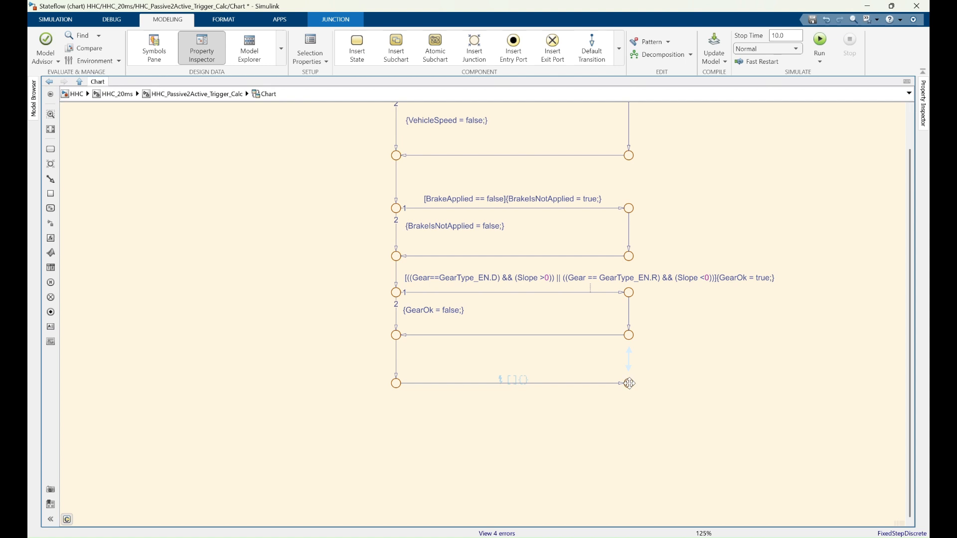
Add the condition [Slope <= HHC_SlopeThreshold] to the new transition, copying the parameter name from the Model Explorer, and place the label above the line.
{"action": "left_click", "coordinate": [512, 380]}
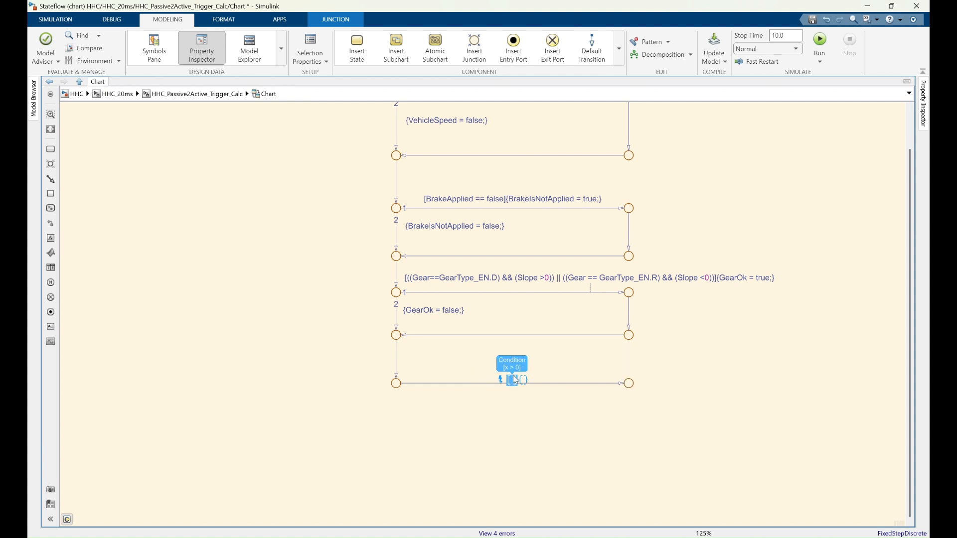
{"action": "type", "text": "[Slope "}
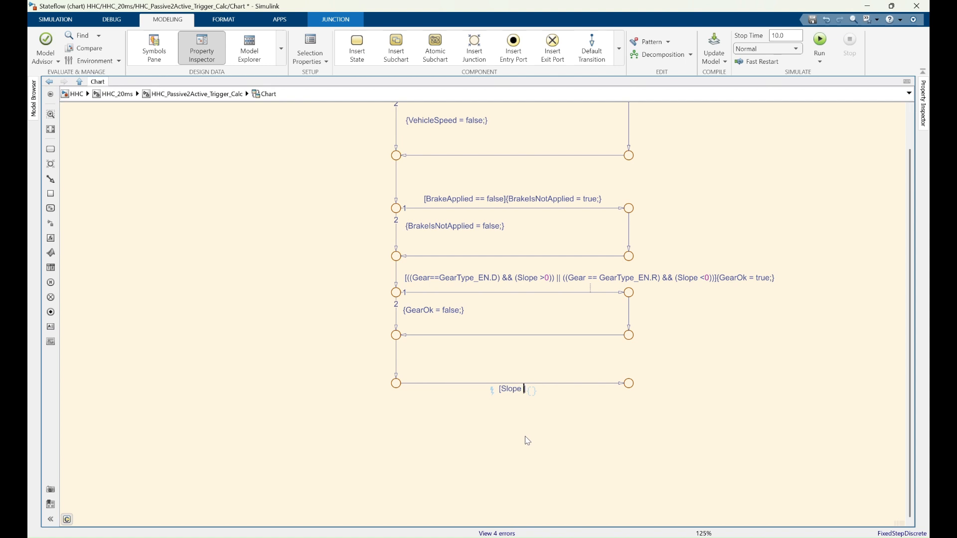
{"action": "type", "text": "<="}
{"action": "mouse_move", "coordinate": [576, 534]}
{"action": "left_click", "coordinate": [644, 504]}
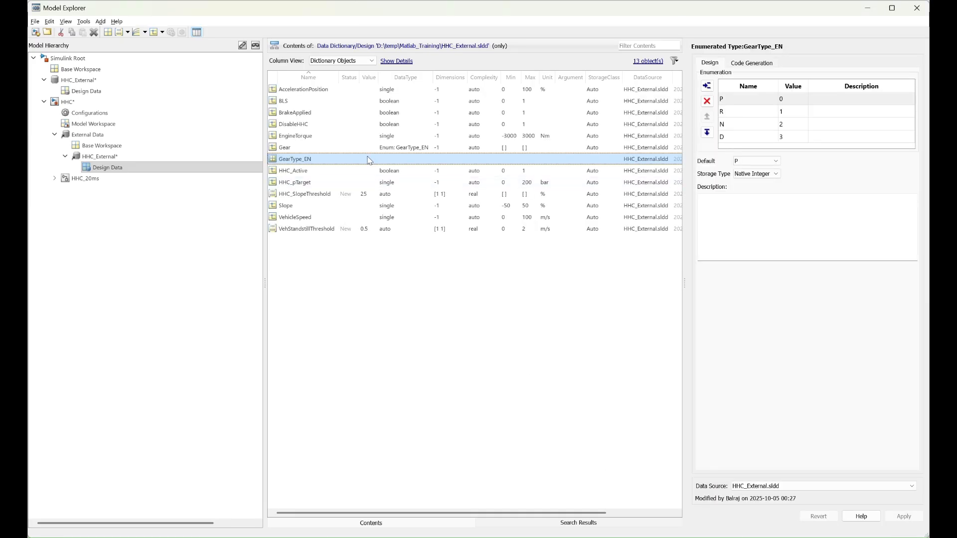
{"action": "left_click", "coordinate": [307, 196]}
{"action": "left_click", "coordinate": [315, 194]}
{"action": "key", "text": "ctrl+c"}
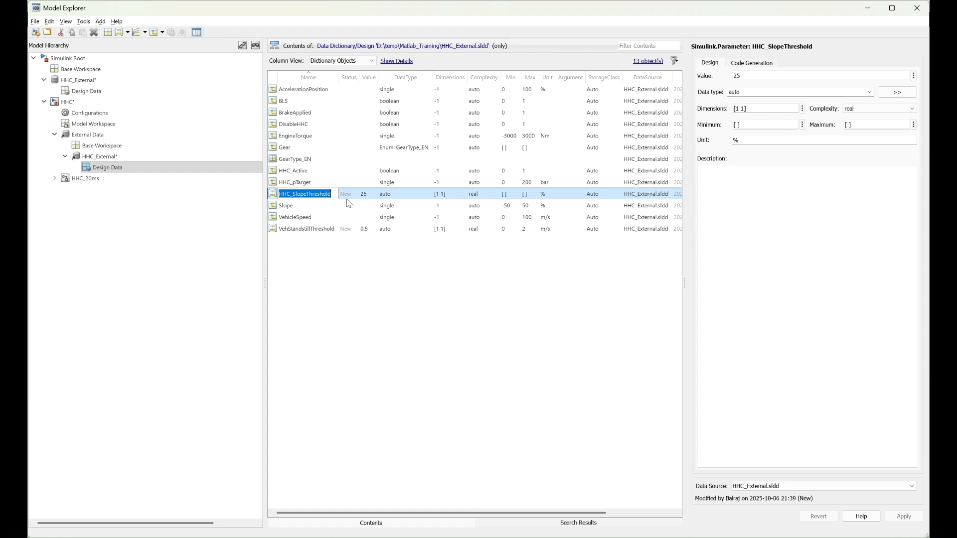
{"action": "left_click", "coordinate": [866, 10]}
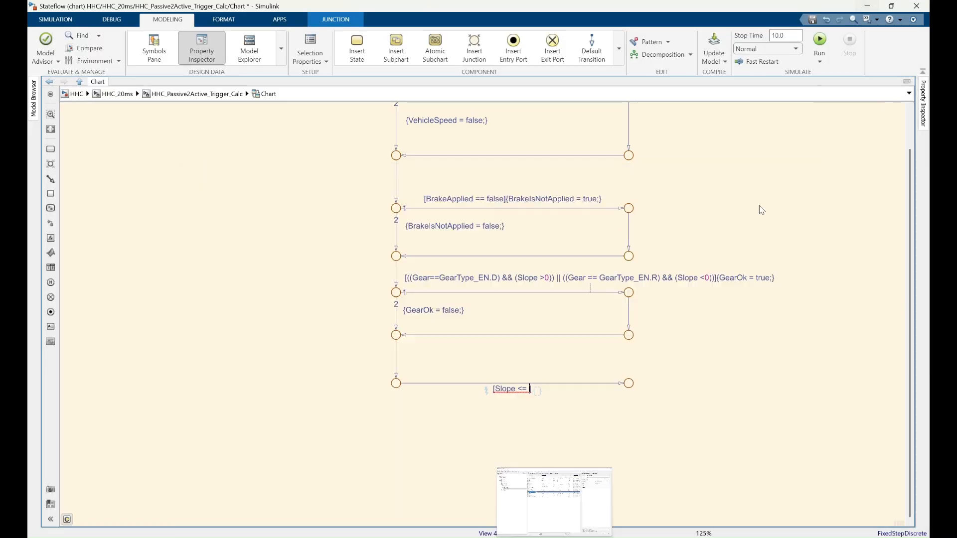
{"action": "key", "text": "ctrl+v"}
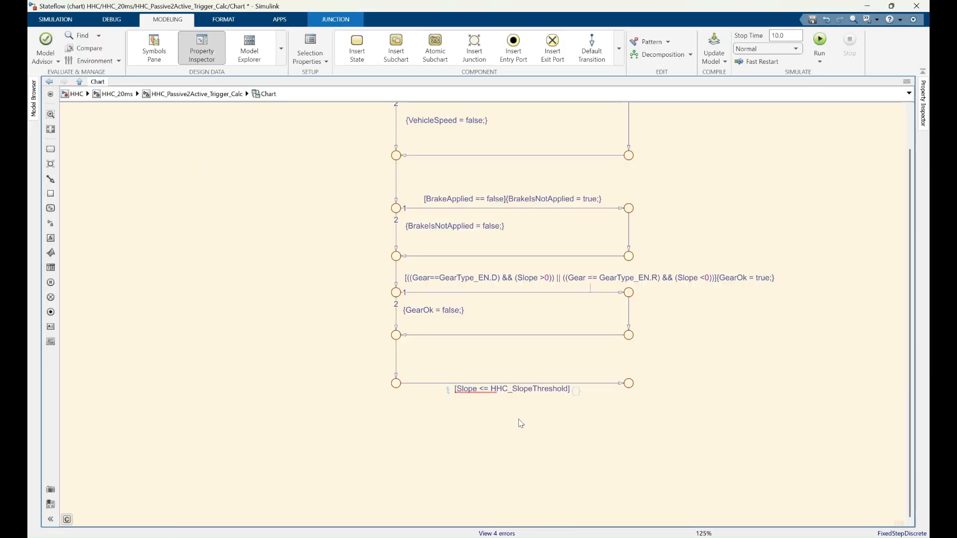
{"action": "left_click_drag", "start_coordinate": [493, 388], "coordinate": [492, 374]}
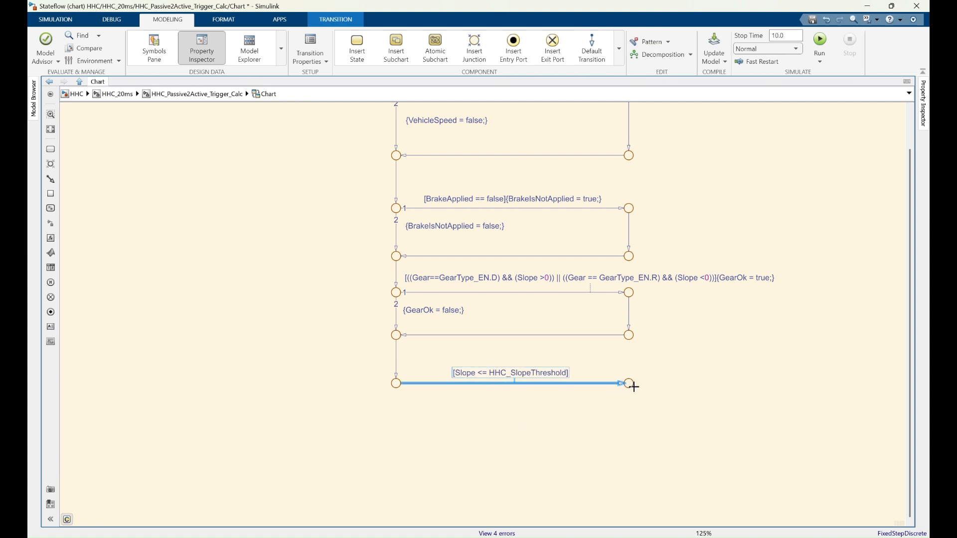
{"action": "left_click_drag", "start_coordinate": [544, 374], "coordinate": [526, 374]}
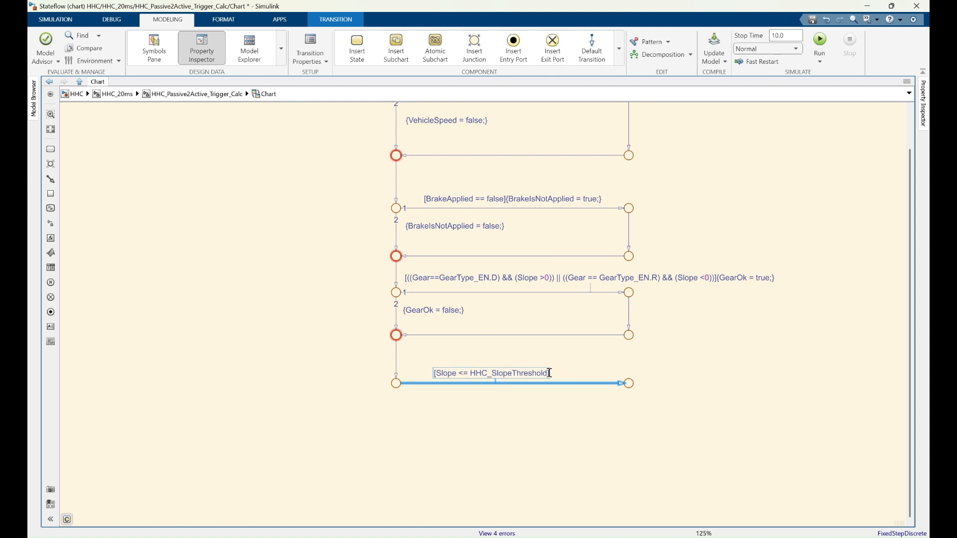
Append the action {Slope = True;} to the slope threshold condition.
{"action": "left_click", "coordinate": [547, 375]}
{"action": "left_click", "coordinate": [557, 375]}
{"action": "type", "text": "Slope "}
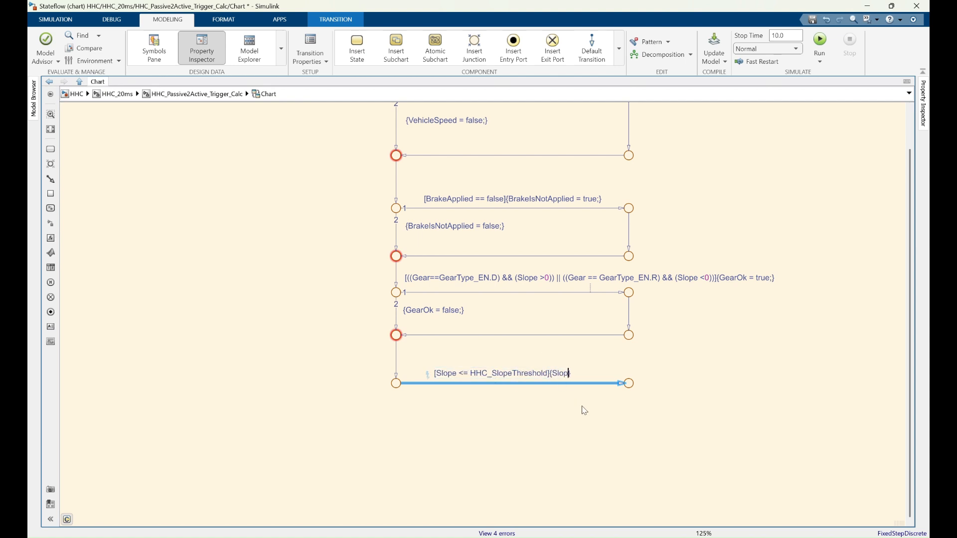
{"action": "type", "text": "= True;"}
{"action": "left_click", "coordinate": [459, 432]}
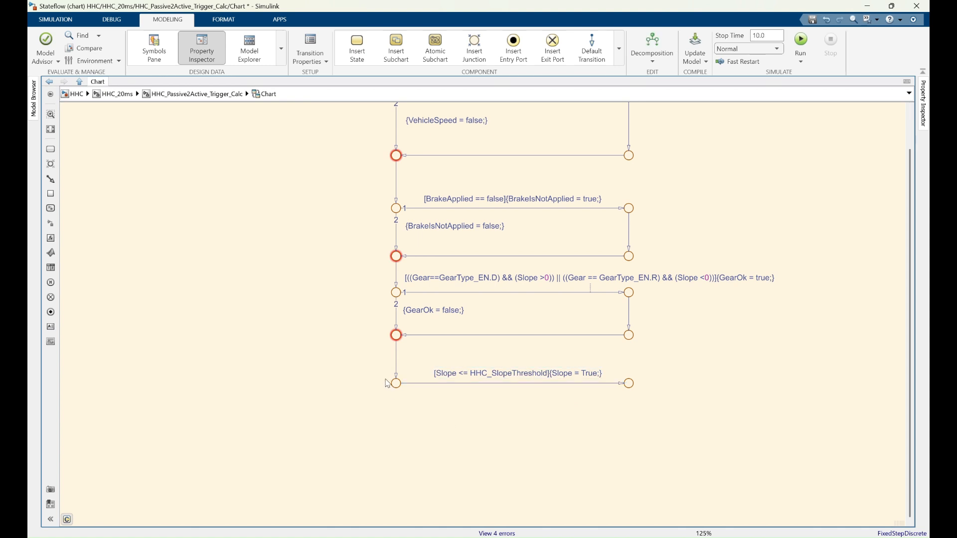
Draw a downward else transition from the slope check to a new junction and give it the action {Slope = false;}.
{"action": "left_click_drag", "start_coordinate": [393, 390], "coordinate": [396, 438]}
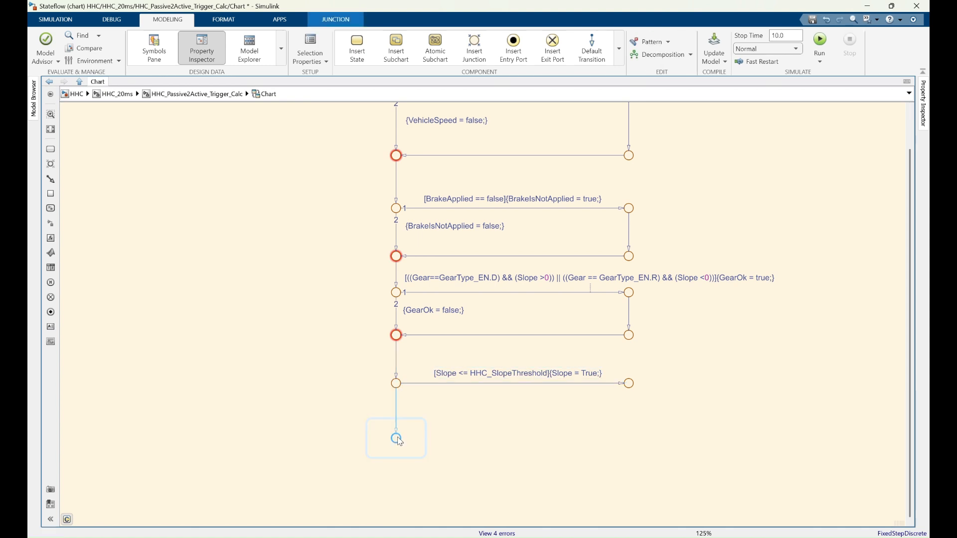
{"action": "left_click", "coordinate": [409, 408]}
{"action": "type", "text": "slop"}
{"action": "key", "text": "BackSpace"}
{"action": "key", "text": "BackSpace"}
{"action": "key", "text": "BackSpace"}
{"action": "type", "text": "Slope = false"}
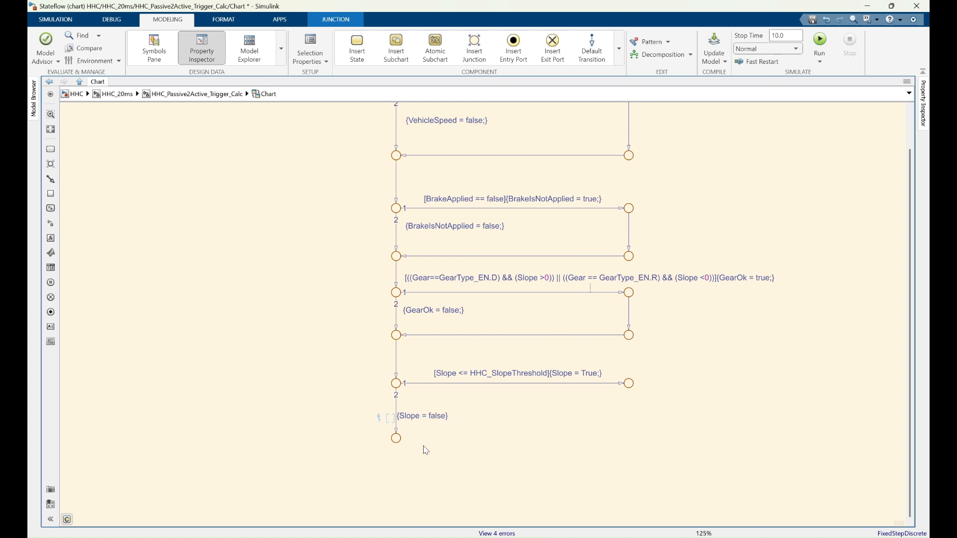
{"action": "type", "text": ";"}
{"action": "left_click", "coordinate": [426, 450]}
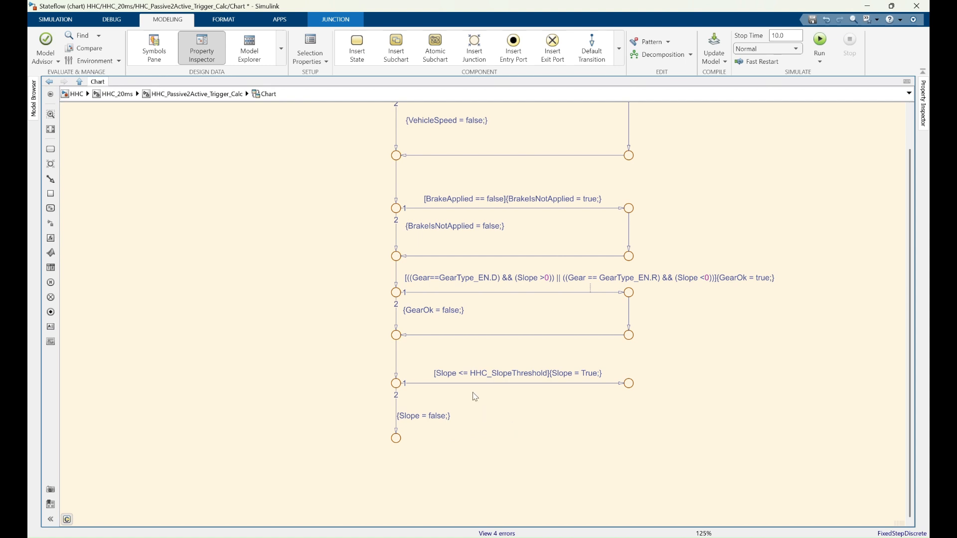
Parenthesize the Slope <= HHC_SlopeThreshold comparison and begin an OR alternative after it with || (Slope > -.
{"action": "left_click", "coordinate": [437, 373]}
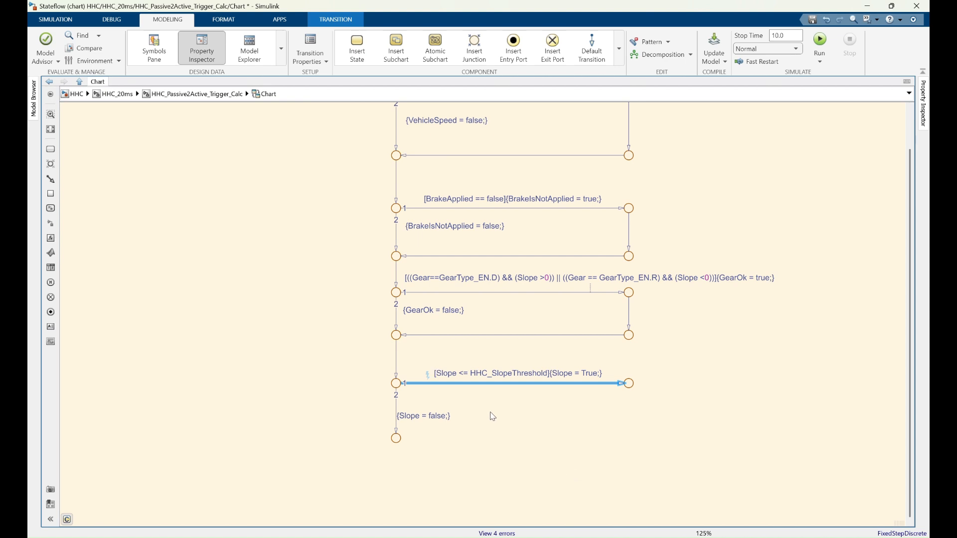
{"action": "type", "text": "("}
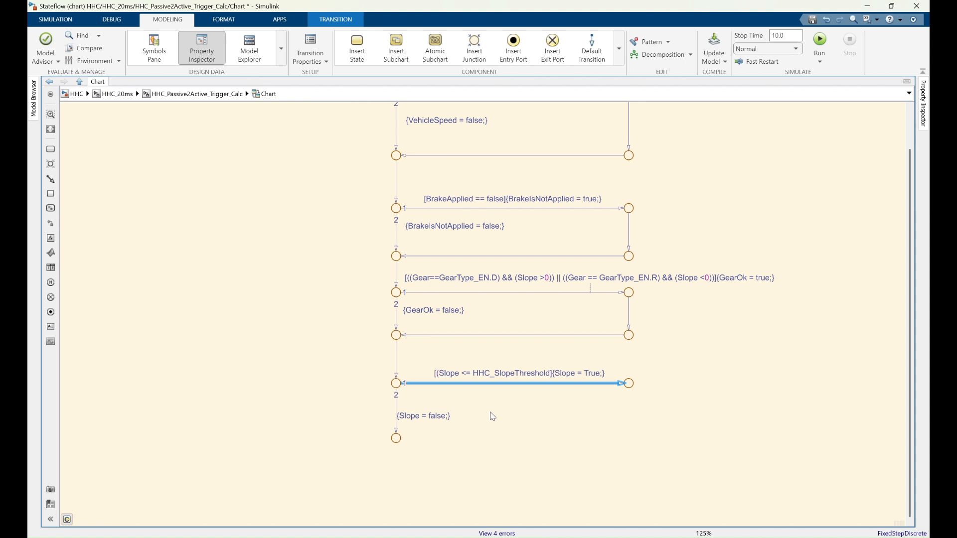
{"action": "left_click", "coordinate": [551, 374]}
{"action": "type", "text": ") "}
{"action": "type", "text": "|| "}
{"action": "type", "text": "("}
{"action": "type", "text": "abs"}
{"action": "key", "text": "BackSpace"}
{"action": "key", "text": "BackSpace"}
{"action": "key", "text": "BackSpace"}
{"action": "type", "text": "Slope"}
{"action": "type", "text": "> -"}
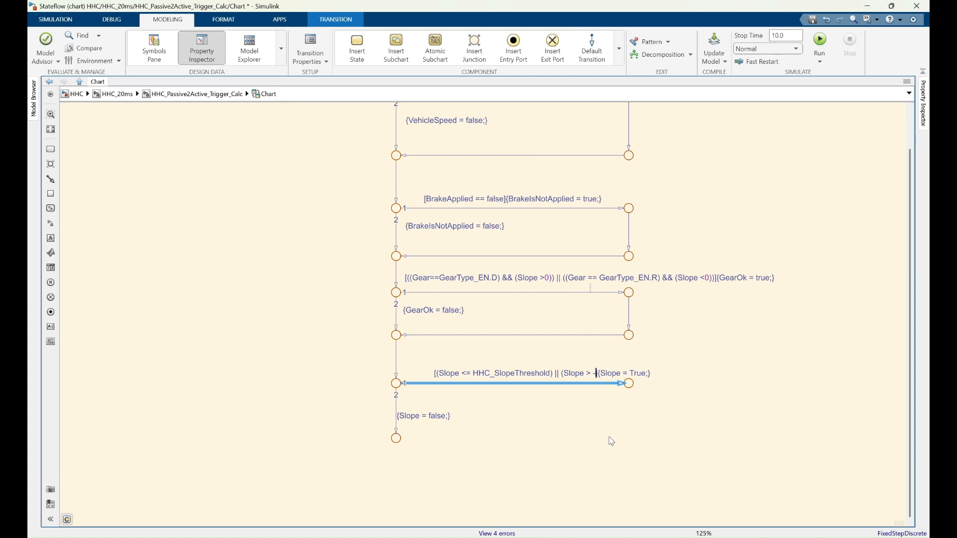
Complete the second comparison as (Slope > -HHC_SlopeThreshold), reusing the parameter name from the first, and shift the label slightly up from the line.
{"action": "double_click", "coordinate": [522, 373]}
{"action": "key", "text": "ctrl+c"}
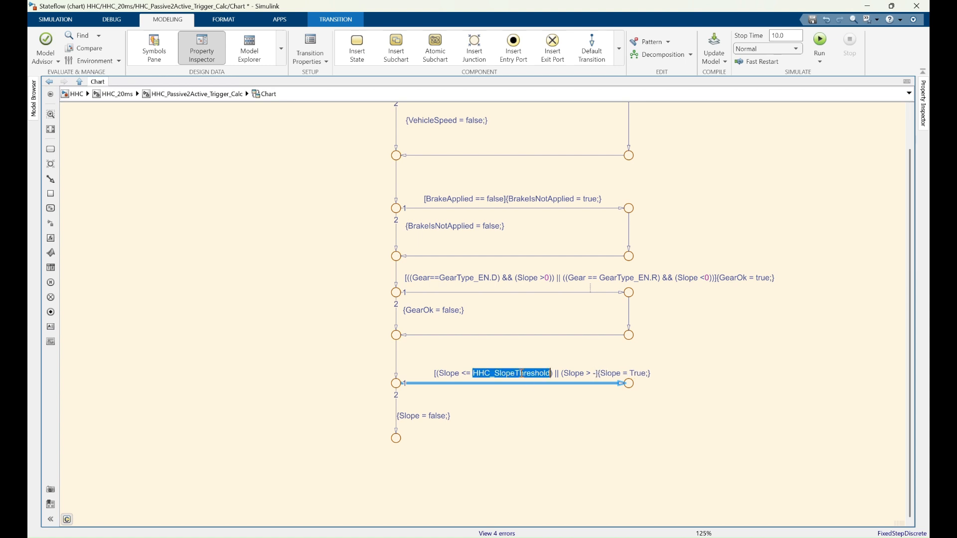
{"action": "left_click", "coordinate": [595, 373]}
{"action": "key", "text": "ctrl+v"}
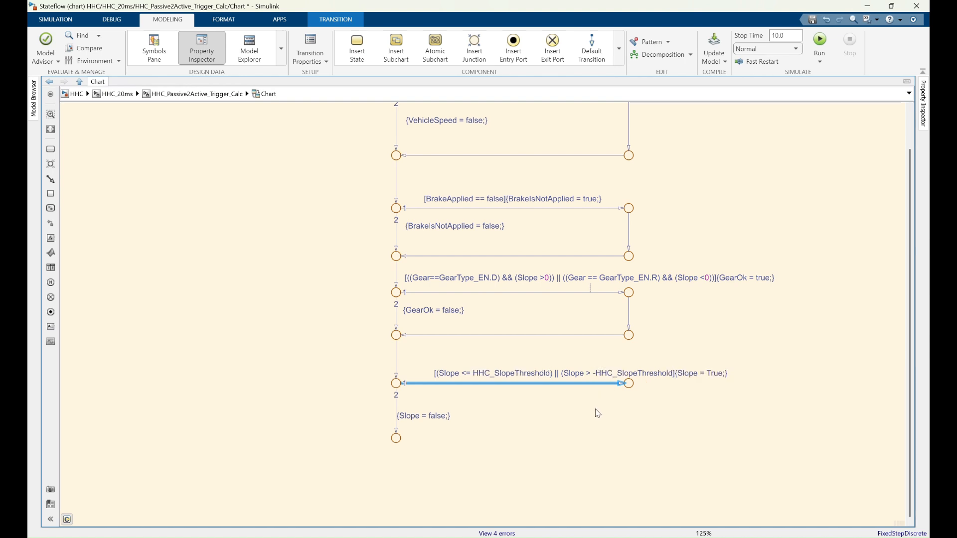
{"action": "type", "text": ")"}
{"action": "left_click", "coordinate": [549, 374]}
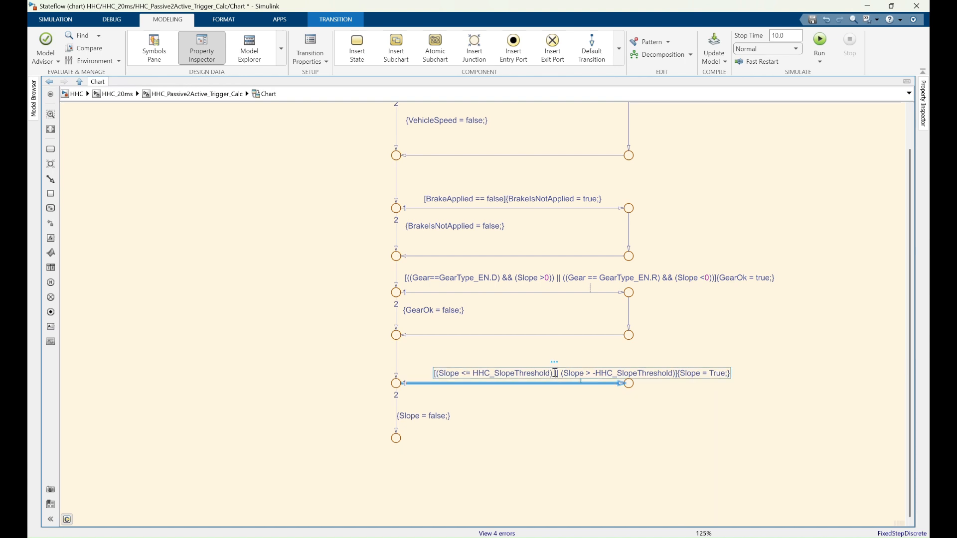
{"action": "left_click", "coordinate": [550, 421]}
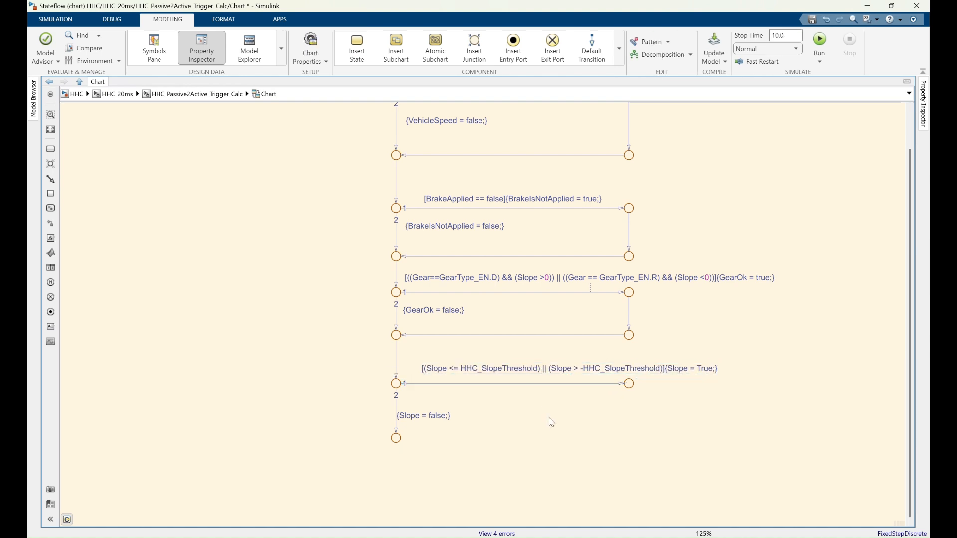
Rename the assigned variable to SlopeOk in both the true and false actions of the slope check and tidy their labels.
{"action": "left_click", "coordinate": [713, 369]}
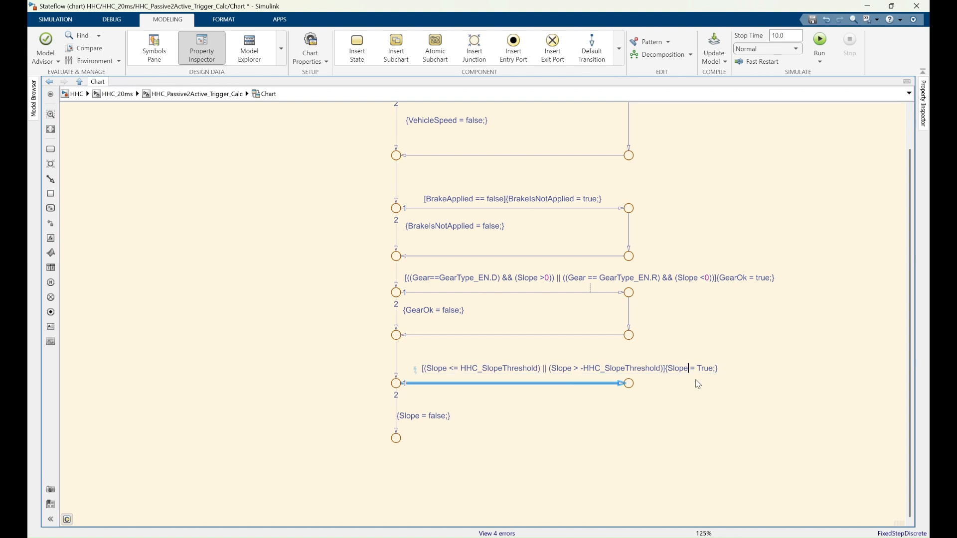
{"action": "type", "text": "Ok"}
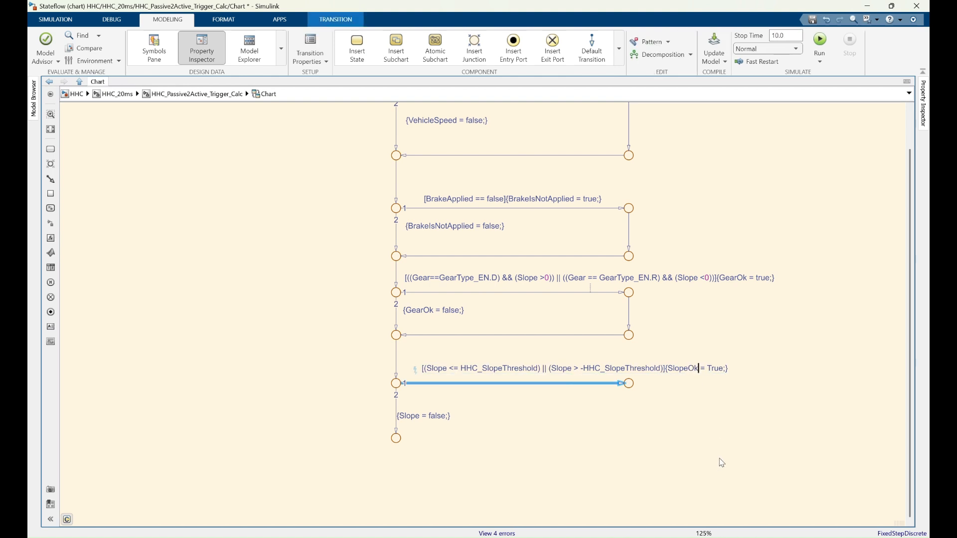
{"action": "left_click", "coordinate": [424, 416]}
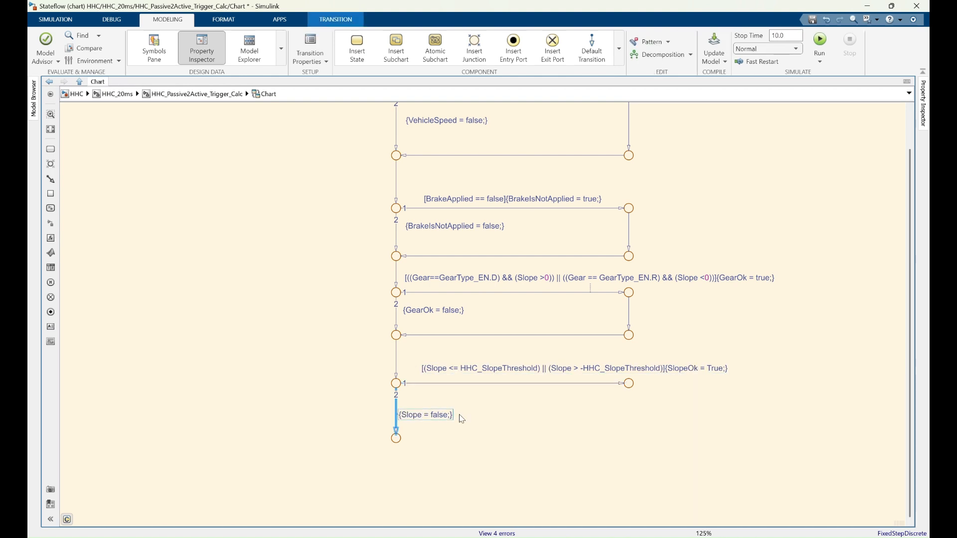
{"action": "left_click_drag", "start_coordinate": [421, 414], "coordinate": [424, 412]}
{"action": "left_click", "coordinate": [424, 413]}
{"action": "type", "text": "Ok"}
{"action": "left_click", "coordinate": [508, 383]}
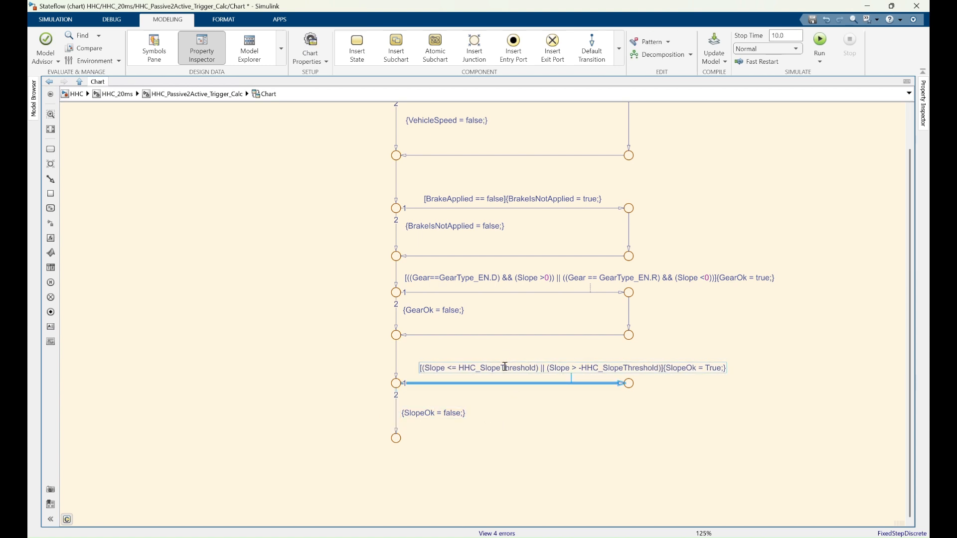
{"action": "left_click", "coordinate": [561, 442]}
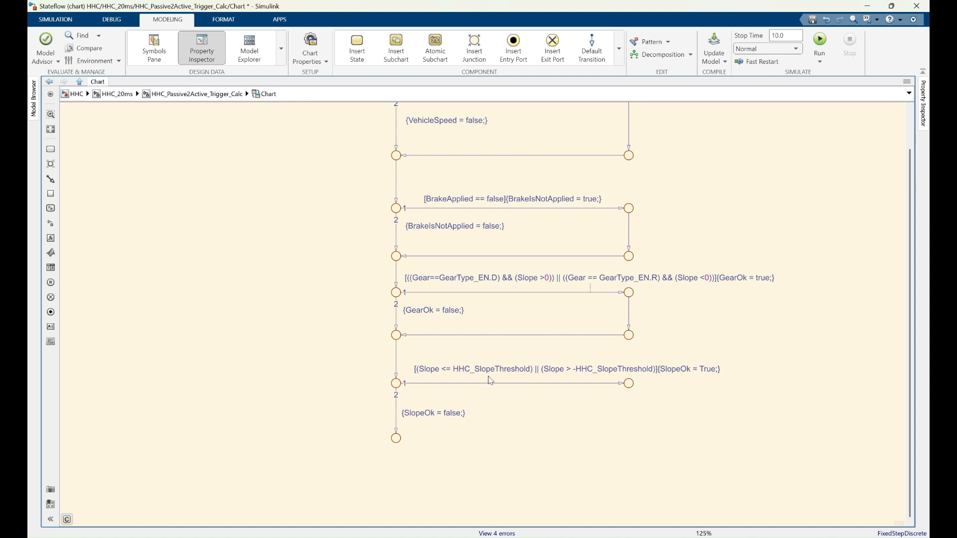
Close the slope check block with transitions from its true junction down to a new junction and back to the else junction.
{"action": "left_click", "coordinate": [562, 370]}
{"action": "left_click_drag", "start_coordinate": [629, 384], "coordinate": [630, 438]}
{"action": "left_click", "coordinate": [414, 441]}
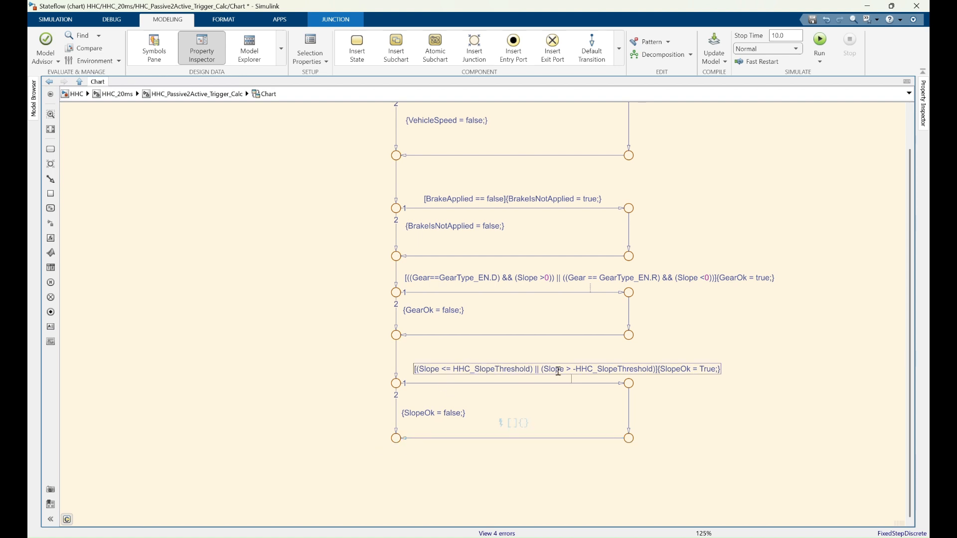
Rewrite the slope condition as (abs(Slope) <= HHC_SlopeThreshold), removing the OR alternative with the negative threshold.
{"action": "left_click", "coordinate": [656, 371]}
{"action": "left_click_drag", "start_coordinate": [656, 370], "coordinate": [419, 369]}
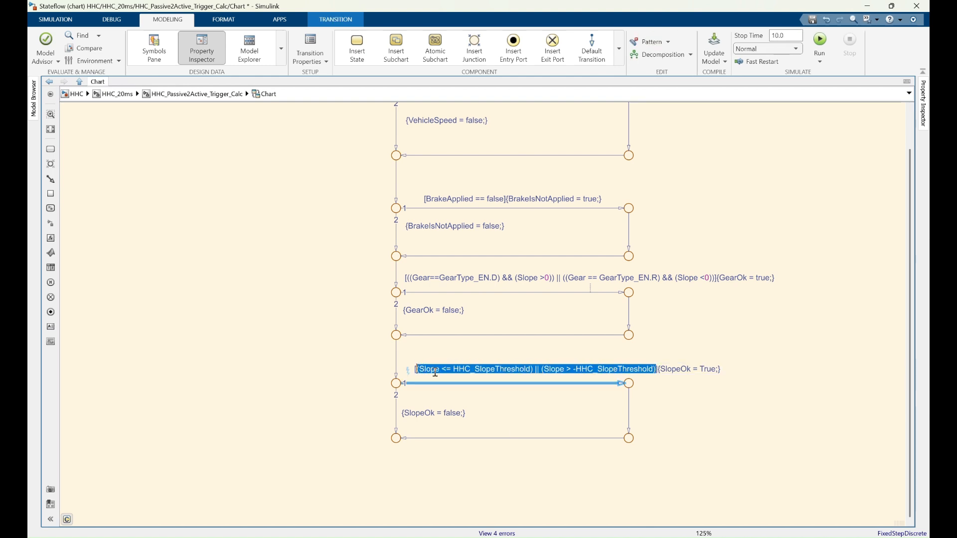
{"action": "left_click", "coordinate": [432, 368]}
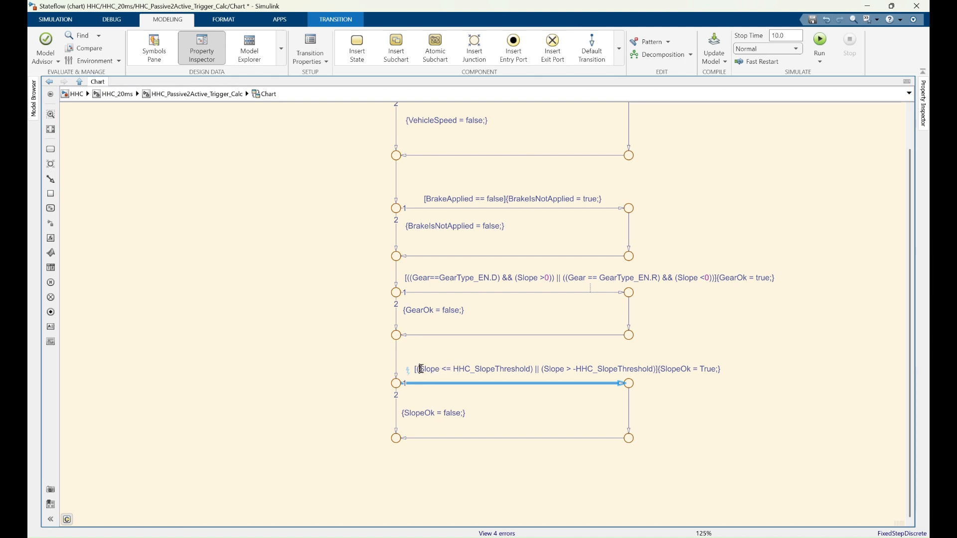
{"action": "type", "text": "abs("}
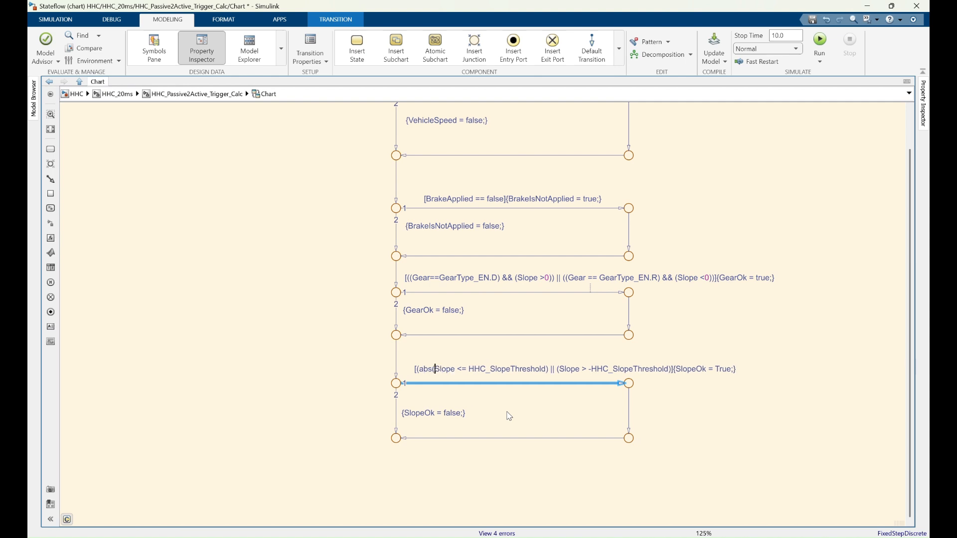
{"action": "left_click", "coordinate": [457, 368]}
{"action": "type", "text": ")"}
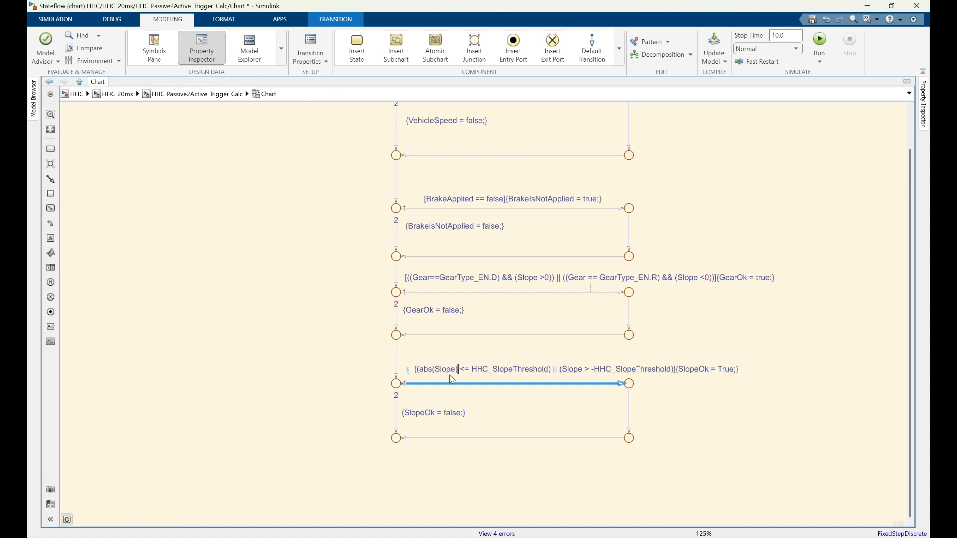
{"action": "left_click_drag", "start_coordinate": [553, 369], "coordinate": [675, 369]}
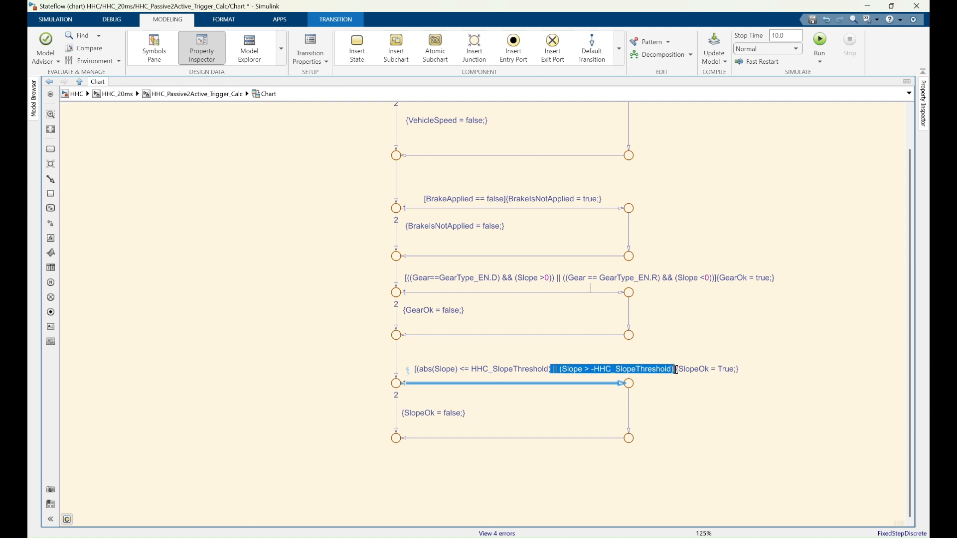
{"action": "key", "text": "BackSpace"}
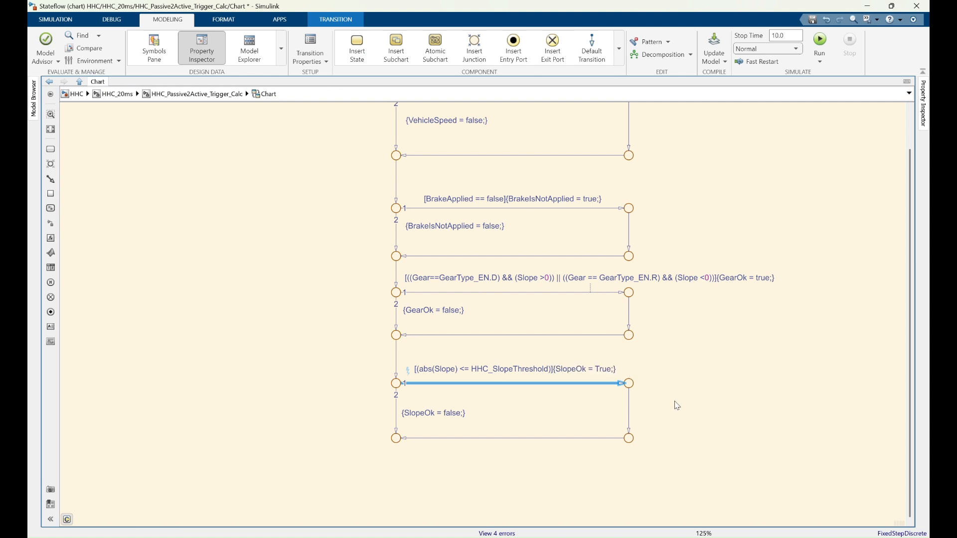
{"action": "left_click", "coordinate": [698, 402]}
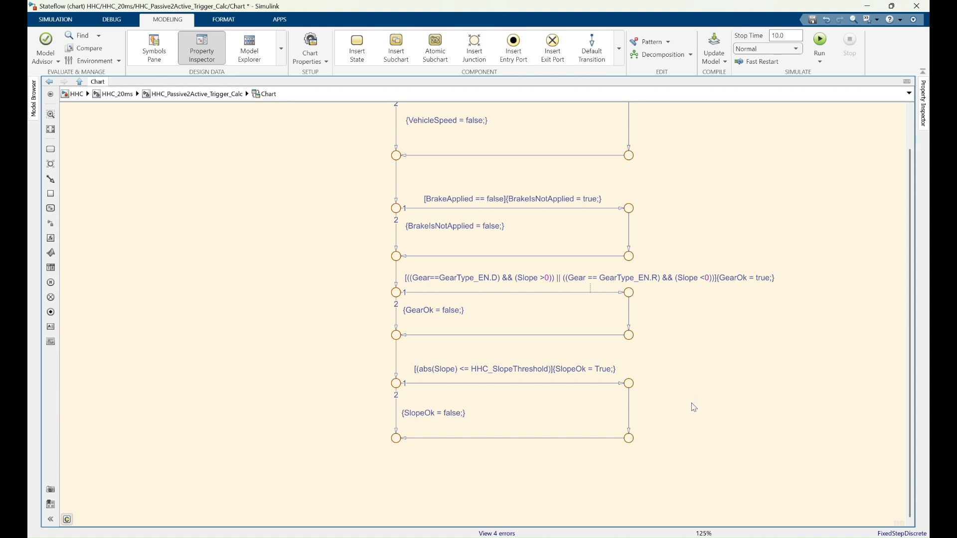
In the HHC_Passive2Active_Trigger_Calc subsystem, insert an Abs block on the Slope line feeding the HHC_SlopeThreshold comparison.
{"action": "left_click", "coordinate": [190, 93]}
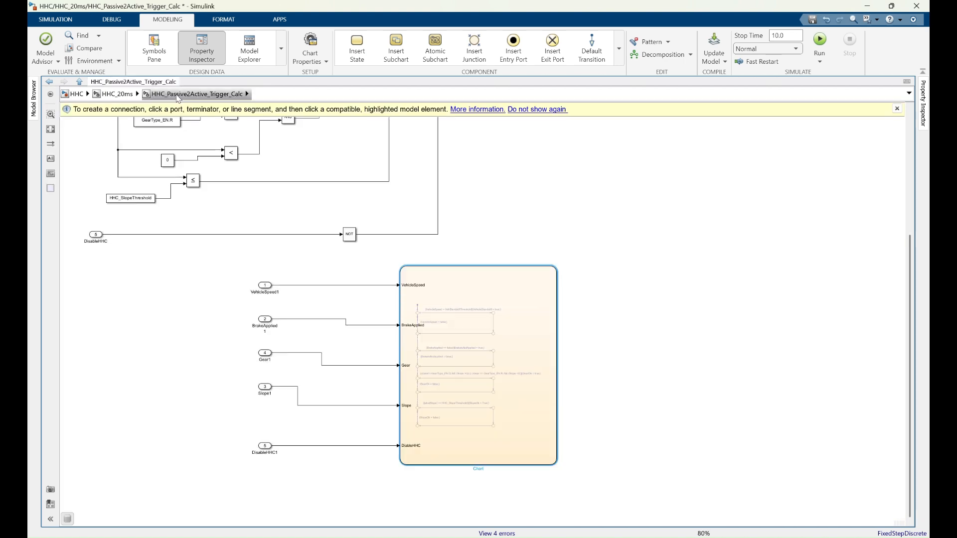
{"action": "scroll", "coordinate": [692, 280], "scroll_direction": "down", "scroll_amount": 3}
{"action": "scroll", "coordinate": [433, 223], "scroll_direction": "up", "scroll_amount": 4}
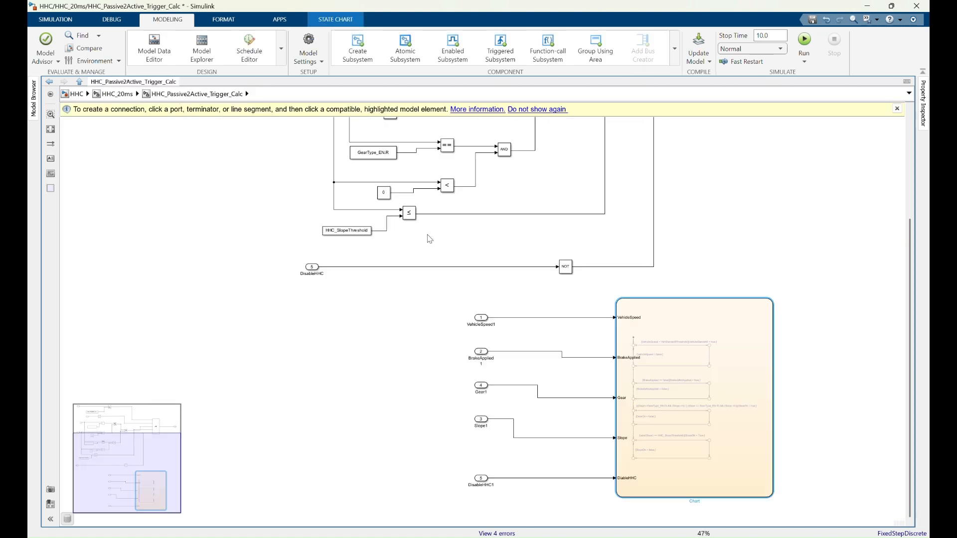
{"action": "scroll", "coordinate": [380, 285], "scroll_direction": "down", "scroll_amount": 2}
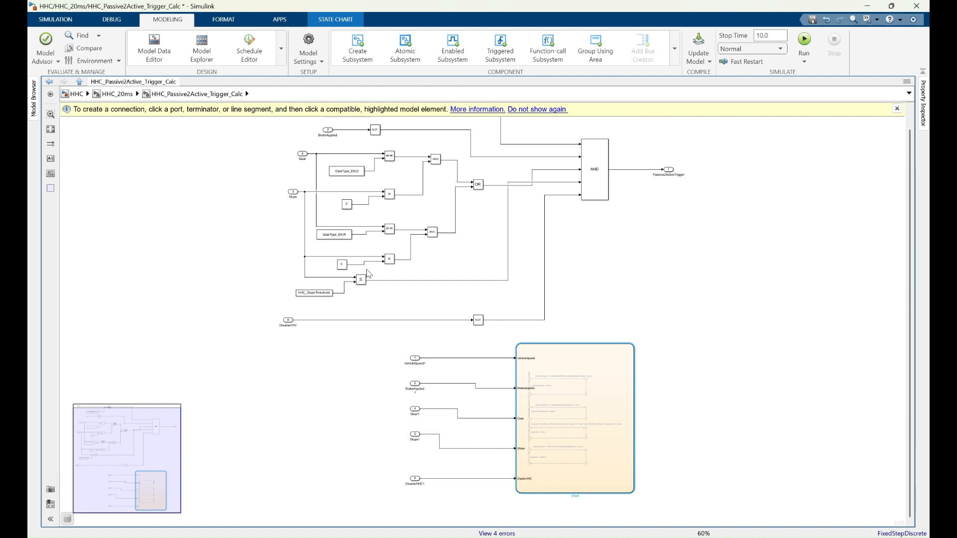
{"action": "scroll", "coordinate": [356, 296], "scroll_direction": "up", "scroll_amount": 3}
{"action": "scroll", "coordinate": [398, 328], "scroll_direction": "down", "scroll_amount": 2}
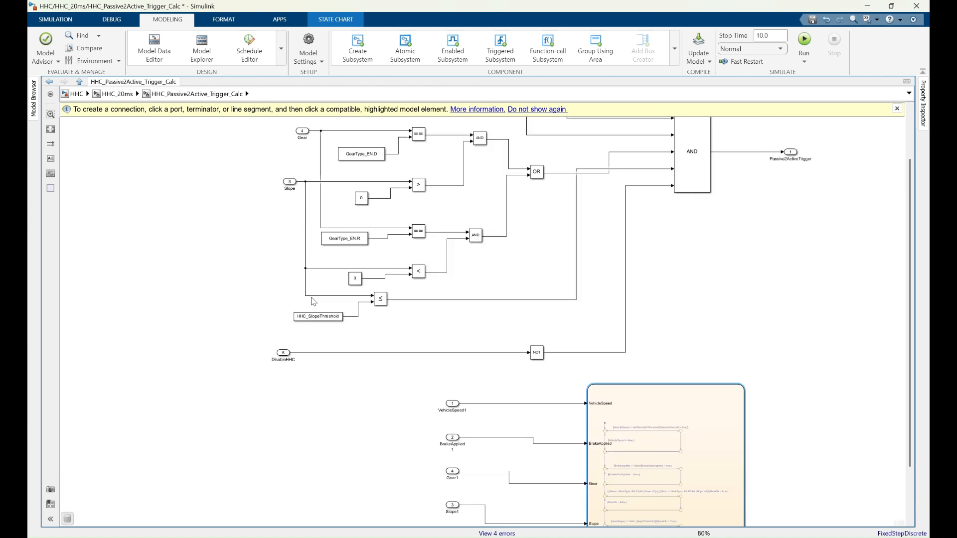
{"action": "double_click", "coordinate": [196, 289]}
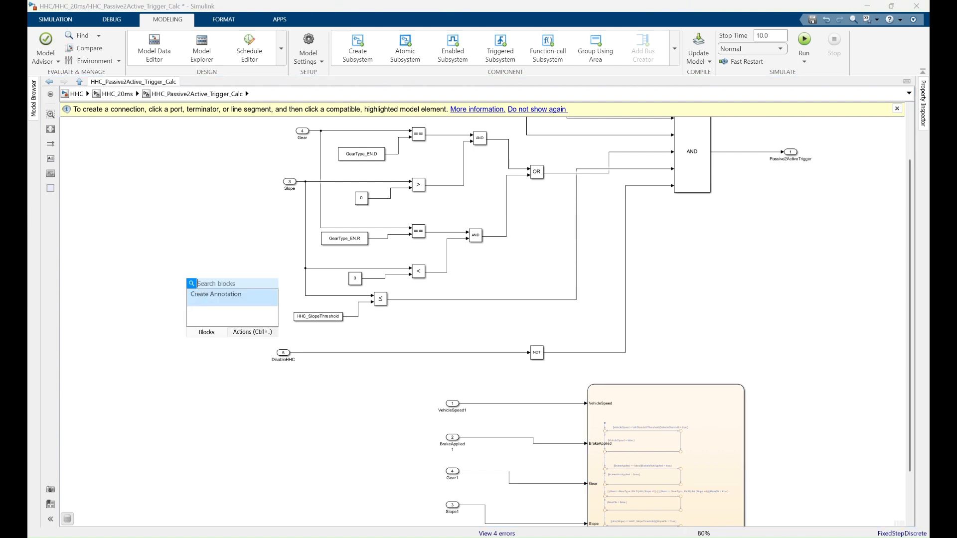
{"action": "type", "text": "abs"}
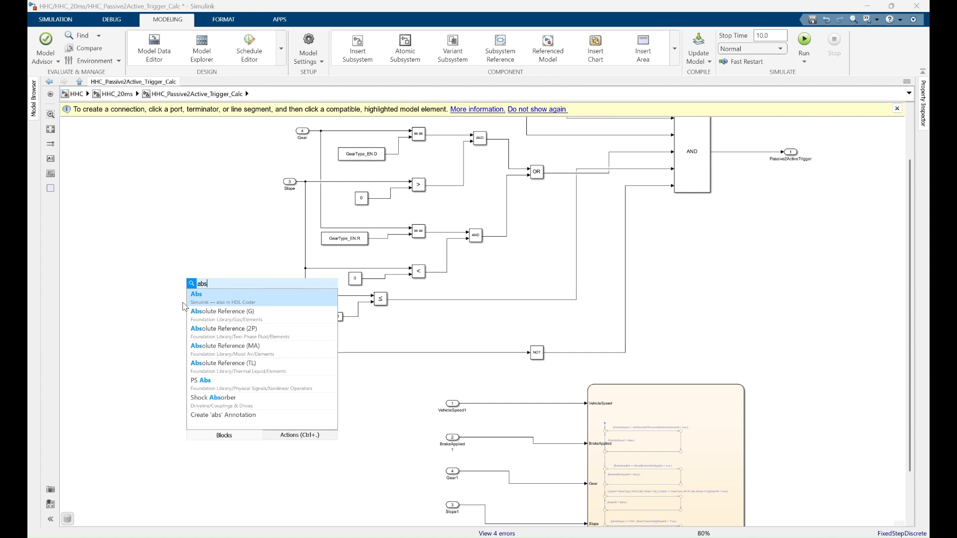
{"action": "left_click", "coordinate": [199, 300]}
{"action": "left_click_drag", "start_coordinate": [196, 291], "coordinate": [338, 298]}
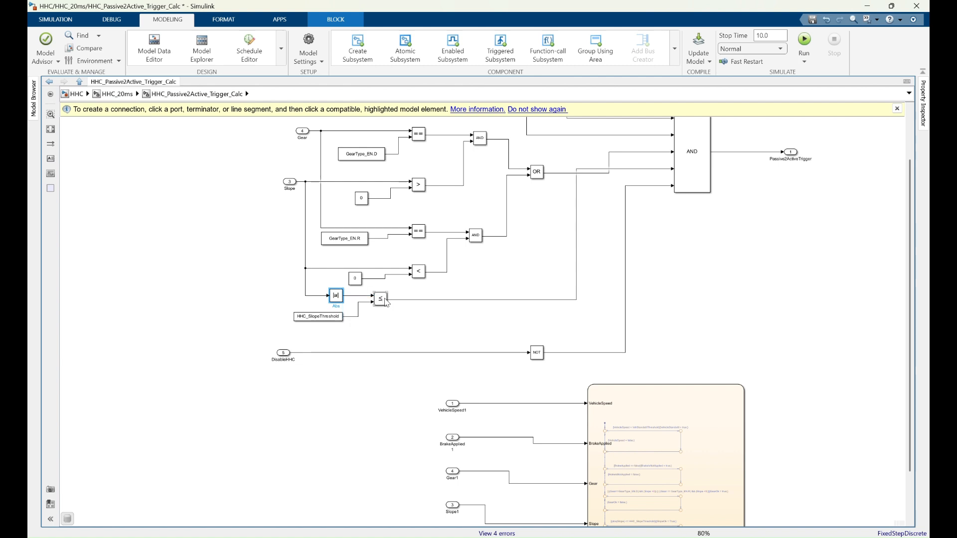
{"action": "left_click", "coordinate": [391, 332]}
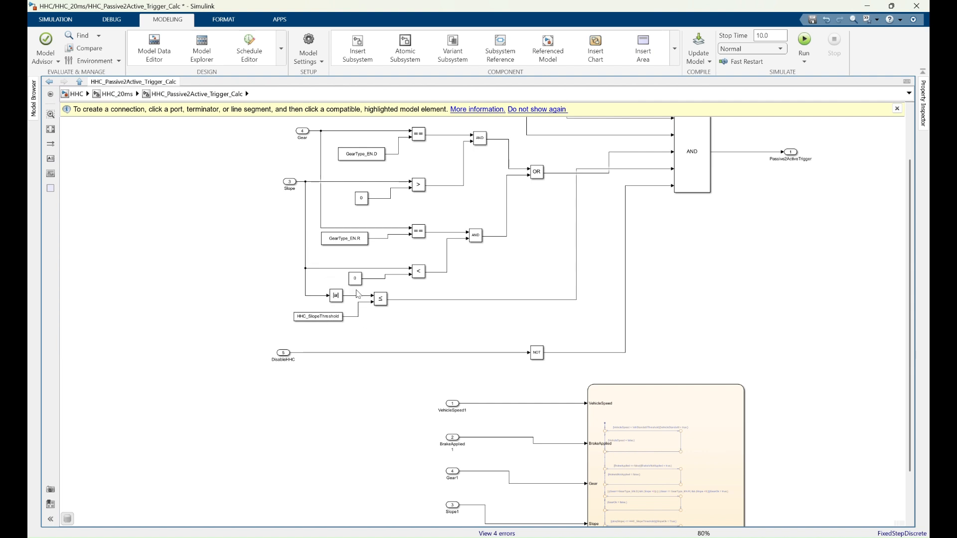
Reopen the chart and extend the flow from the slope check's closing junction with a downward and a rightward transition to new junctions.
{"action": "scroll", "coordinate": [223, 275], "scroll_direction": "down", "scroll_amount": 3}
{"action": "scroll", "coordinate": [492, 424], "scroll_direction": "up", "scroll_amount": 2}
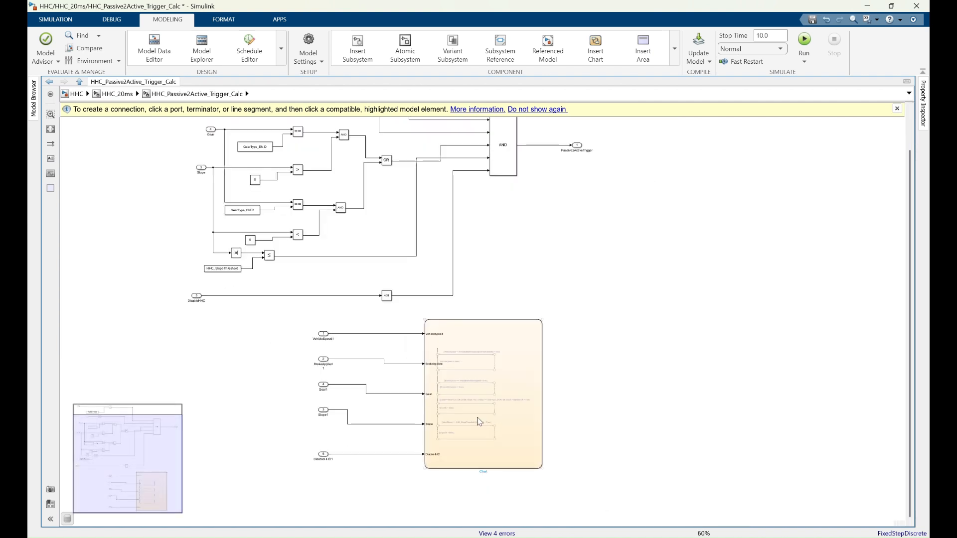
{"action": "double_click", "coordinate": [476, 425]}
{"action": "scroll", "coordinate": [331, 373], "scroll_direction": "down", "scroll_amount": 4}
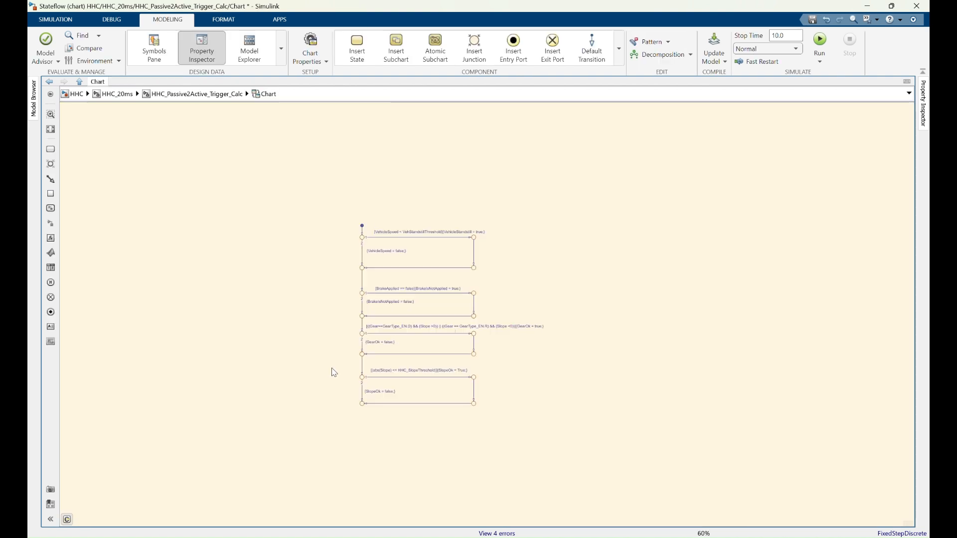
{"action": "scroll", "coordinate": [367, 462], "scroll_direction": "up", "scroll_amount": 2}
{"action": "scroll", "coordinate": [419, 387], "scroll_direction": "down", "scroll_amount": 2}
{"action": "scroll", "coordinate": [398, 397], "scroll_direction": "up", "scroll_amount": 5}
{"action": "left_click_drag", "start_coordinate": [354, 341], "coordinate": [633, 387]}
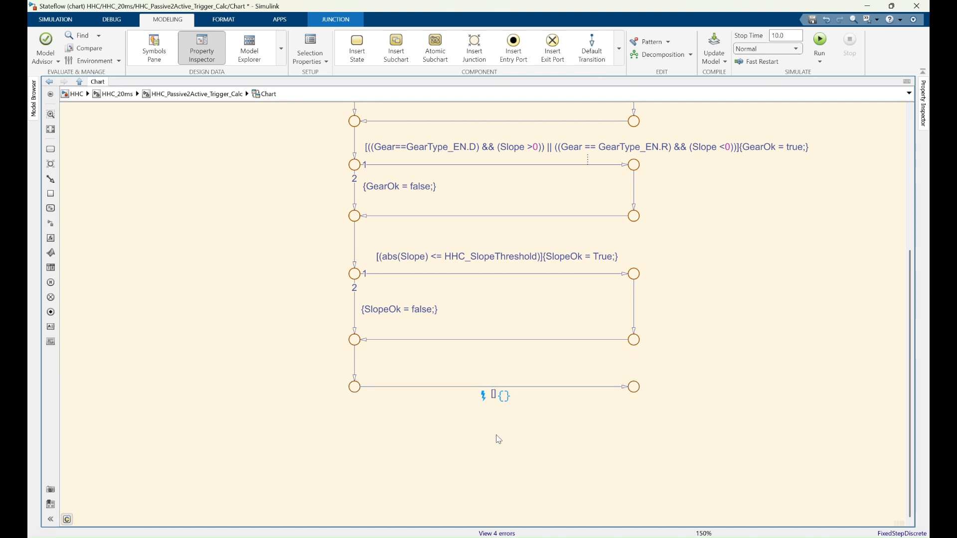
Give the new horizontal transition the condition [DisabledHHC == false] and place its label above the line.
{"action": "type", "text": "[Di"}
{"action": "type", "text": "sabled"}
{"action": "type", "text": "HHC"}
{"action": "type", "text": "]"}
{"action": "type", "text": "== "}
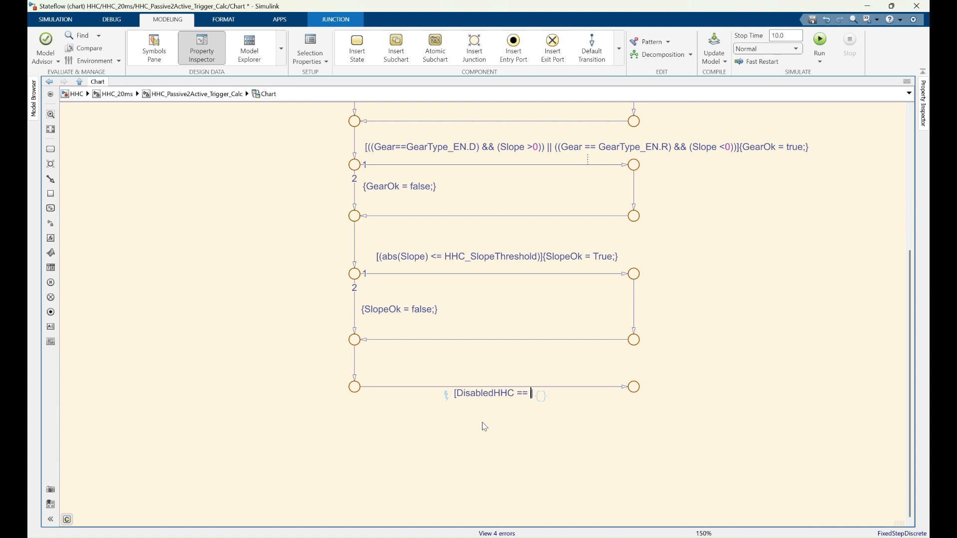
{"action": "type", "text": "false"}
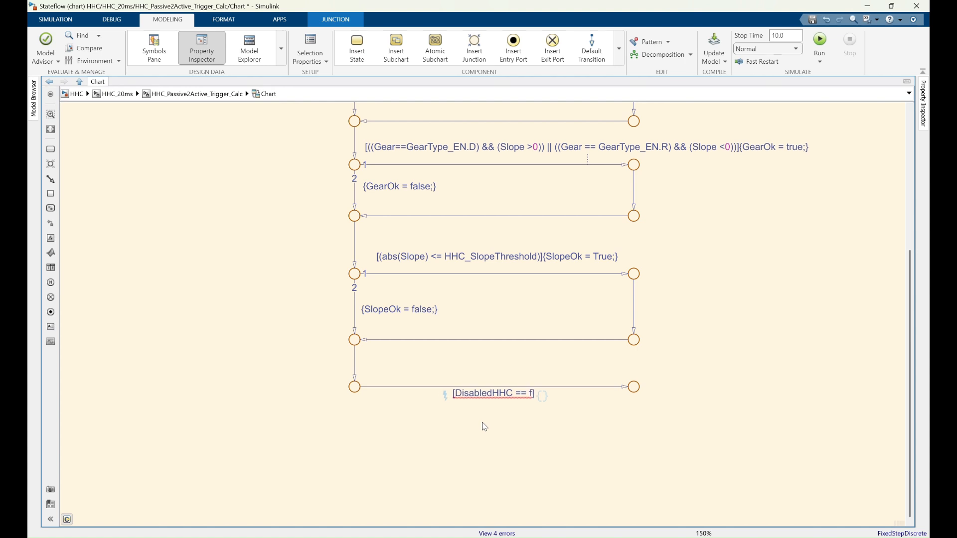
{"action": "left_click", "coordinate": [500, 406]}
{"action": "left_click_drag", "start_coordinate": [478, 388], "coordinate": [450, 371]}
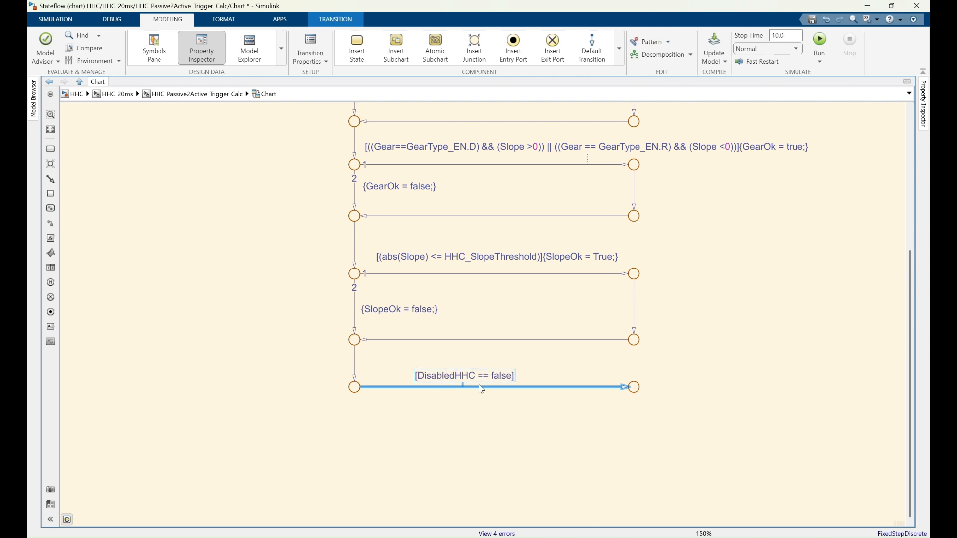
Add the action {HHC_OK = true;} to the DisabledHHC condition.
{"action": "mouse_move", "coordinate": [523, 380]}
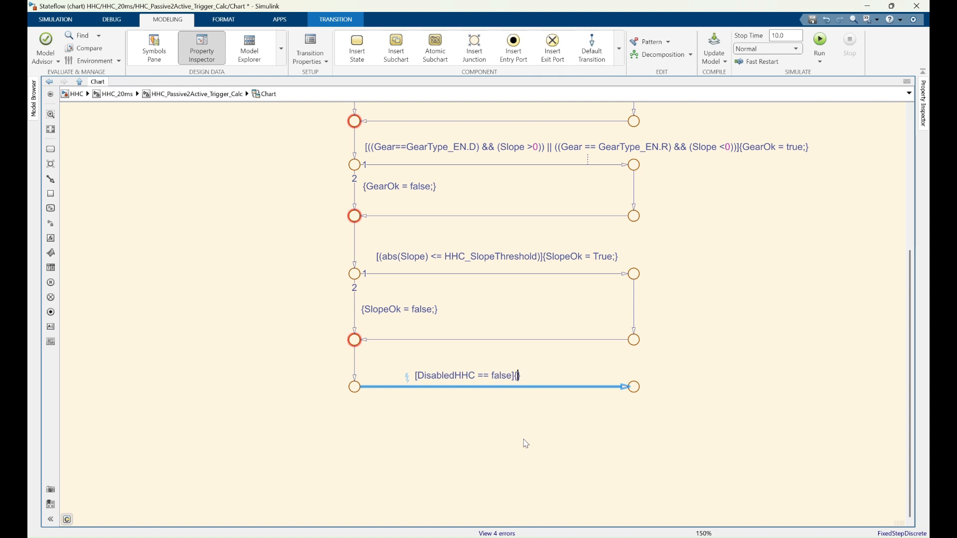
{"action": "type", "text": "D"}
{"action": "key", "text": "BackSpace"}
{"action": "type", "text": "HH"}
{"action": "type", "text": "C_Not"}
{"action": "type", "text": "_Disa"}
{"action": "key", "text": "BackSpace"}
{"action": "key", "text": "BackSpace"}
{"action": "key", "text": "BackSpace"}
{"action": "key", "text": "BackSpace"}
{"action": "key", "text": "BackSpace"}
{"action": "key", "text": "BackSpace"}
{"action": "key", "text": "BackSpace"}
{"action": "key", "text": "BackSpace"}
{"action": "key", "text": "BackSpace"}
{"action": "type", "text": "OK = true"}
{"action": "left_click", "coordinate": [449, 427]}
Draw a downward else transition from the DisabledHHC check to a new junction with the action {HHC_OK = false;}.
{"action": "left_click_drag", "start_coordinate": [352, 390], "coordinate": [354, 456]}
{"action": "left_click", "coordinate": [369, 417]}
{"action": "type", "text": "HHC_O"}
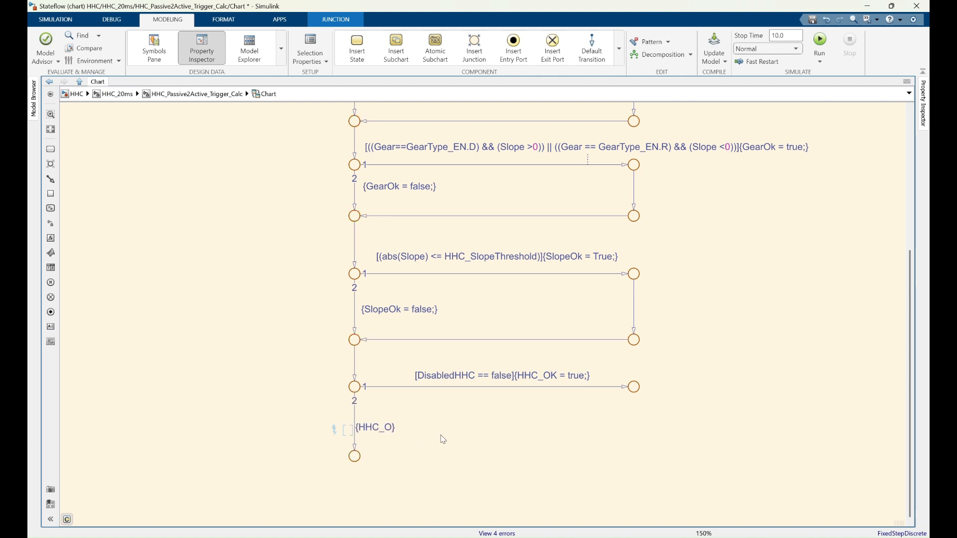
{"action": "type", "text": "K = false;"}
{"action": "left_click", "coordinate": [468, 438]}
Close the DisabledHHC check block with transitions from its true junction down to a new junction and back to the else junction.
{"action": "left_click_drag", "start_coordinate": [633, 391], "coordinate": [633, 456]}
{"action": "left_click", "coordinate": [368, 457]}
{"action": "left_click", "coordinate": [236, 386]}
Extend the flow below the DisabledHHC check with a downward transition and a longer horizontal transition to new junctions.
{"action": "scroll", "coordinate": [305, 305], "scroll_direction": "down", "scroll_amount": 5}
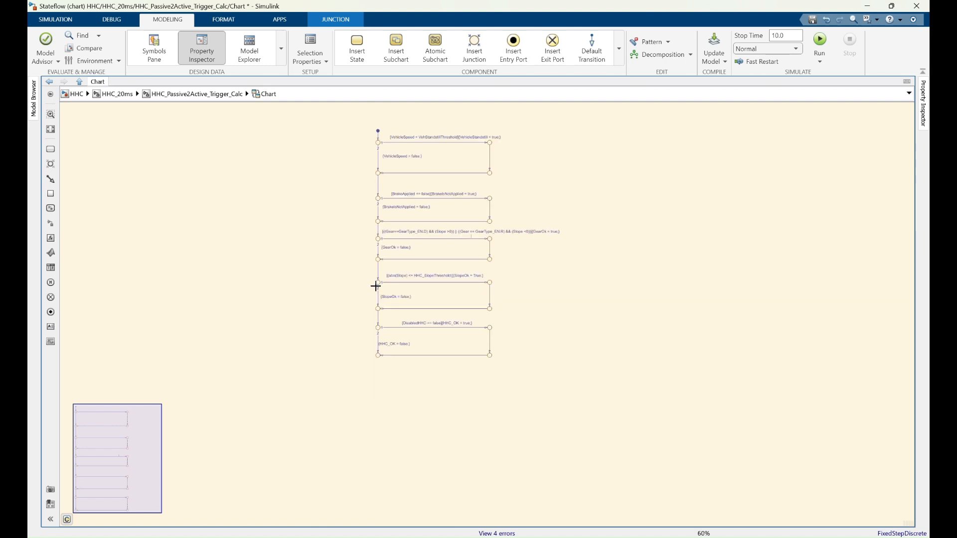
{"action": "scroll", "coordinate": [378, 297], "scroll_direction": "up", "scroll_amount": 4}
{"action": "left_click_drag", "start_coordinate": [377, 373], "coordinate": [659, 414]}
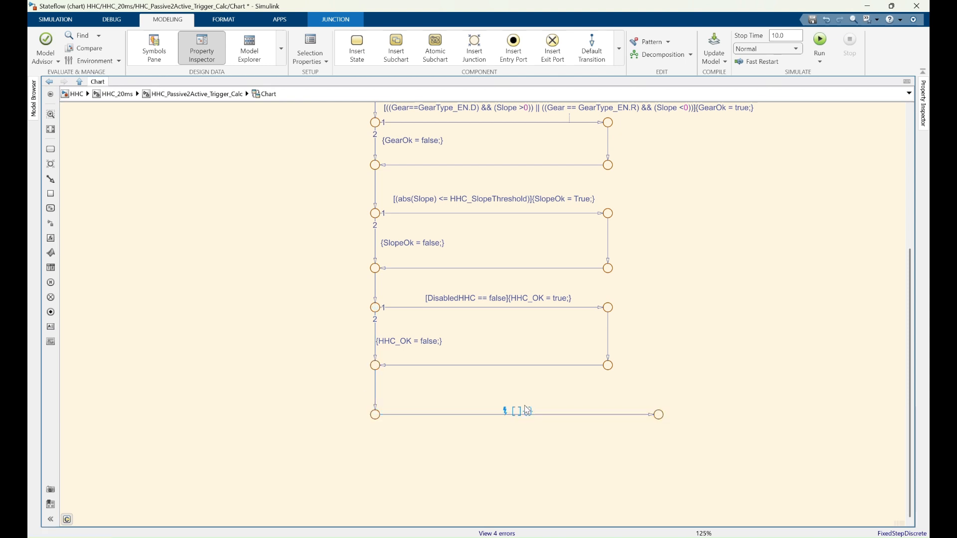
{"action": "left_click", "coordinate": [517, 411]}
{"action": "scroll", "coordinate": [414, 424], "scroll_direction": "down", "scroll_amount": 2}
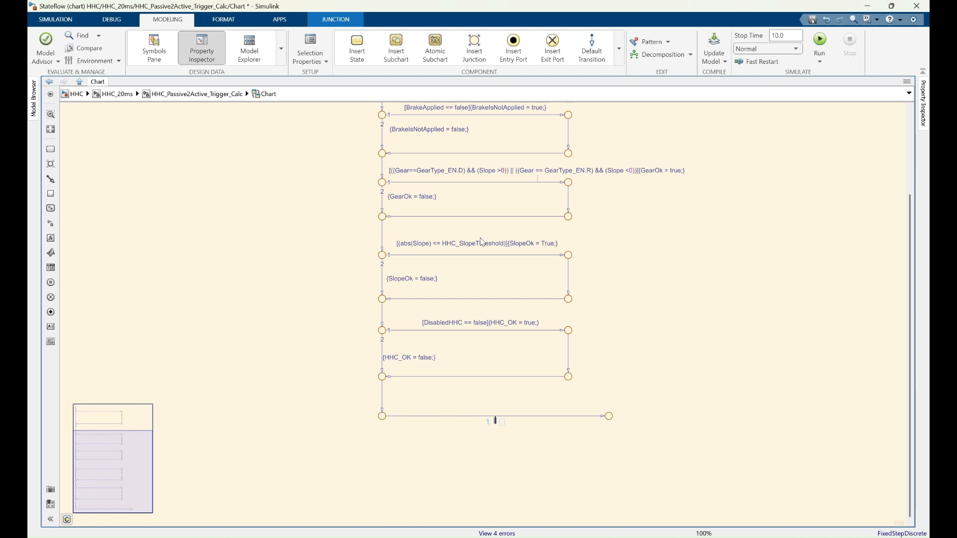
{"action": "scroll", "coordinate": [450, 306], "scroll_direction": "down", "scroll_amount": 1}
{"action": "scroll", "coordinate": [505, 181], "scroll_direction": "up", "scroll_amount": 3}
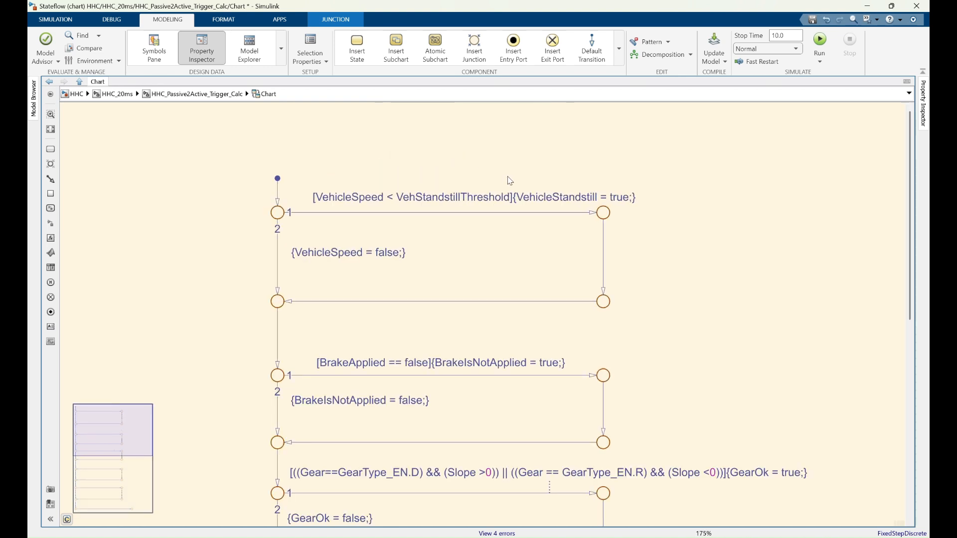
Begin the final horizontal transition's condition with VehicleStandstill == true, reusing the flag name from the standstill check.
{"action": "double_click", "coordinate": [542, 198]}
{"action": "key", "text": "ctrl+c"}
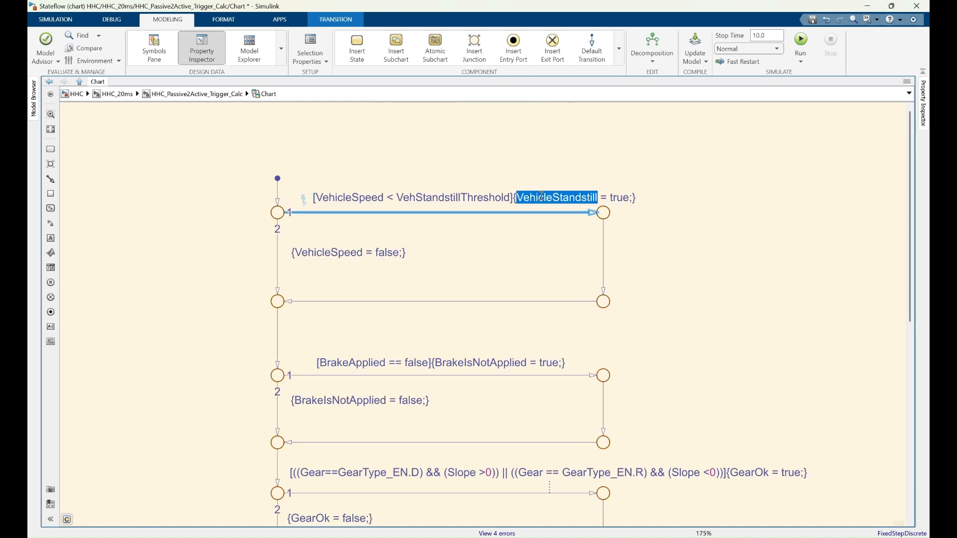
{"action": "scroll", "coordinate": [476, 302], "scroll_direction": "down", "scroll_amount": 3}
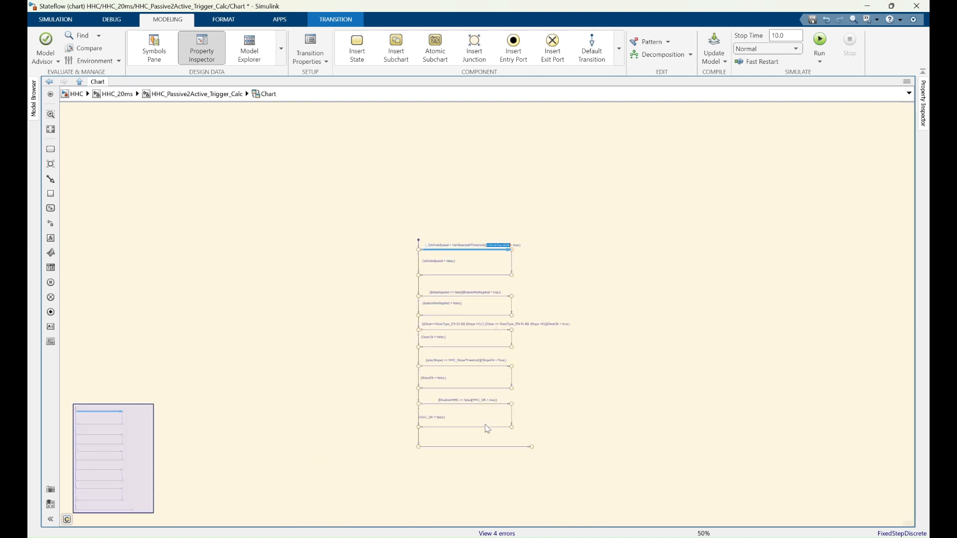
{"action": "scroll", "coordinate": [486, 428], "scroll_direction": "up", "scroll_amount": 3}
{"action": "left_click", "coordinate": [442, 487]}
{"action": "left_click", "coordinate": [460, 469]}
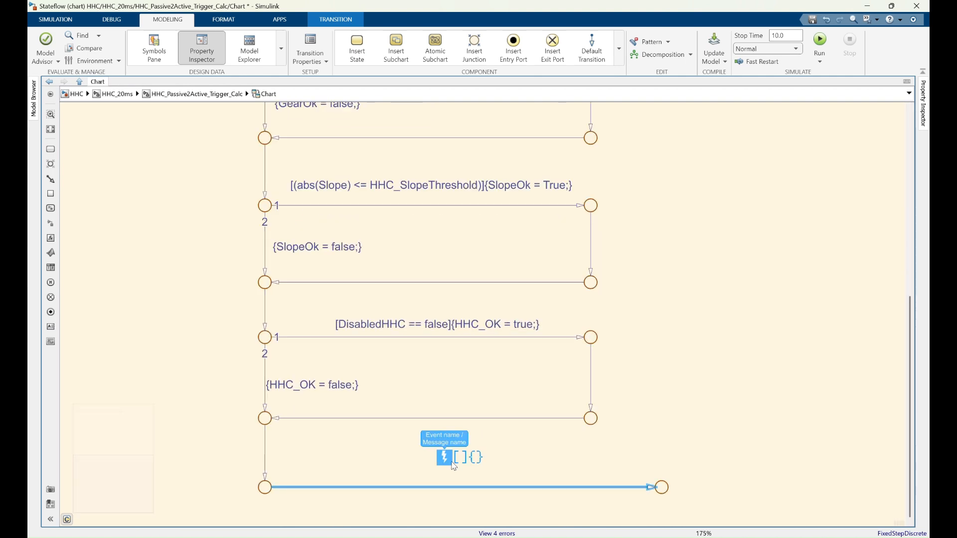
{"action": "key", "text": "ctrl+v"}
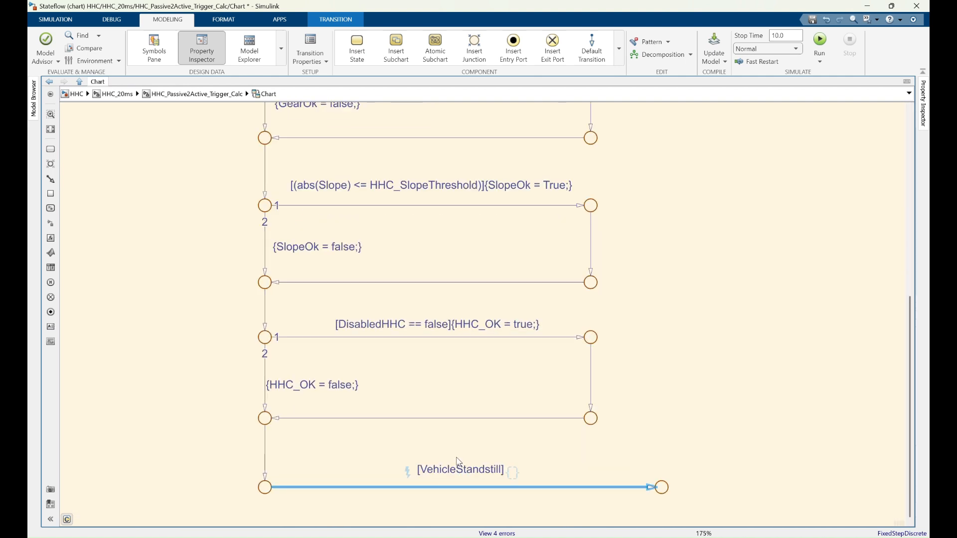
{"action": "type", "text": "=="}
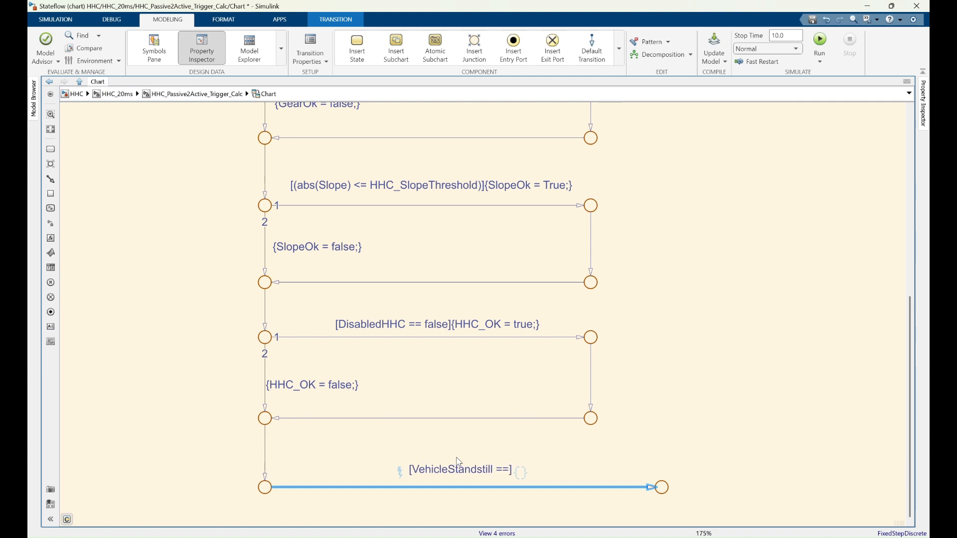
{"action": "type", "text": " tru"}
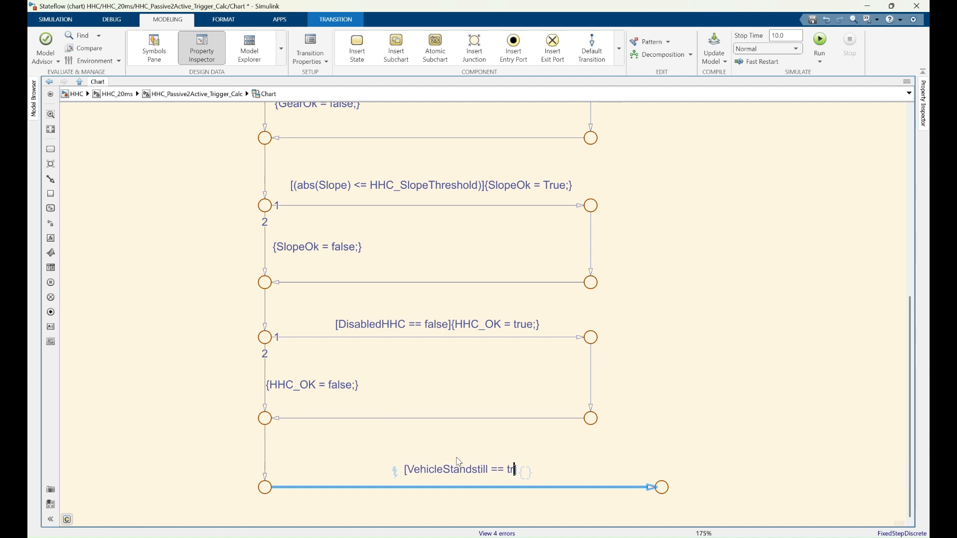
{"action": "type", "text": "e"}
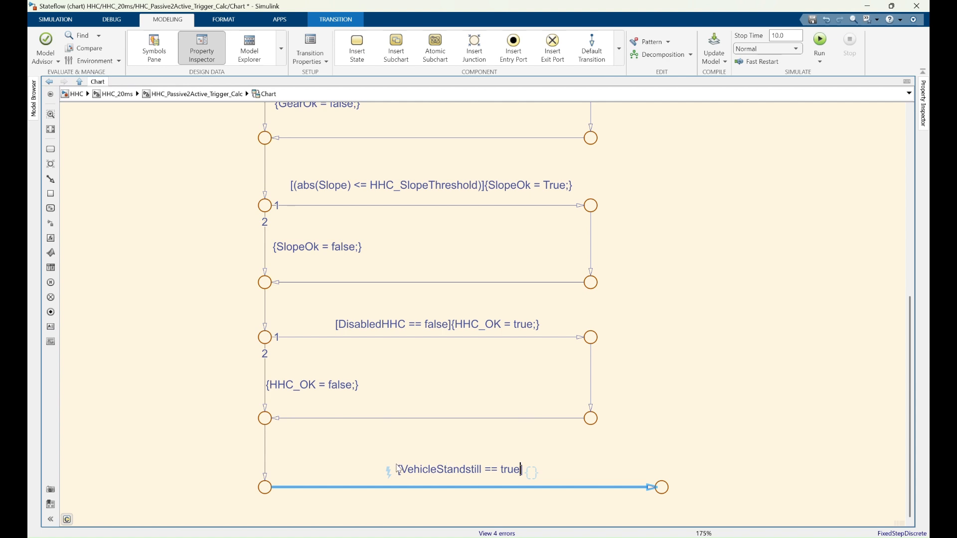
Enclose VehicleStandstill == true in parentheses in the final transition's condition and append && ( for another term.
{"action": "left_click", "coordinate": [408, 467]}
{"action": "type", "text": "("}
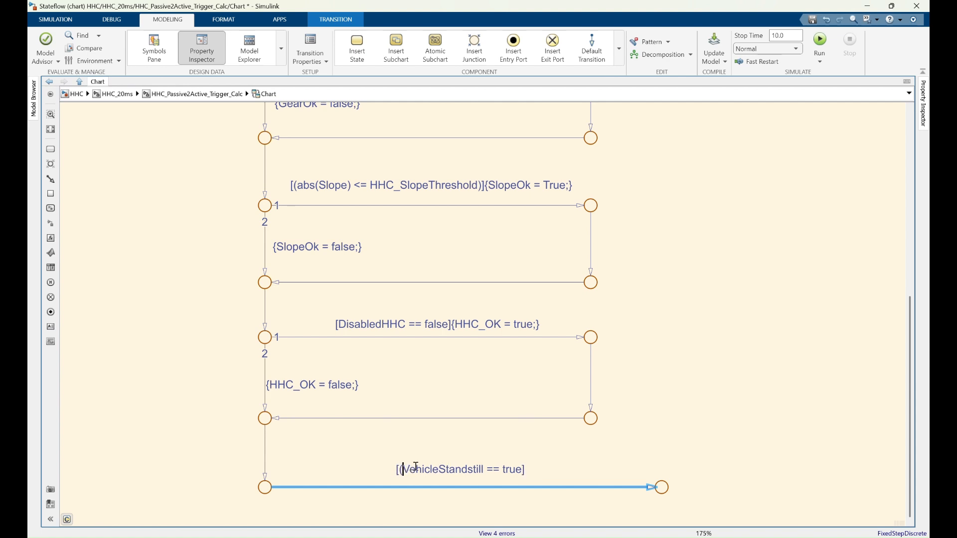
{"action": "type", "text": ") && ("}
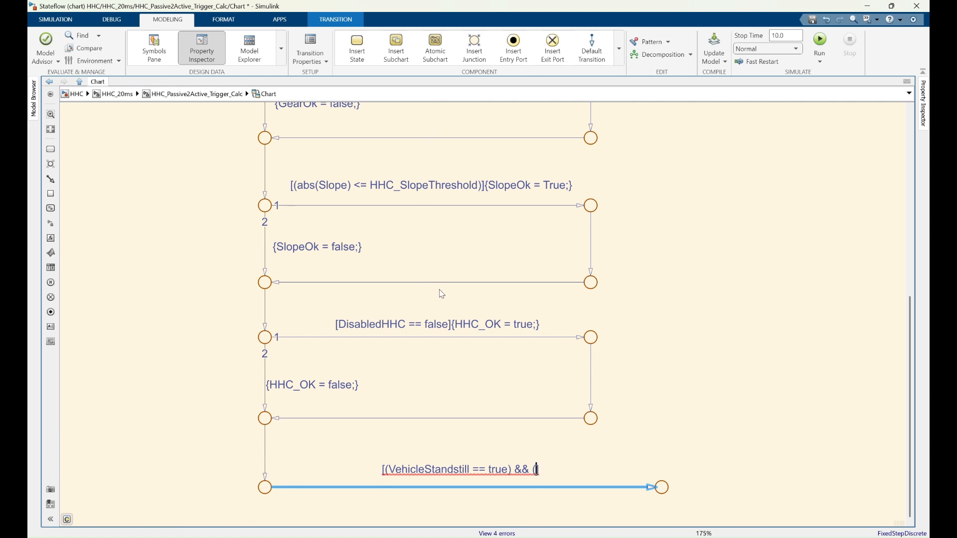
Add BrakeIsNotApplied == true as the second parenthesized term, copying the flag name from the brake check, and begin the gear term with && (Gear.
{"action": "scroll", "coordinate": [441, 294], "scroll_direction": "down", "scroll_amount": 3}
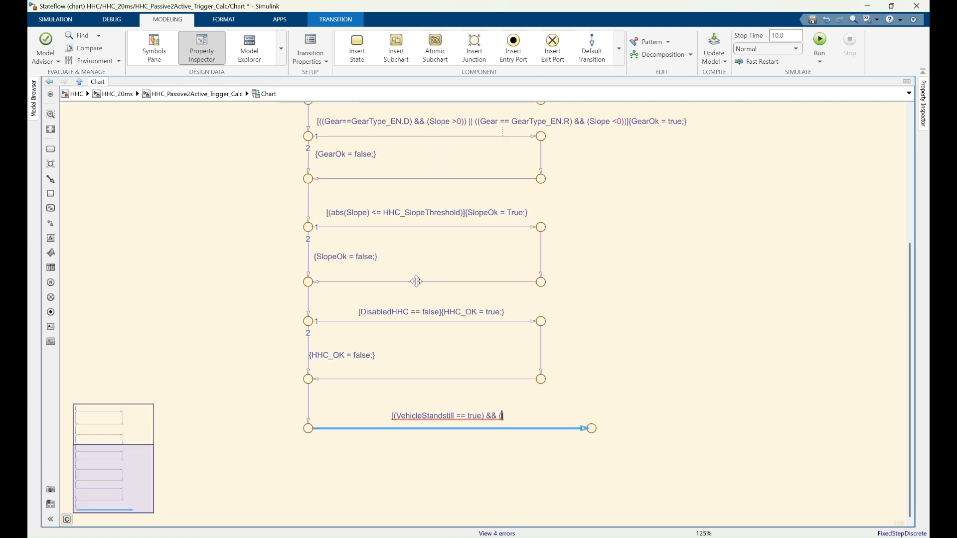
{"action": "scroll", "coordinate": [378, 221], "scroll_direction": "down", "scroll_amount": 1}
{"action": "scroll", "coordinate": [379, 221], "scroll_direction": "up", "scroll_amount": 1}
{"action": "scroll", "coordinate": [379, 220], "scroll_direction": "down", "scroll_amount": 1}
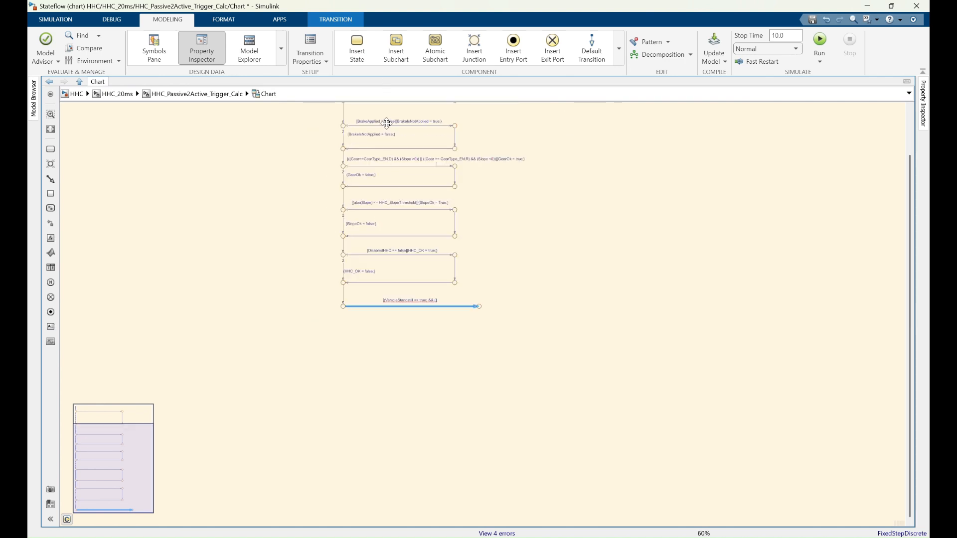
{"action": "scroll", "coordinate": [383, 127], "scroll_direction": "up", "scroll_amount": 4}
{"action": "left_click", "coordinate": [475, 143]}
{"action": "double_click", "coordinate": [475, 143]}
{"action": "key", "text": "ctrl+c"}
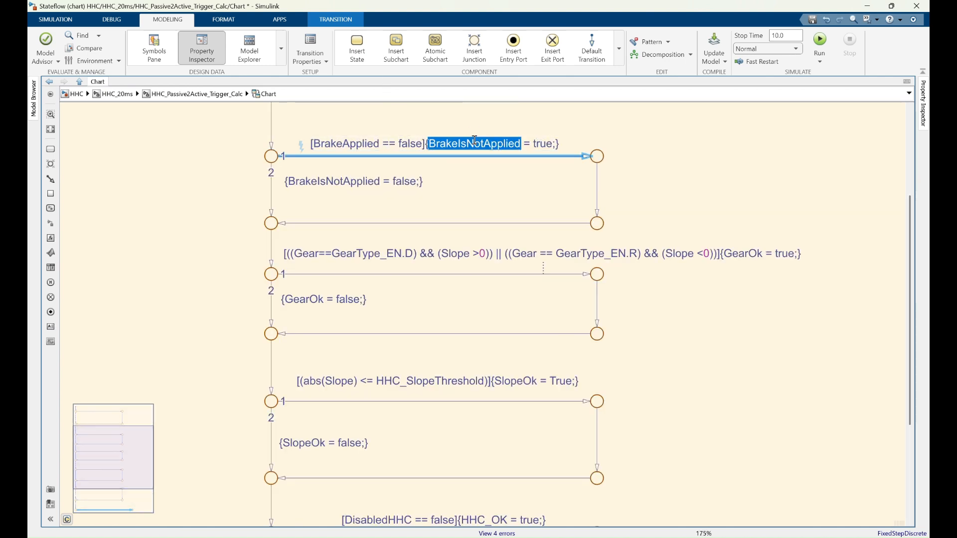
{"action": "scroll", "coordinate": [448, 225], "scroll_direction": "down", "scroll_amount": 3}
{"action": "scroll", "coordinate": [442, 371], "scroll_direction": "up", "scroll_amount": 3}
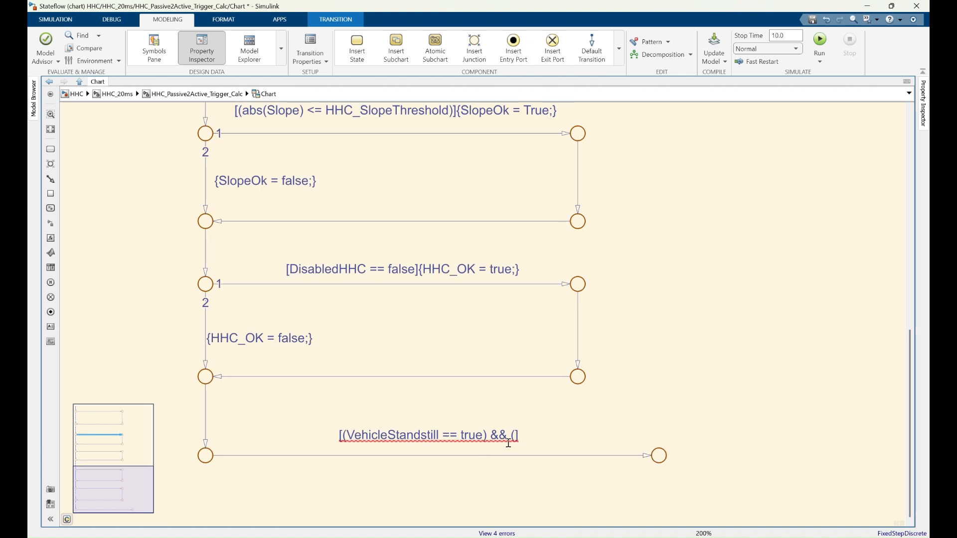
{"action": "left_click", "coordinate": [515, 435]}
{"action": "key", "text": "ctrl+v"}
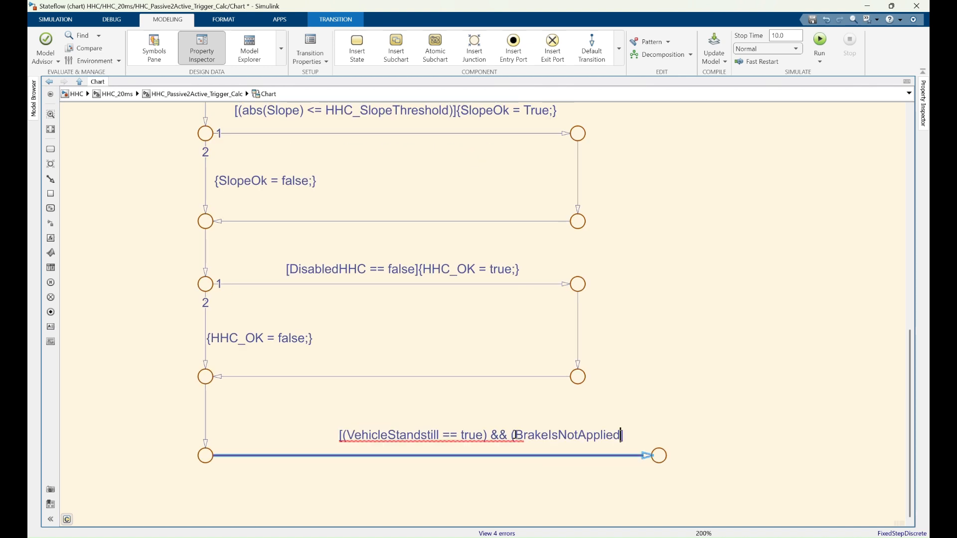
{"action": "type", "text": "="}
{"action": "type", "text": "true) && (Gear"}
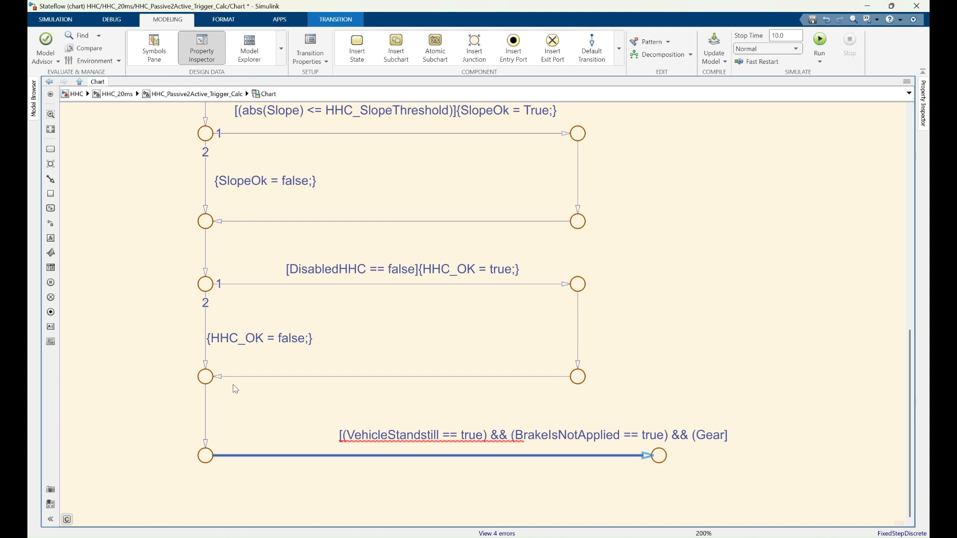
Complete the gear term as (GearOk == true) and append && (SlopeOk == true) to the final condition.
{"action": "scroll", "coordinate": [233, 391], "scroll_direction": "down", "scroll_amount": 3}
{"action": "type", "text": "Ok == "}
{"action": "type", "text": "true"}
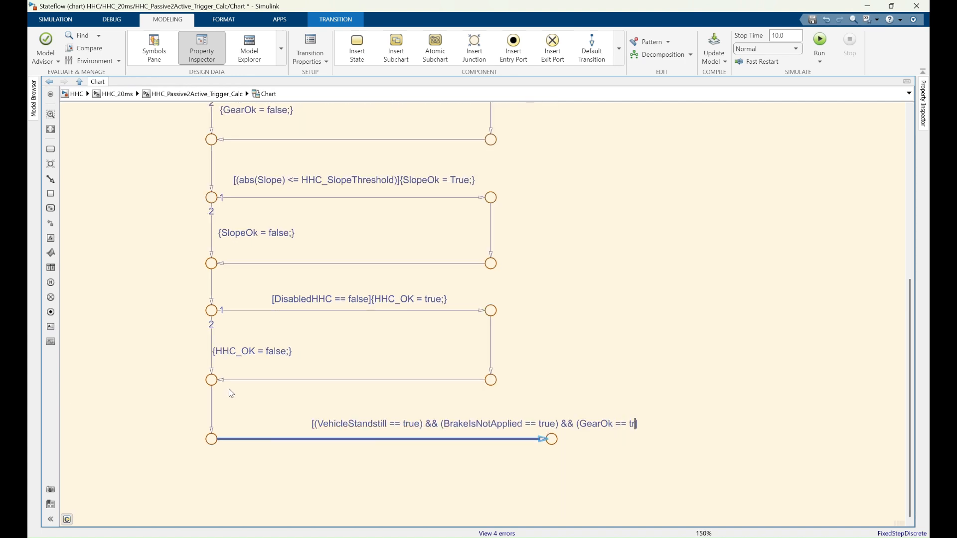
{"action": "type", "text": ") && "}
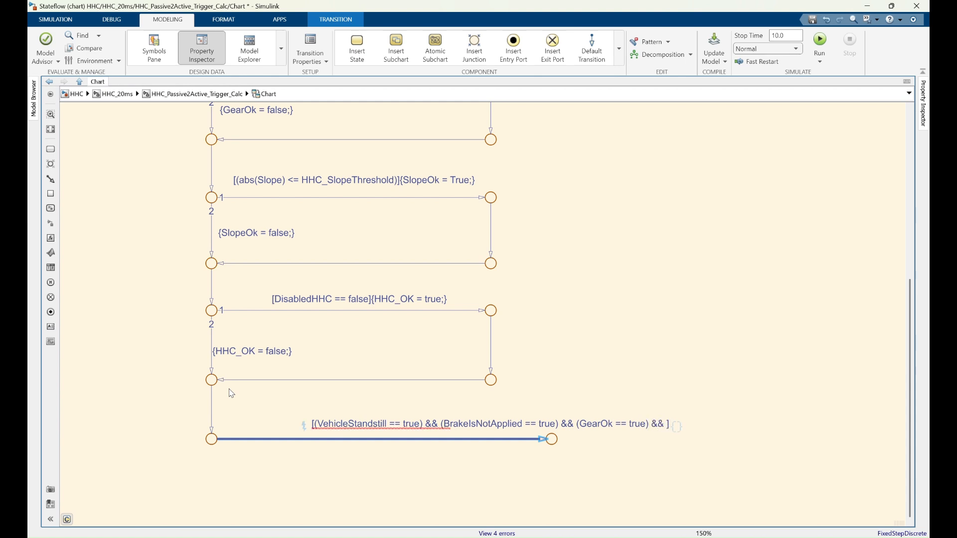
{"action": "type", "text": "("}
{"action": "type", "text": "SlopeO"}
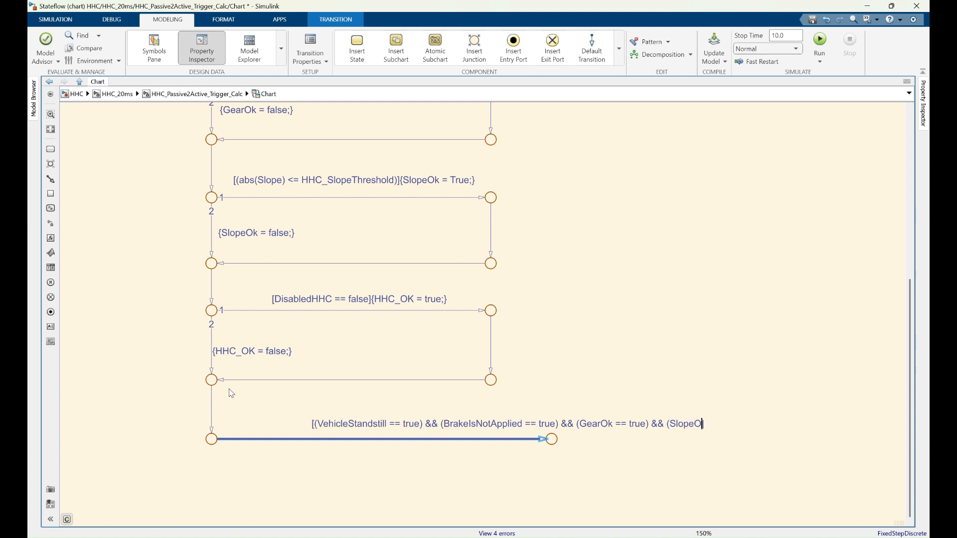
{"action": "type", "text": "k == true]"}
{"action": "type", "text": ") ]"}
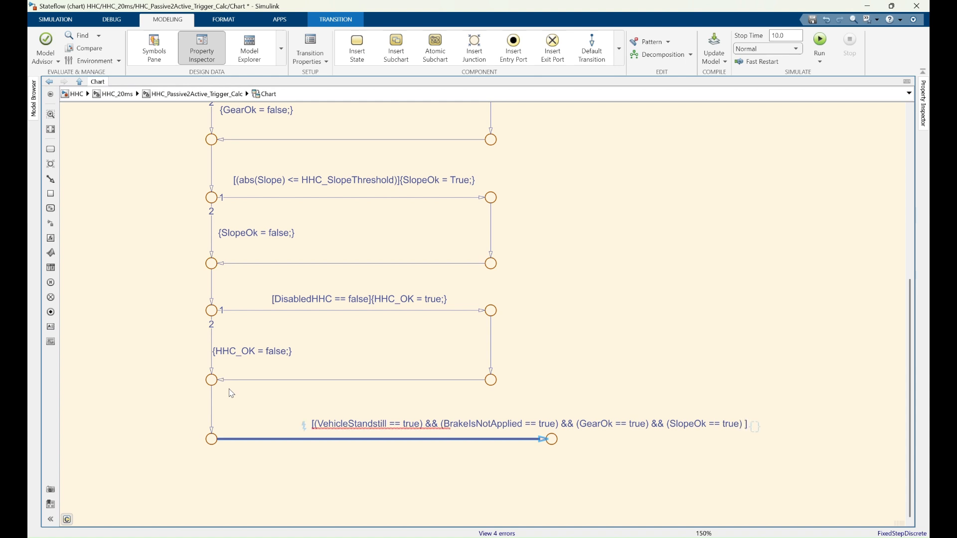
Append && (HHC_OK == true)) as the last term of the final condition.
{"action": "type", "text": " && ("}
{"action": "type", "text": "H"}
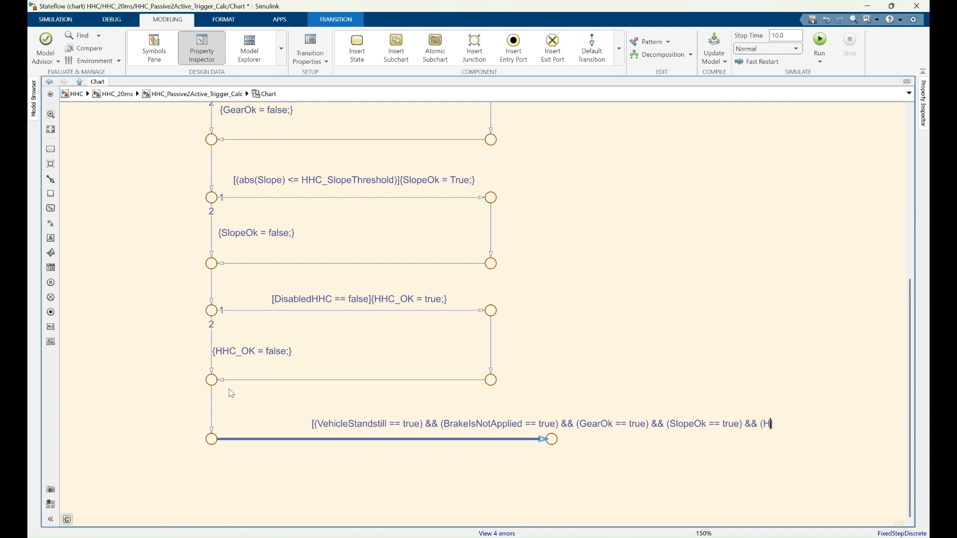
{"action": "type", "text": "HC_OK == true)"}
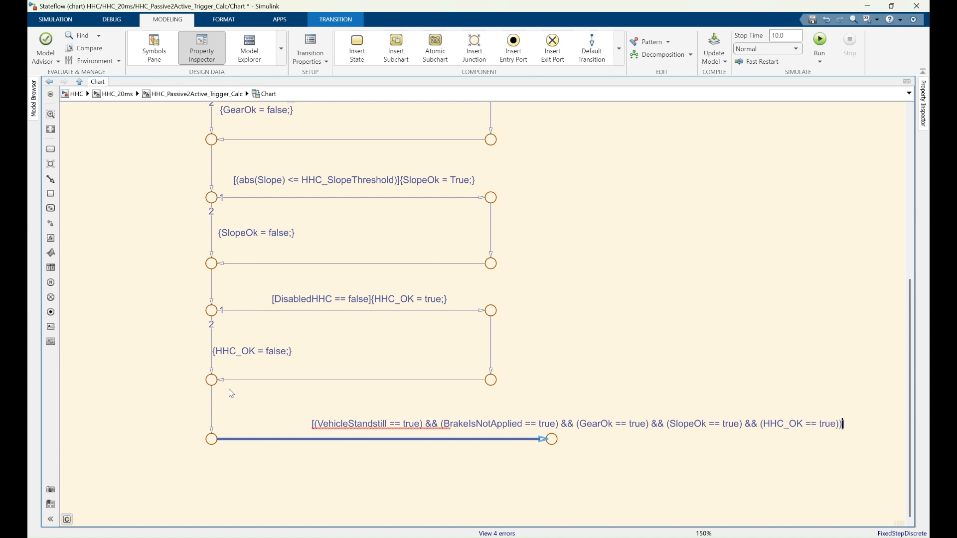
{"action": "left_click", "coordinate": [467, 330]}
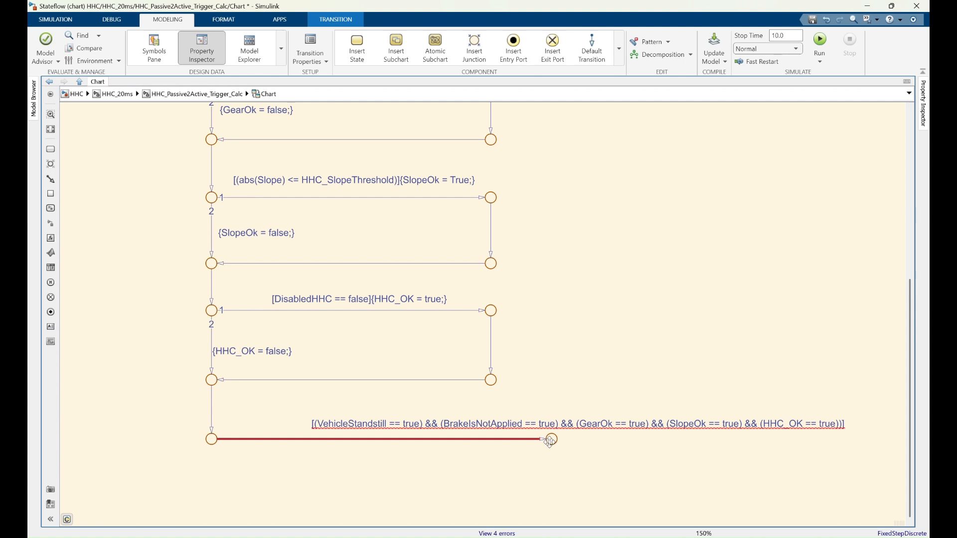
Move the final condition's label left, closer to the start of its transition, and add a second opening parenthesis before VehicleStandstill.
{"action": "left_click_drag", "start_coordinate": [564, 423], "coordinate": [486, 417]}
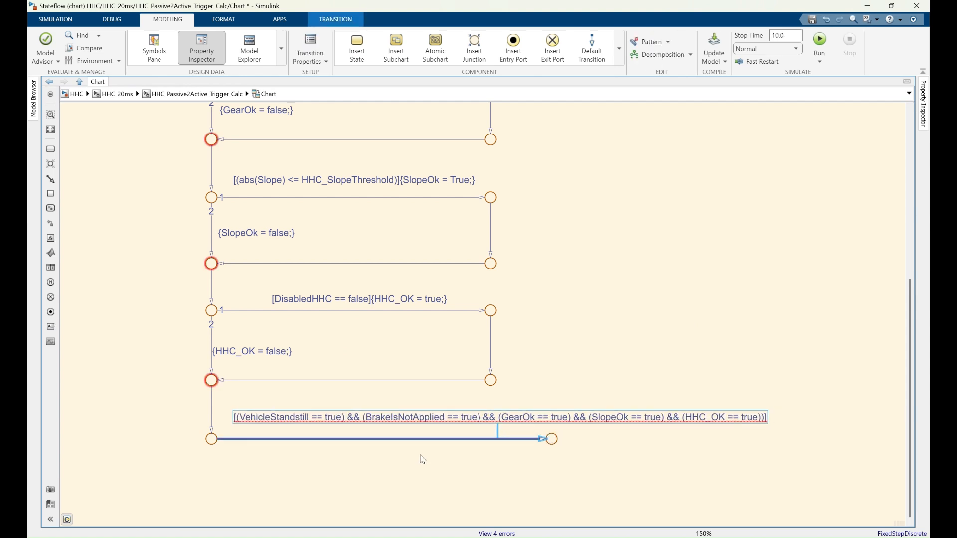
{"action": "left_click", "coordinate": [242, 417]}
{"action": "type", "text": "("}
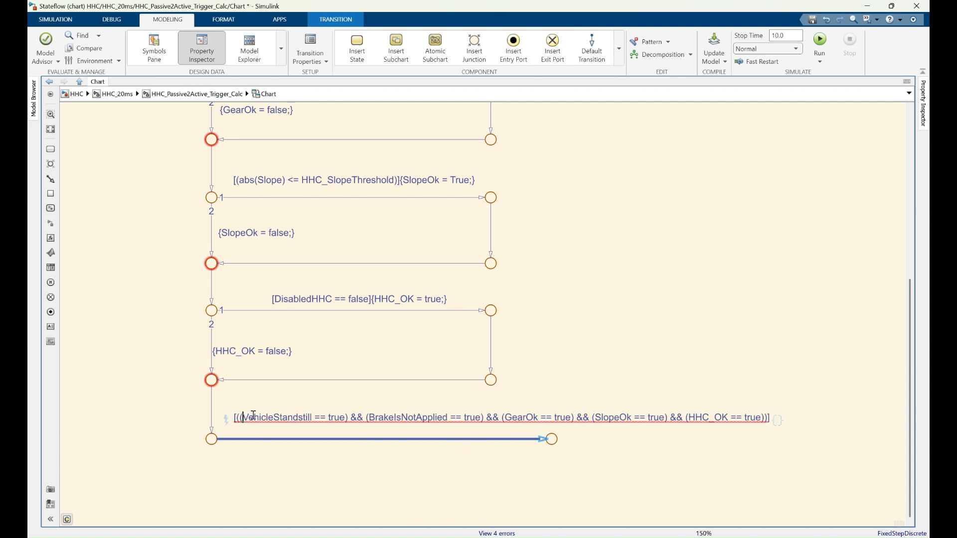
{"action": "left_click", "coordinate": [501, 405]}
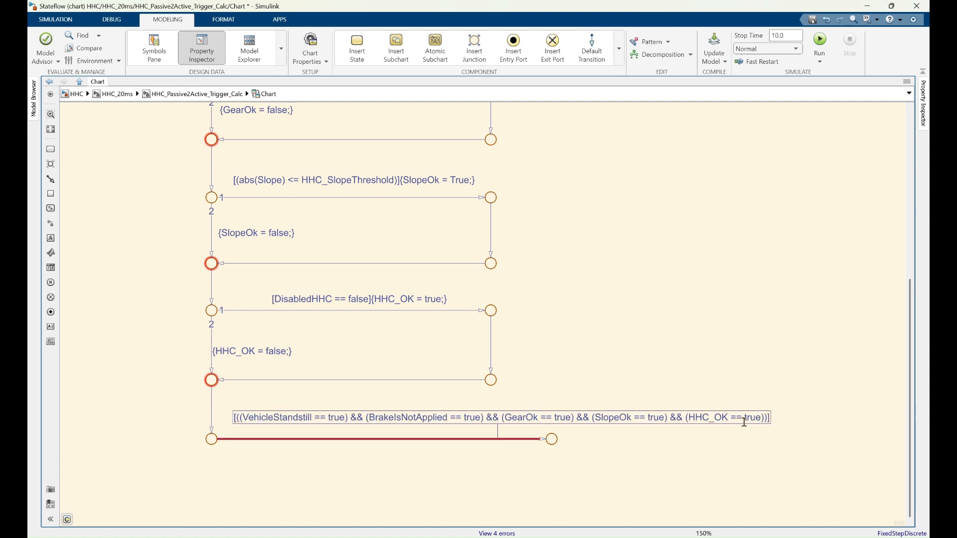
Add the action {Trigger = true;} to the final condition's transition.
{"action": "left_click", "coordinate": [511, 439]}
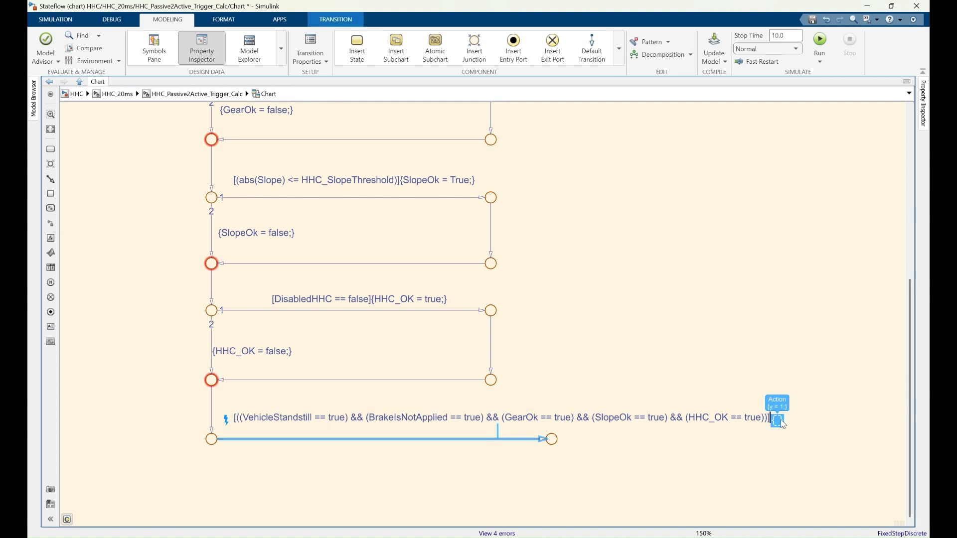
{"action": "left_click", "coordinate": [780, 421]}
{"action": "type", "text": "Trigger = true;}"}
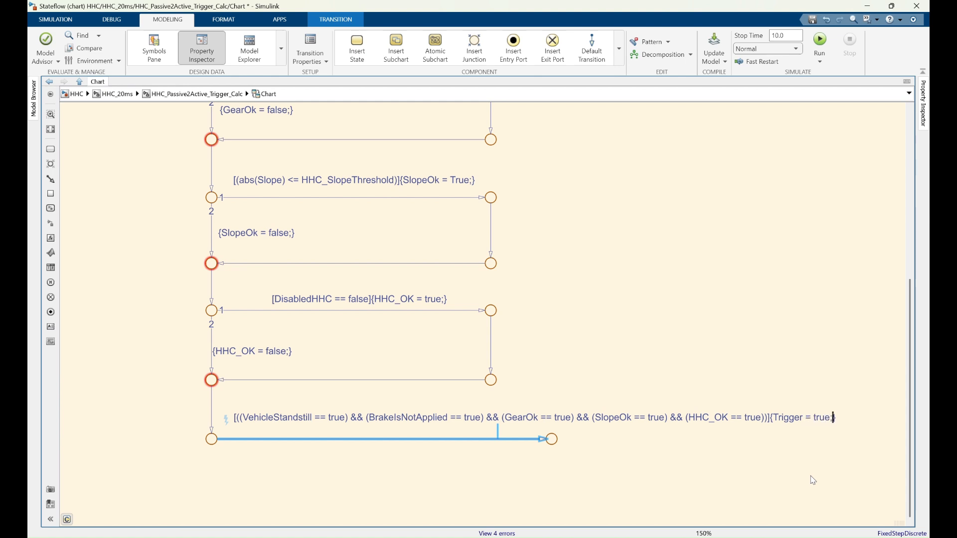
Draw a downward else transition from the final condition's junction to a new junction with the action {trigger = false;}.
{"action": "left_click", "coordinate": [241, 464]}
{"action": "left_click_drag", "start_coordinate": [210, 446], "coordinate": [211, 498]}
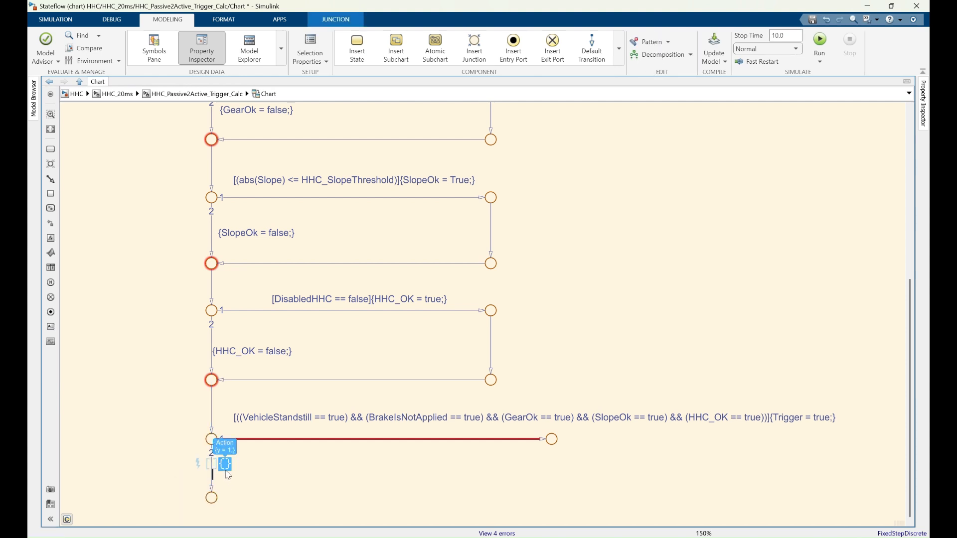
{"action": "type", "text": "{trigger = false"}
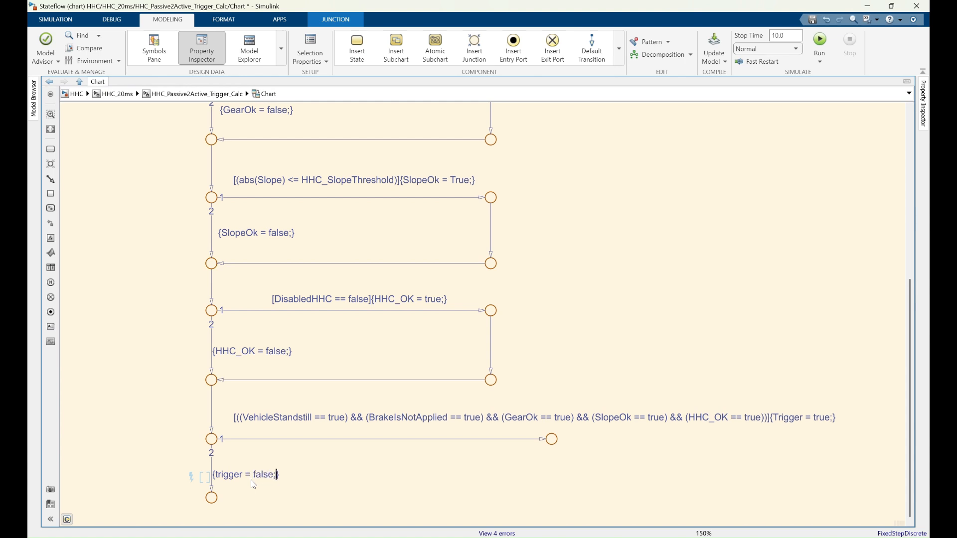
{"action": "type", "text": ";"}
{"action": "left_click", "coordinate": [378, 477]}
Close the trigger block from its true junction back to the else junction, and extend the flow downward to an end junction.
{"action": "mouse_move", "coordinate": [555, 446]}
{"action": "left_mouse_down"}
{"action": "mouse_move", "coordinate": [551, 496]}
{"action": "mouse_move", "coordinate": [215, 497]}
{"action": "left_mouse_up"}
{"action": "scroll", "coordinate": [328, 399], "scroll_direction": "down", "scroll_amount": 5}
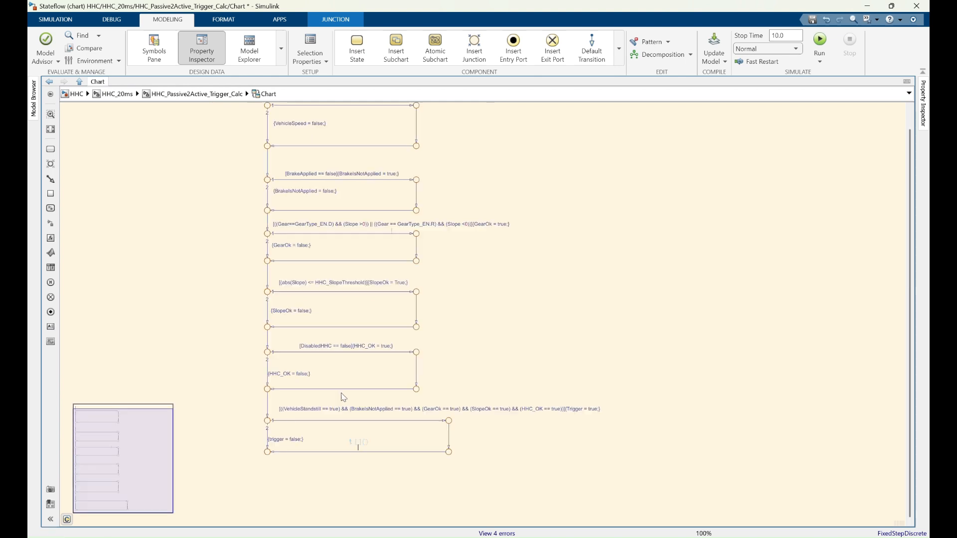
{"action": "scroll", "coordinate": [313, 444], "scroll_direction": "up", "scroll_amount": 6}
{"action": "left_click_drag", "start_coordinate": [232, 432], "coordinate": [235, 478]}
{"action": "left_click", "coordinate": [307, 474]}
Show the chart's symbols and widen their list enough to read the full names.
{"action": "scroll", "coordinate": [309, 470], "scroll_direction": "down", "scroll_amount": 5}
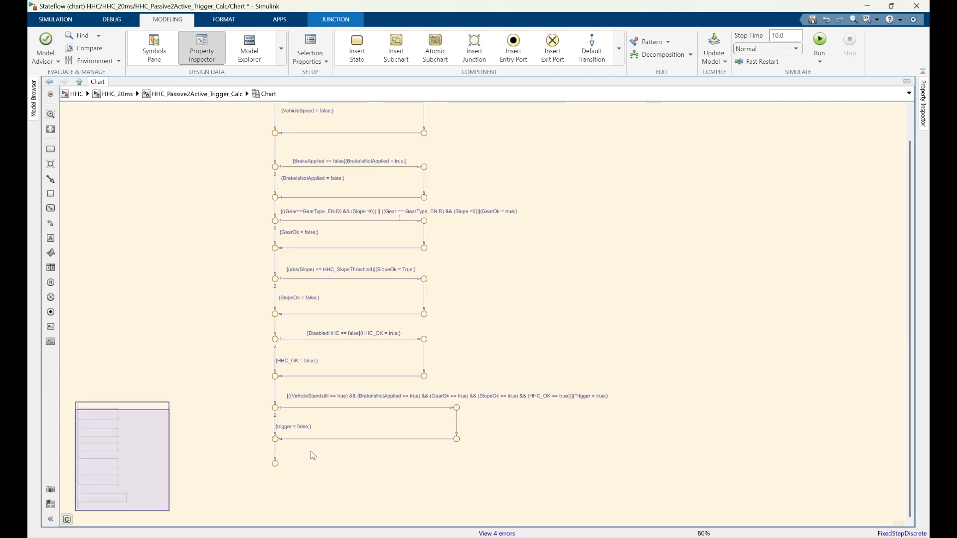
{"action": "scroll", "coordinate": [308, 445], "scroll_direction": "up", "scroll_amount": 1}
{"action": "scroll", "coordinate": [301, 453], "scroll_direction": "down", "scroll_amount": 1}
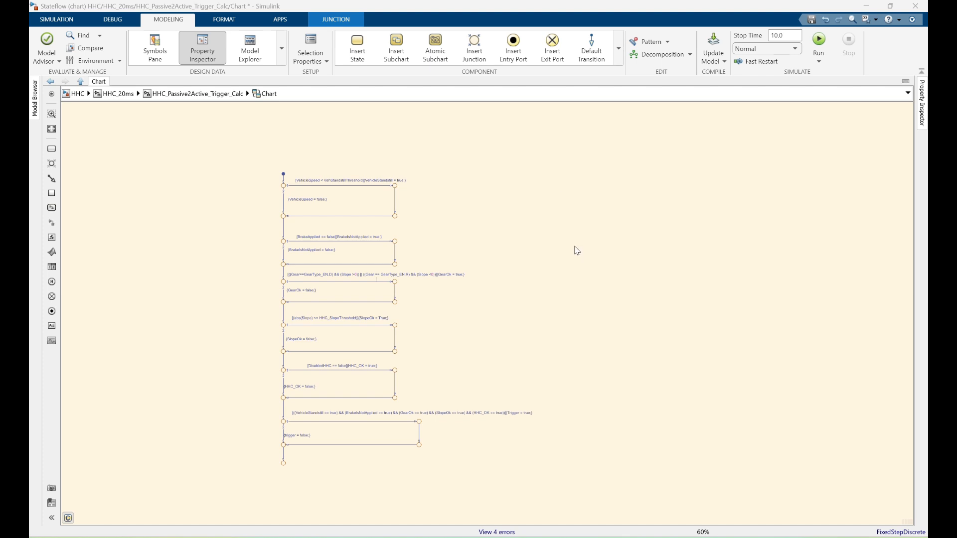
{"action": "left_click", "coordinate": [154, 52]}
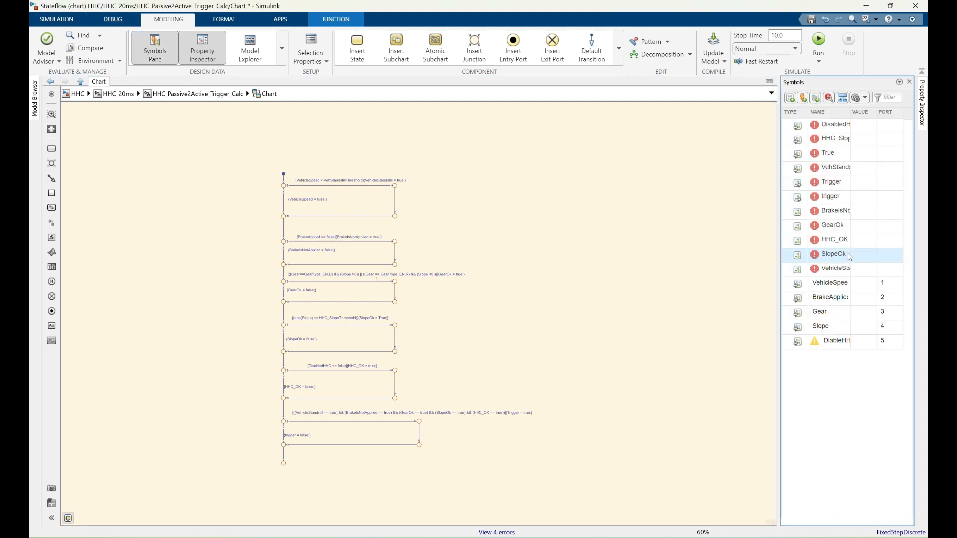
{"action": "left_click_drag", "start_coordinate": [780, 174], "coordinate": [657, 175]}
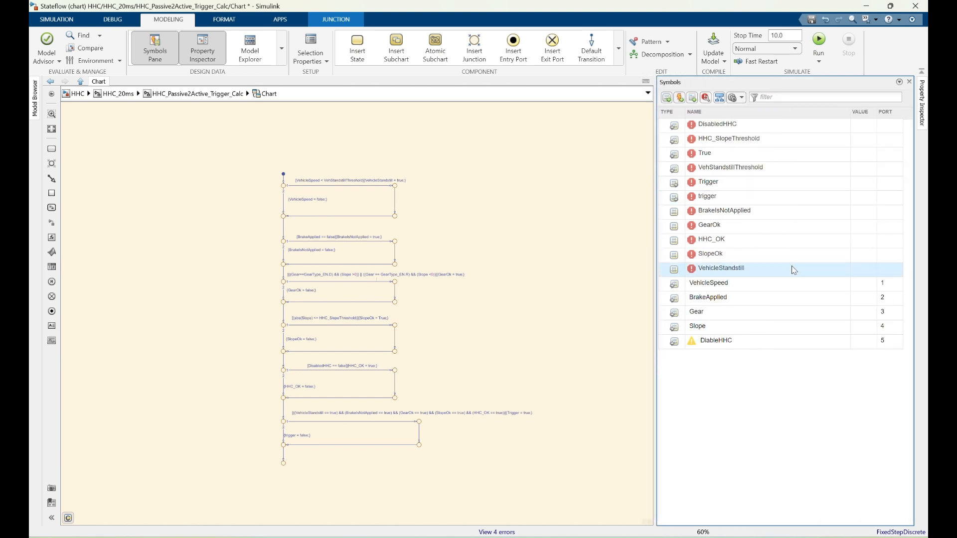
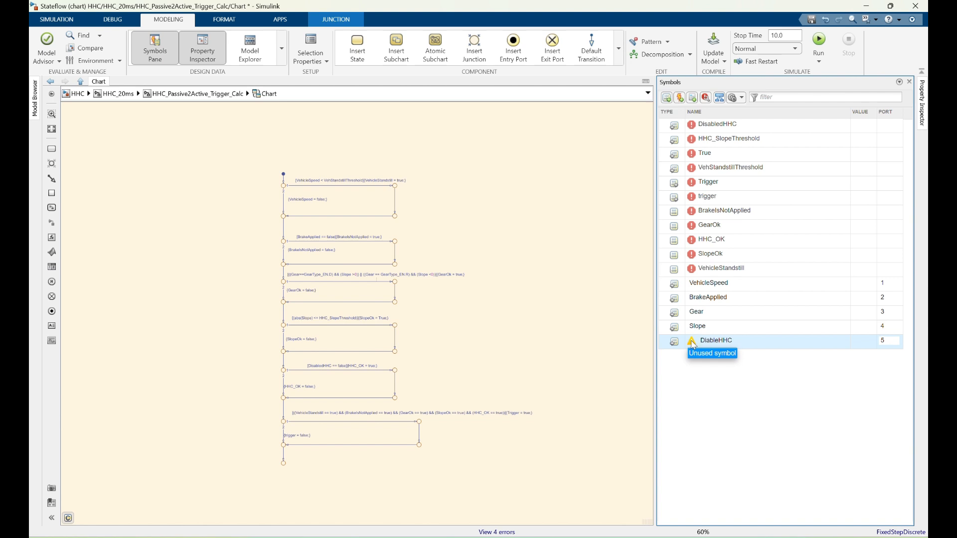
Correct DisabledHHC to DisableHHC in the disable check's condition.
{"action": "scroll", "coordinate": [299, 374], "scroll_direction": "up", "scroll_amount": 6}
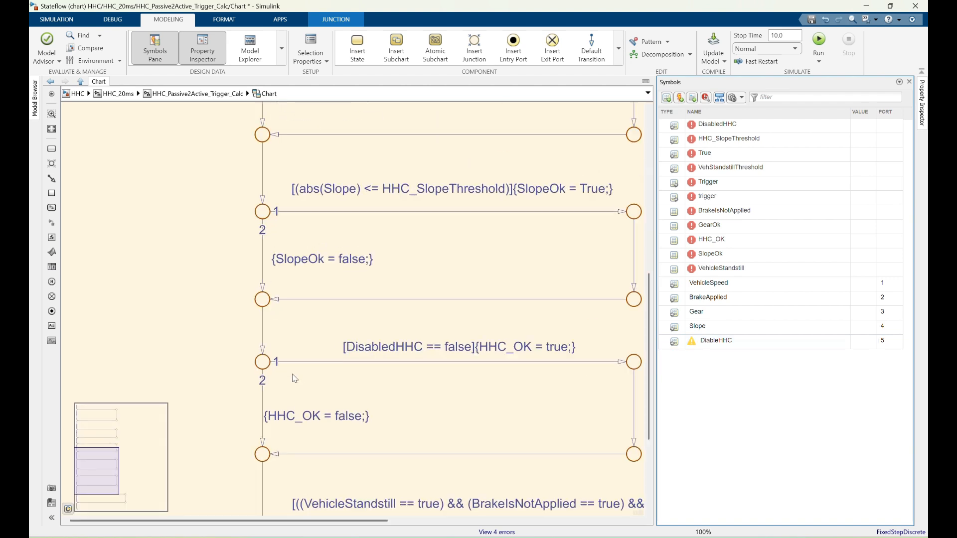
{"action": "left_click", "coordinate": [393, 349]}
{"action": "key", "text": "BackSpace"}
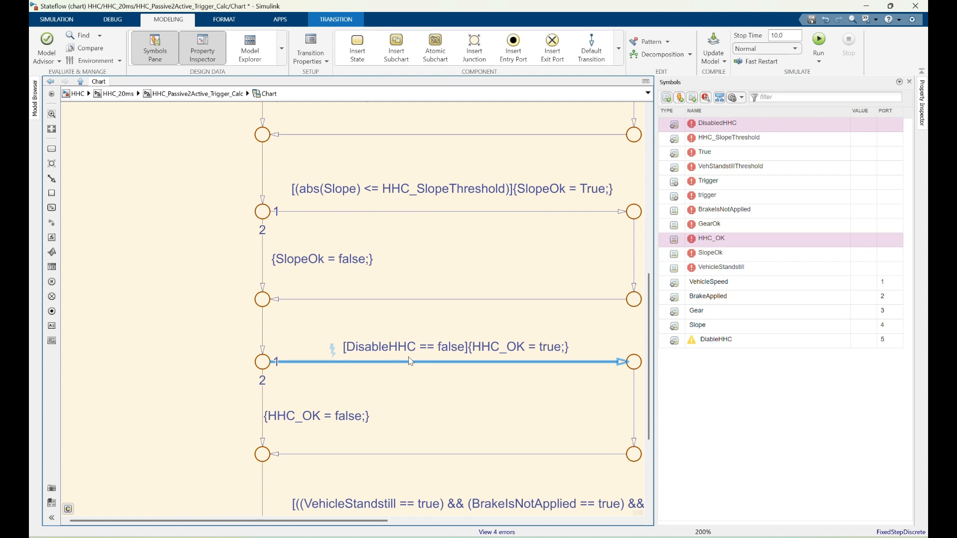
{"action": "left_click", "coordinate": [190, 351]}
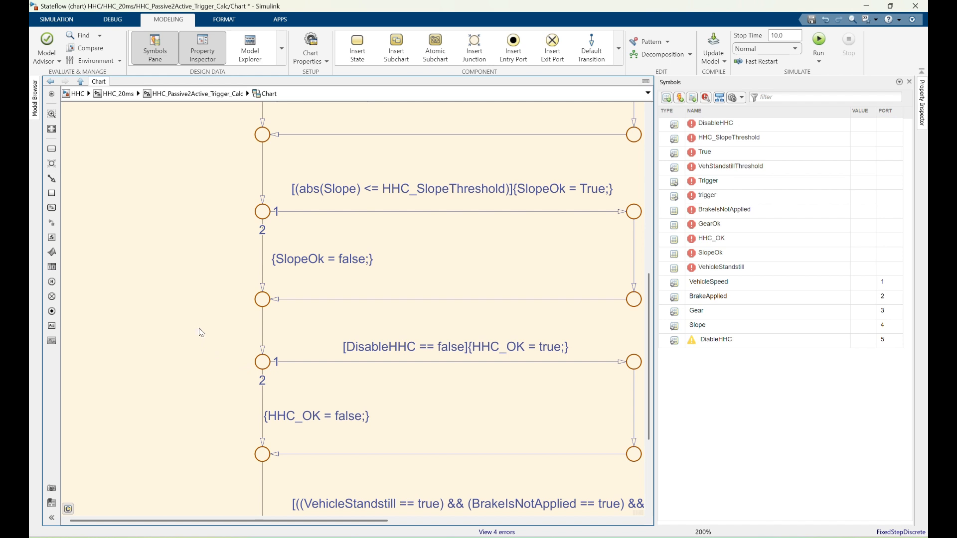
Rename the misspelled input symbol DiableHHC on port 5 to DisableHHC.
{"action": "left_click", "coordinate": [710, 340]}
{"action": "double_click", "coordinate": [710, 340]}
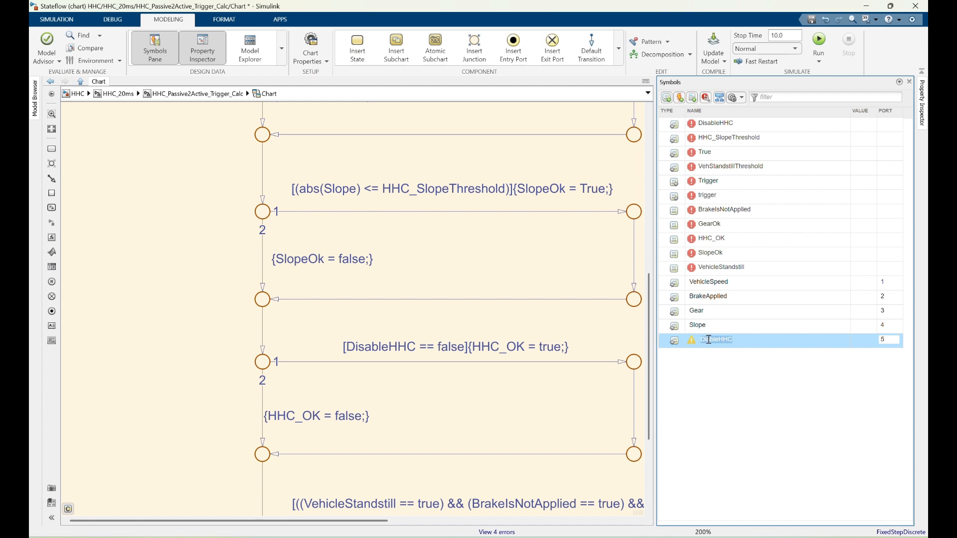
{"action": "left_click", "coordinate": [708, 340]}
{"action": "type", "text": "s"}
{"action": "left_click", "coordinate": [751, 379]}
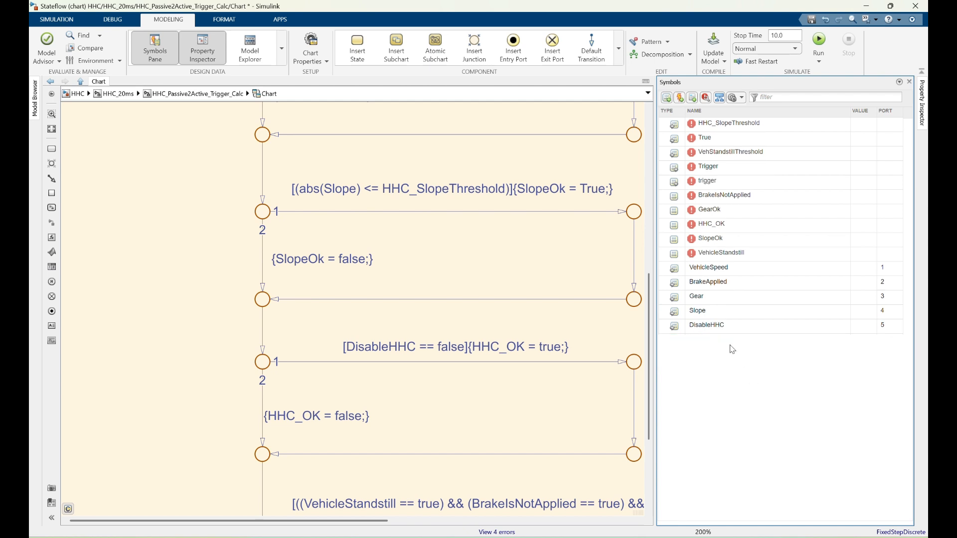
{"action": "scroll", "coordinate": [384, 290], "scroll_direction": "down", "scroll_amount": 6}
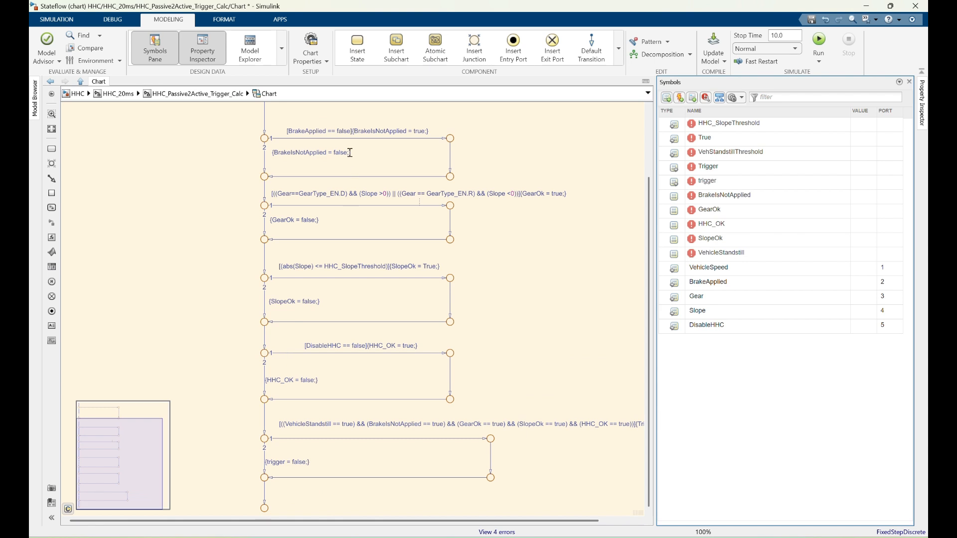
{"action": "scroll", "coordinate": [378, 172], "scroll_direction": "up", "scroll_amount": 5}
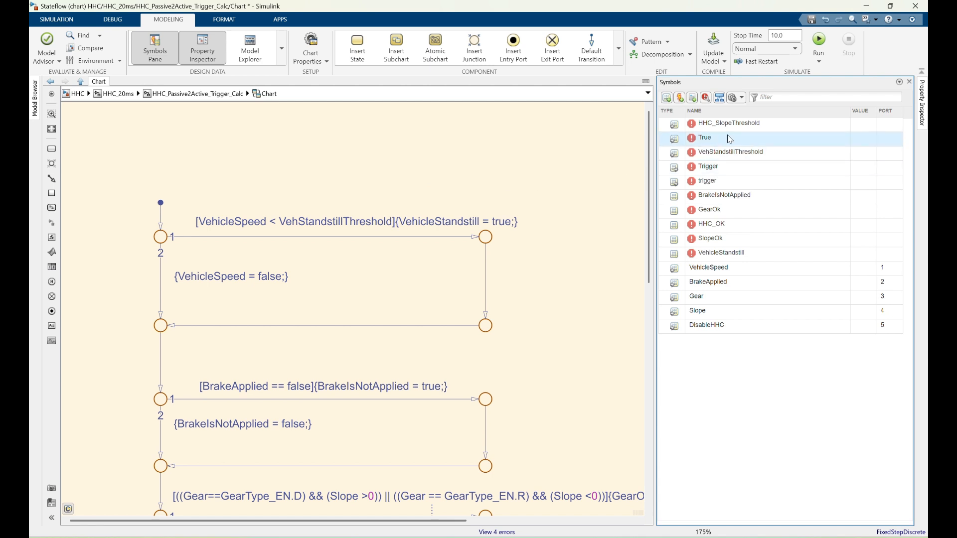
Define the undefined symbols VehicleStandstill and SlopeOk as local data.
{"action": "left_click", "coordinate": [427, 220]}
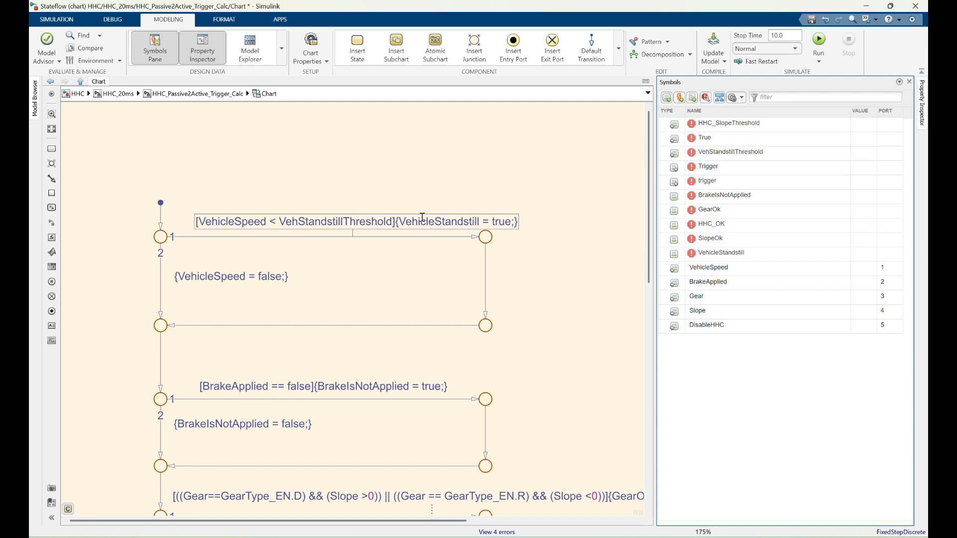
{"action": "left_click", "coordinate": [281, 180]}
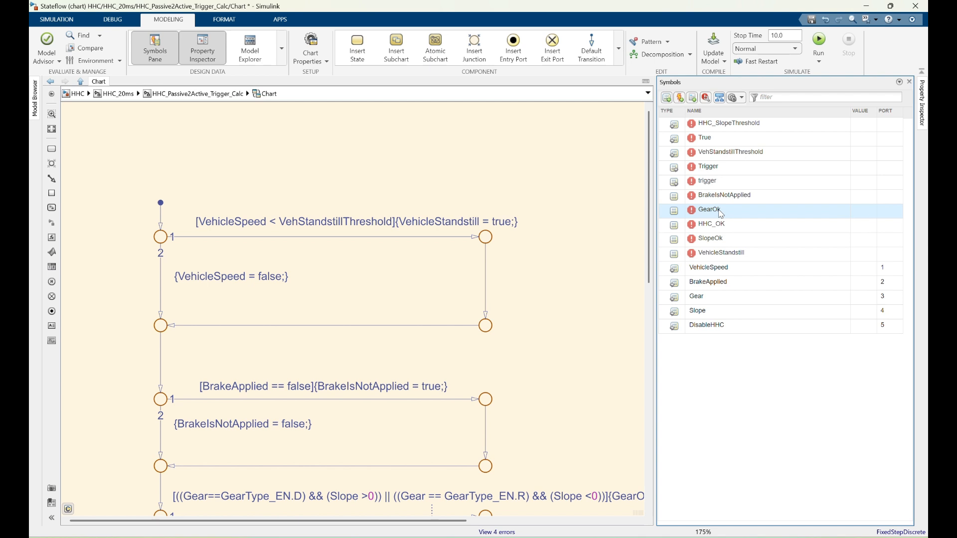
{"action": "left_click", "coordinate": [409, 220]}
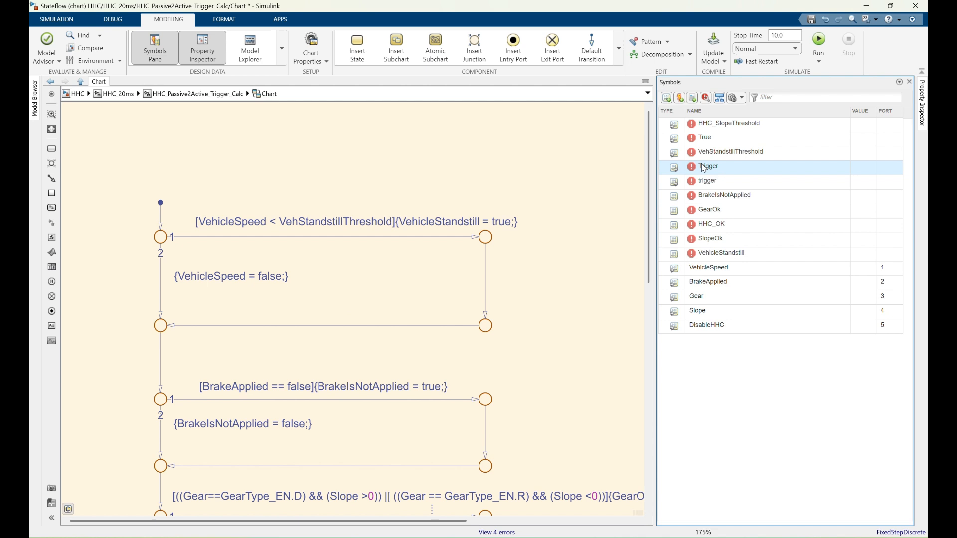
{"action": "left_click", "coordinate": [675, 256]}
{"action": "left_click", "coordinate": [676, 257]}
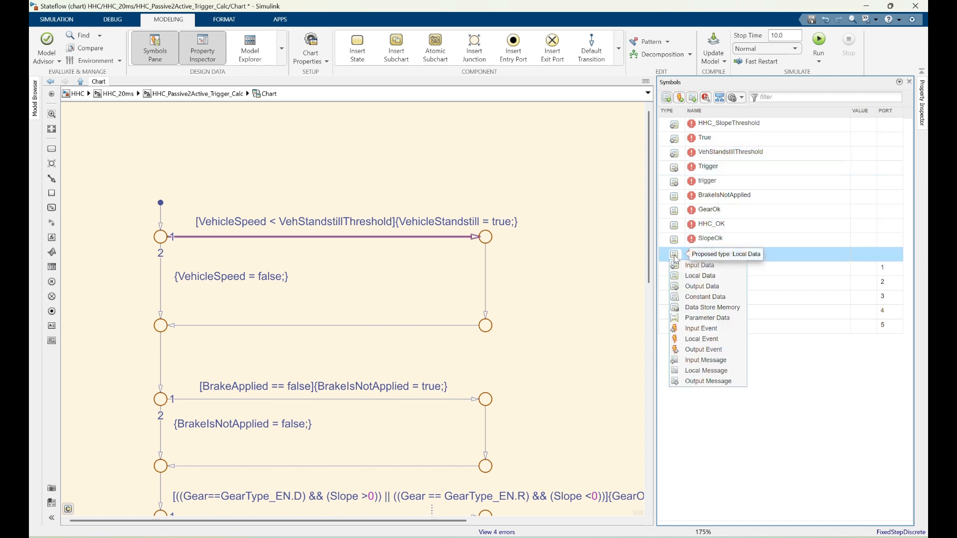
{"action": "left_click", "coordinate": [711, 277]}
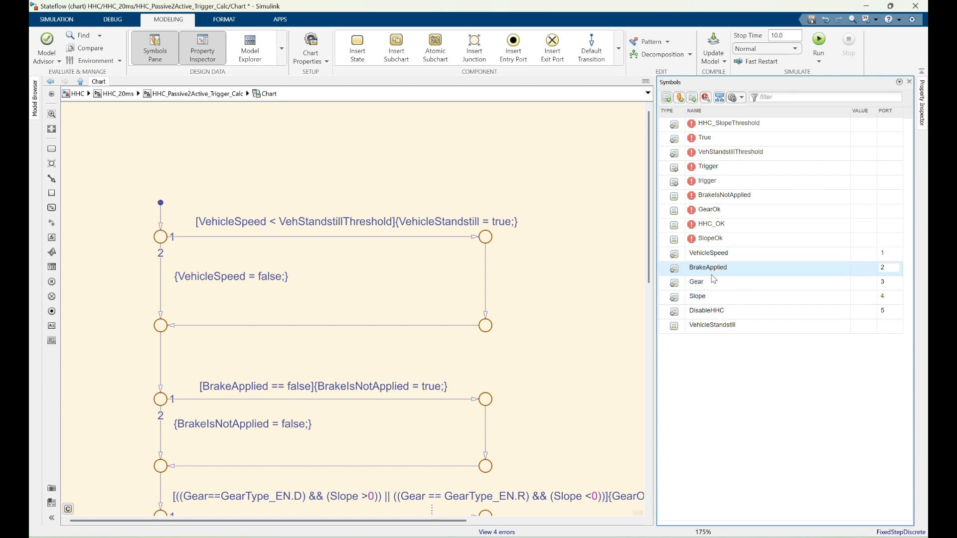
{"action": "left_click", "coordinate": [675, 240]}
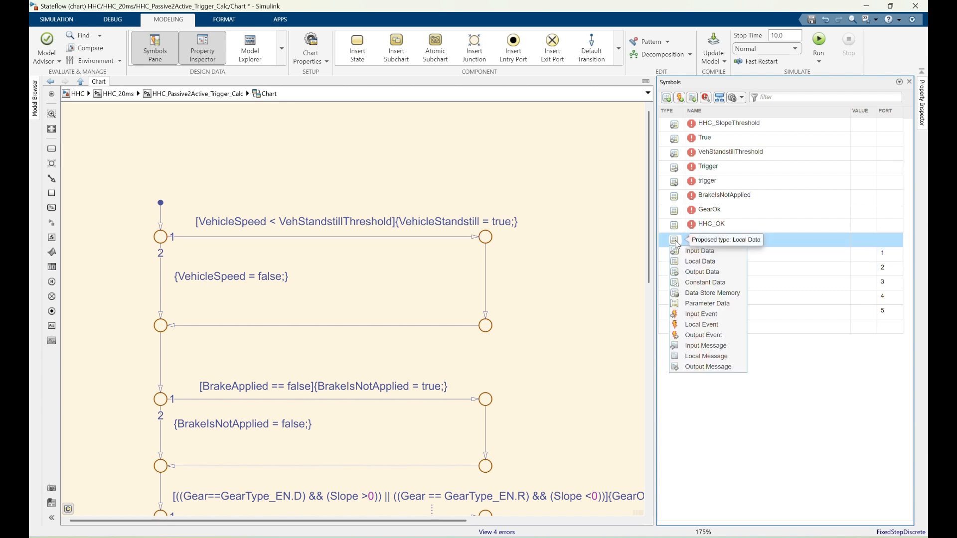
{"action": "left_click", "coordinate": [690, 260]}
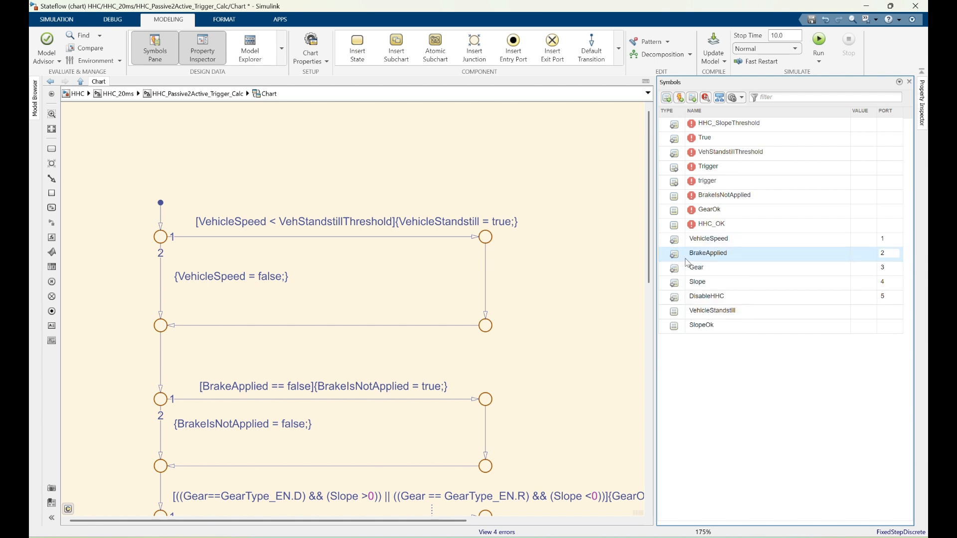
Define the undefined symbols HHC_OK, GearOk and BrakeIsNotApplied as local data.
{"action": "left_click", "coordinate": [674, 225]}
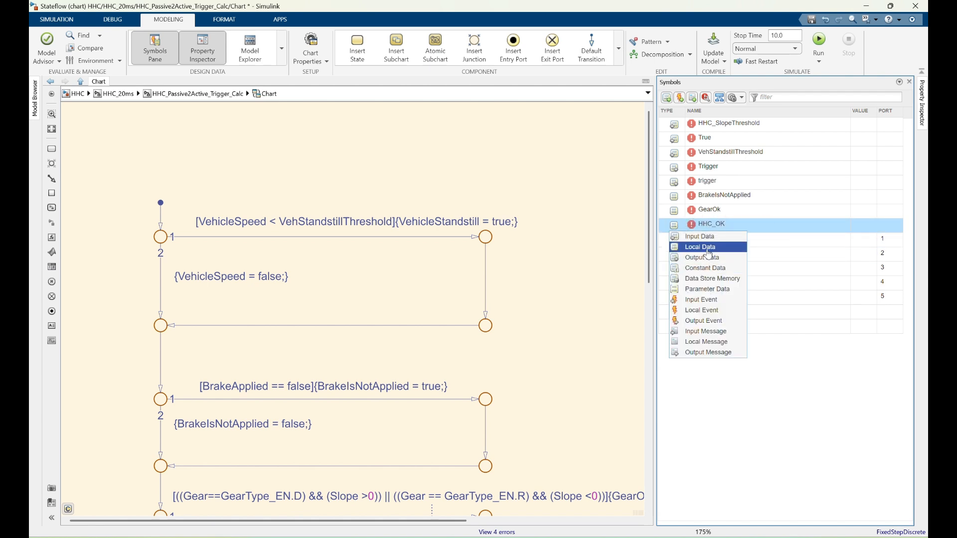
{"action": "left_click", "coordinate": [709, 249]}
{"action": "left_click", "coordinate": [674, 211]}
{"action": "left_click", "coordinate": [694, 232]}
{"action": "left_click", "coordinate": [674, 196]}
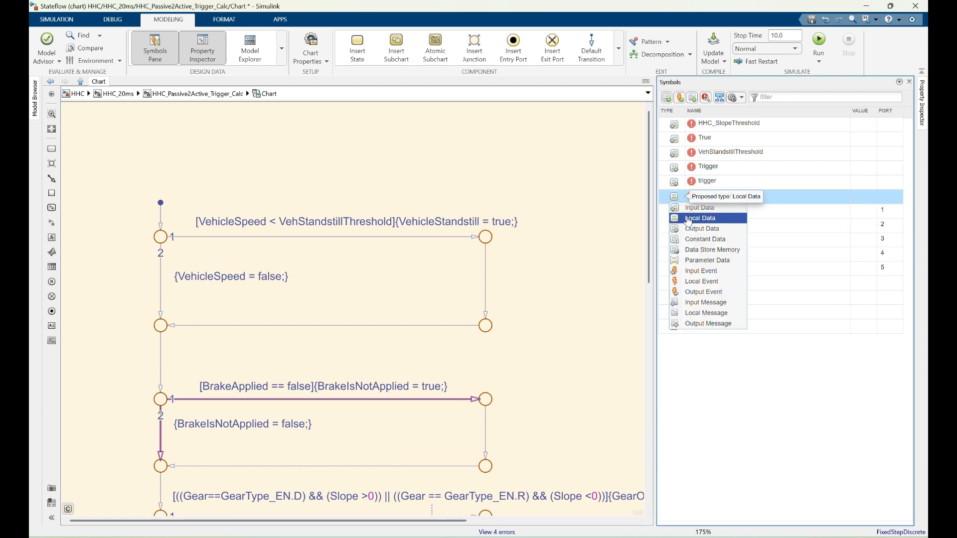
{"action": "left_click", "coordinate": [693, 218]}
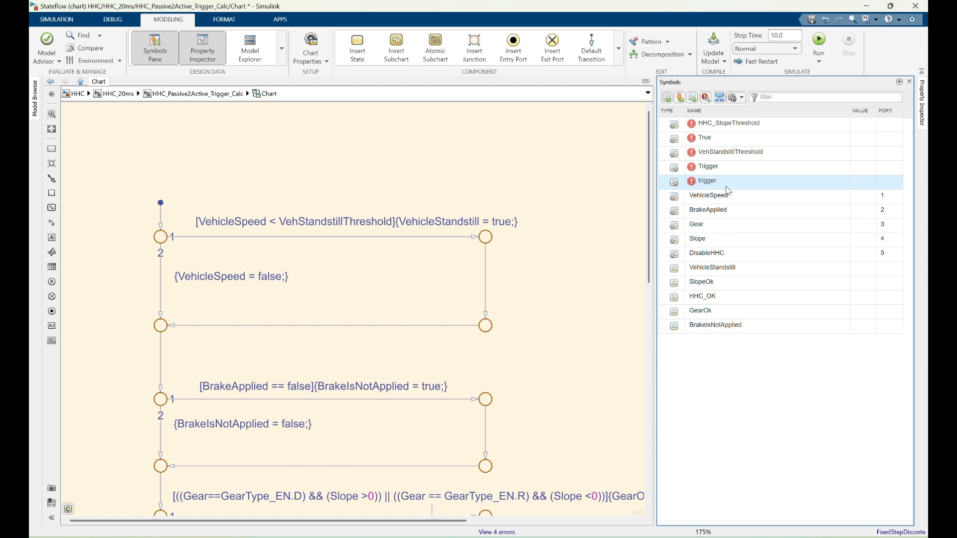
Correct trigger to Trigger in the final block's false action, and define the Trigger symbol as output data.
{"action": "scroll", "coordinate": [485, 209], "scroll_direction": "down", "scroll_amount": 8}
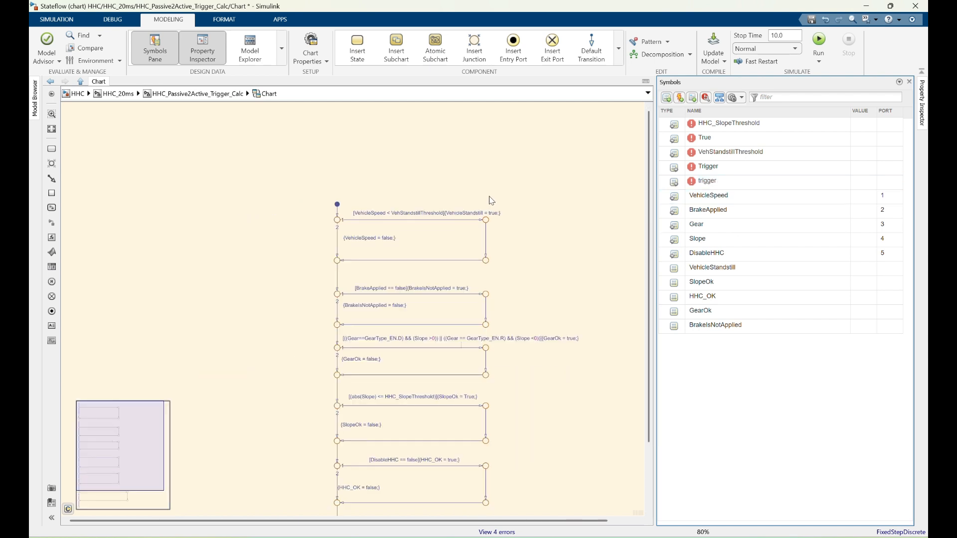
{"action": "scroll", "coordinate": [485, 260], "scroll_direction": "up", "scroll_amount": 6}
{"action": "scroll", "coordinate": [249, 372], "scroll_direction": "down", "scroll_amount": 4}
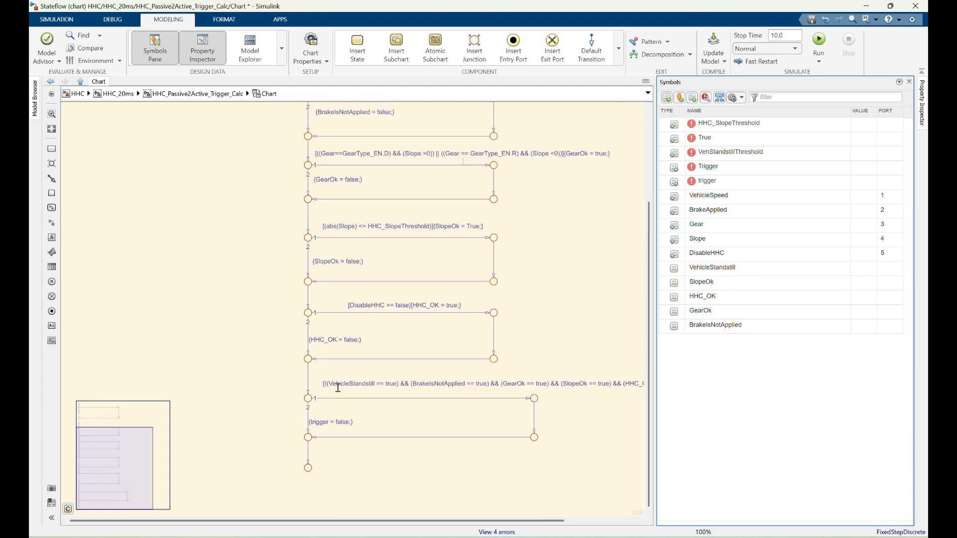
{"action": "scroll", "coordinate": [556, 411], "scroll_direction": "up", "scroll_amount": 4}
{"action": "scroll", "coordinate": [571, 362], "scroll_direction": "down", "scroll_amount": 3}
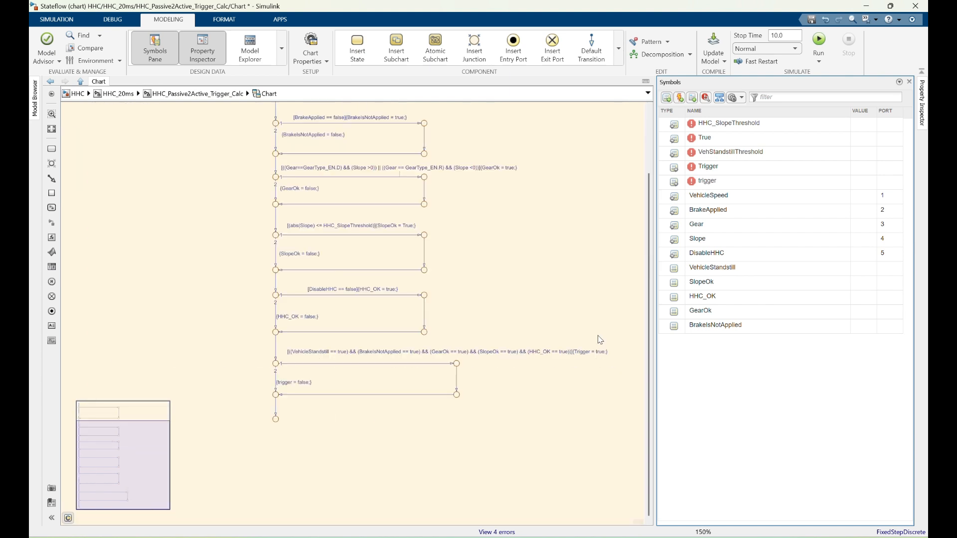
{"action": "scroll", "coordinate": [559, 355], "scroll_direction": "up", "scroll_amount": 2}
{"action": "scroll", "coordinate": [541, 364], "scroll_direction": "down", "scroll_amount": 1}
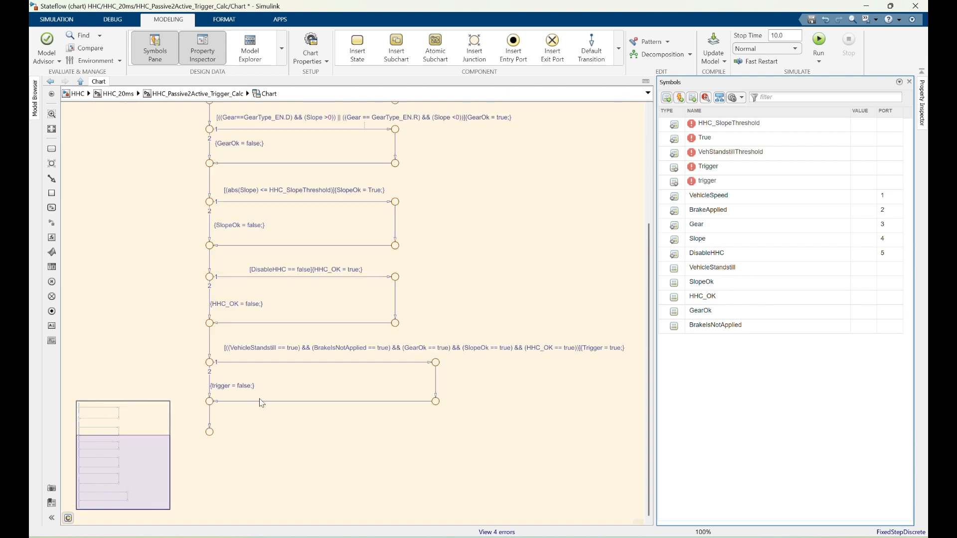
{"action": "left_click", "coordinate": [212, 384]}
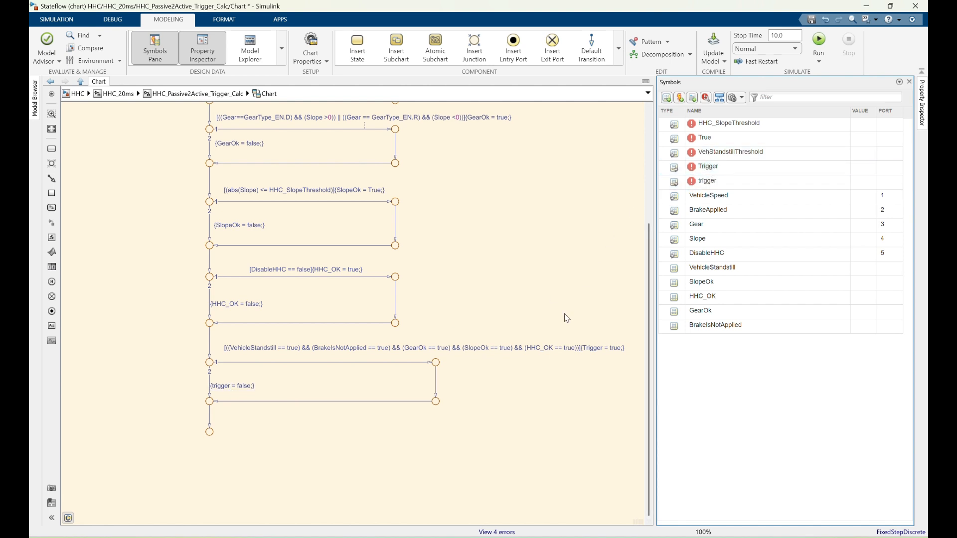
{"action": "scroll", "coordinate": [210, 389], "scroll_direction": "up", "scroll_amount": 3}
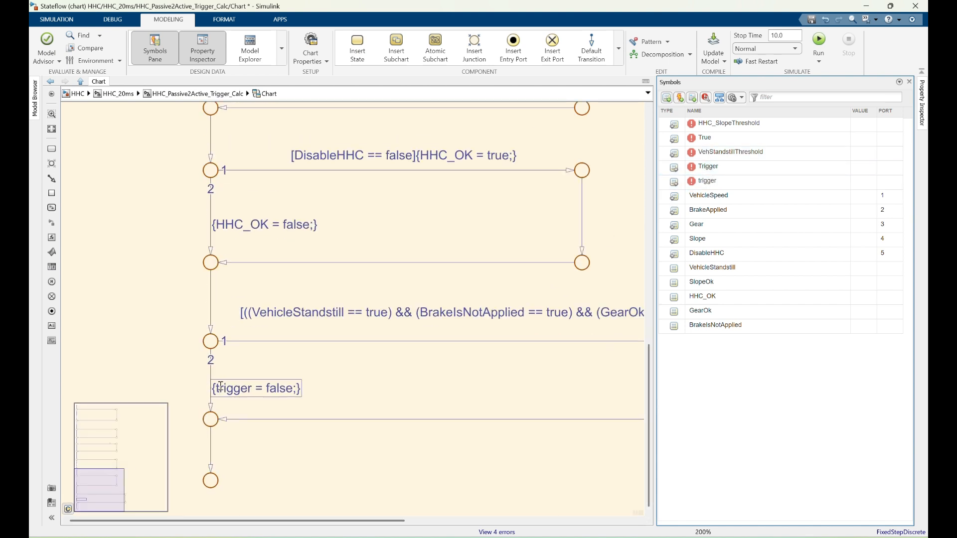
{"action": "left_click", "coordinate": [220, 387]}
{"action": "key", "text": "BackSpace"}
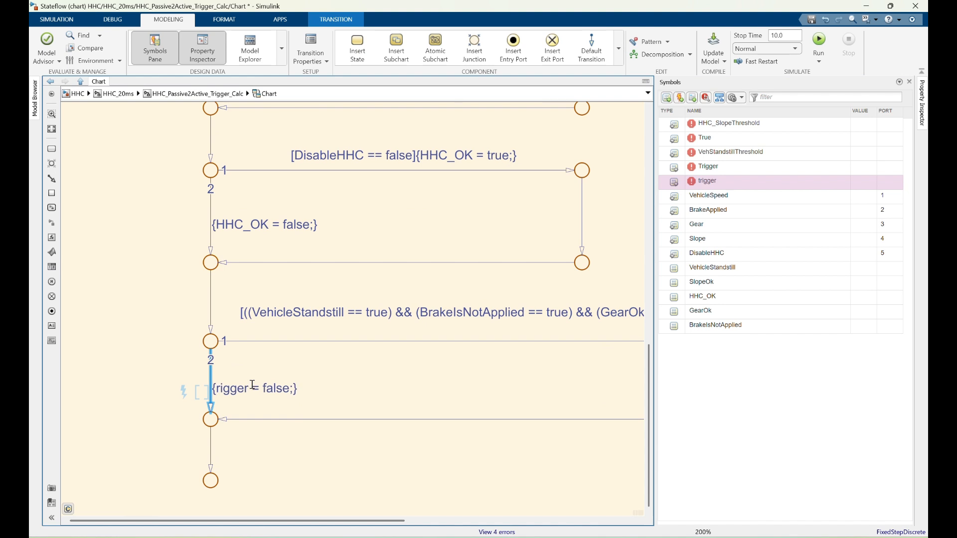
{"action": "type", "text": "T"}
{"action": "left_click", "coordinate": [374, 388]}
{"action": "scroll", "coordinate": [79, 373], "scroll_direction": "down", "scroll_amount": 1}
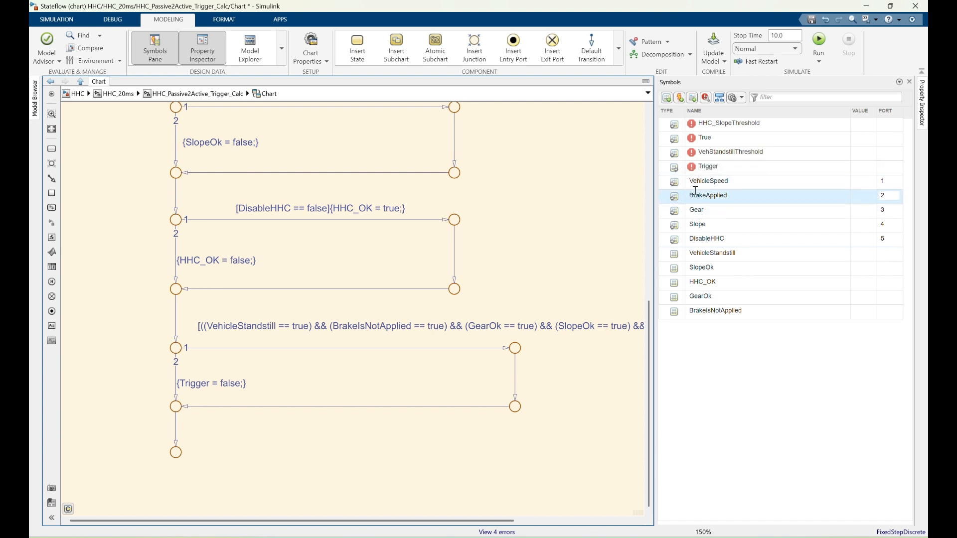
{"action": "left_click", "coordinate": [677, 171]}
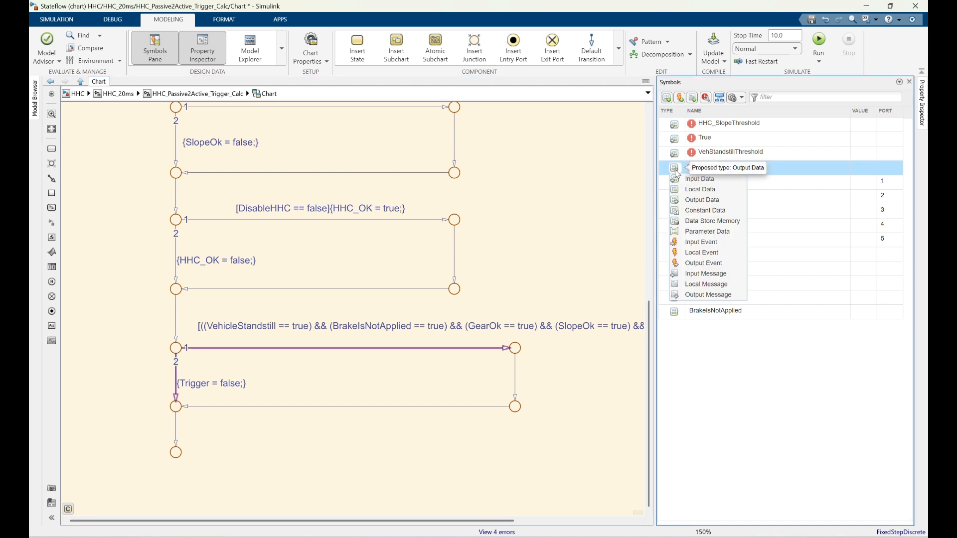
{"action": "left_click", "coordinate": [703, 200]}
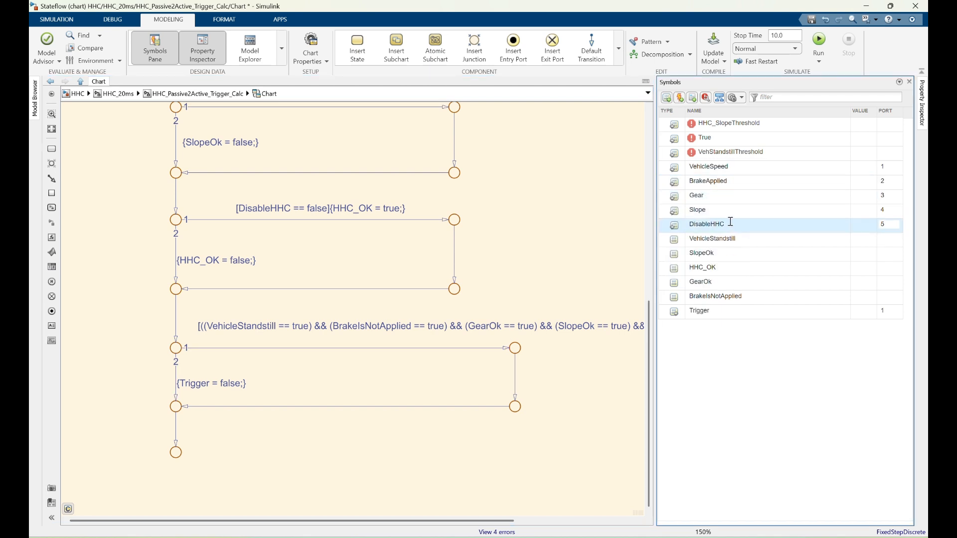
Correct True to lowercase true in the SlopeOk assignment of the slope check's transition.
{"action": "scroll", "coordinate": [513, 305], "scroll_direction": "down", "scroll_amount": 2}
{"action": "scroll", "coordinate": [479, 198], "scroll_direction": "up", "scroll_amount": 2}
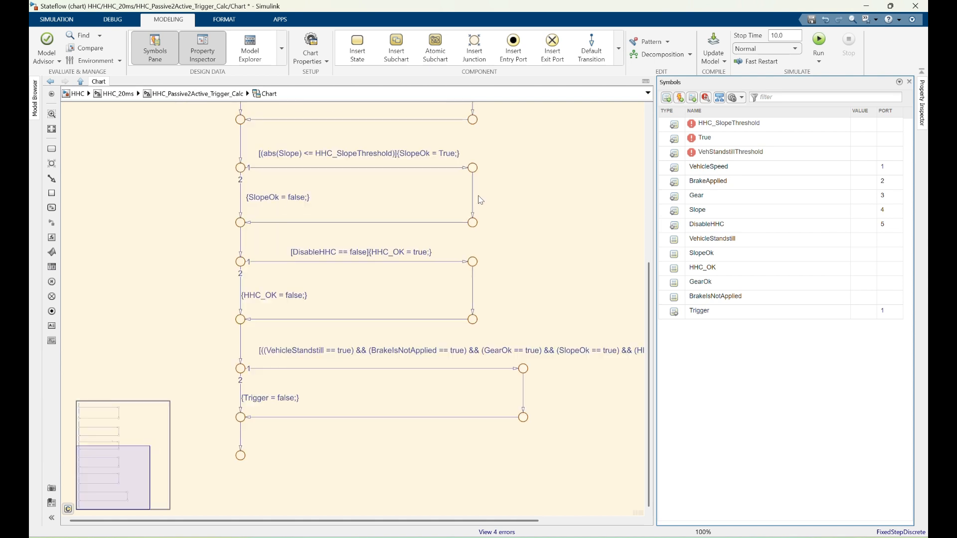
{"action": "scroll", "coordinate": [509, 308], "scroll_direction": "down", "scroll_amount": 1}
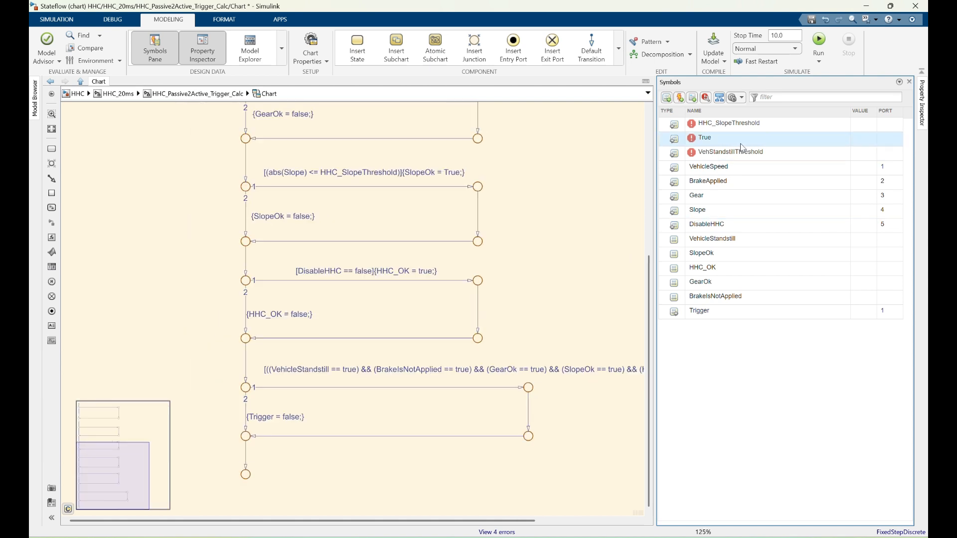
{"action": "left_click", "coordinate": [712, 139]}
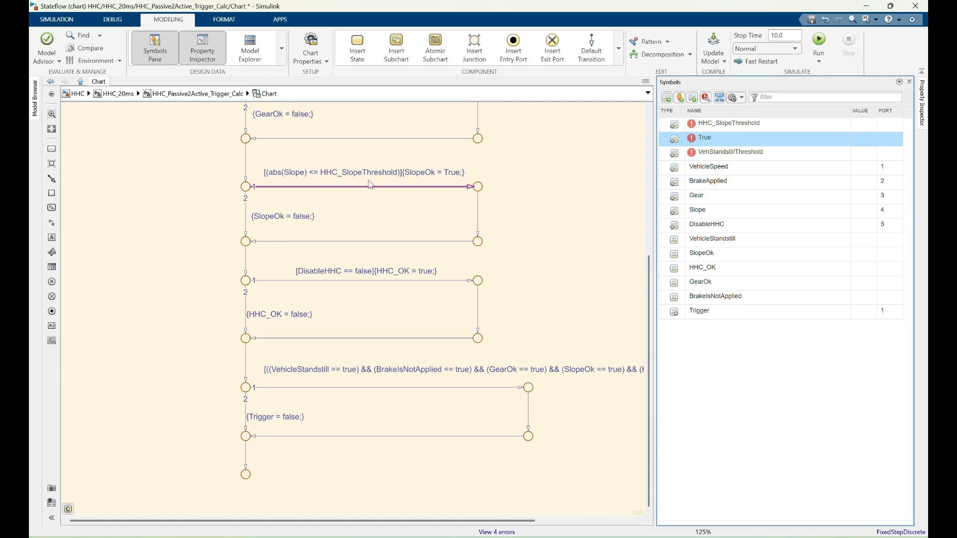
{"action": "left_click", "coordinate": [449, 172]}
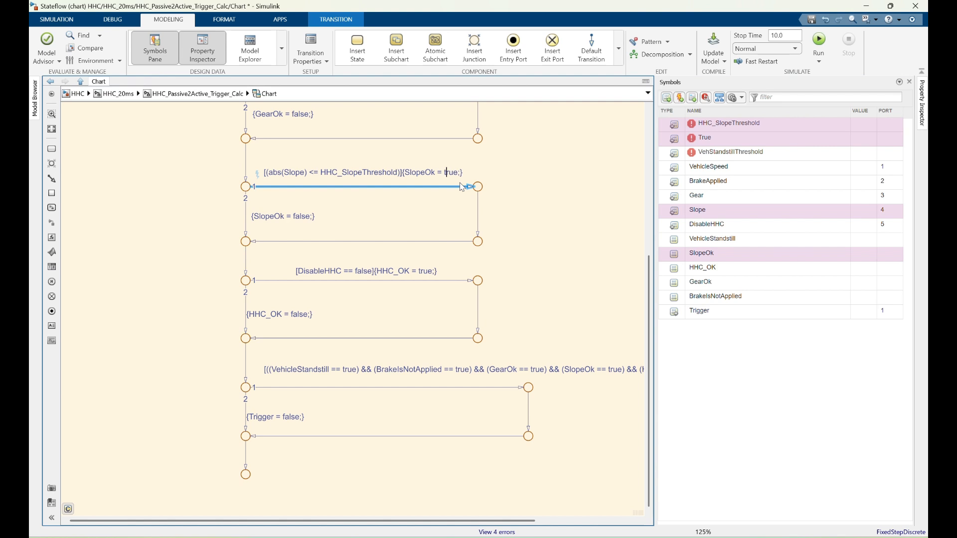
{"action": "left_click", "coordinate": [537, 185]}
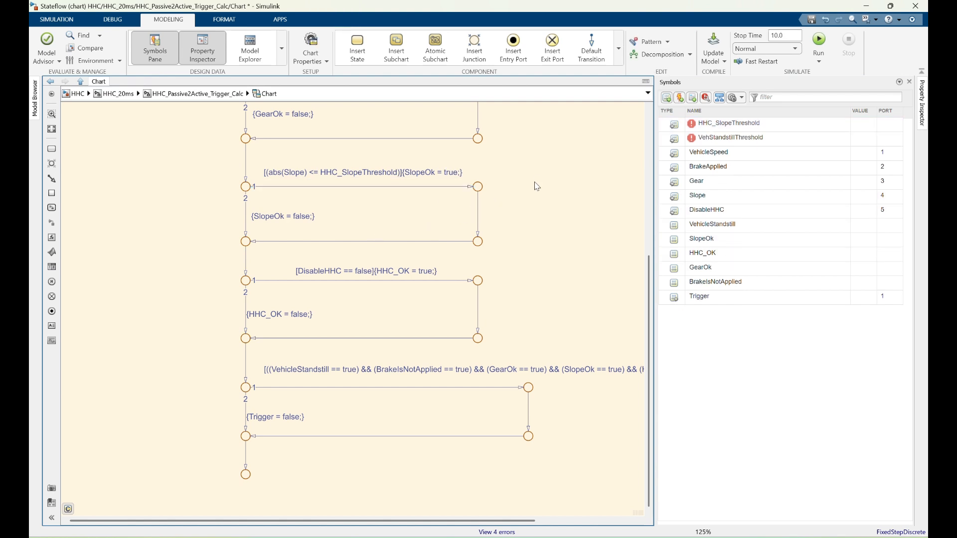
Define the undefined symbols HHC_SlopeThreshold and VehStandstillThreshold as parameter data.
{"action": "scroll", "coordinate": [377, 318], "scroll_direction": "down", "scroll_amount": 5}
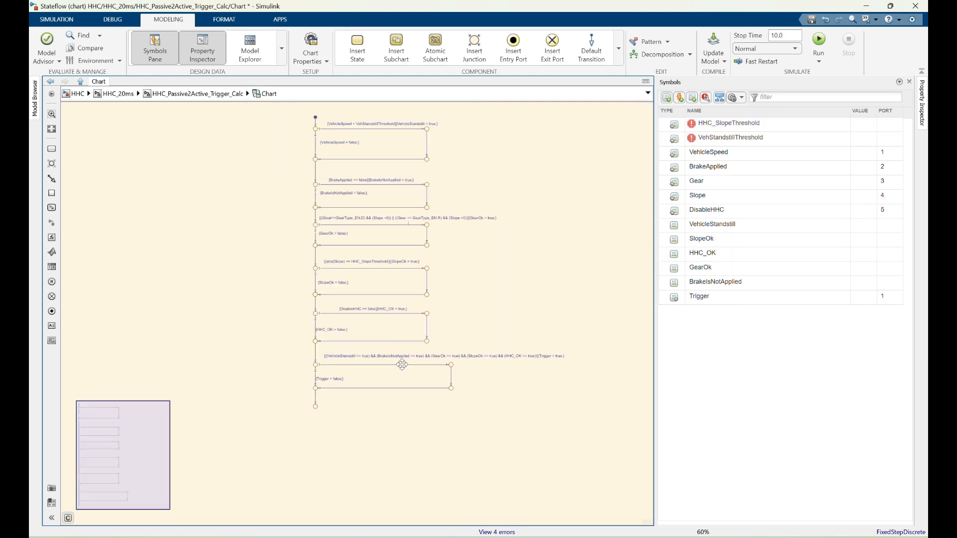
{"action": "scroll", "coordinate": [399, 125], "scroll_direction": "up", "scroll_amount": 2}
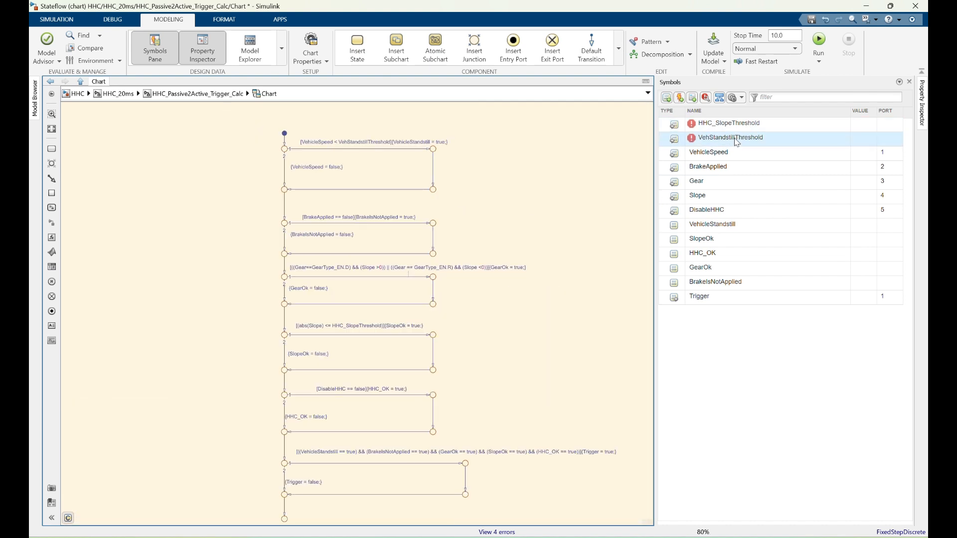
{"action": "left_click", "coordinate": [675, 126]}
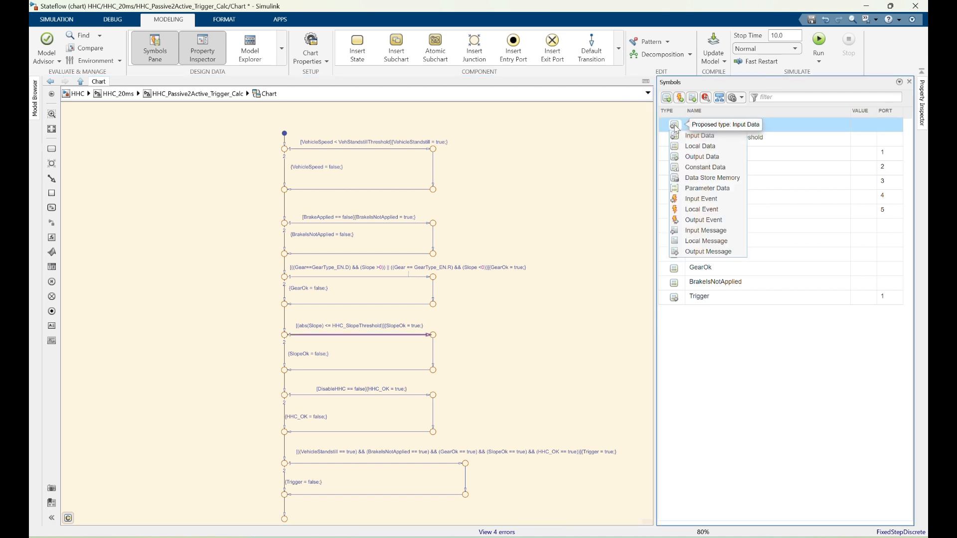
{"action": "left_click", "coordinate": [695, 189]}
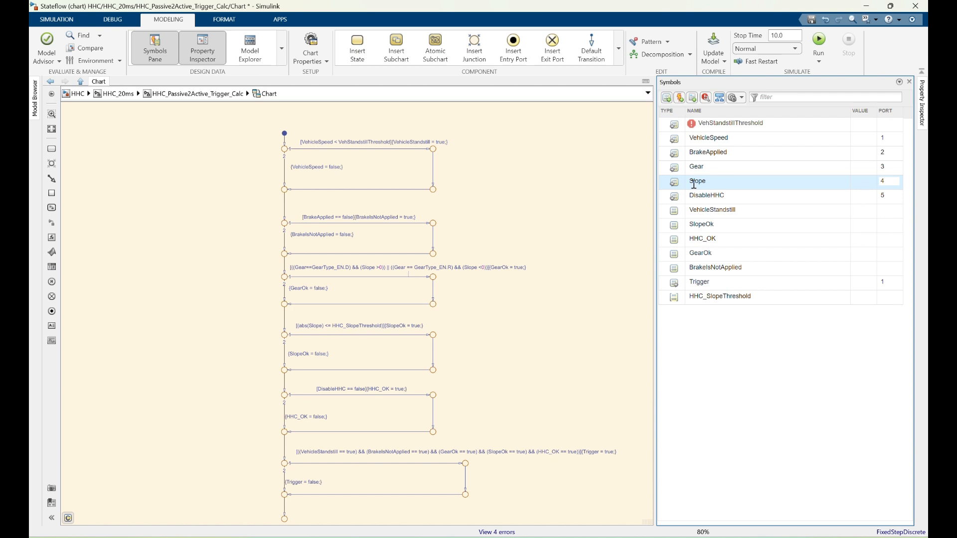
{"action": "left_click", "coordinate": [679, 127]}
{"action": "left_click", "coordinate": [696, 188]}
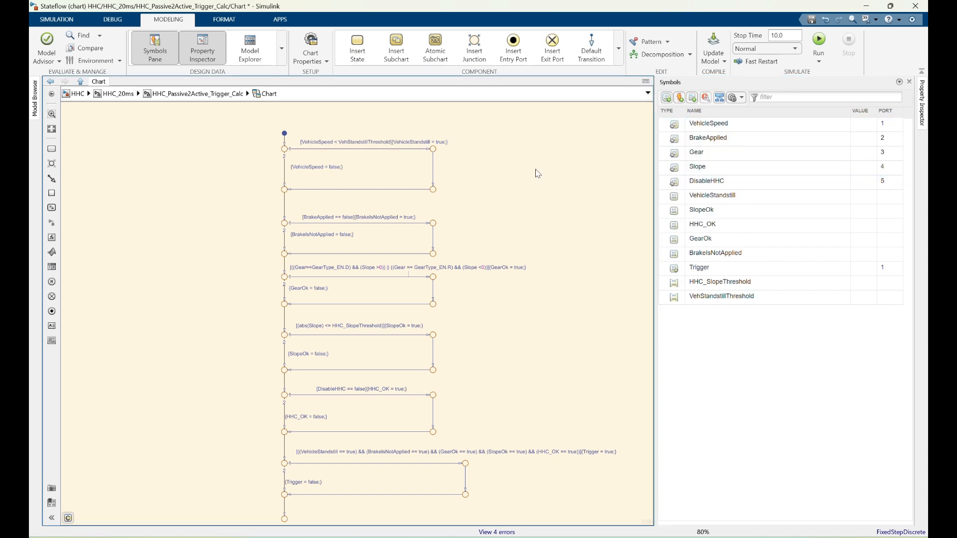
Widen the symbols list beside the flow chart.
{"action": "left_click", "coordinate": [695, 125]}
{"action": "left_click_drag", "start_coordinate": [654, 143], "coordinate": [602, 150]}
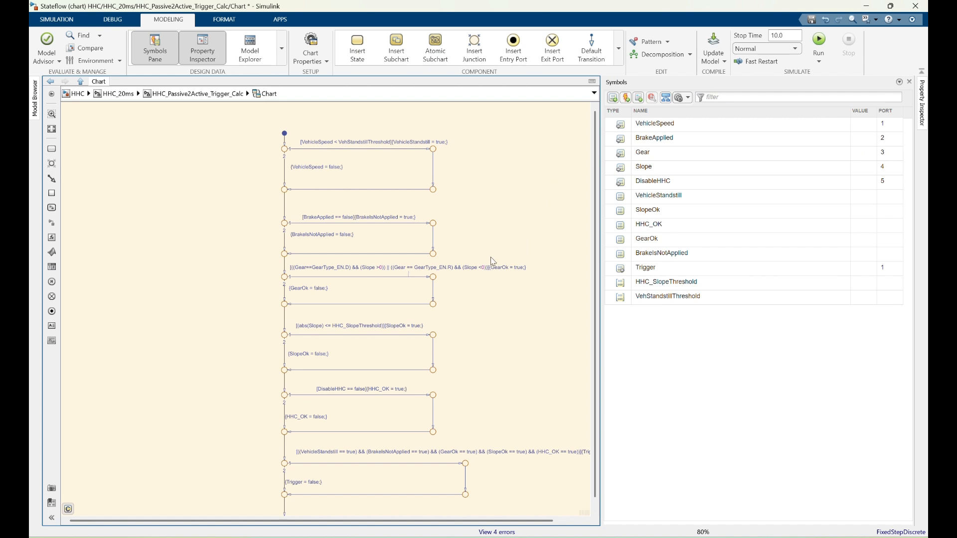
{"action": "scroll", "coordinate": [479, 245], "scroll_direction": "down", "scroll_amount": 3}
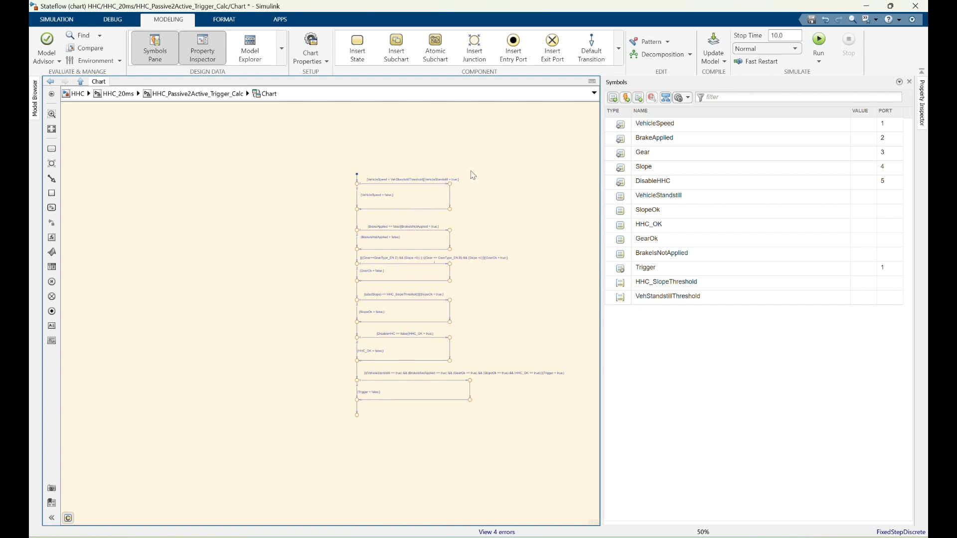
Examine the chart's general properties, description info and advanced settings.
{"action": "left_click", "coordinate": [923, 101]}
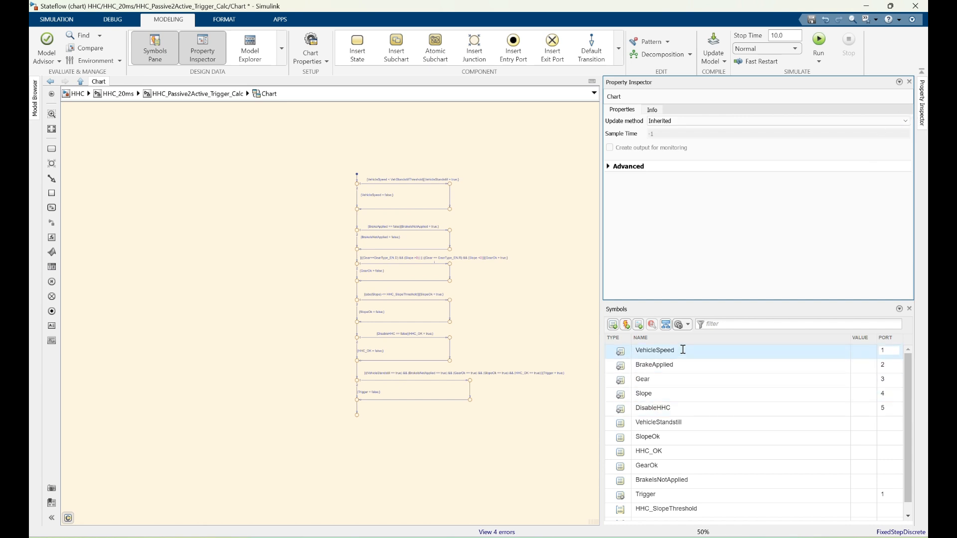
{"action": "left_click", "coordinate": [678, 422]}
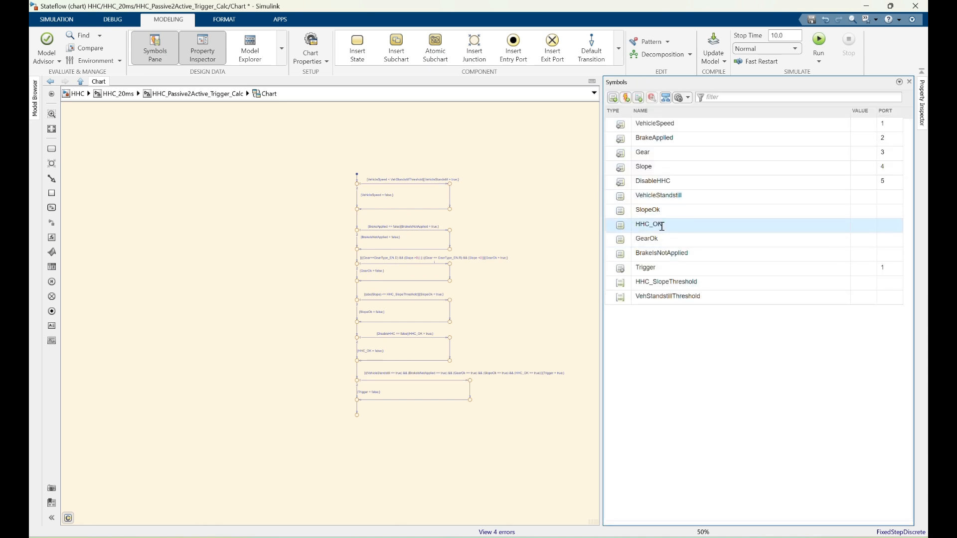
{"action": "left_click", "coordinate": [671, 195]}
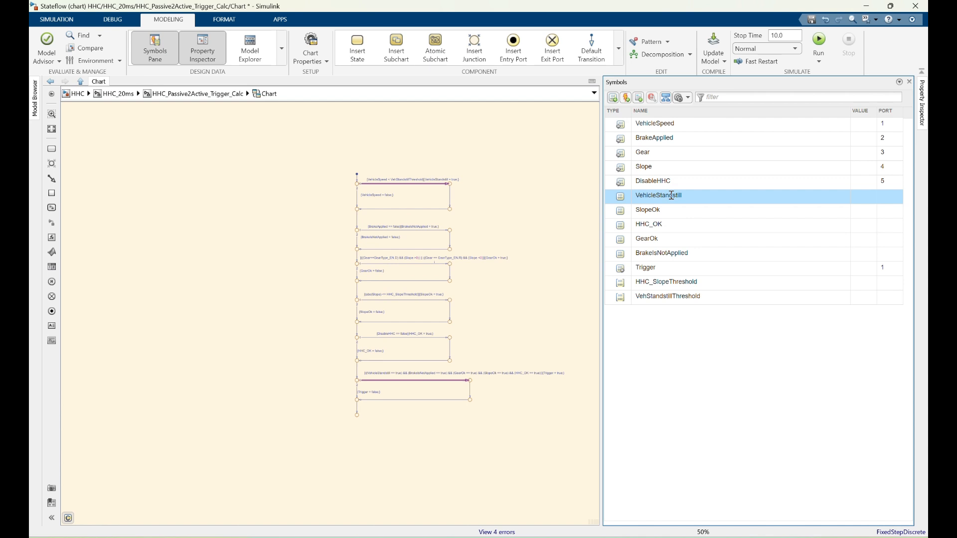
{"action": "left_click", "coordinate": [923, 111]}
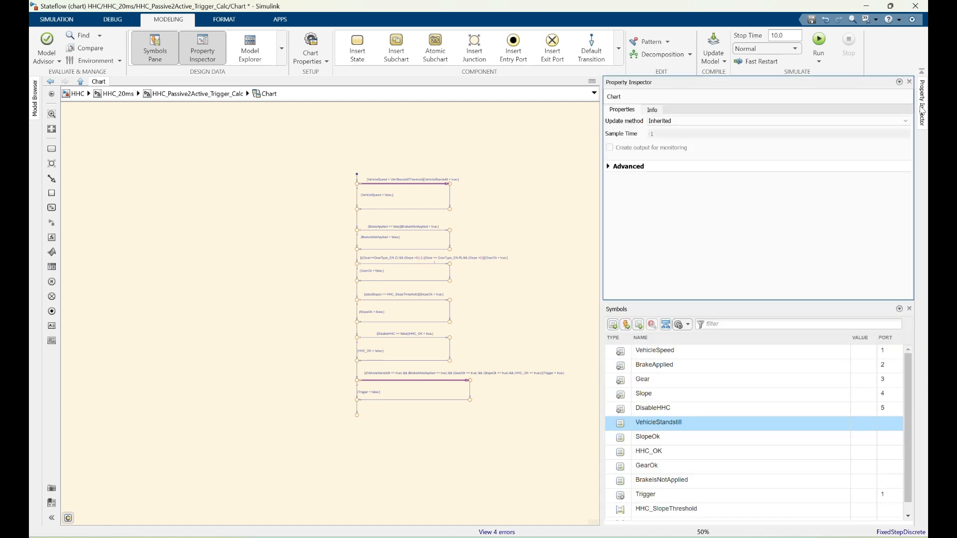
{"action": "left_click", "coordinate": [658, 114]}
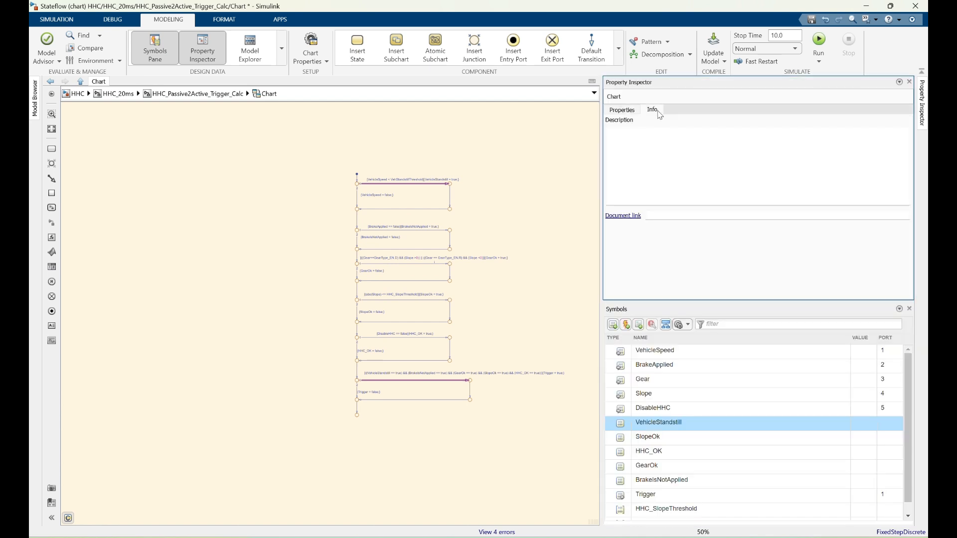
{"action": "left_click", "coordinate": [622, 111]}
{"action": "left_click", "coordinate": [610, 167]}
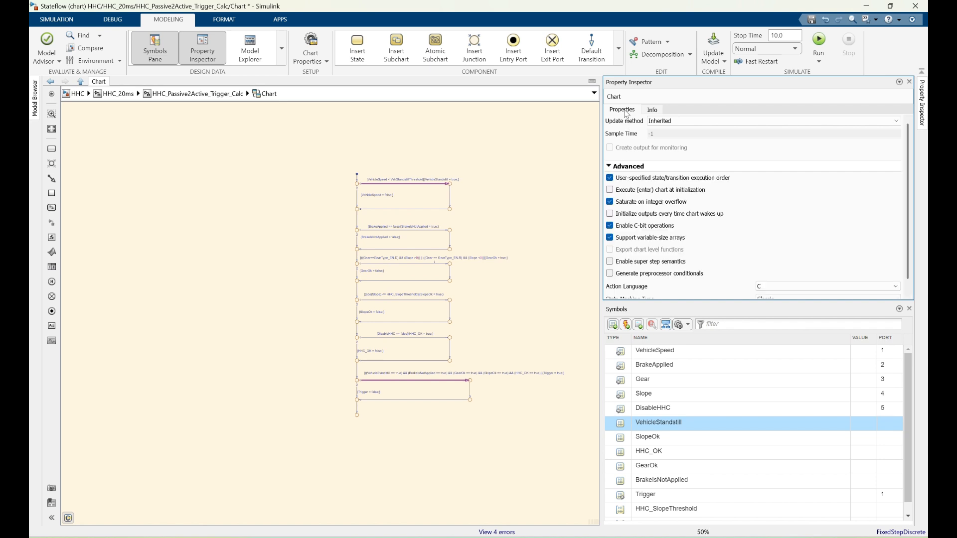
{"action": "scroll", "coordinate": [805, 201], "scroll_direction": "down", "scroll_amount": 1}
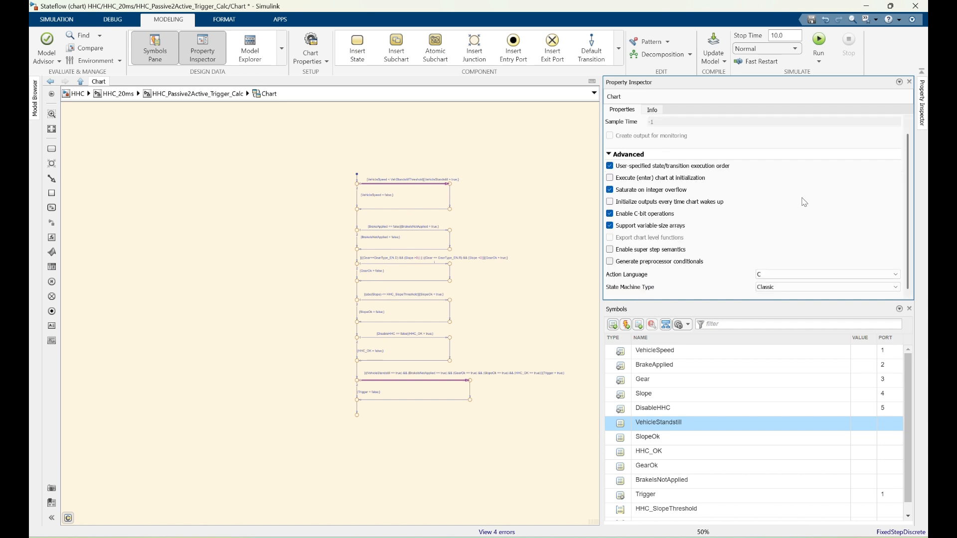
{"action": "scroll", "coordinate": [736, 192], "scroll_direction": "up", "scroll_amount": 1}
Inspect the VehicleStandstill local data and set its data type to boolean.
{"action": "left_click", "coordinate": [672, 426]}
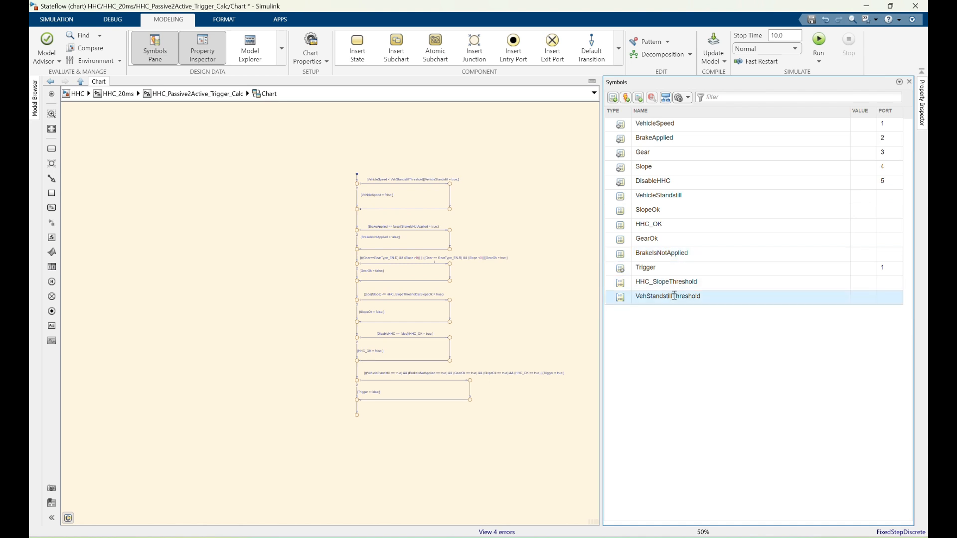
{"action": "right_click", "coordinate": [657, 196]}
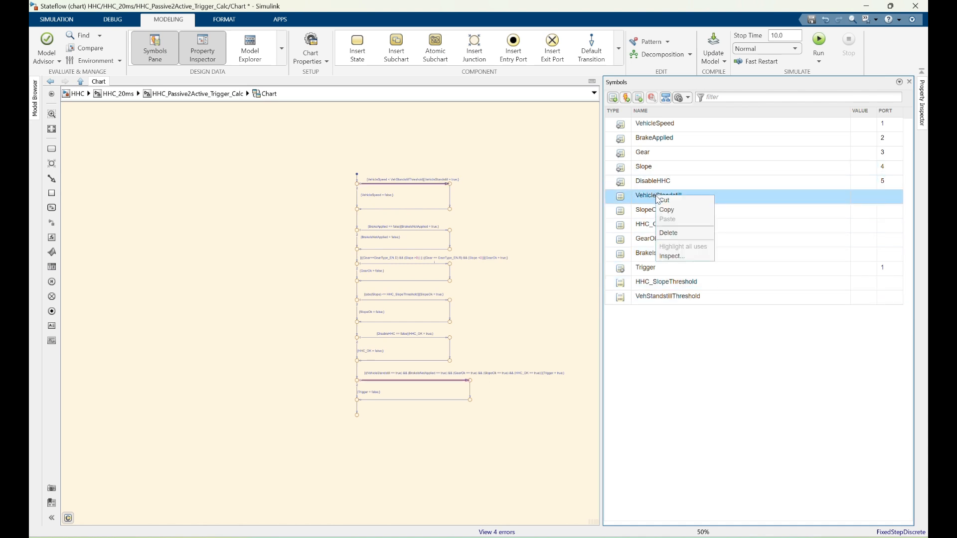
{"action": "left_click", "coordinate": [679, 255]}
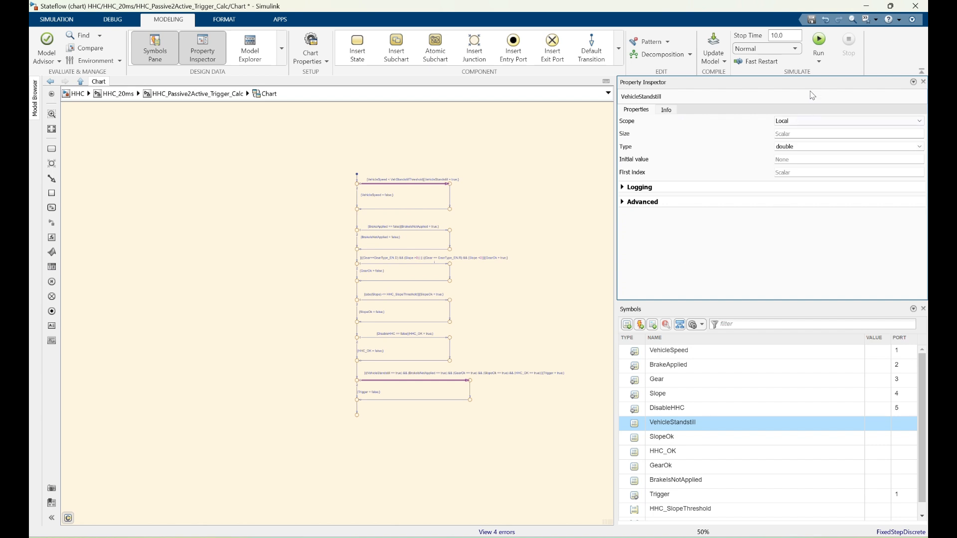
{"action": "left_click", "coordinate": [798, 146]}
{"action": "type", "text": "b"}
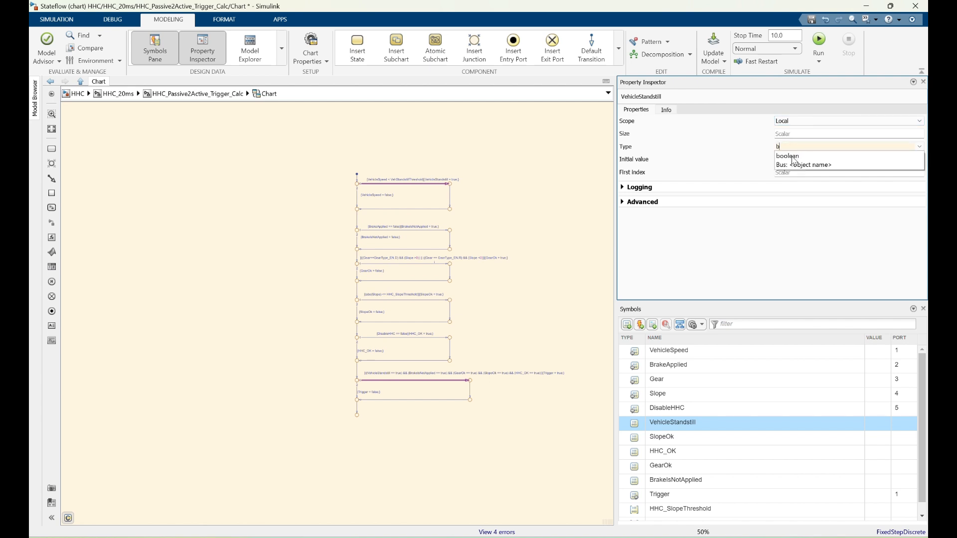
{"action": "left_click", "coordinate": [793, 158]}
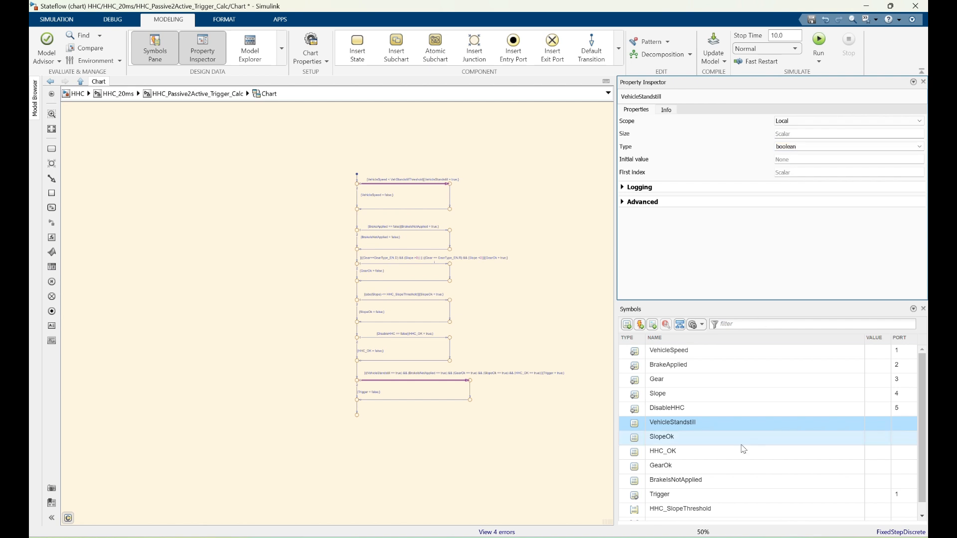
Set the data type of the local symbols SlopeOk and HHC_OK to boolean.
{"action": "left_click", "coordinate": [684, 436]}
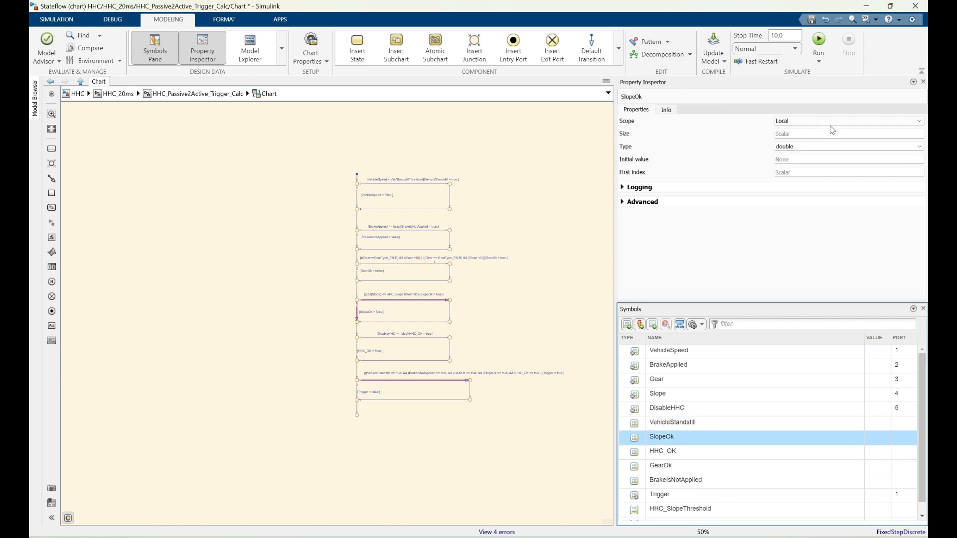
{"action": "left_click", "coordinate": [827, 145]}
{"action": "type", "text": "b"}
{"action": "left_click", "coordinate": [795, 154]}
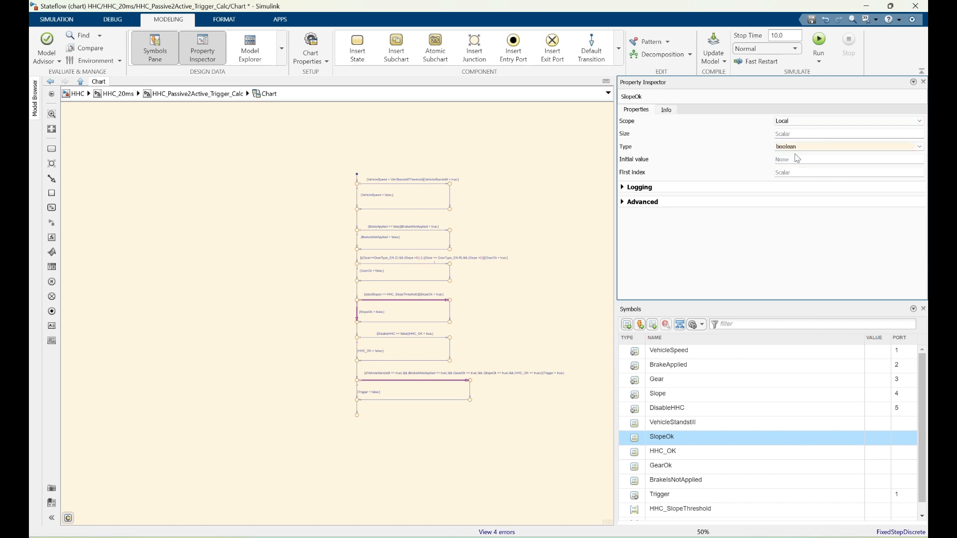
{"action": "left_click", "coordinate": [671, 450]}
{"action": "left_click", "coordinate": [801, 146]}
{"action": "type", "text": "b"}
{"action": "left_click", "coordinate": [796, 154]}
Set the data type of the local symbols GearOk and BrakeIsNotApplied to boolean.
{"action": "left_click", "coordinate": [690, 466]}
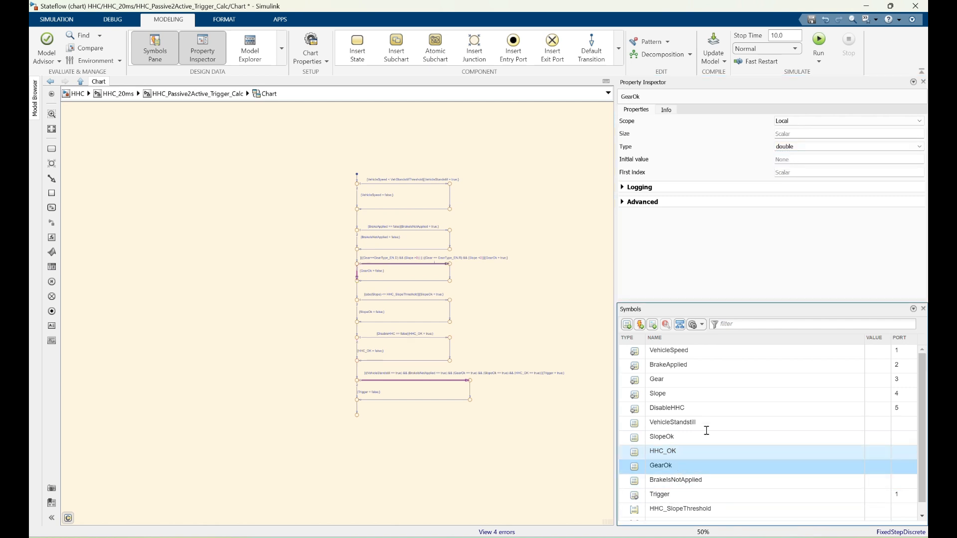
{"action": "left_click", "coordinate": [800, 147]}
{"action": "type", "text": "b"}
{"action": "left_click", "coordinate": [790, 156]}
{"action": "left_click", "coordinate": [698, 478]}
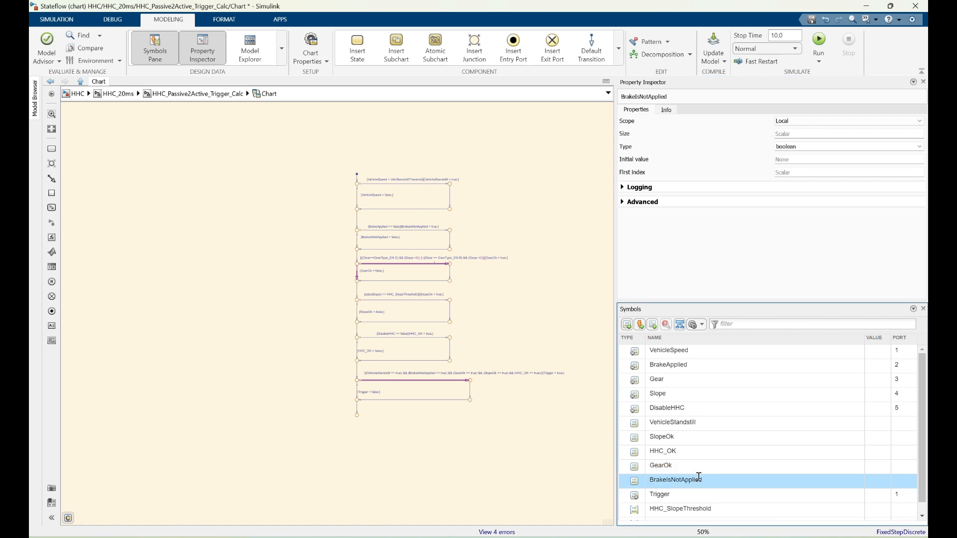
{"action": "left_click", "coordinate": [808, 146]}
{"action": "type", "text": "b"}
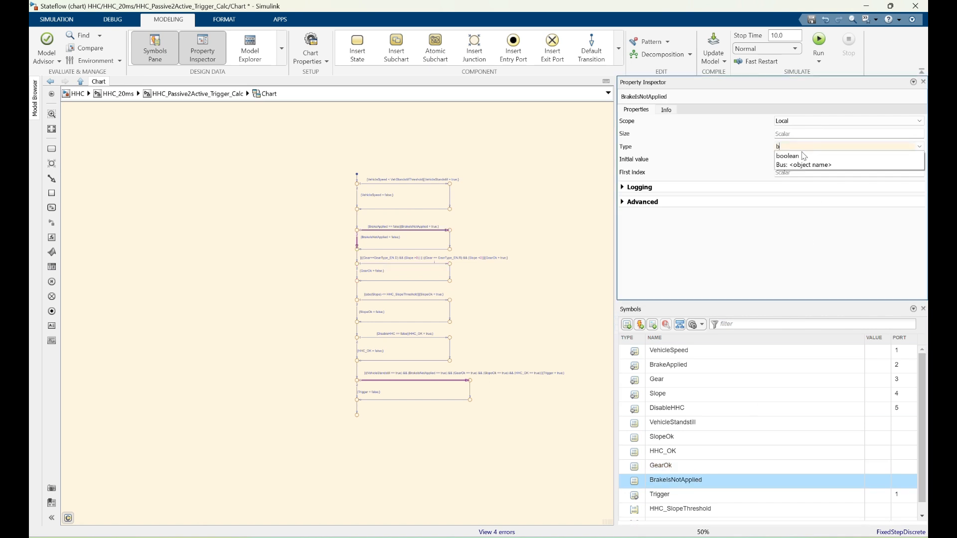
{"action": "left_click", "coordinate": [796, 155]}
Set the data type of the Trigger output to boolean.
{"action": "left_click", "coordinate": [682, 494]}
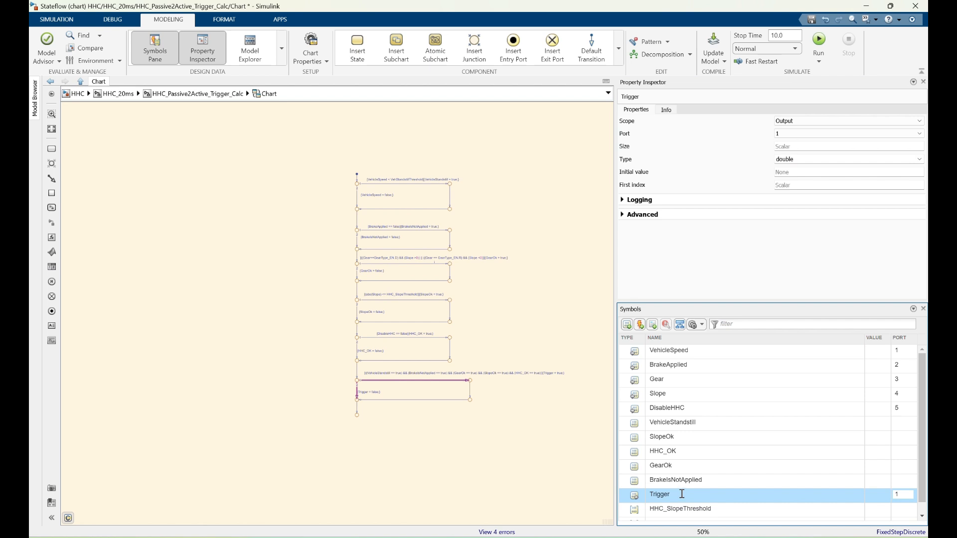
{"action": "left_click", "coordinate": [808, 159]}
{"action": "type", "text": "b"}
{"action": "left_click", "coordinate": [794, 169]}
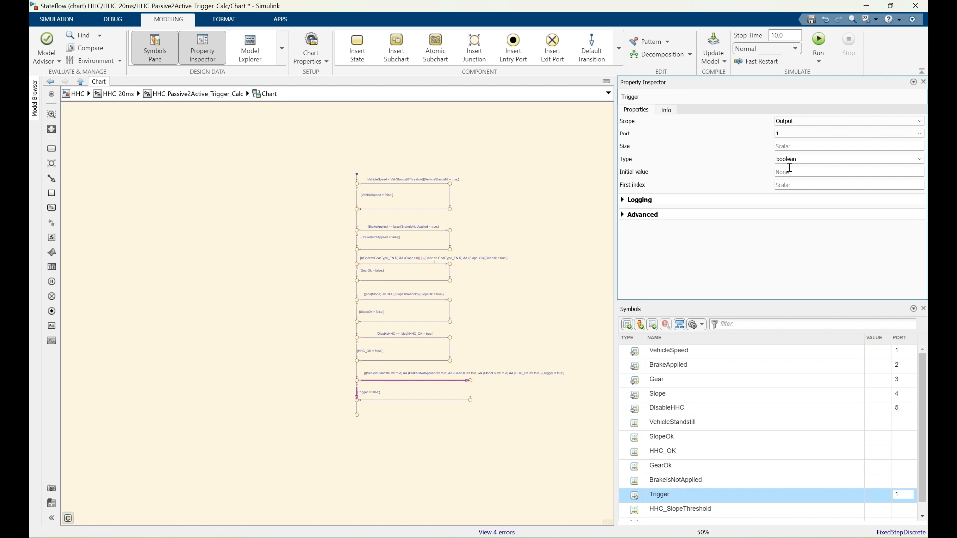
{"action": "left_click", "coordinate": [553, 162]}
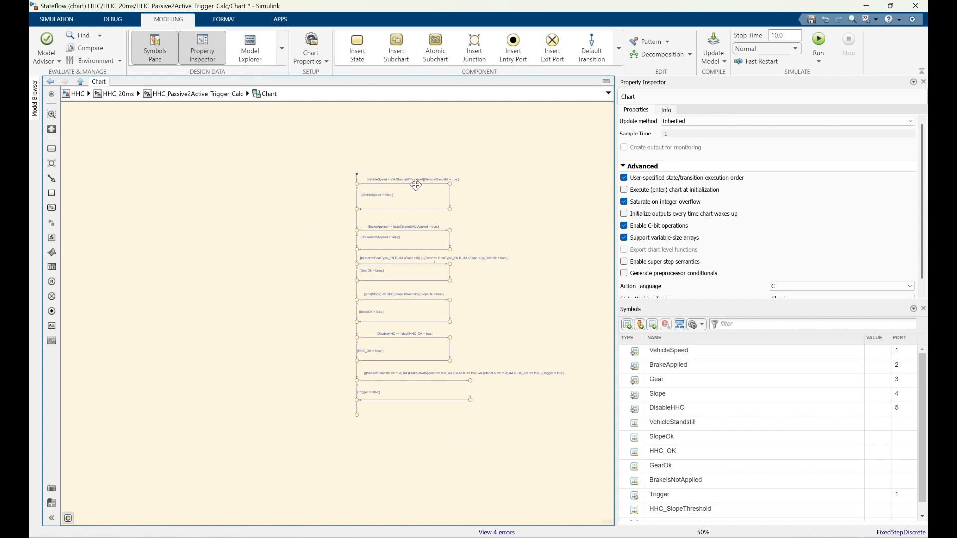
Update the model to check for static errors and read through the resulting diagnostics.
{"action": "left_click", "coordinate": [717, 43]}
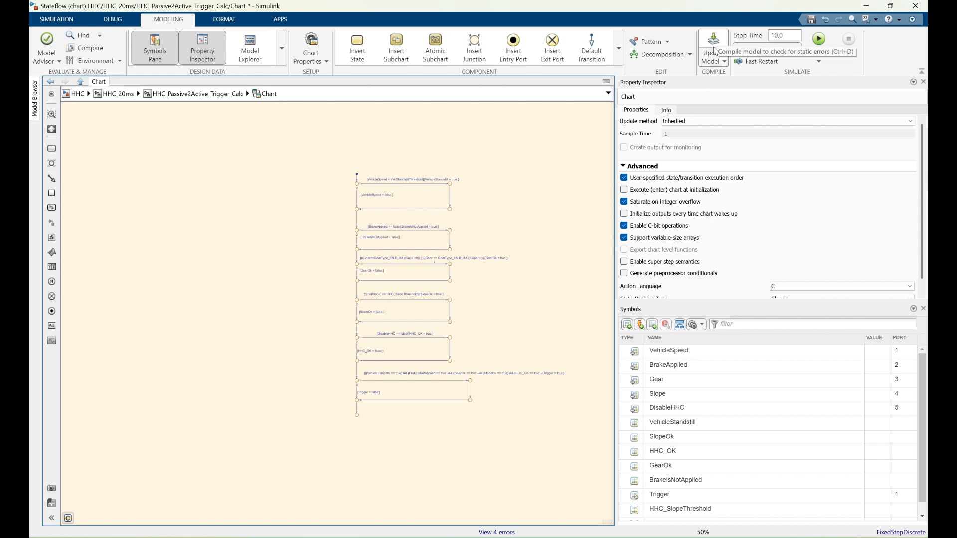
{"action": "left_click", "coordinate": [714, 40]}
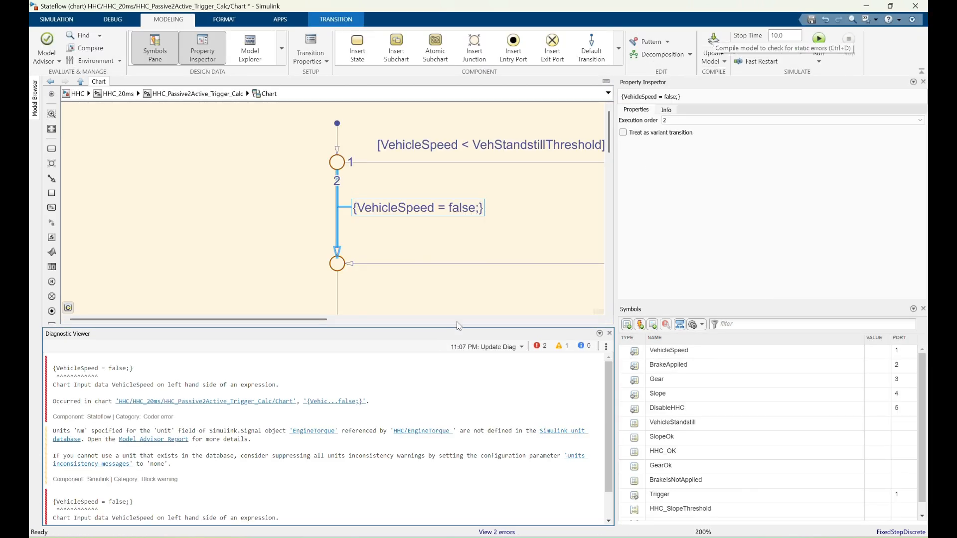
{"action": "scroll", "coordinate": [315, 467], "scroll_direction": "down", "scroll_amount": 1}
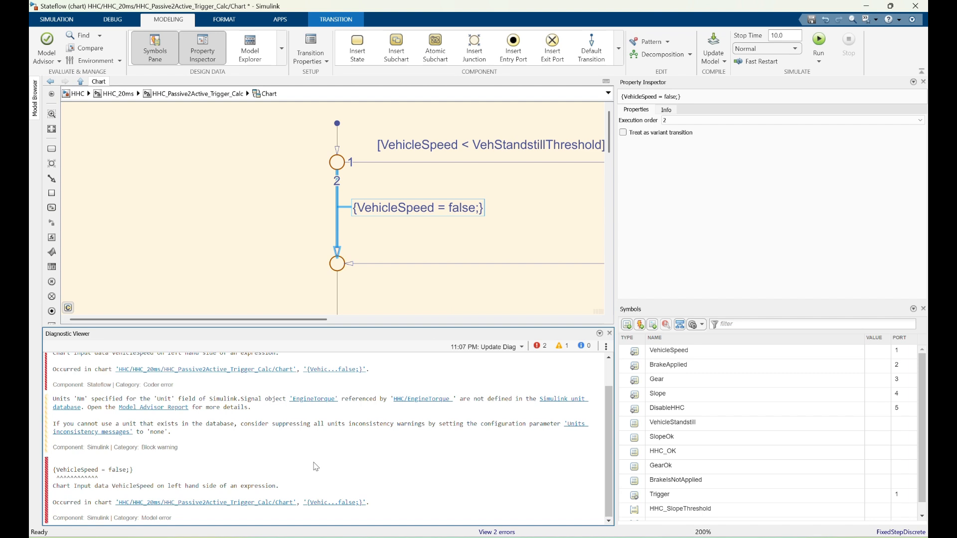
{"action": "scroll", "coordinate": [315, 467], "scroll_direction": "up", "scroll_amount": 1}
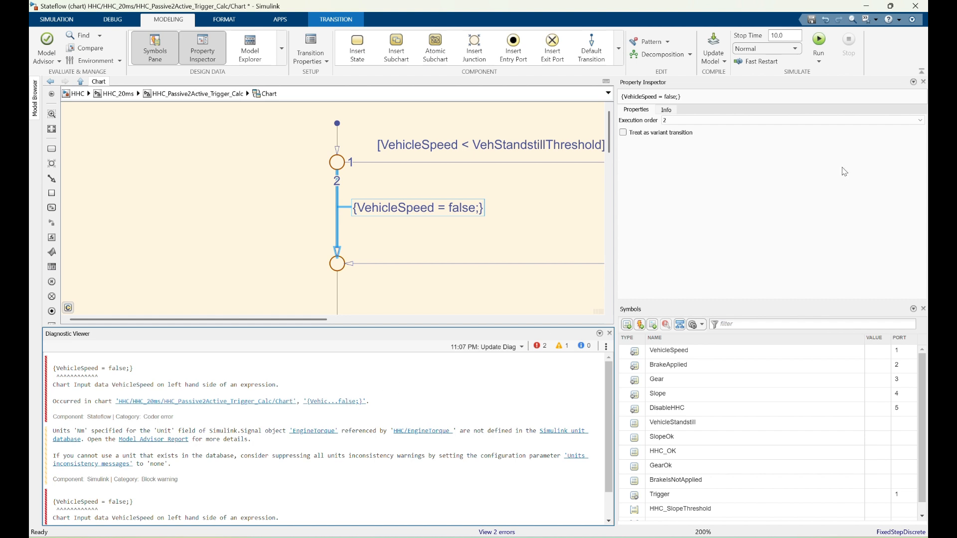
Replace VehicleSpeed with VehicleStandstill in the false action of the standstill check.
{"action": "left_click", "coordinate": [244, 178]}
{"action": "scroll", "coordinate": [239, 179], "scroll_direction": "down", "scroll_amount": 3}
{"action": "scroll", "coordinate": [418, 183], "scroll_direction": "up", "scroll_amount": 2}
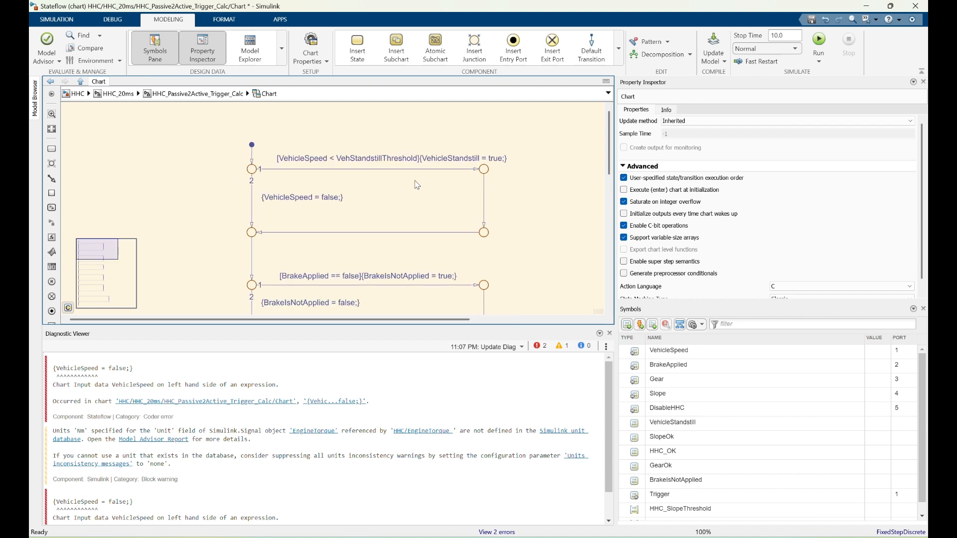
{"action": "left_click", "coordinate": [350, 402]}
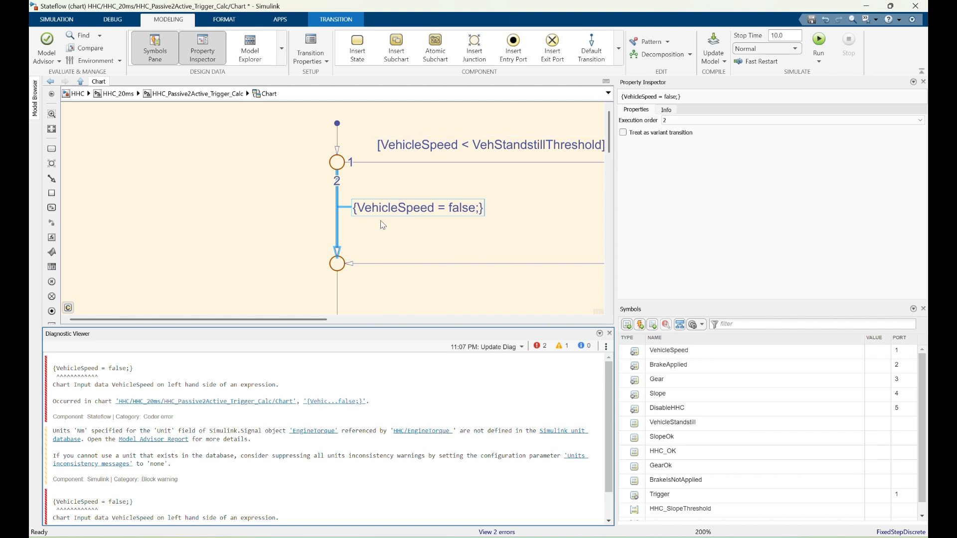
{"action": "scroll", "coordinate": [274, 249], "scroll_direction": "down", "scroll_amount": 3}
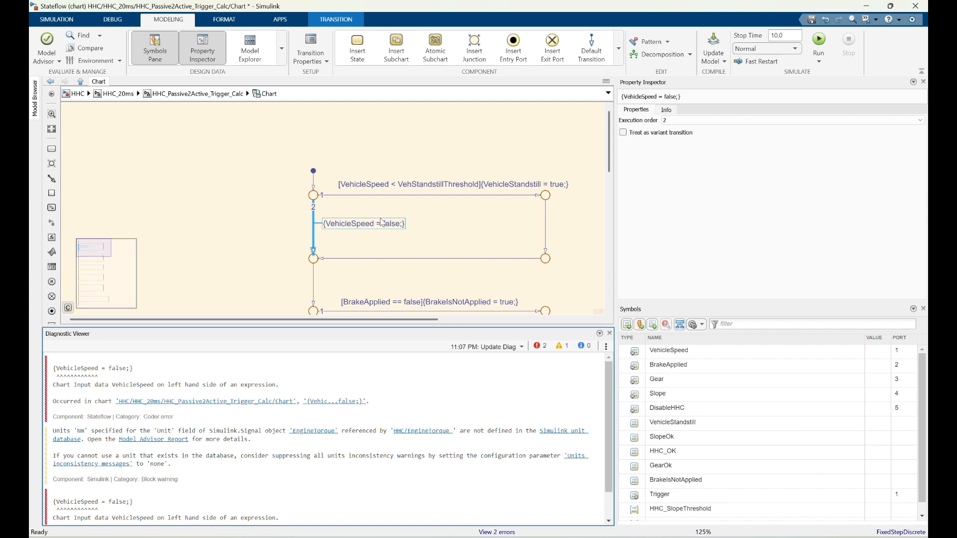
{"action": "double_click", "coordinate": [494, 185]}
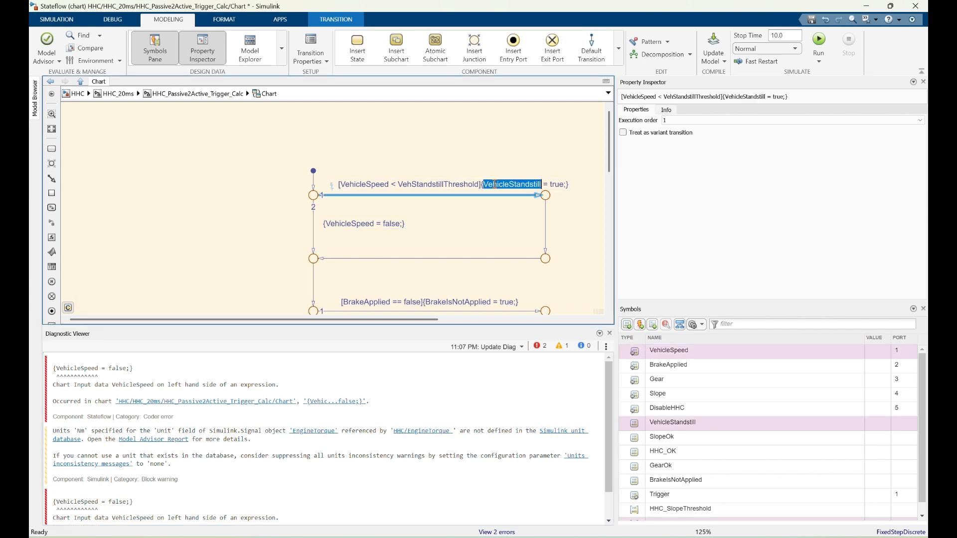
{"action": "double_click", "coordinate": [361, 223]}
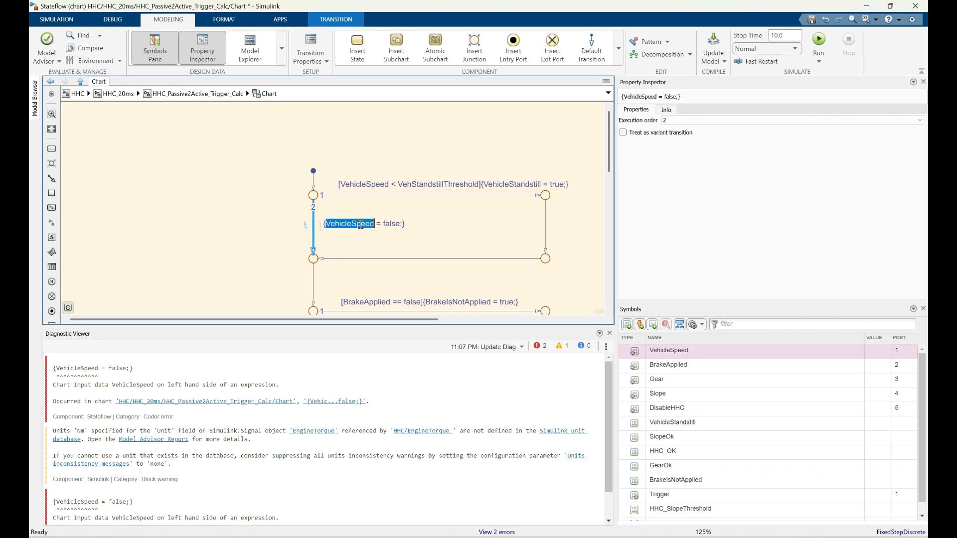
{"action": "type", "text": "VehicleStandstill"}
{"action": "left_click", "coordinate": [243, 231]}
Save the model and update it again to recheck for errors.
{"action": "key", "text": "ctrl+s"}
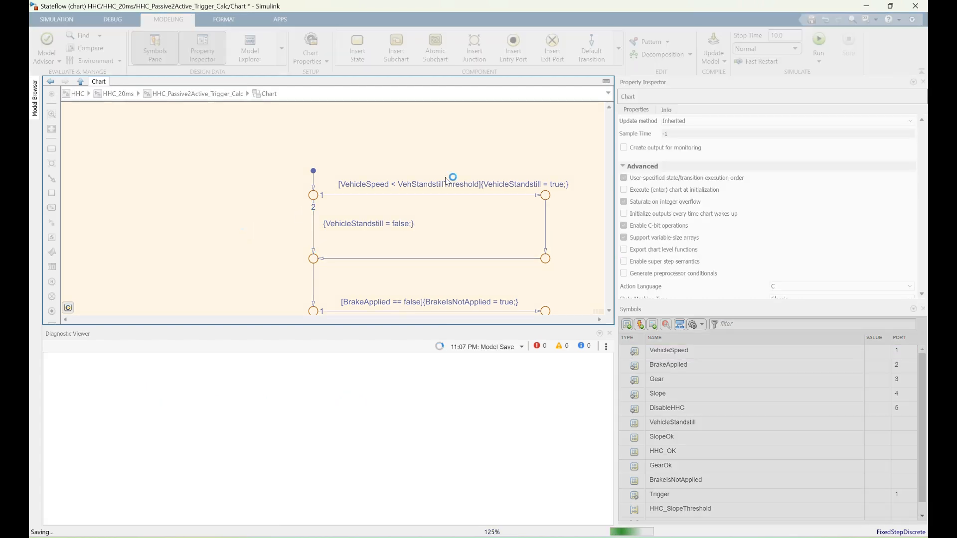
{"action": "left_click", "coordinate": [712, 44]}
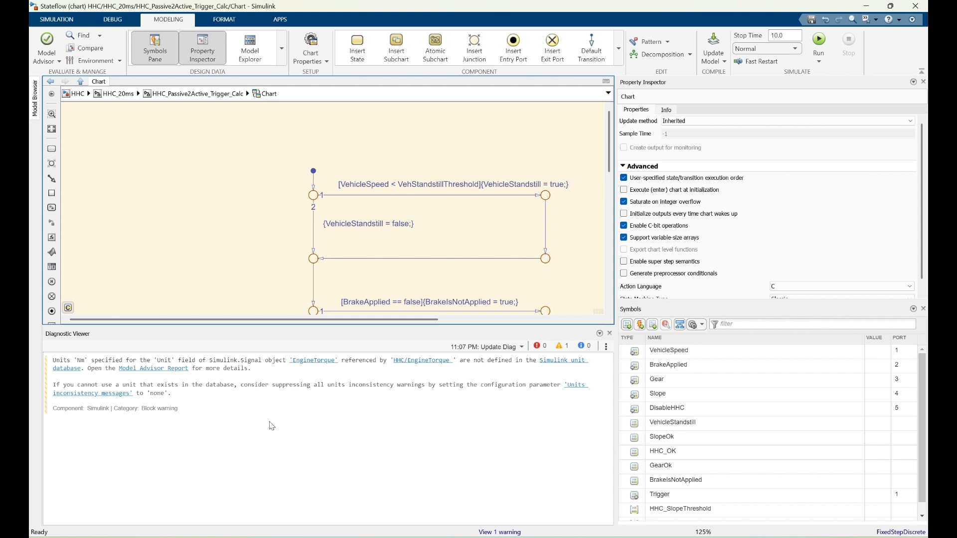
Set the units inconsistency messages diagnostic to none in the configuration parameters and update the model again.
{"action": "left_click", "coordinate": [118, 395]}
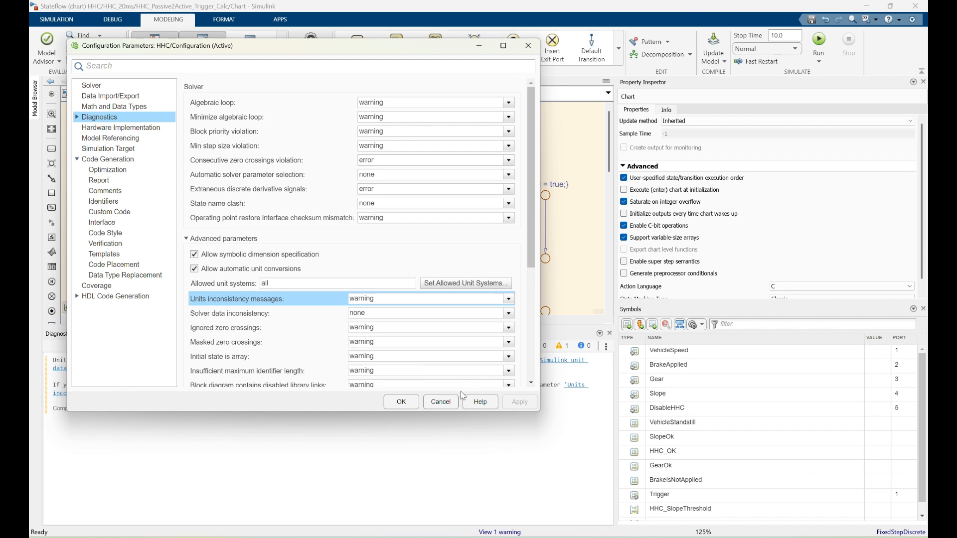
{"action": "left_click", "coordinate": [442, 401]}
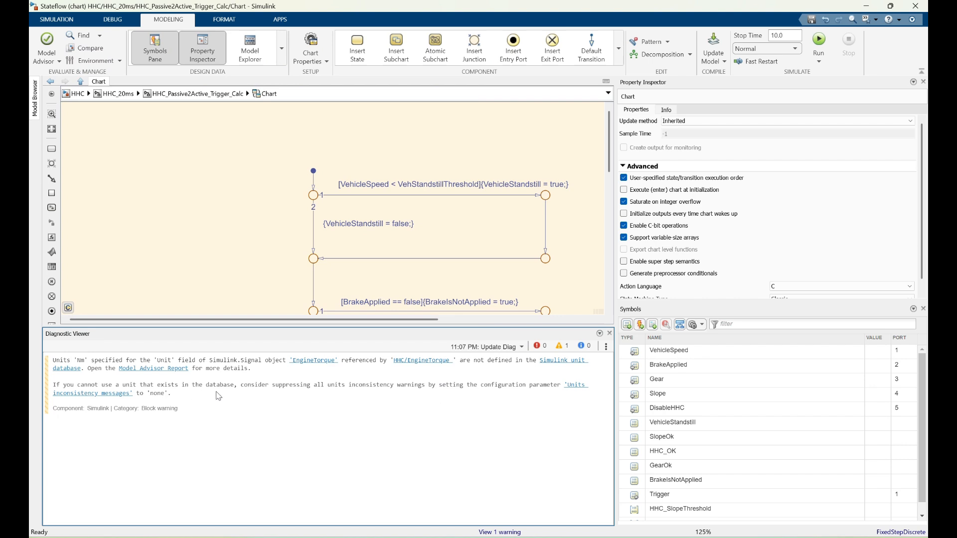
{"action": "left_click", "coordinate": [111, 393]}
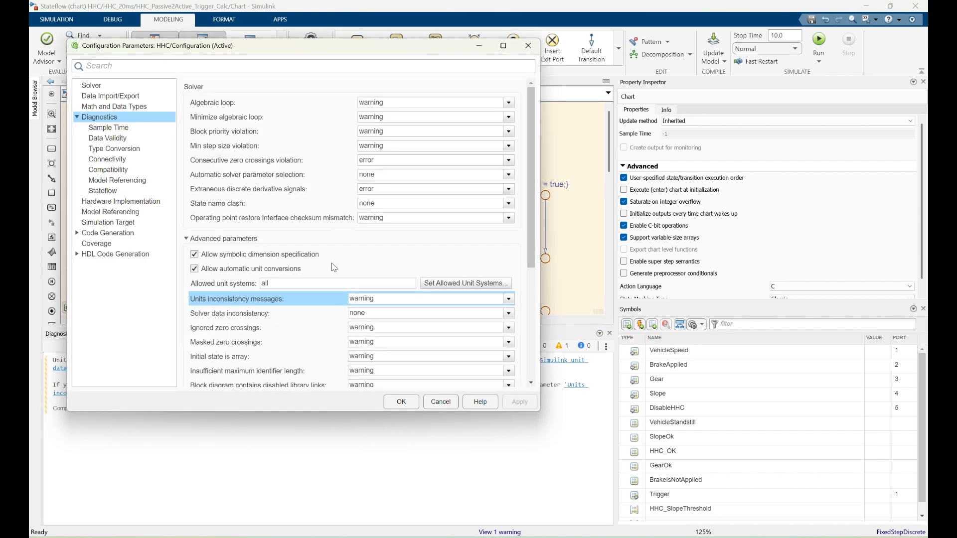
{"action": "left_click", "coordinate": [384, 301]}
{"action": "left_click", "coordinate": [367, 311]}
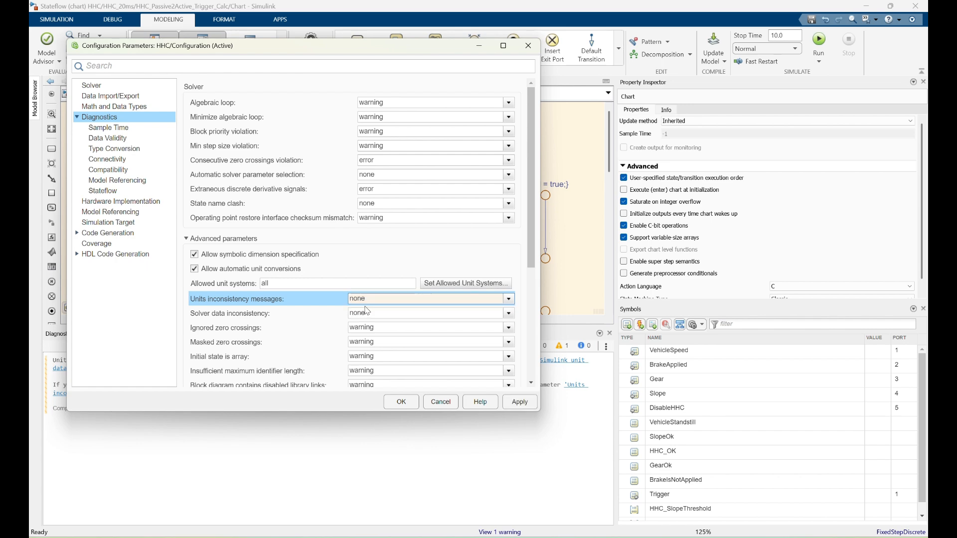
{"action": "left_click", "coordinate": [398, 401]}
{"action": "left_click", "coordinate": [716, 47]}
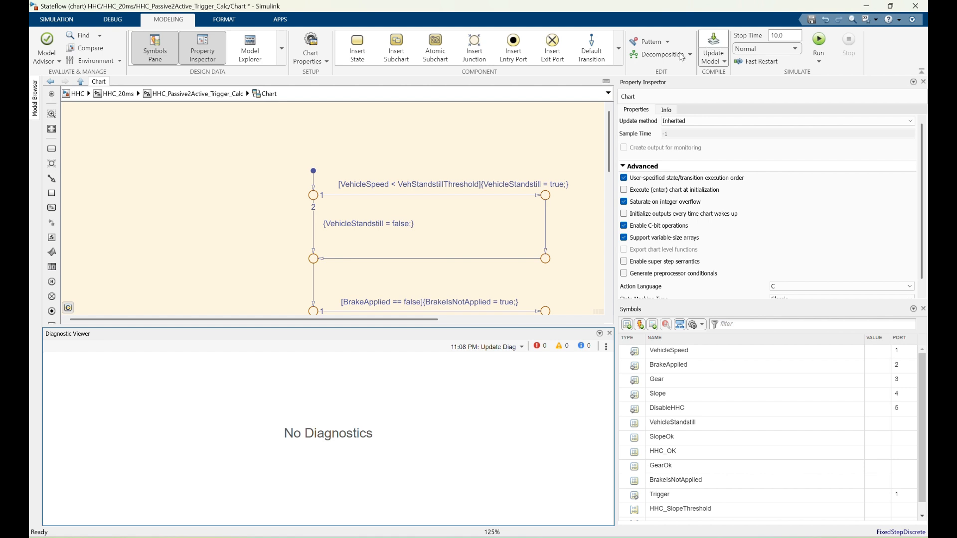
Close the Diagnostic Viewer and review the flow chart from the standstill check down to the final trigger condition.
{"action": "scroll", "coordinate": [183, 188], "scroll_direction": "down", "scroll_amount": 4}
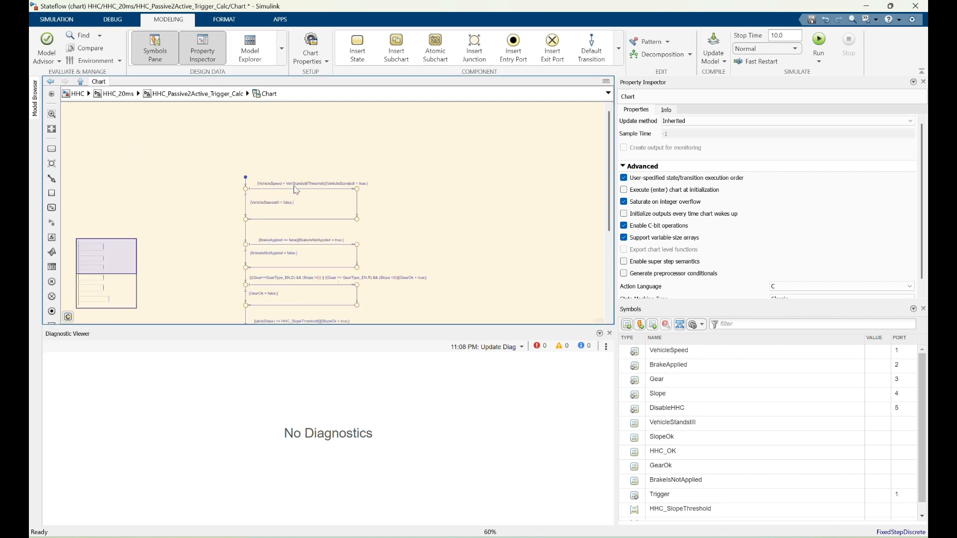
{"action": "left_click", "coordinate": [610, 333]}
{"action": "scroll", "coordinate": [415, 208], "scroll_direction": "up", "scroll_amount": 5}
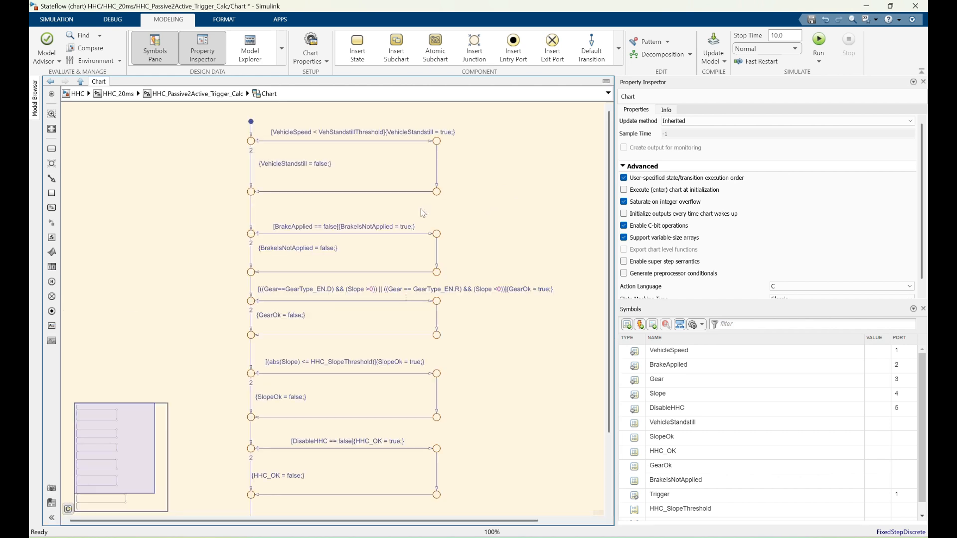
{"action": "scroll", "coordinate": [383, 294], "scroll_direction": "down", "scroll_amount": 3}
{"action": "scroll", "coordinate": [353, 185], "scroll_direction": "up", "scroll_amount": 4}
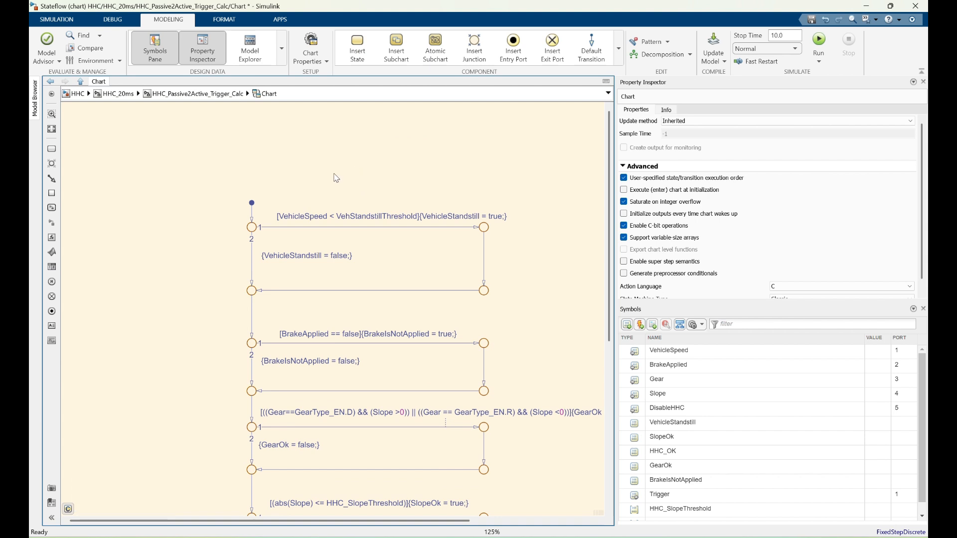
{"action": "scroll", "coordinate": [250, 166], "scroll_direction": "down", "scroll_amount": 2}
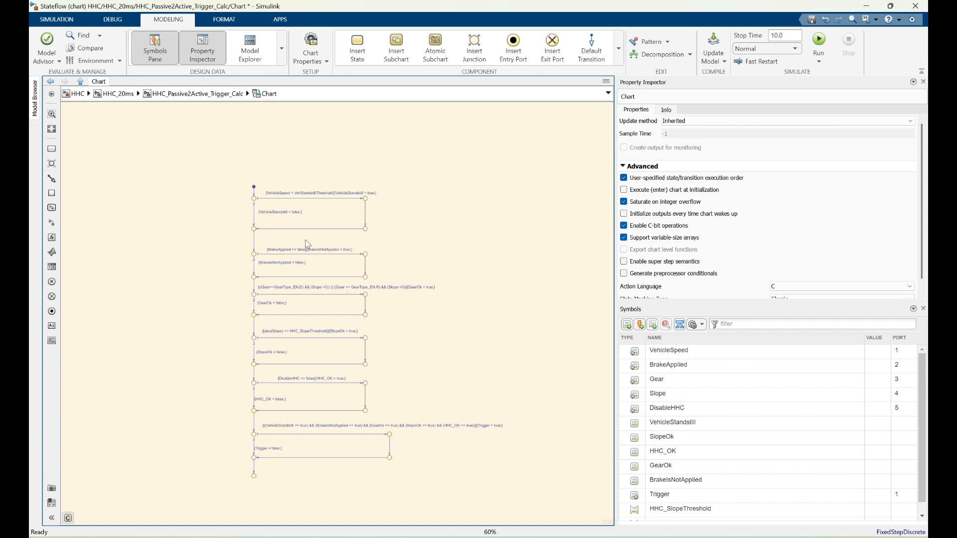
{"action": "scroll", "coordinate": [251, 471], "scroll_direction": "up", "scroll_amount": 4}
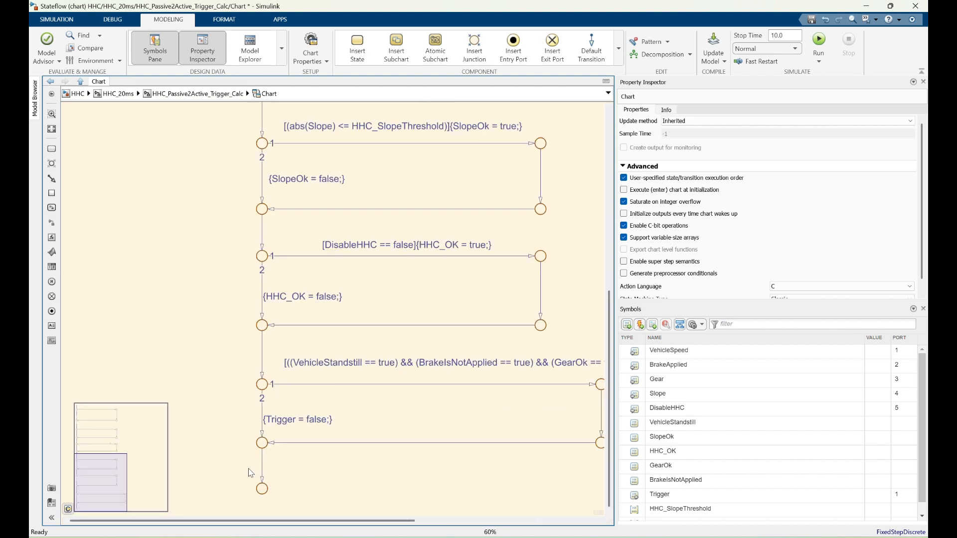
{"action": "scroll", "coordinate": [189, 370], "scroll_direction": "down", "scroll_amount": 3}
{"action": "scroll", "coordinate": [213, 353], "scroll_direction": "up", "scroll_amount": 1}
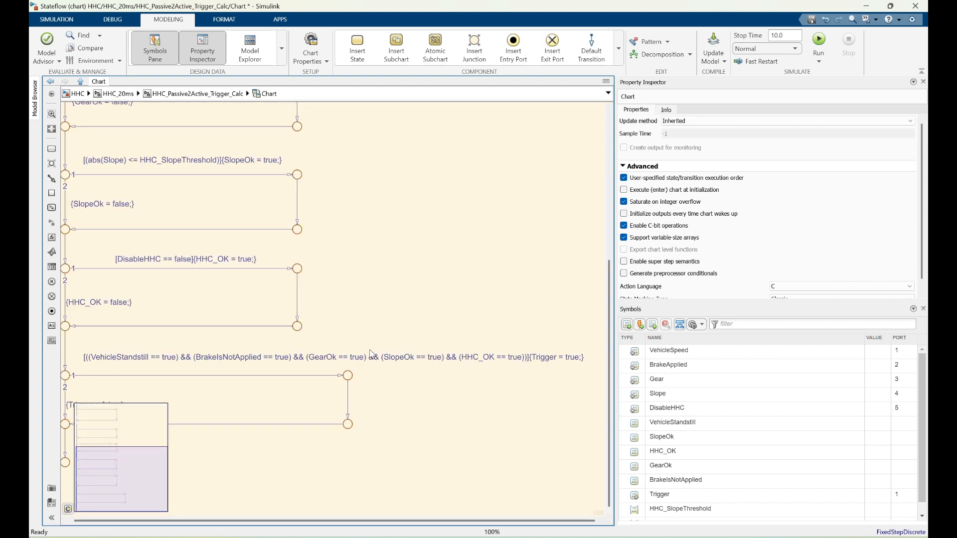
Remove the "== true" comparison and its closing parenthesis after VehicleStandstill in the final trigger condition.
{"action": "left_click", "coordinate": [149, 358]}
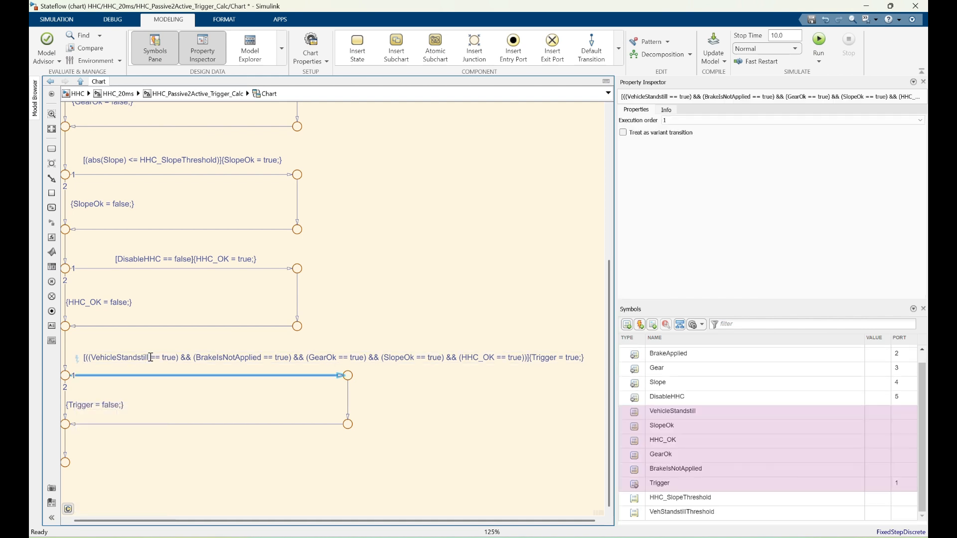
{"action": "scroll", "coordinate": [149, 358], "scroll_direction": "up", "scroll_amount": 3}
{"action": "left_click_drag", "start_coordinate": [151, 358], "coordinate": [201, 352]}
{"action": "key", "text": "BackSpace"}
{"action": "key", "text": "Delete"}
{"action": "key", "text": "Delete"}
{"action": "scroll", "coordinate": [223, 343], "scroll_direction": "down", "scroll_amount": 4}
{"action": "scroll", "coordinate": [223, 343], "scroll_direction": "up", "scroll_amount": 3}
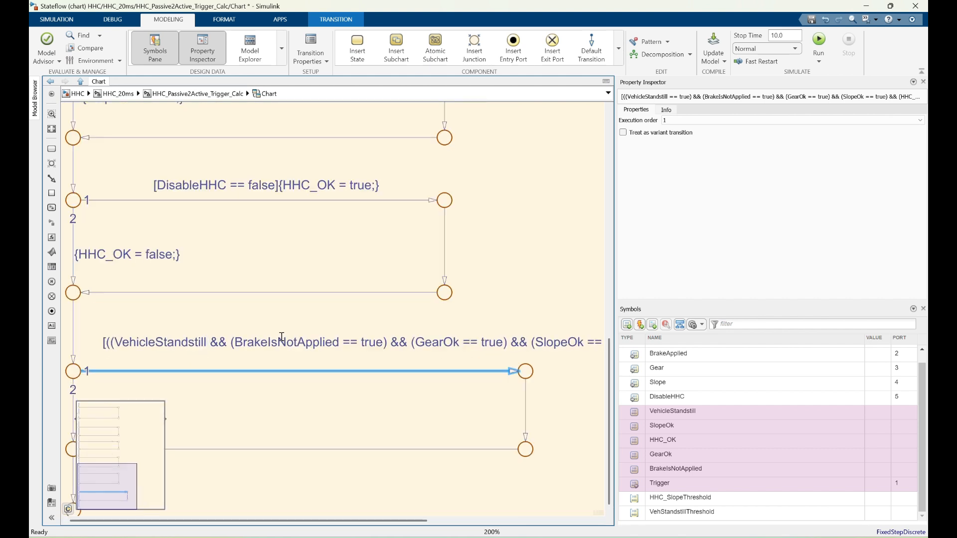
Reduce the BrakeIsNotApplied term in the trigger condition to the bare variable, without parentheses or "== true".
{"action": "left_click", "coordinate": [238, 342]}
{"action": "key", "text": "BackSpace"}
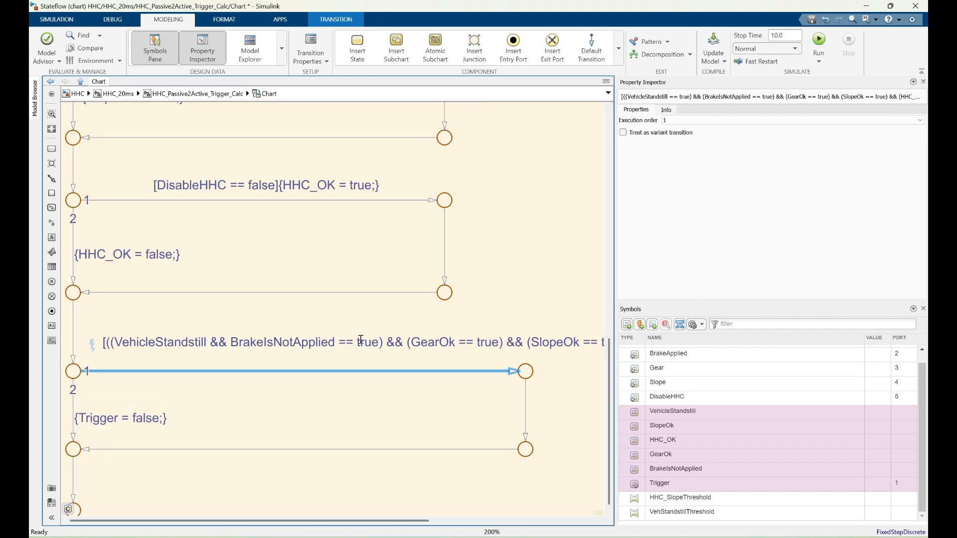
{"action": "left_click_drag", "start_coordinate": [337, 342], "coordinate": [382, 343]}
{"action": "key", "text": "BackSpace"}
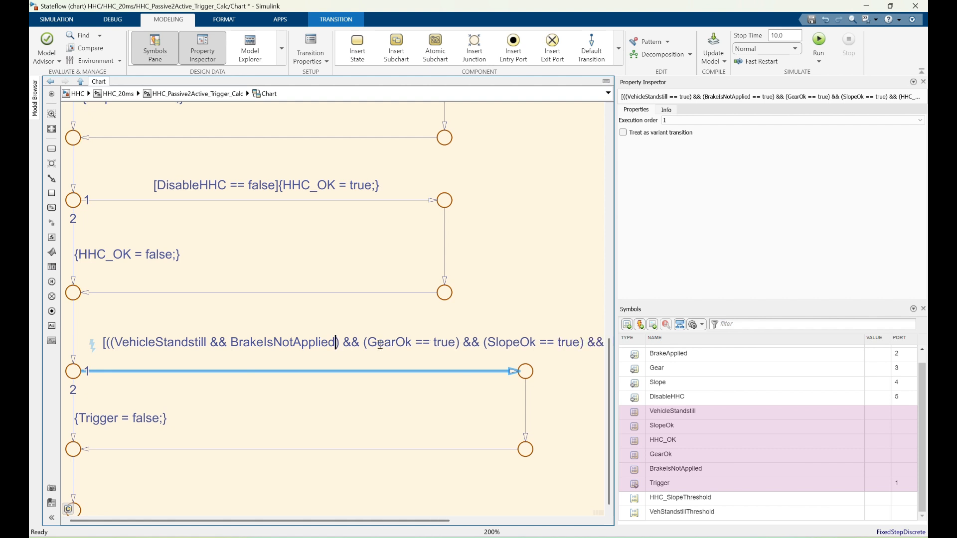
{"action": "key", "text": "Delete"}
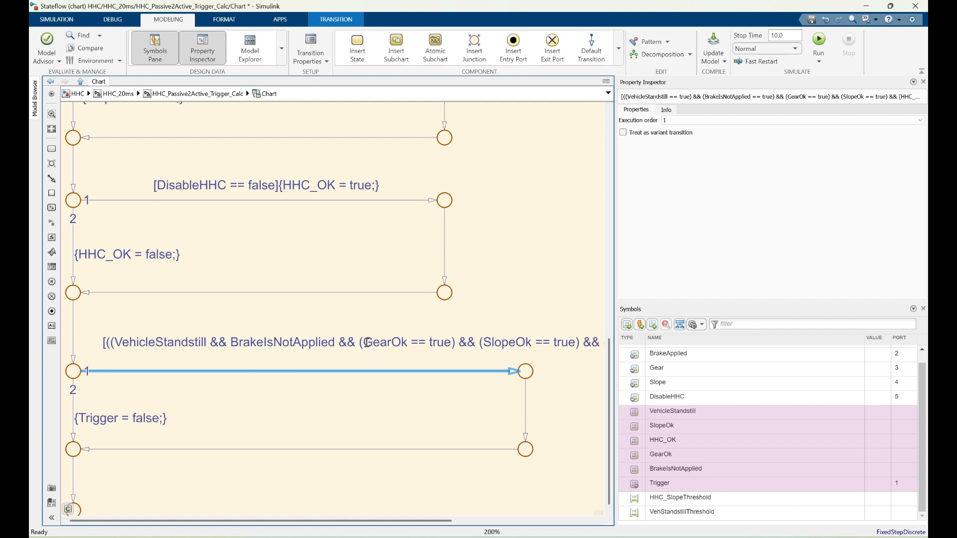
Strip the parentheses and "== true" comparisons from the GearOk and SlopeOk terms of the trigger condition.
{"action": "key", "text": "BackSpace"}
{"action": "left_click_drag", "start_coordinate": [407, 342], "coordinate": [451, 342]}
{"action": "key", "text": "BackSpace"}
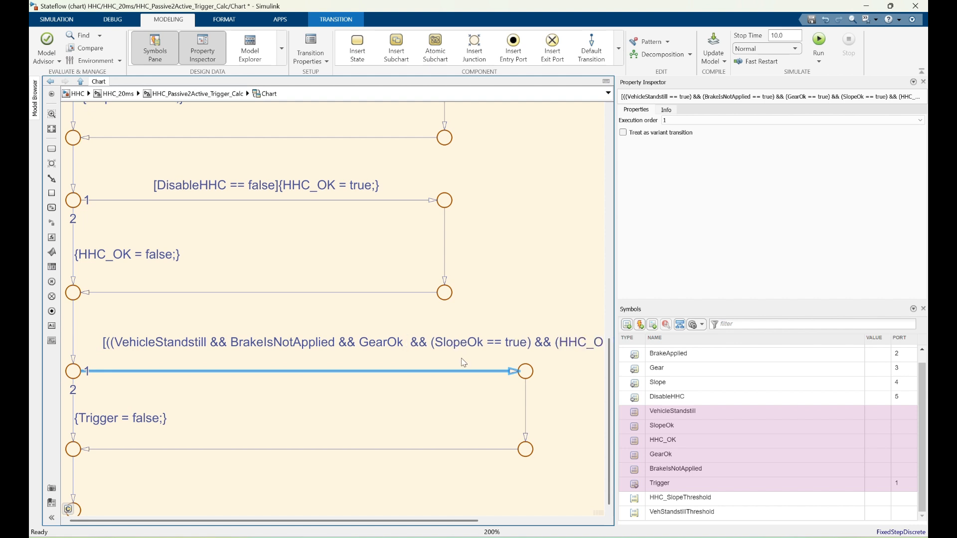
{"action": "left_click", "coordinate": [438, 343]}
{"action": "key", "text": "BackSpace"}
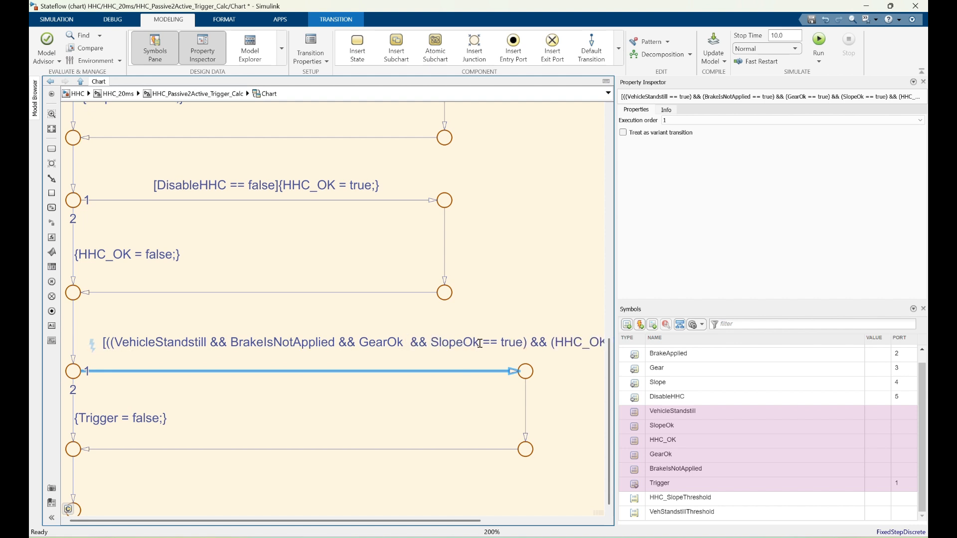
{"action": "left_click_drag", "start_coordinate": [482, 343], "coordinate": [529, 343]}
{"action": "key", "text": "BackSpace"}
Reduce the HHC_OK term to the bare variable and delete the closing parentheses at the end of the trigger condition.
{"action": "scroll", "coordinate": [522, 321], "scroll_direction": "down", "scroll_amount": 3}
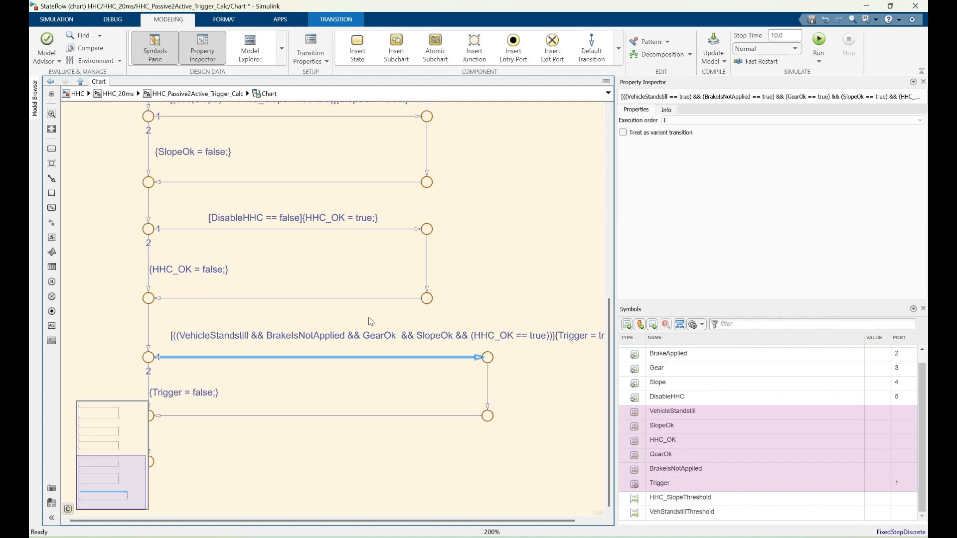
{"action": "scroll", "coordinate": [523, 321], "scroll_direction": "up", "scroll_amount": 3}
{"action": "left_click", "coordinate": [412, 338]}
{"action": "key", "text": "BackSpace"}
{"action": "left_click_drag", "start_coordinate": [475, 338], "coordinate": [534, 338]}
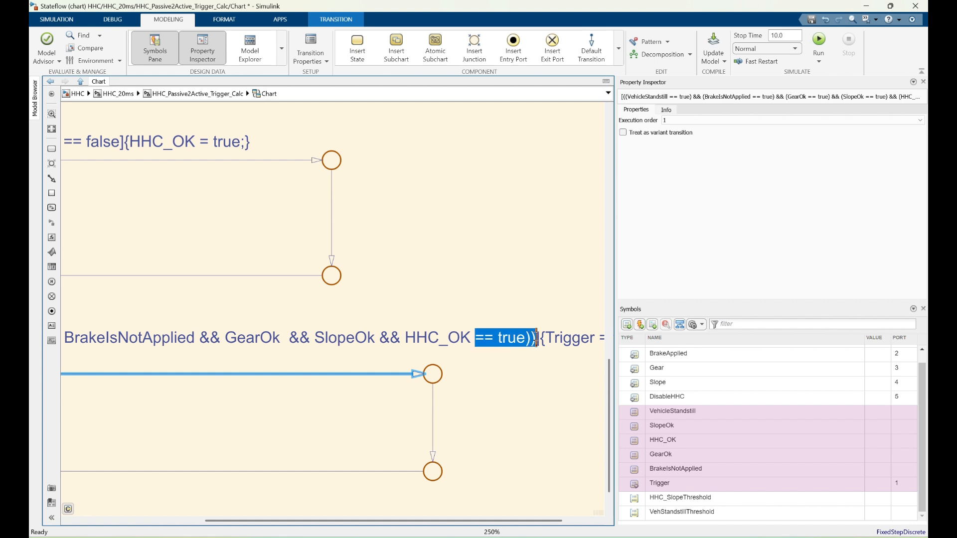
{"action": "key", "text": "BackSpace"}
{"action": "left_click", "coordinate": [489, 367]}
Delete the two unmatched opening parentheses before VehicleStandstill in the trigger condition.
{"action": "scroll", "coordinate": [500, 337], "scroll_direction": "down", "scroll_amount": 3}
{"action": "scroll", "coordinate": [232, 322], "scroll_direction": "up", "scroll_amount": 5}
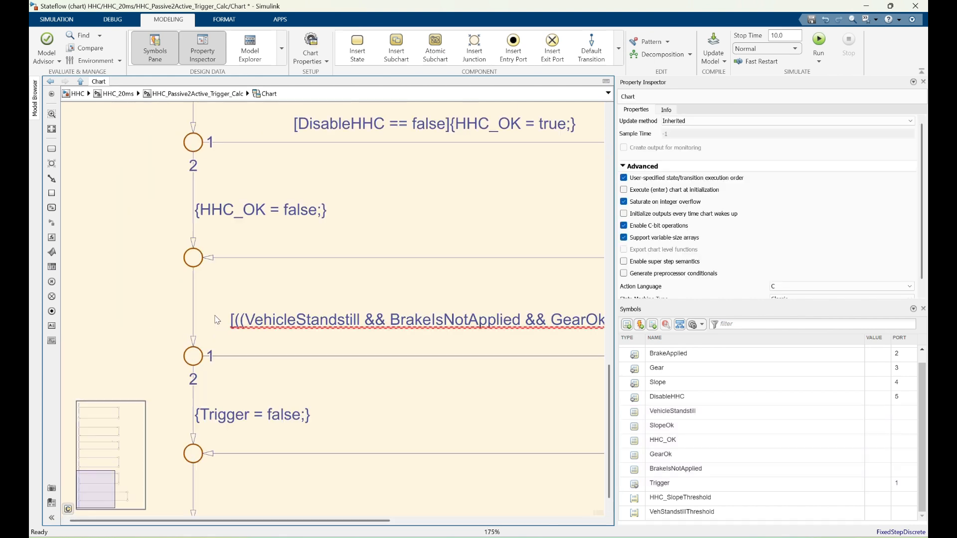
{"action": "left_click", "coordinate": [262, 321]}
{"action": "key", "text": "BackSpace"}
{"action": "key", "text": "BackSpace"}
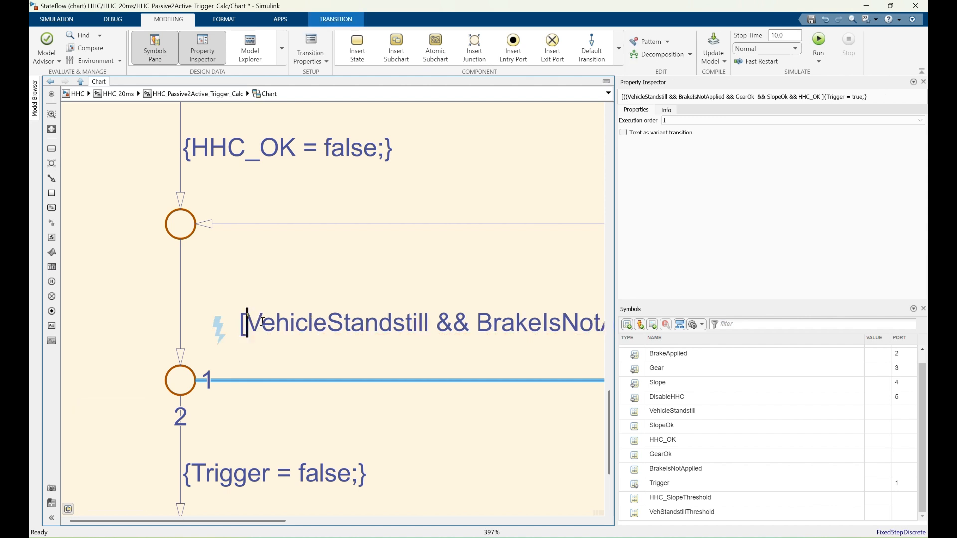
{"action": "left_click", "coordinate": [130, 283]}
Review the complete flow chart, following the sequence of checks from the default transition to the terminal junction.
{"action": "scroll", "coordinate": [130, 285], "scroll_direction": "down", "scroll_amount": 6}
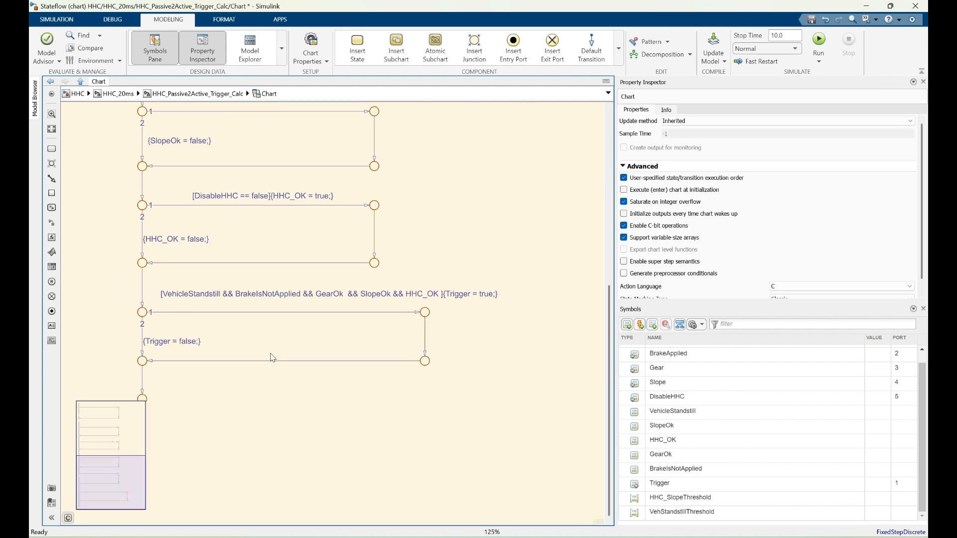
{"action": "scroll", "coordinate": [299, 385], "scroll_direction": "down", "scroll_amount": 1}
{"action": "scroll", "coordinate": [225, 287], "scroll_direction": "up", "scroll_amount": 1}
{"action": "scroll", "coordinate": [225, 288], "scroll_direction": "up", "scroll_amount": 3}
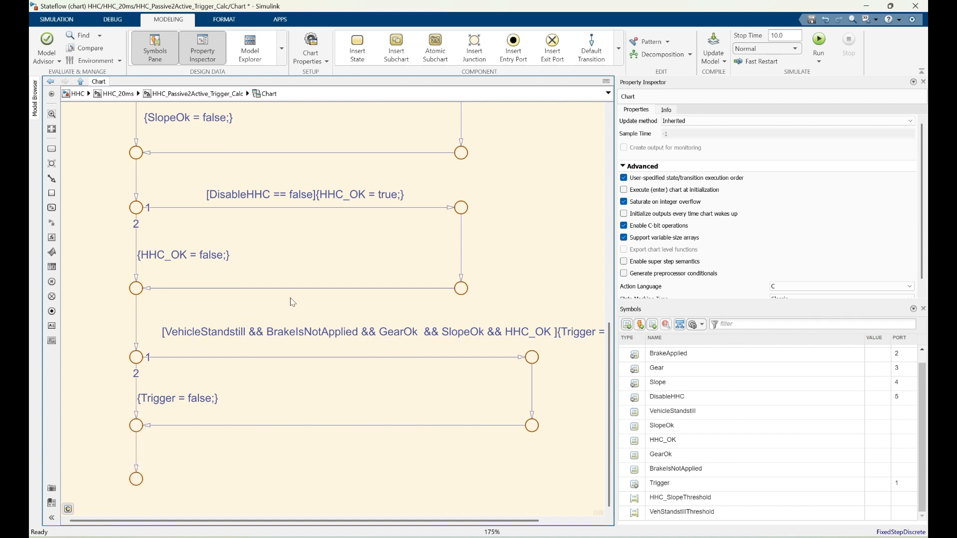
{"action": "scroll", "coordinate": [287, 326], "scroll_direction": "down", "scroll_amount": 6}
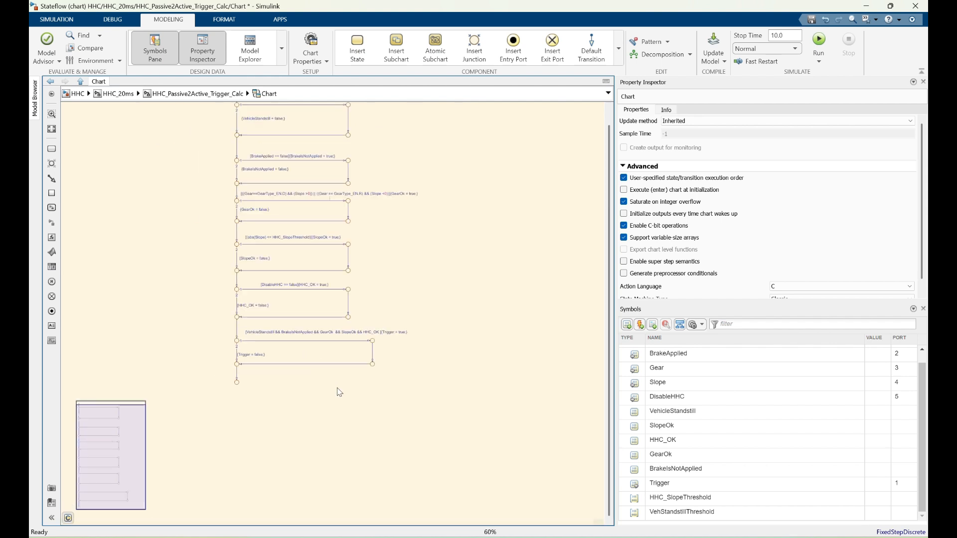
{"action": "scroll", "coordinate": [340, 392], "scroll_direction": "down", "scroll_amount": 1}
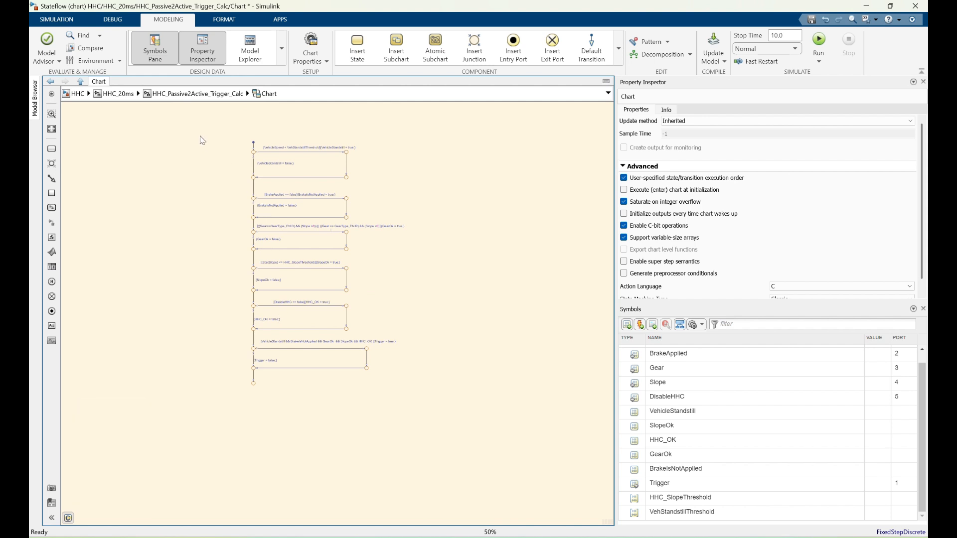
{"action": "scroll", "coordinate": [213, 191], "scroll_direction": "up", "scroll_amount": 1}
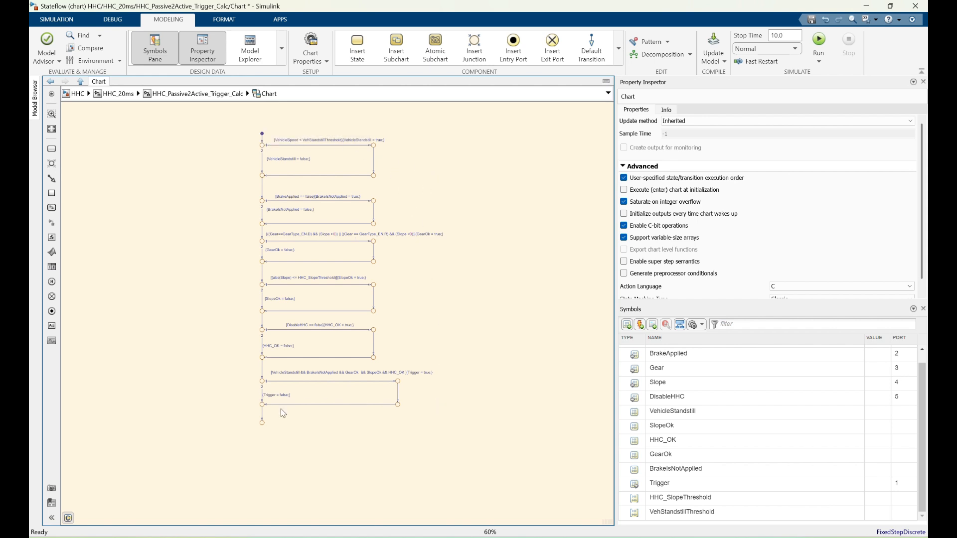
{"action": "scroll", "coordinate": [286, 143], "scroll_direction": "up", "scroll_amount": 2}
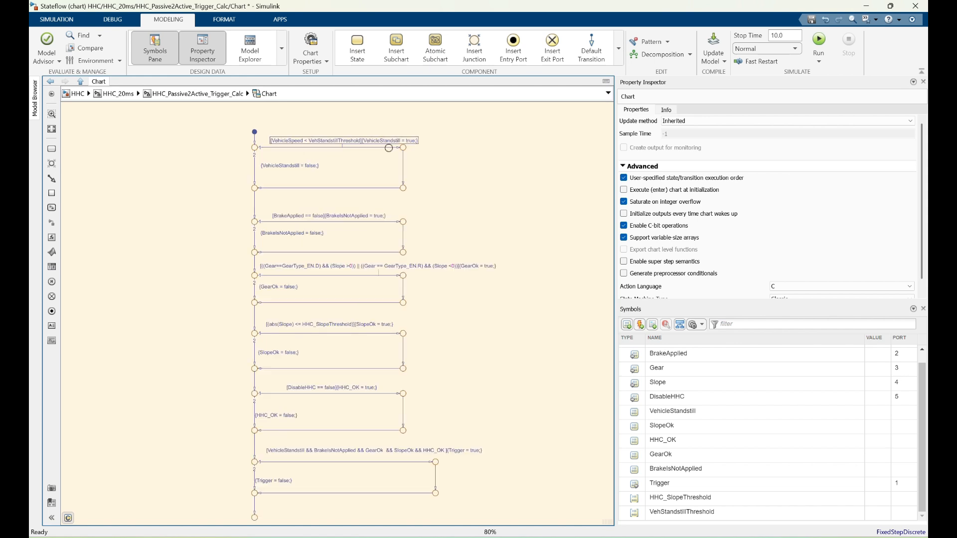
{"action": "scroll", "coordinate": [337, 288], "scroll_direction": "down", "scroll_amount": 2}
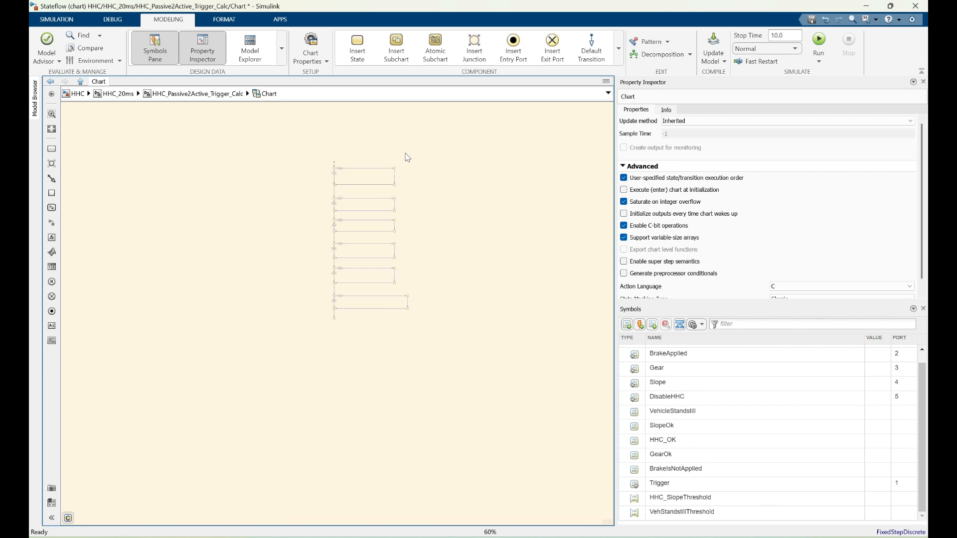
{"action": "scroll", "coordinate": [342, 319], "scroll_direction": "up", "scroll_amount": 2}
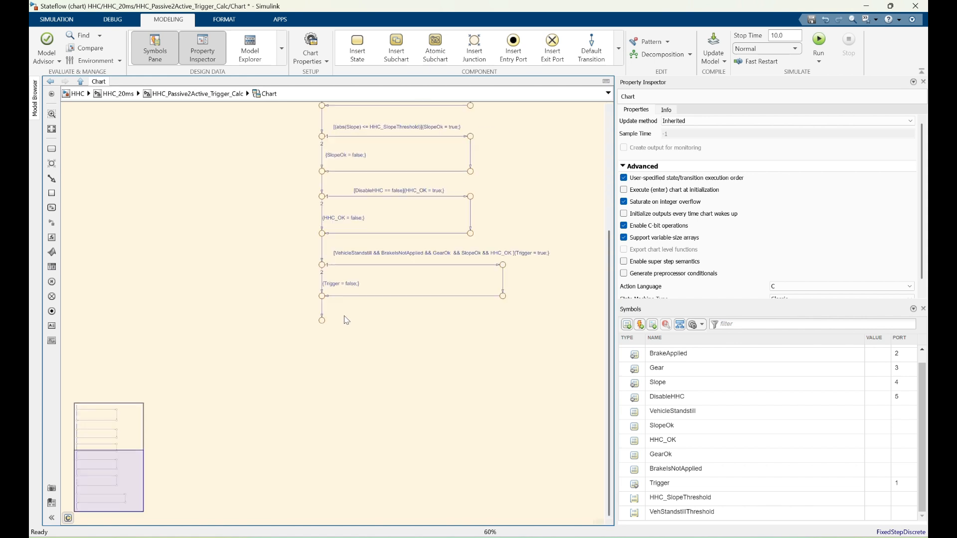
Draw a horizontal transition from the last junction of the flow chart to a new junction beyond the trigger block's far edge.
{"action": "scroll", "coordinate": [322, 340], "scroll_direction": "down", "scroll_amount": 4}
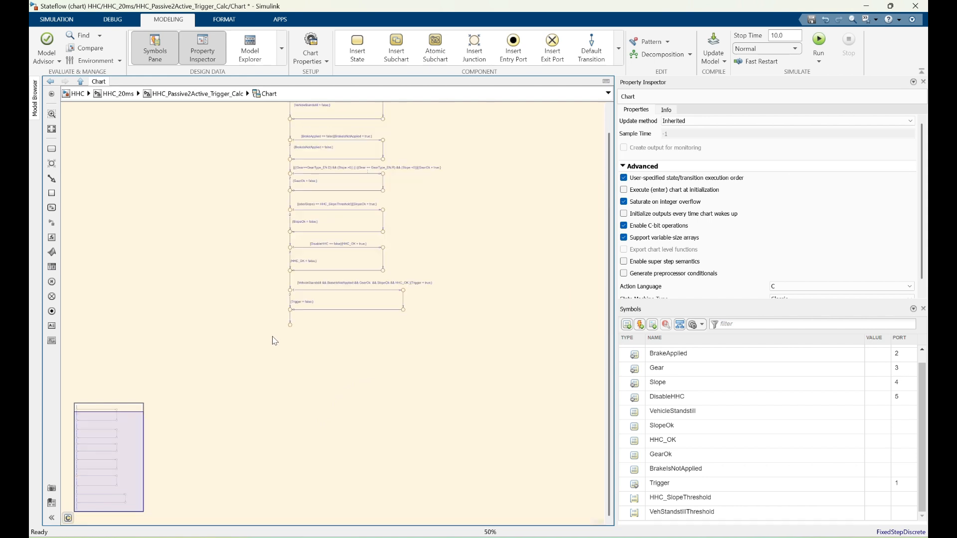
{"action": "scroll", "coordinate": [295, 321], "scroll_direction": "up", "scroll_amount": 5}
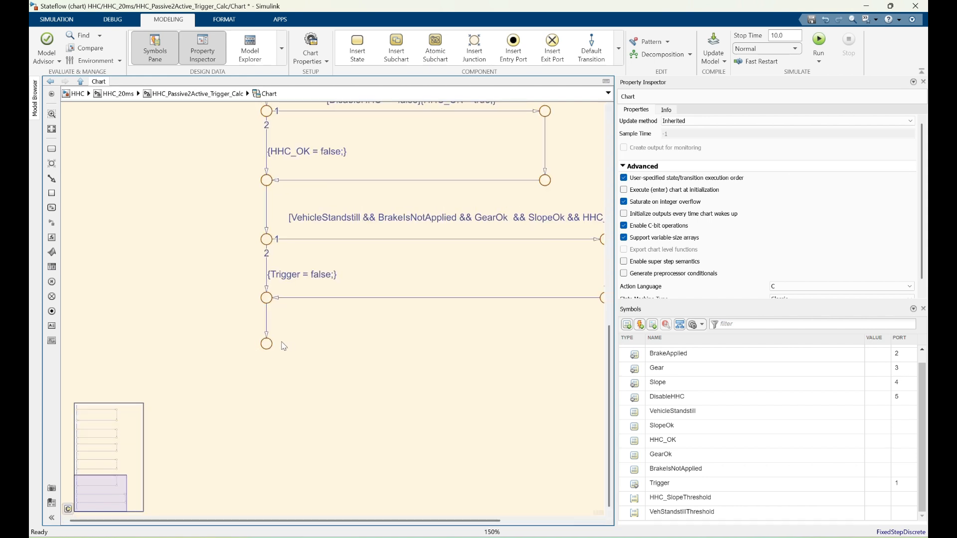
{"action": "scroll", "coordinate": [145, 349], "scroll_direction": "down", "scroll_amount": 1}
{"action": "scroll", "coordinate": [188, 344], "scroll_direction": "up", "scroll_amount": 3}
{"action": "left_click_drag", "start_coordinate": [186, 344], "coordinate": [464, 344]}
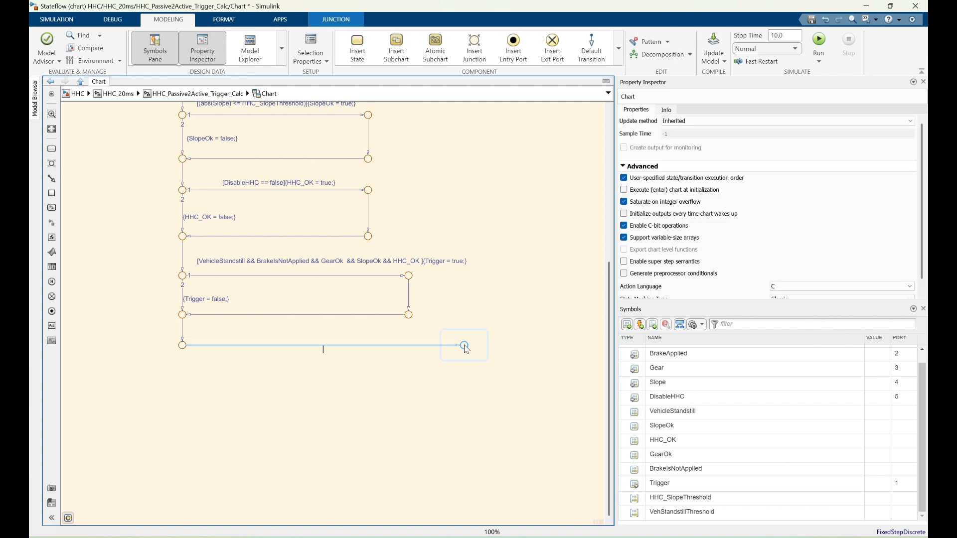
Start the new bottom transition's condition with (VehicleSpeed < VehStandstillThreshold), copied from the standstill check, followed by && and an opening parenthesis.
{"action": "scroll", "coordinate": [348, 374], "scroll_direction": "down", "scroll_amount": 3}
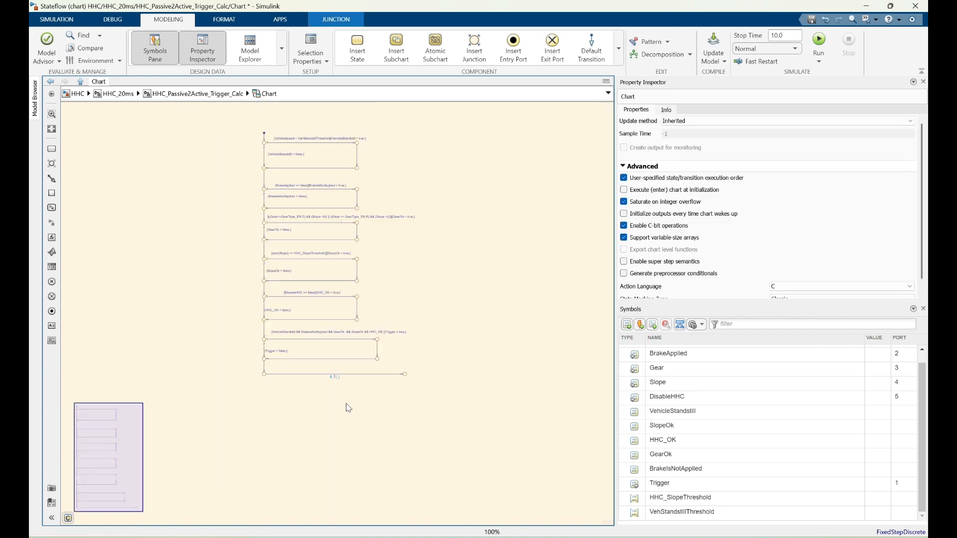
{"action": "scroll", "coordinate": [310, 126], "scroll_direction": "up", "scroll_amount": 5}
{"action": "left_click", "coordinate": [315, 134]}
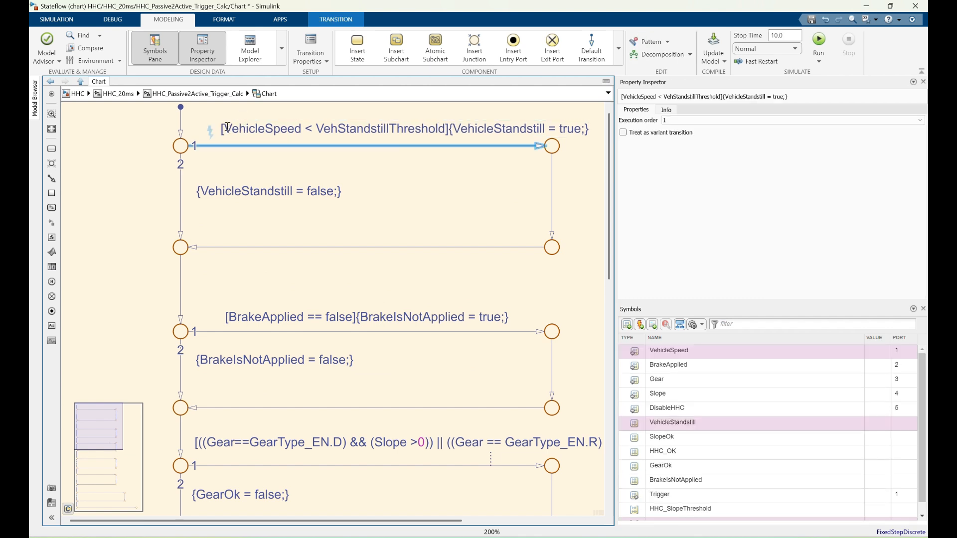
{"action": "double_click", "coordinate": [316, 133]}
{"action": "left_click_drag", "start_coordinate": [224, 129], "coordinate": [446, 130]}
{"action": "scroll", "coordinate": [338, 273], "scroll_direction": "down", "scroll_amount": 5}
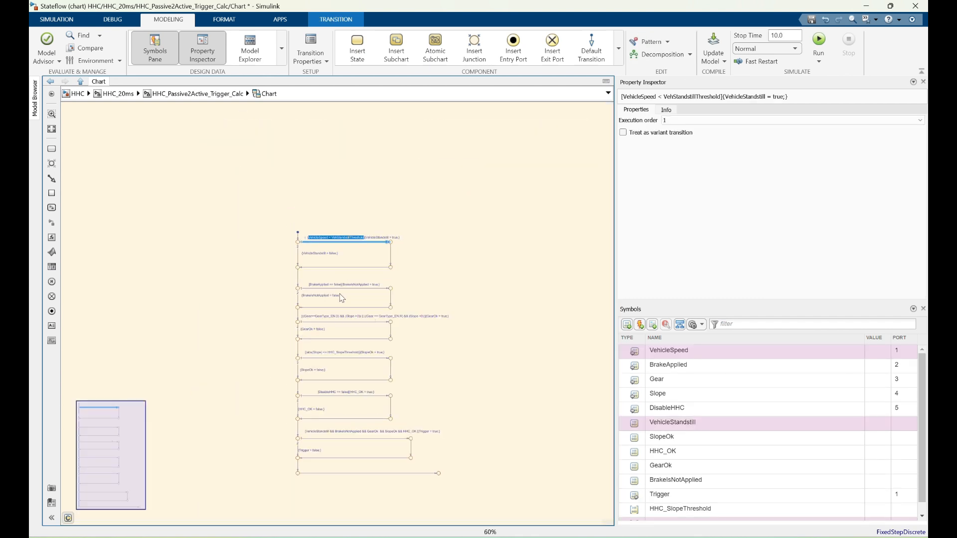
{"action": "scroll", "coordinate": [314, 506], "scroll_direction": "up", "scroll_amount": 5}
{"action": "left_click", "coordinate": [404, 401]}
{"action": "left_click", "coordinate": [441, 362]}
{"action": "type", "text": "(VehicleSpeed < VehStandstillThreshold) &"}
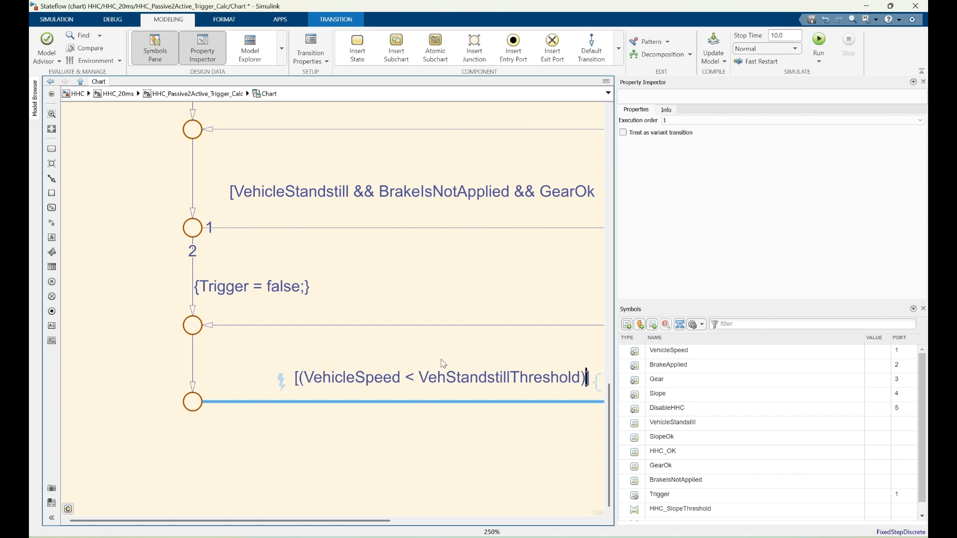
{"action": "type", "text": "& ("}
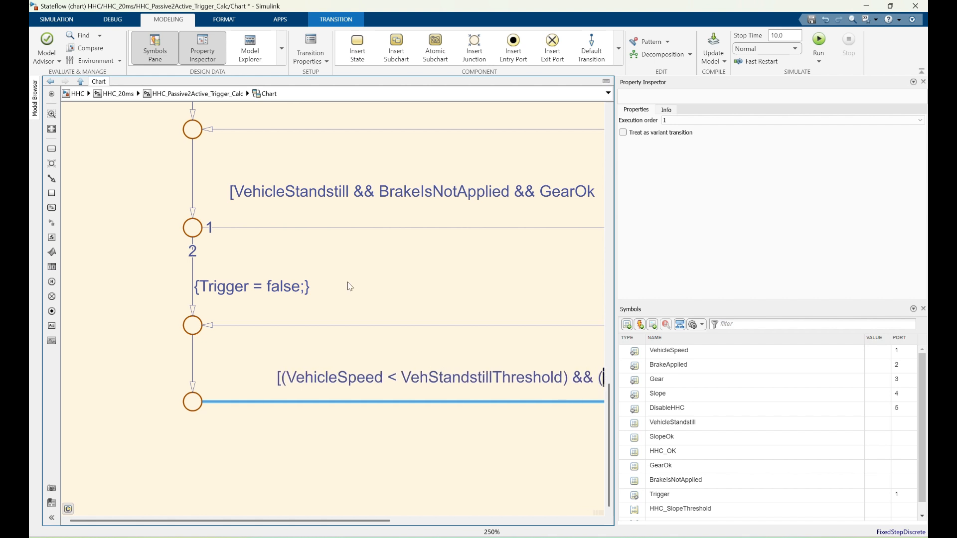
Add the brake check's BrakeApplied == false to the bottom transition's condition, close its parenthesis and append && with another opening parenthesis.
{"action": "scroll", "coordinate": [156, 261], "scroll_direction": "down", "scroll_amount": 8}
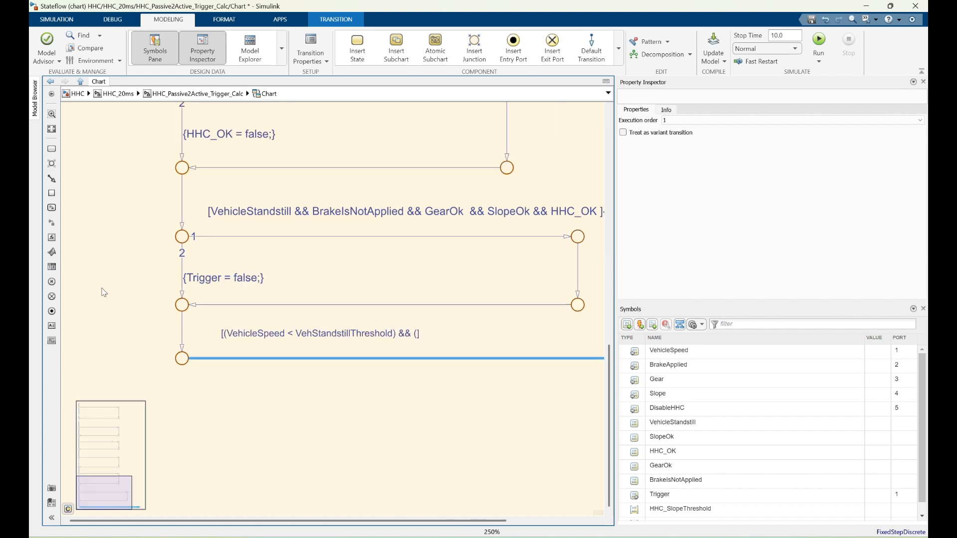
{"action": "scroll", "coordinate": [269, 136], "scroll_direction": "up", "scroll_amount": 6}
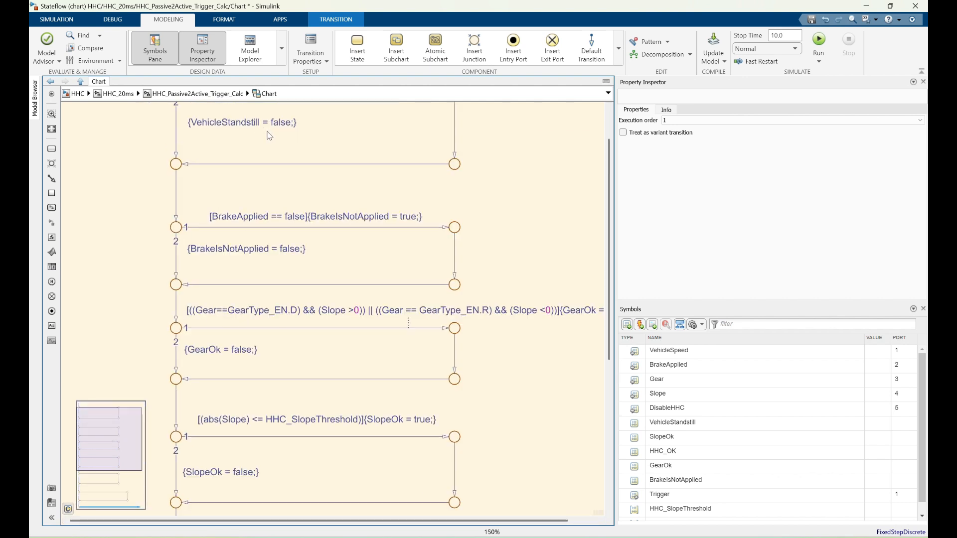
{"action": "left_click", "coordinate": [212, 216]}
{"action": "left_click_drag", "start_coordinate": [211, 216], "coordinate": [307, 216]}
{"action": "key", "text": "ctrl+c"}
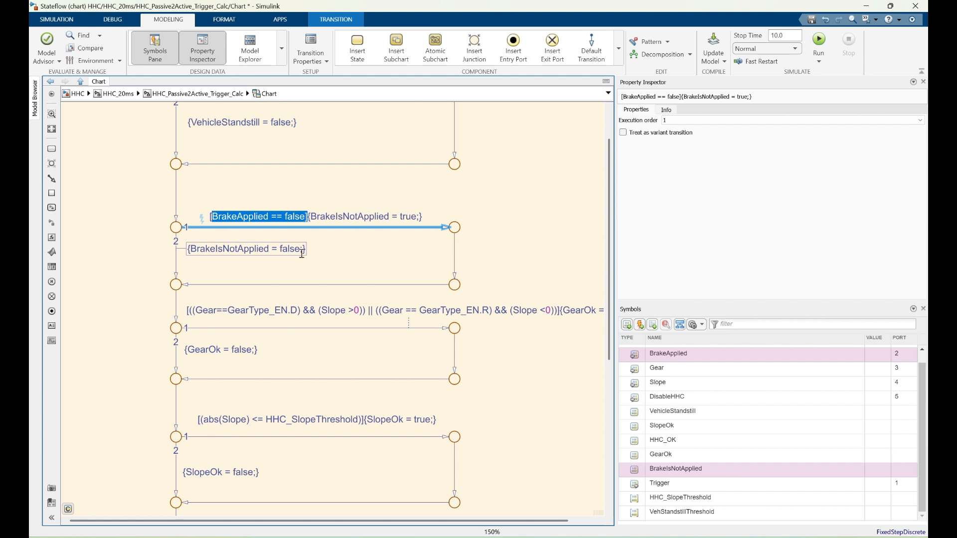
{"action": "scroll", "coordinate": [301, 253], "scroll_direction": "down", "scroll_amount": 8}
{"action": "scroll", "coordinate": [374, 394], "scroll_direction": "up", "scroll_amount": 7}
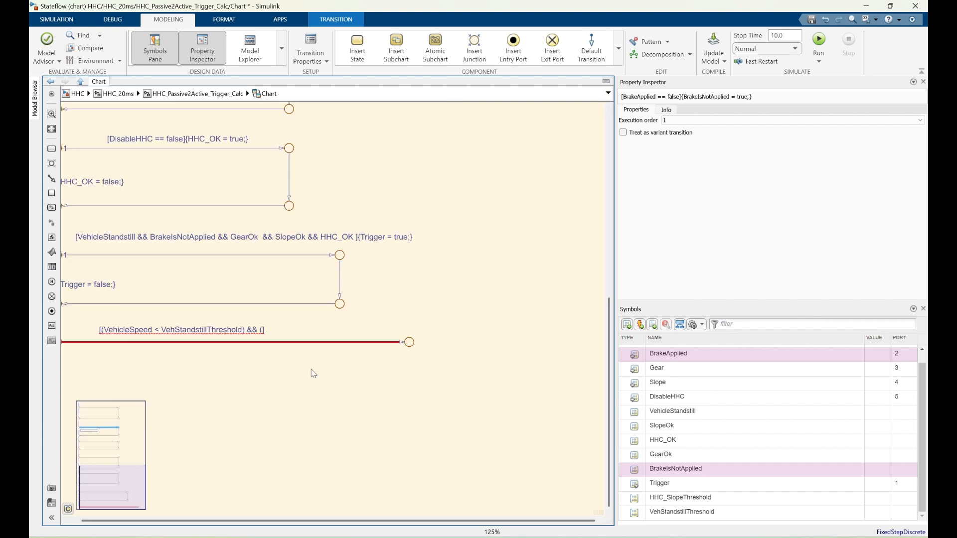
{"action": "scroll", "coordinate": [264, 330], "scroll_direction": "up", "scroll_amount": 4}
{"action": "left_click", "coordinate": [264, 330]}
{"action": "key", "text": "ctrl+v"}
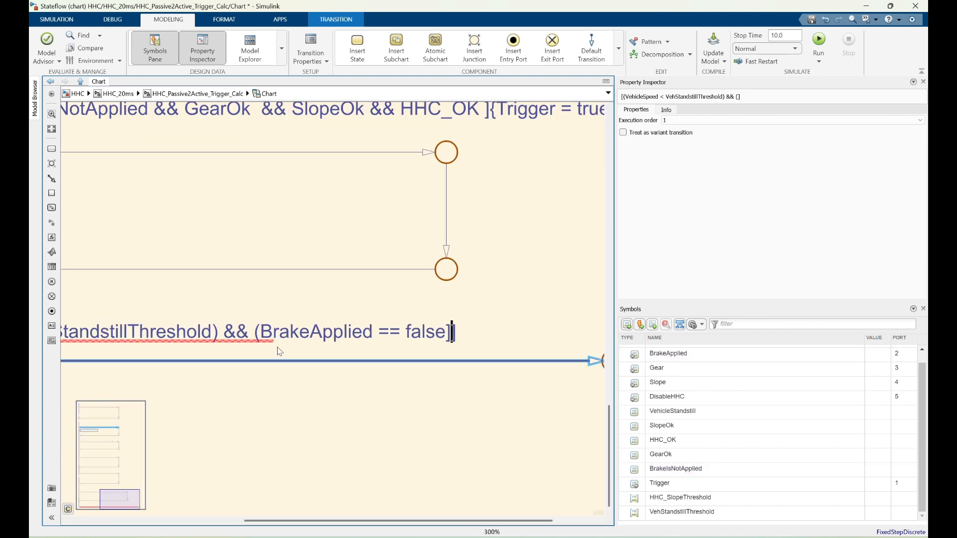
{"action": "type", "text": "&"}
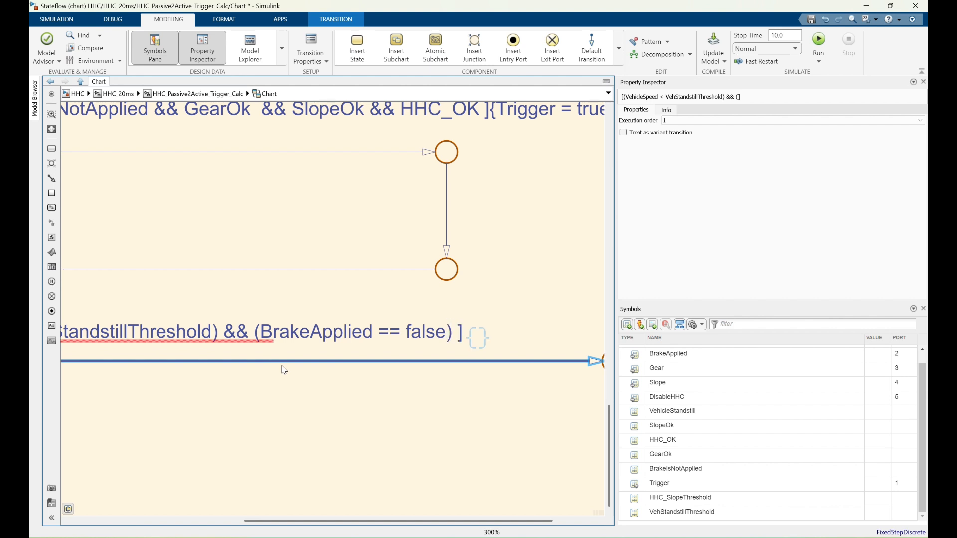
{"action": "type", "text": "& ("}
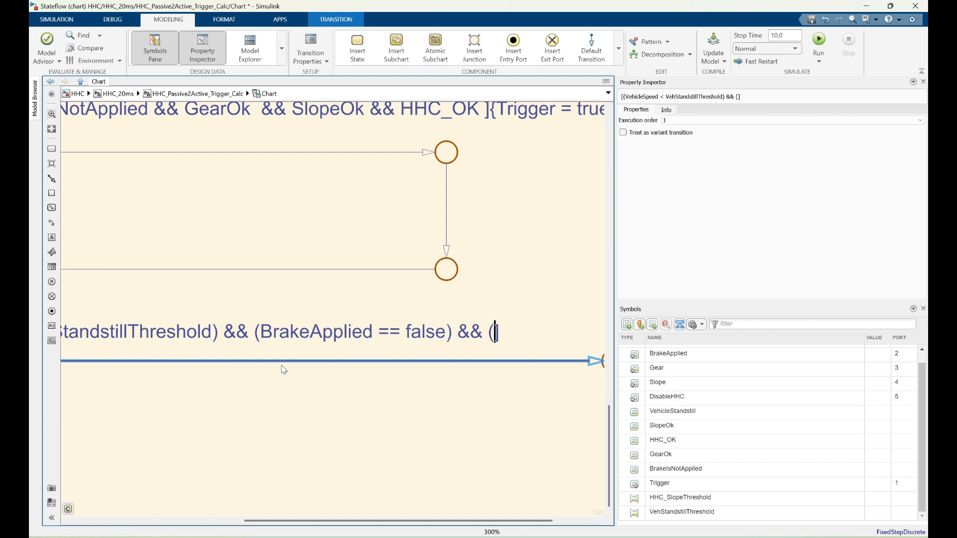
Copy the complete gear-and-slope expression for GearType_EN.D and GearType_EN.R from the GearOk check to the end of the bottom transition's condition.
{"action": "scroll", "coordinate": [79, 327], "scroll_direction": "down", "scroll_amount": 5}
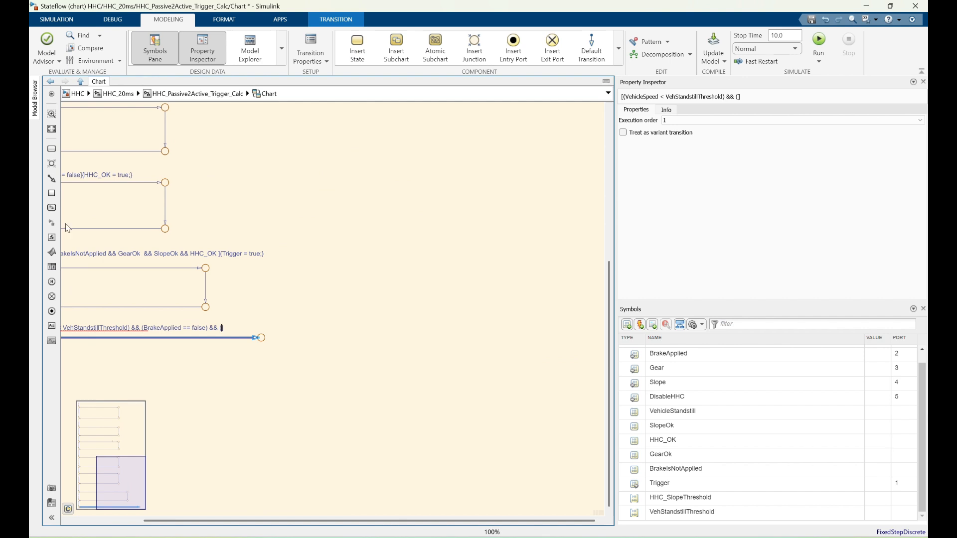
{"action": "scroll", "coordinate": [411, 221], "scroll_direction": "down", "scroll_amount": 4}
{"action": "scroll", "coordinate": [186, 143], "scroll_direction": "up", "scroll_amount": 5}
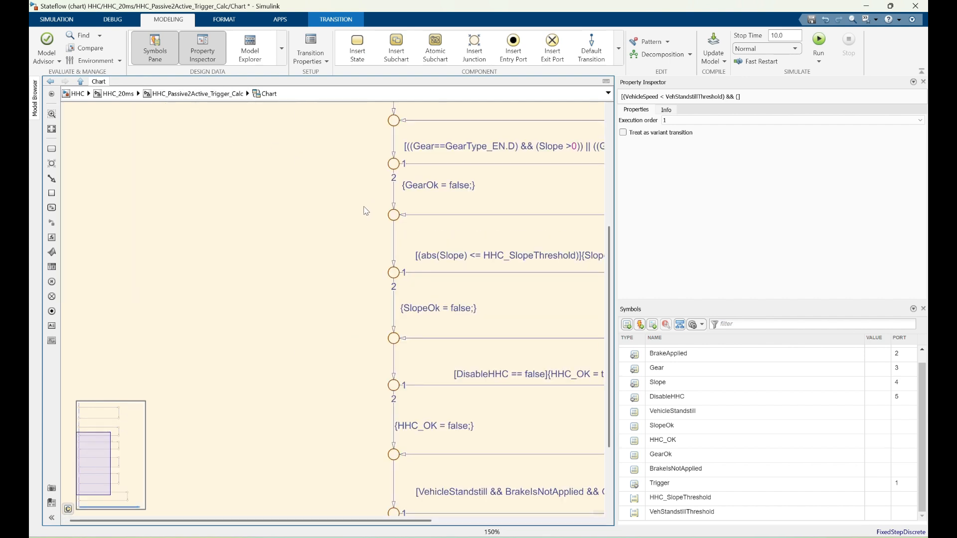
{"action": "scroll", "coordinate": [341, 200], "scroll_direction": "down", "scroll_amount": 4}
{"action": "scroll", "coordinate": [524, 119], "scroll_direction": "up", "scroll_amount": 4}
{"action": "left_click", "coordinate": [172, 275]}
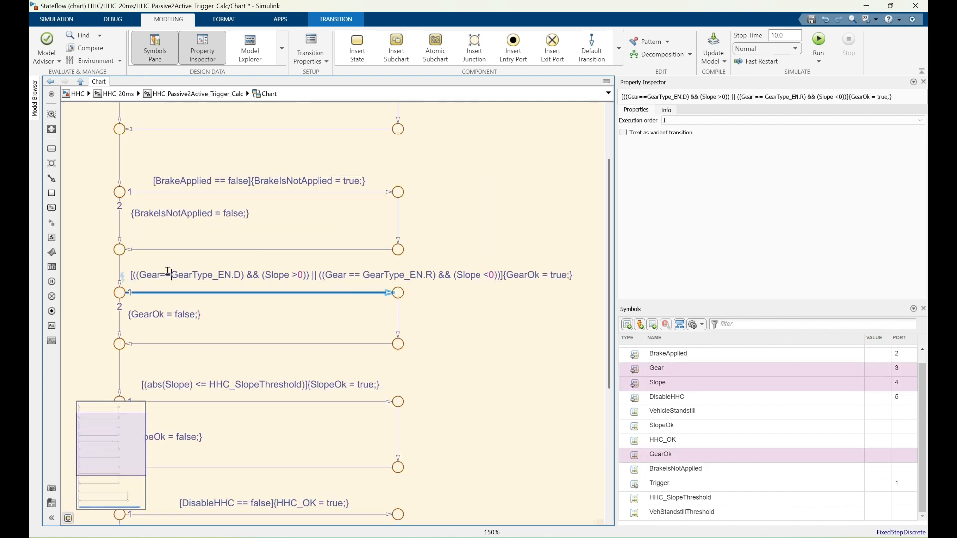
{"action": "left_click_drag", "start_coordinate": [133, 277], "coordinate": [497, 277]}
{"action": "key", "text": "ctrl+c"}
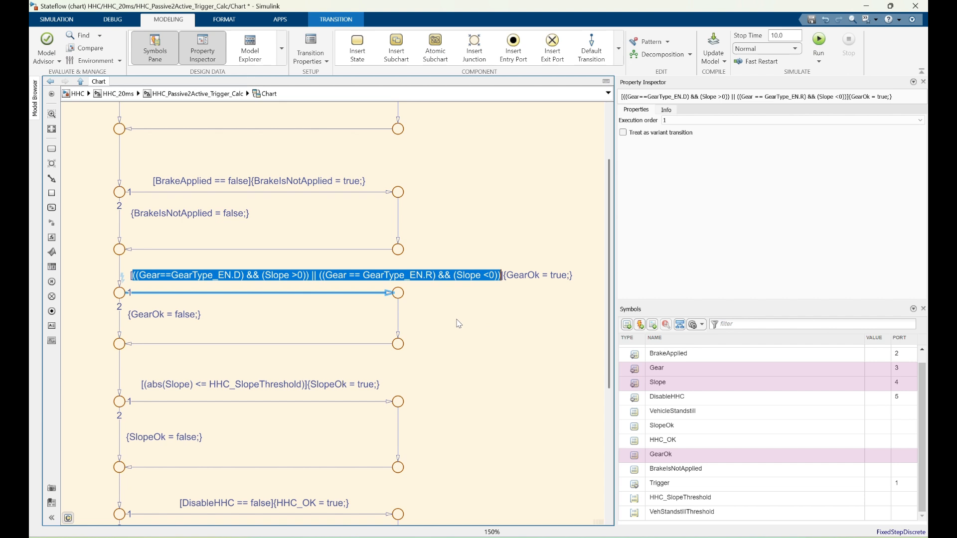
{"action": "scroll", "coordinate": [391, 243], "scroll_direction": "down", "scroll_amount": 7}
{"action": "scroll", "coordinate": [441, 381], "scroll_direction": "up", "scroll_amount": 8}
{"action": "scroll", "coordinate": [299, 377], "scroll_direction": "up", "scroll_amount": 3}
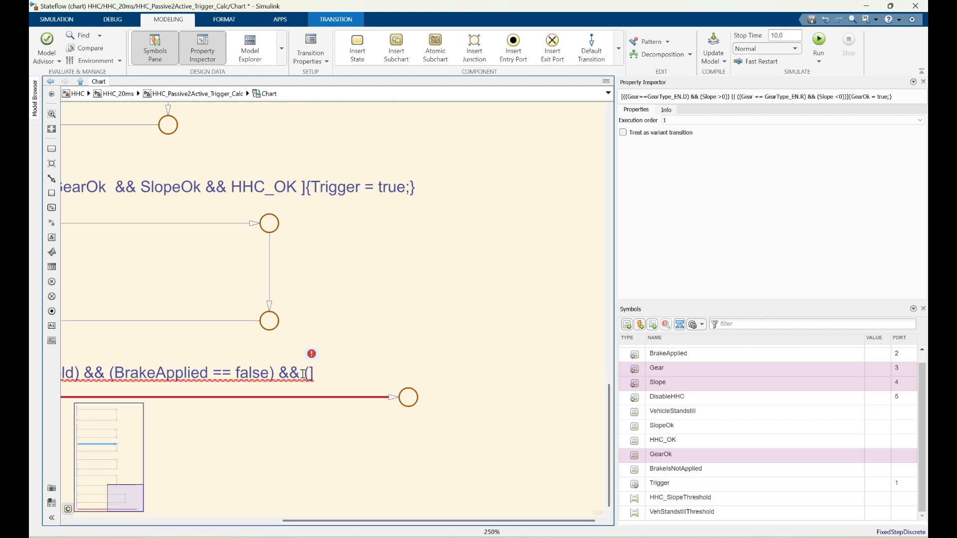
{"action": "left_click", "coordinate": [305, 373]}
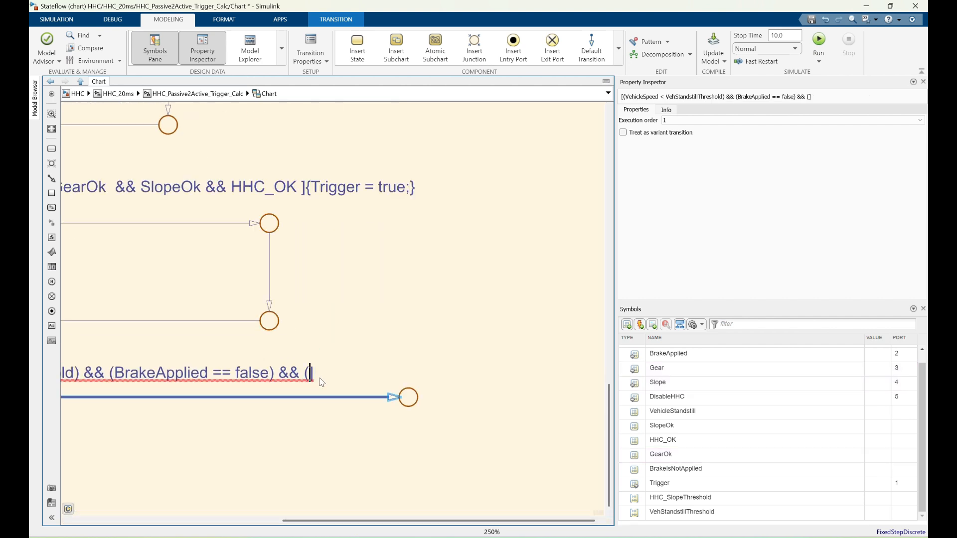
{"action": "key", "text": "ctrl+v"}
Delete the extra opening parenthesis in front of the gear expression in the bottom transition's condition.
{"action": "scroll", "coordinate": [279, 350], "scroll_direction": "down", "scroll_amount": 3}
{"action": "scroll", "coordinate": [326, 352], "scroll_direction": "down", "scroll_amount": 5}
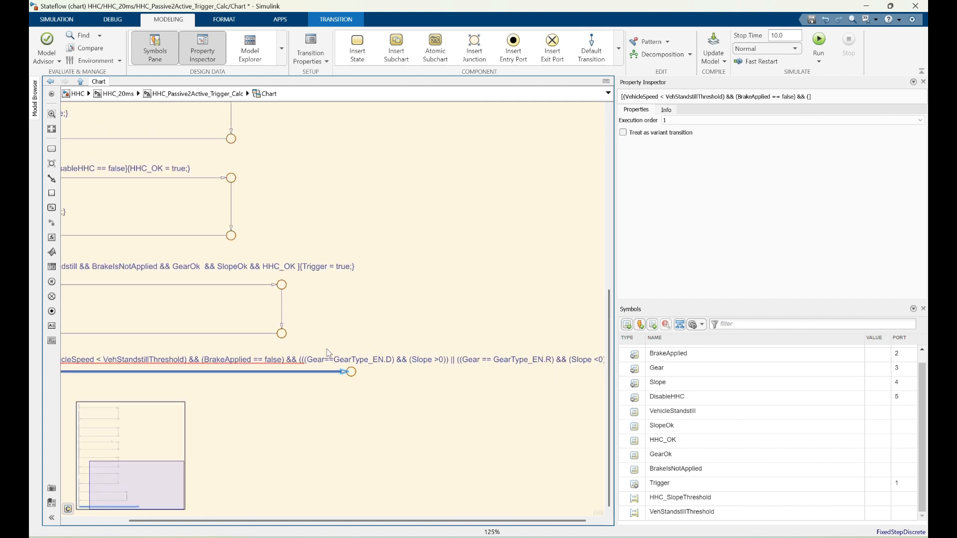
{"action": "scroll", "coordinate": [499, 355], "scroll_direction": "up", "scroll_amount": 3}
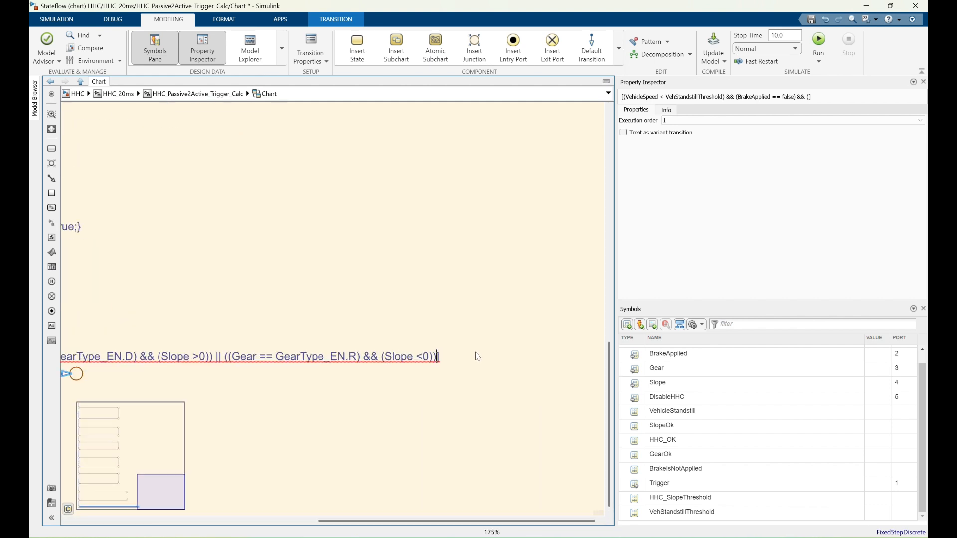
{"action": "scroll", "coordinate": [478, 356], "scroll_direction": "down", "scroll_amount": 3}
{"action": "scroll", "coordinate": [282, 355], "scroll_direction": "up", "scroll_amount": 3}
{"action": "left_click", "coordinate": [243, 363]}
{"action": "key", "text": "BackSpace"}
Append && () after the gear-and-slope expression at the end of the bottom transition's condition.
{"action": "scroll", "coordinate": [487, 336], "scroll_direction": "down", "scroll_amount": 3}
{"action": "scroll", "coordinate": [386, 343], "scroll_direction": "up", "scroll_amount": 3}
{"action": "left_click", "coordinate": [276, 343]}
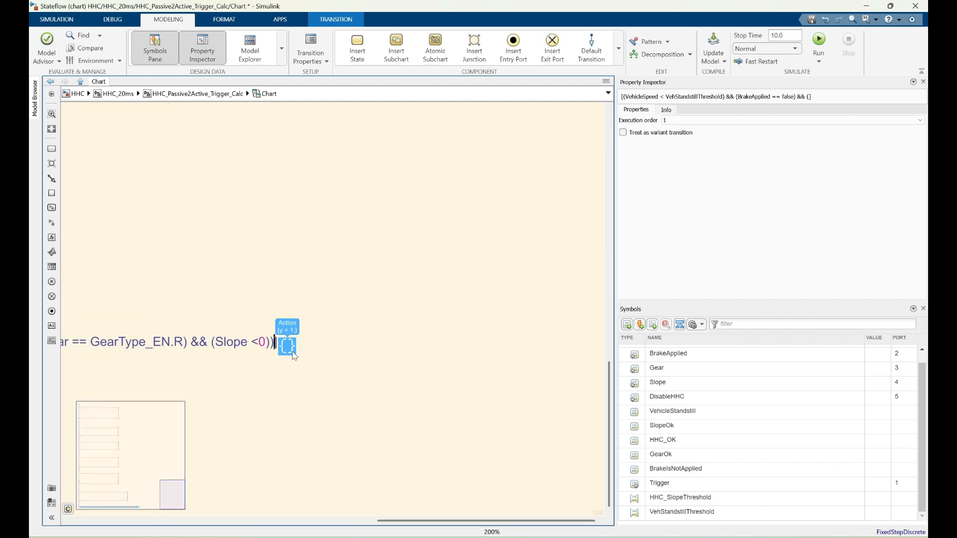
{"action": "type", "text": "&& ("}
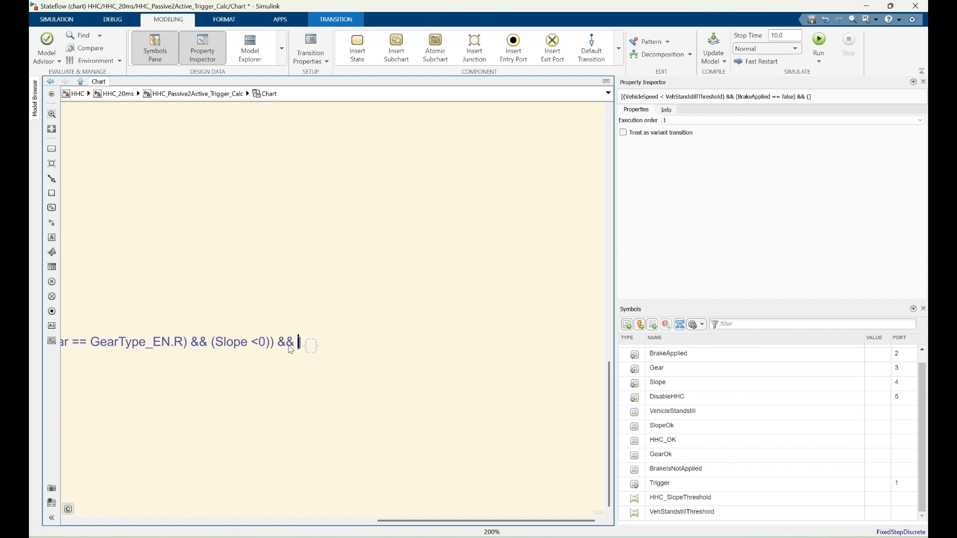
{"action": "type", "text": ")"}
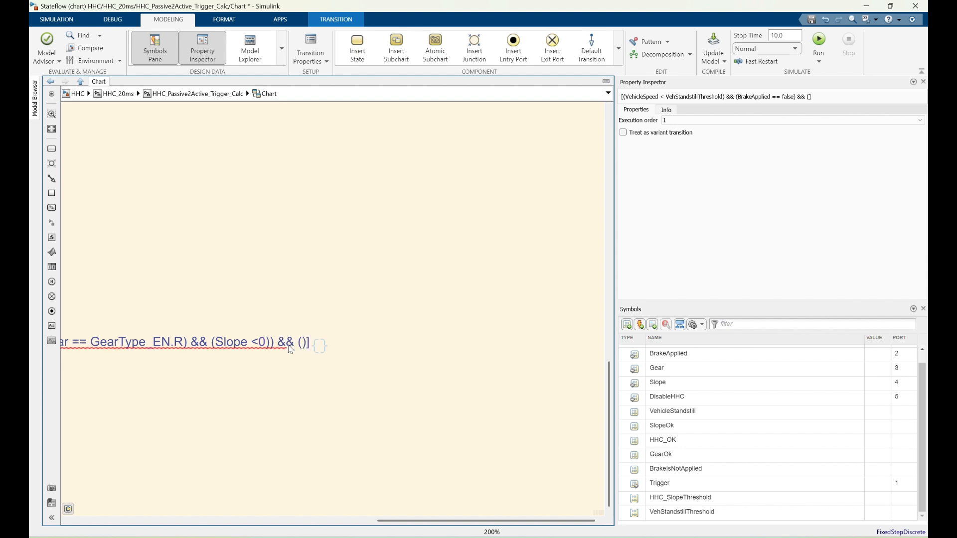
Copy abs(Slope) <= HHC_SlopeThreshold from the SlopeOk check into the empty parentheses of the bottom transition's condition.
{"action": "scroll", "coordinate": [387, 343], "scroll_direction": "down", "scroll_amount": 4}
{"action": "scroll", "coordinate": [191, 259], "scroll_direction": "up", "scroll_amount": 5}
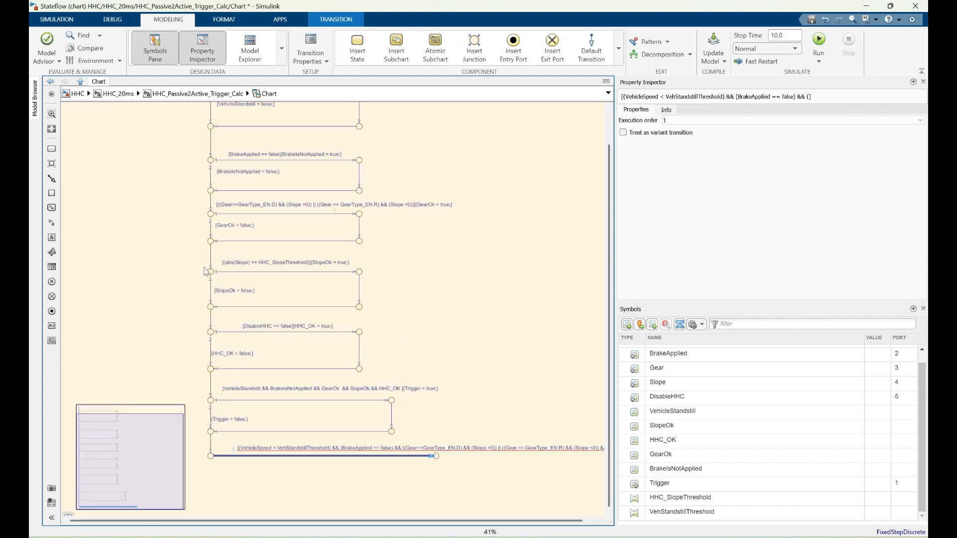
{"action": "left_click", "coordinate": [191, 258]}
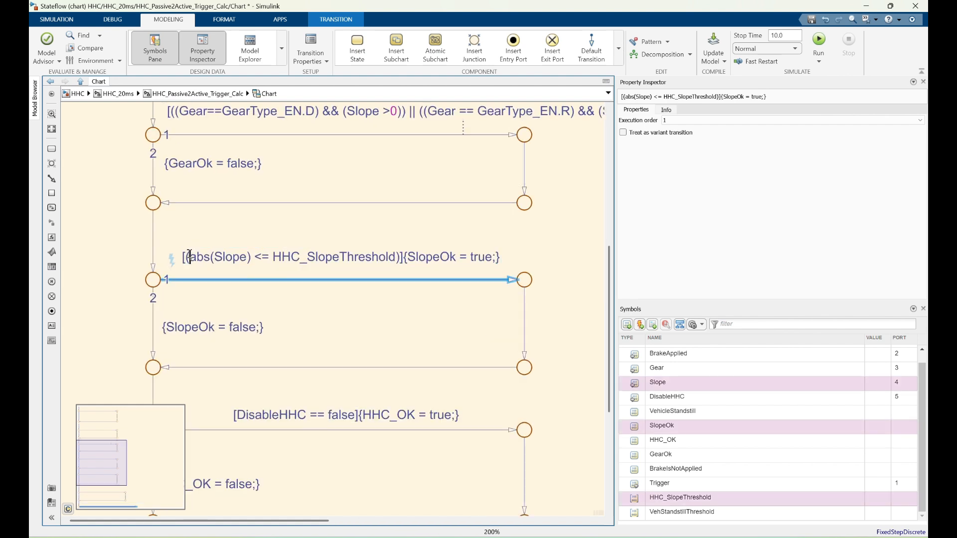
{"action": "left_click", "coordinate": [188, 256]}
{"action": "left_click_drag", "start_coordinate": [189, 256], "coordinate": [396, 256]}
{"action": "key", "text": "ctrl+c"}
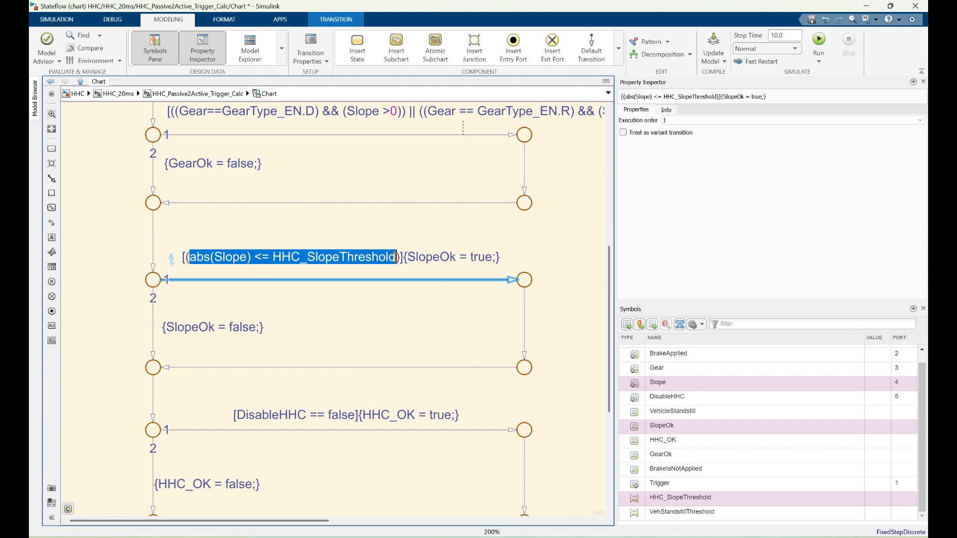
{"action": "scroll", "coordinate": [270, 274], "scroll_direction": "down", "scroll_amount": 6}
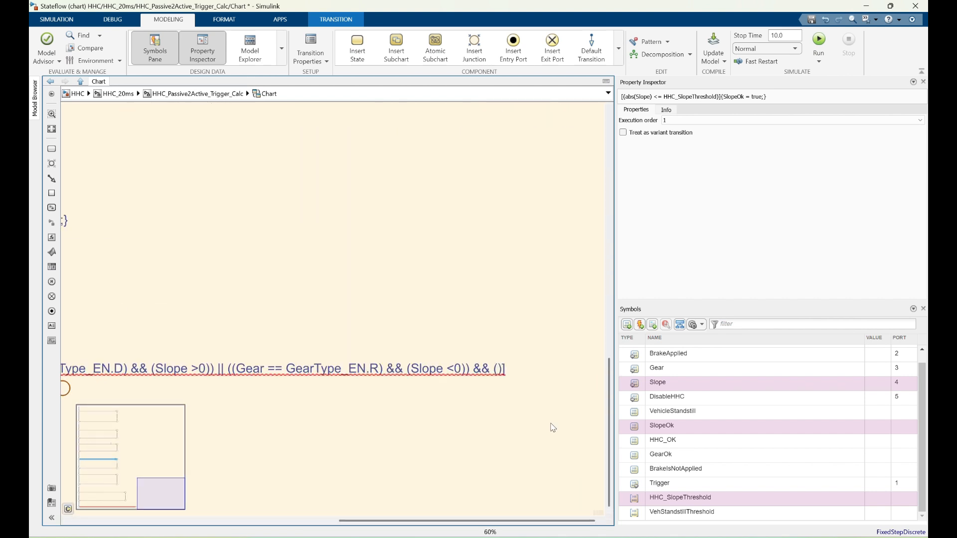
{"action": "left_click", "coordinate": [499, 369]}
{"action": "key", "text": "ctrl+v"}
Append && () after the slope threshold term in the bottom transition's condition.
{"action": "left_click", "coordinate": [506, 374]}
{"action": "scroll", "coordinate": [409, 371], "scroll_direction": "down", "scroll_amount": 5}
{"action": "scroll", "coordinate": [536, 381], "scroll_direction": "up", "scroll_amount": 5}
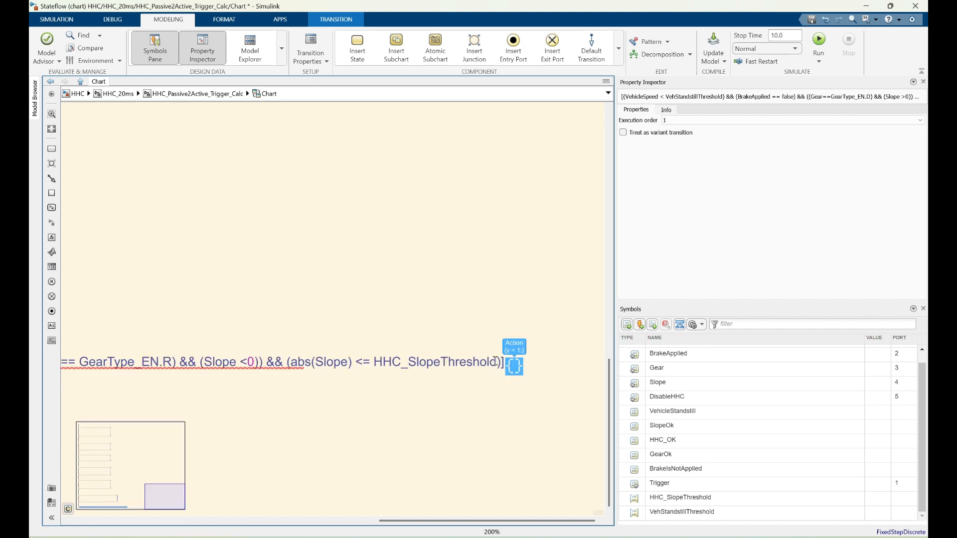
{"action": "left_click", "coordinate": [463, 411]}
{"action": "type", "text": "&& ()"}
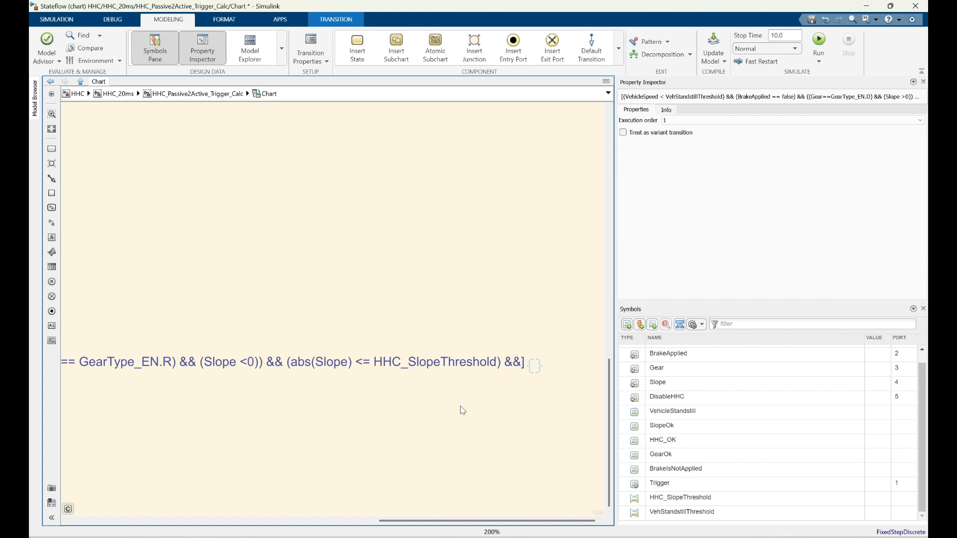
Copy DisableHHC == false from the HHC_OK check into the last empty parentheses of the bottom transition's condition and finish editing.
{"action": "scroll", "coordinate": [439, 364], "scroll_direction": "down", "scroll_amount": 9}
{"action": "scroll", "coordinate": [228, 330], "scroll_direction": "up", "scroll_amount": 7}
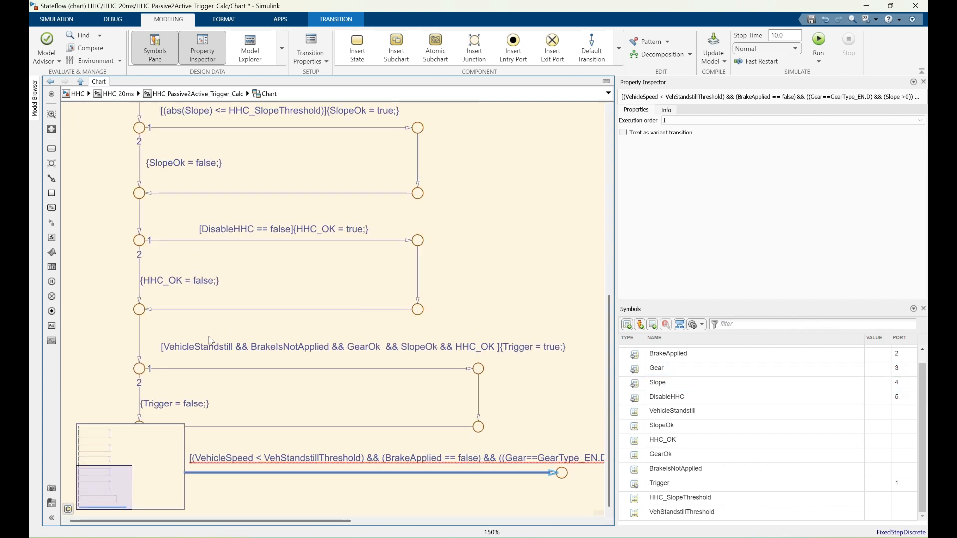
{"action": "left_click", "coordinate": [202, 229]}
{"action": "left_click_drag", "start_coordinate": [202, 229], "coordinate": [287, 231]}
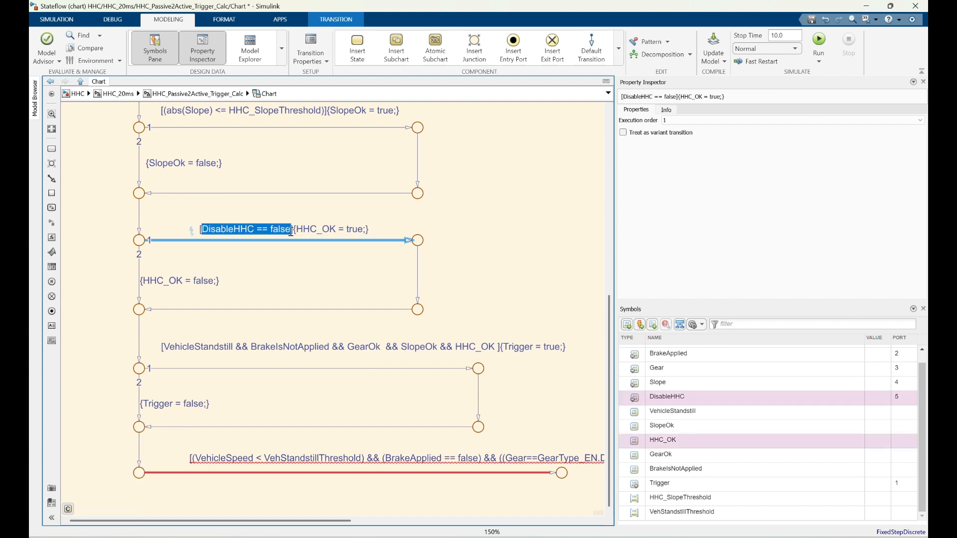
{"action": "scroll", "coordinate": [274, 250], "scroll_direction": "down", "scroll_amount": 6}
{"action": "scroll", "coordinate": [289, 357], "scroll_direction": "up", "scroll_amount": 6}
{"action": "scroll", "coordinate": [288, 356], "scroll_direction": "down", "scroll_amount": 4}
{"action": "scroll", "coordinate": [427, 366], "scroll_direction": "up", "scroll_amount": 7}
{"action": "left_click", "coordinate": [447, 349]}
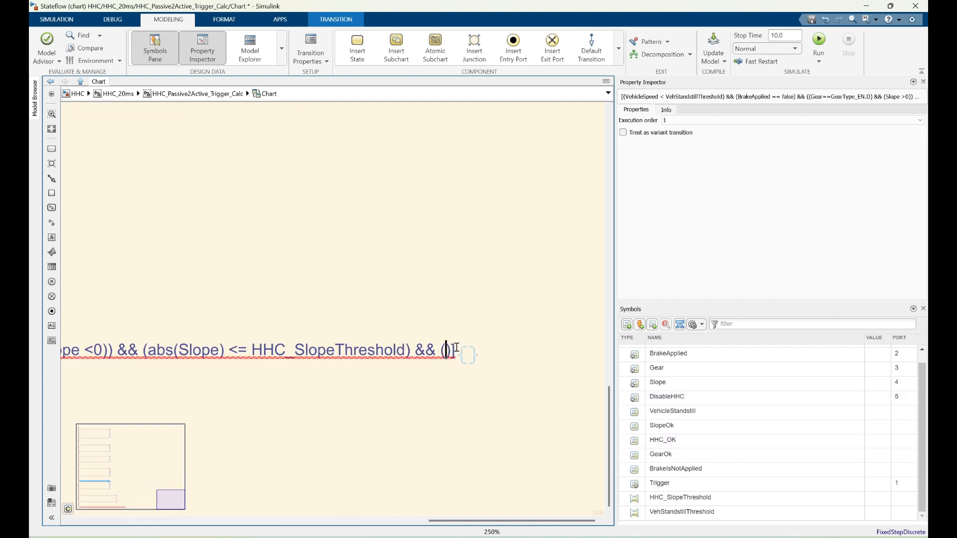
{"action": "type", "text": "DisableHHC == false"}
{"action": "left_click", "coordinate": [395, 376]}
Draw a vertical transition from the end junction of the bottom horizontal transition down to a new junction.
{"action": "scroll", "coordinate": [433, 299], "scroll_direction": "down", "scroll_amount": 6}
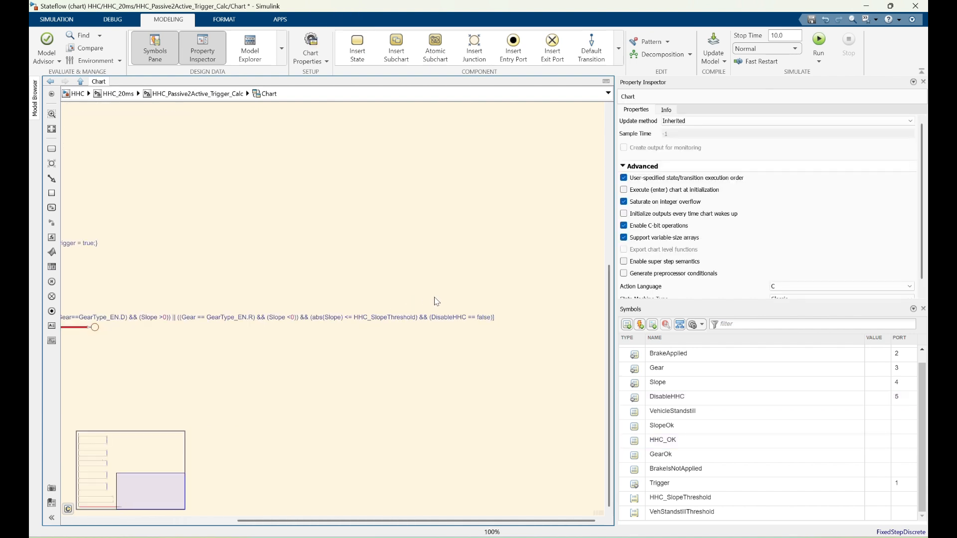
{"action": "scroll", "coordinate": [202, 305], "scroll_direction": "up", "scroll_amount": 4}
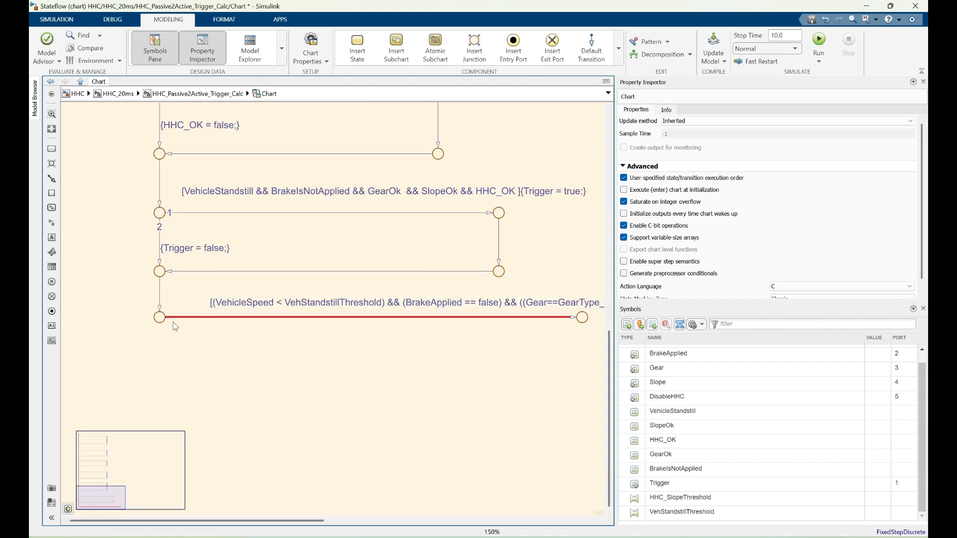
{"action": "scroll", "coordinate": [145, 324], "scroll_direction": "down", "scroll_amount": 2}
{"action": "scroll", "coordinate": [389, 332], "scroll_direction": "up", "scroll_amount": 3}
{"action": "left_click_drag", "start_coordinate": [340, 319], "coordinate": [338, 398]}
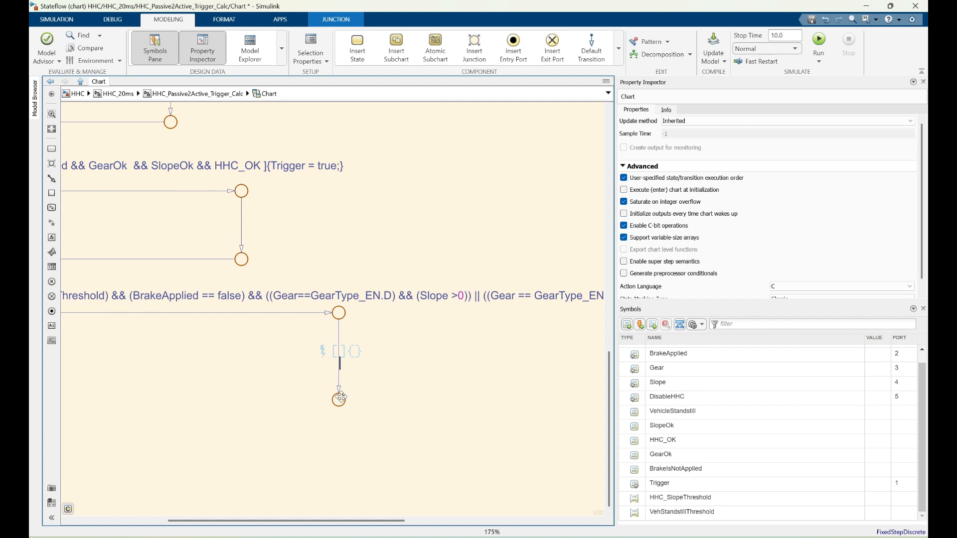
Add the condition action {Trigger = true;} to the new vertical transition at the end of the bottom branch.
{"action": "left_click", "coordinate": [358, 354]}
{"action": "type", "text": "trigger = true;"}
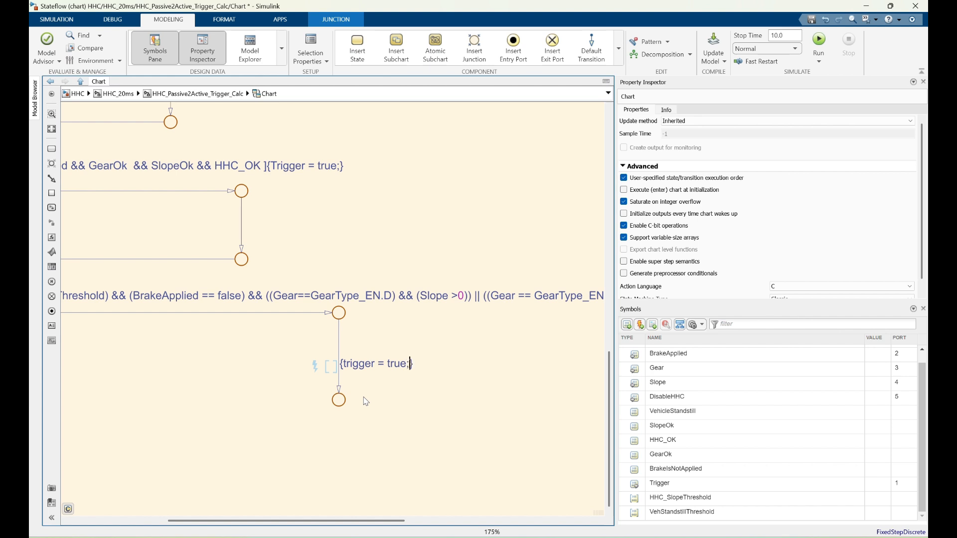
{"action": "left_click", "coordinate": [348, 367]}
{"action": "key", "text": "BackSpace"}
{"action": "type", "text": "T"}
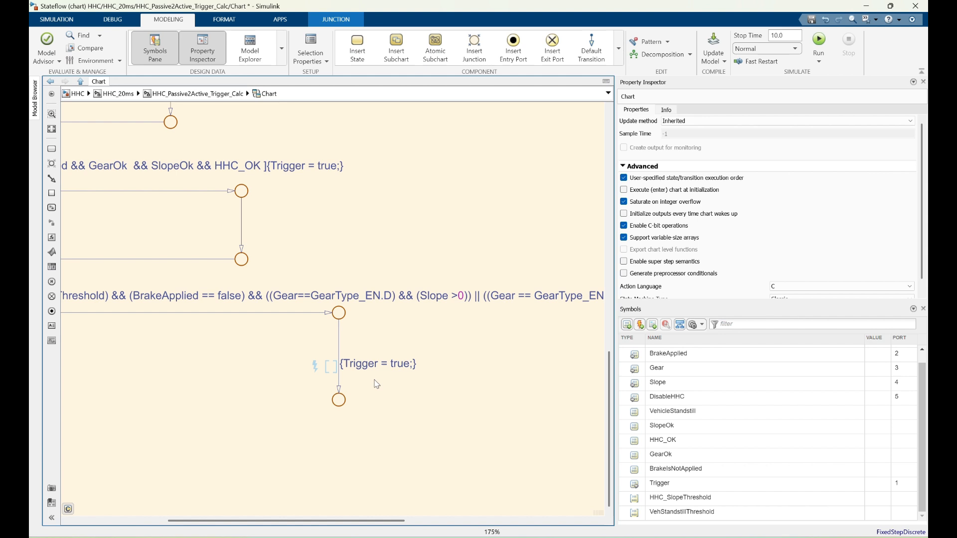
{"action": "left_click", "coordinate": [446, 335]}
Draw a vertical transition from the bottom branch's start junction down to a new junction and give it the action {Trigger = false;}.
{"action": "scroll", "coordinate": [500, 340], "scroll_direction": "down", "scroll_amount": 4}
{"action": "scroll", "coordinate": [259, 330], "scroll_direction": "up", "scroll_amount": 4}
{"action": "left_click_drag", "start_coordinate": [282, 330], "coordinate": [288, 407]}
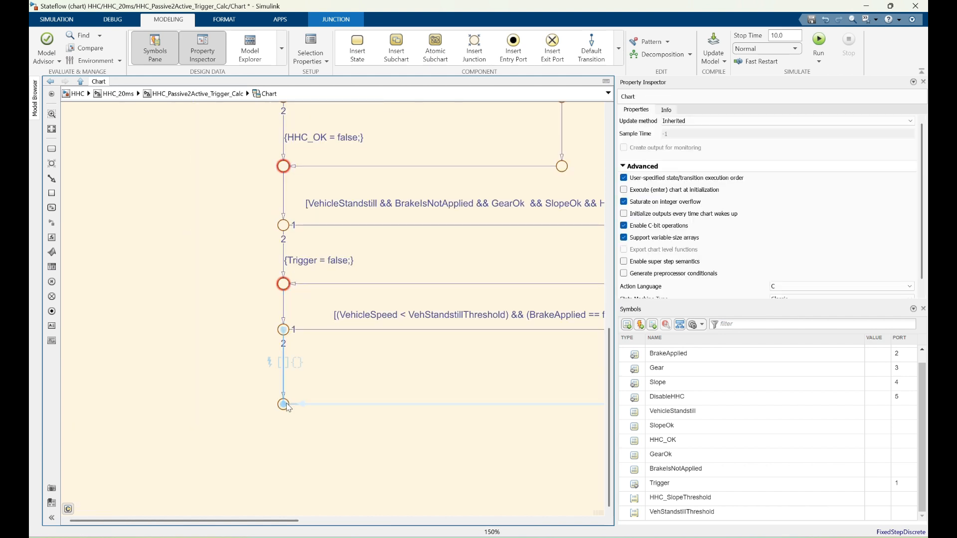
{"action": "left_click", "coordinate": [287, 374]}
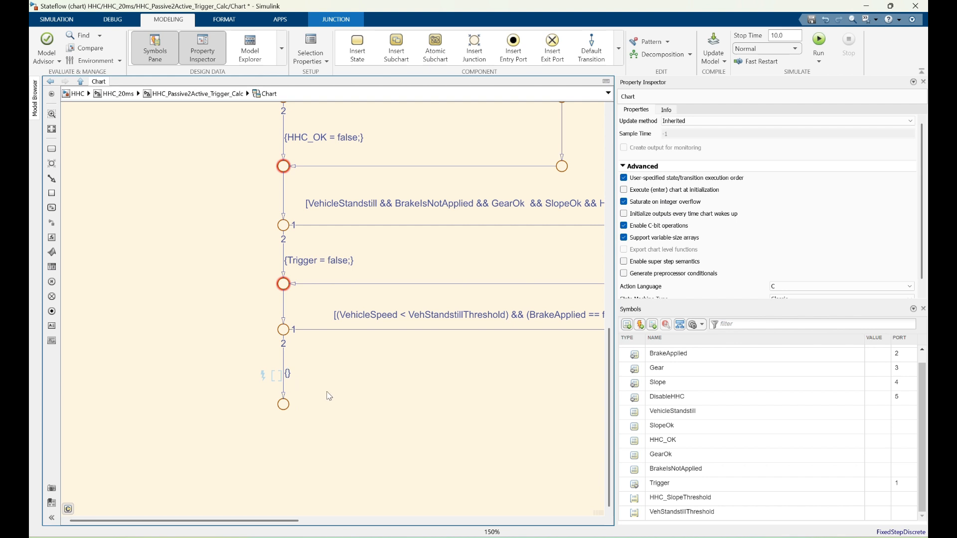
{"action": "type", "text": "Trigger = false;"}
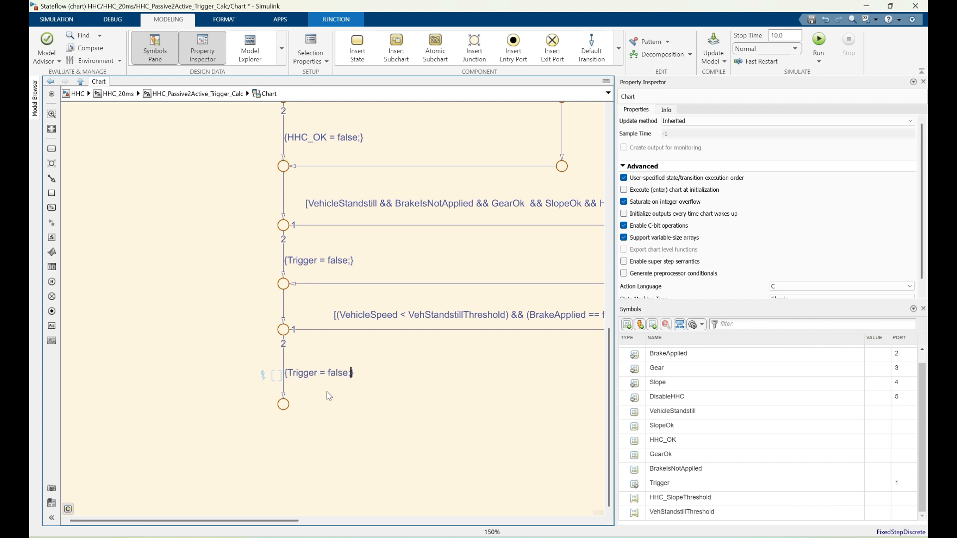
Connect the junction below {Trigger = true;} back to the junction below {Trigger = false;} with a horizontal transition.
{"action": "scroll", "coordinate": [263, 346], "scroll_direction": "down", "scroll_amount": 3}
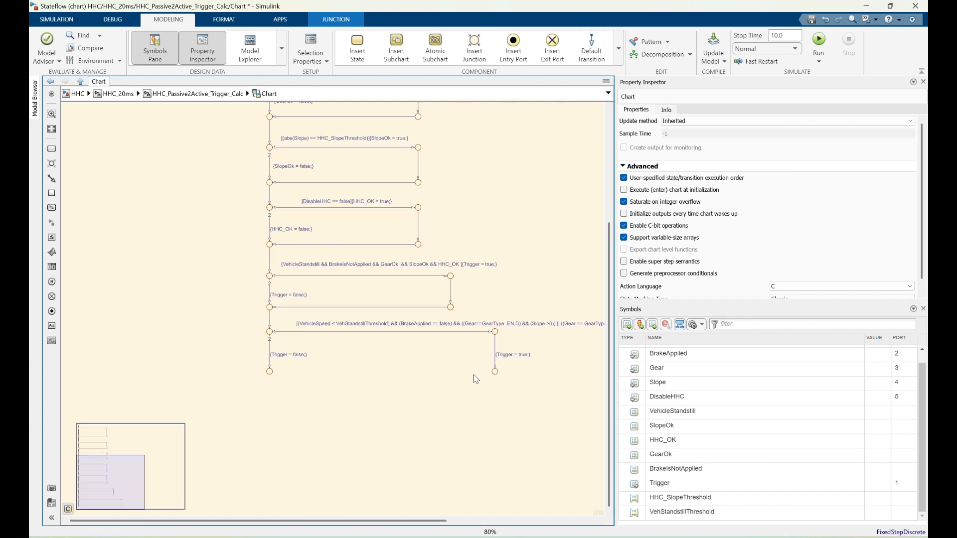
{"action": "left_click_drag", "start_coordinate": [491, 372], "coordinate": [270, 371]}
{"action": "left_click", "coordinate": [286, 392]}
Examine the whole flow chart, comparing the branch with the combined condition to the separate checks above it.
{"action": "scroll", "coordinate": [264, 394], "scroll_direction": "down", "scroll_amount": 2}
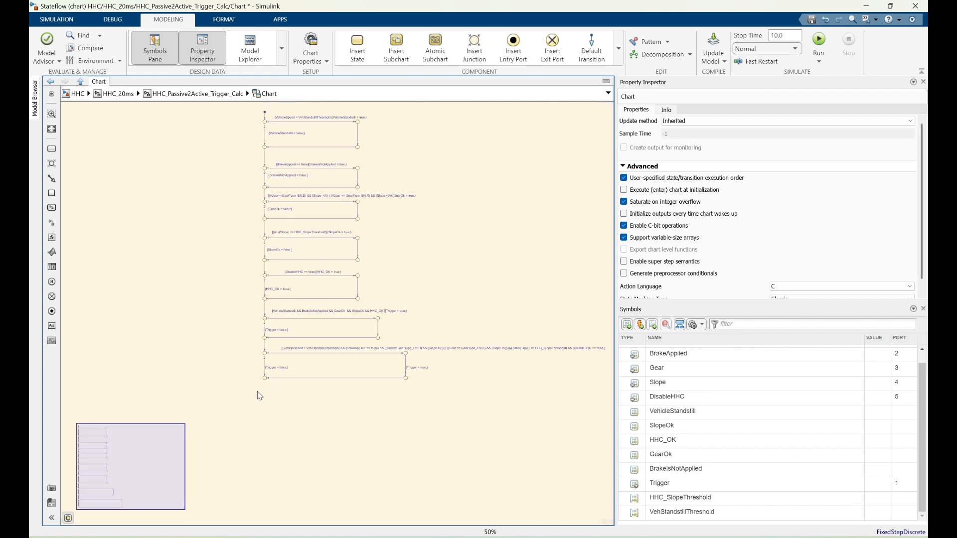
{"action": "scroll", "coordinate": [319, 398], "scroll_direction": "up", "scroll_amount": 2}
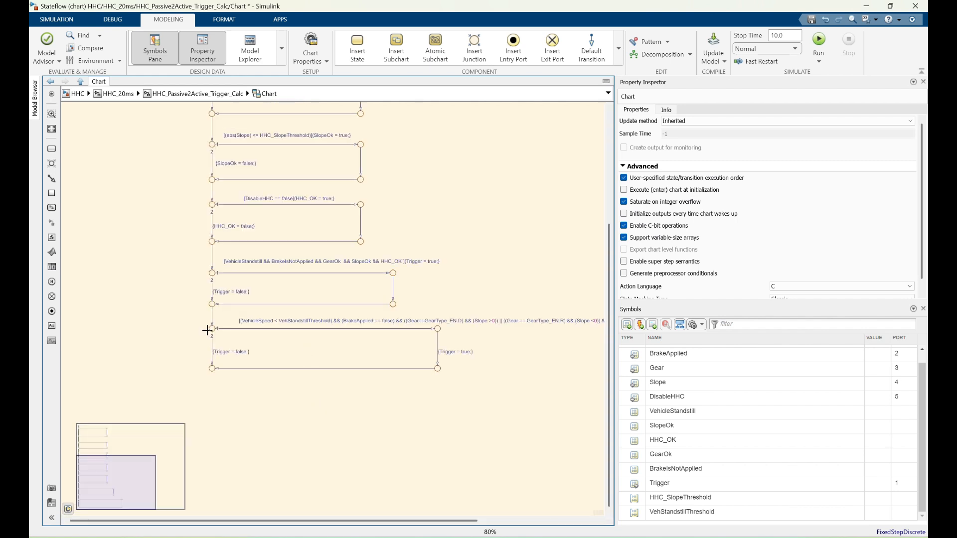
{"action": "scroll", "coordinate": [349, 392], "scroll_direction": "down", "scroll_amount": 3}
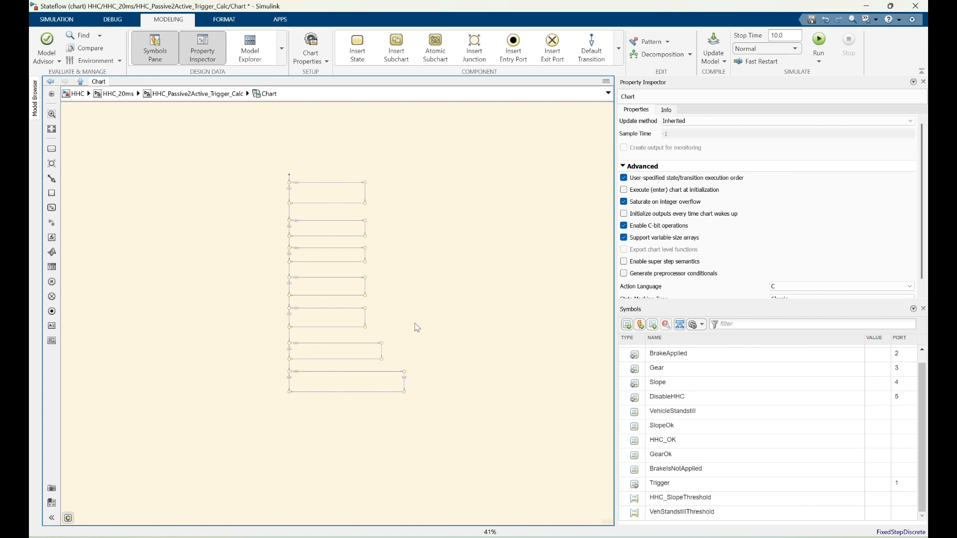
{"action": "scroll", "coordinate": [427, 380], "scroll_direction": "up", "scroll_amount": 5}
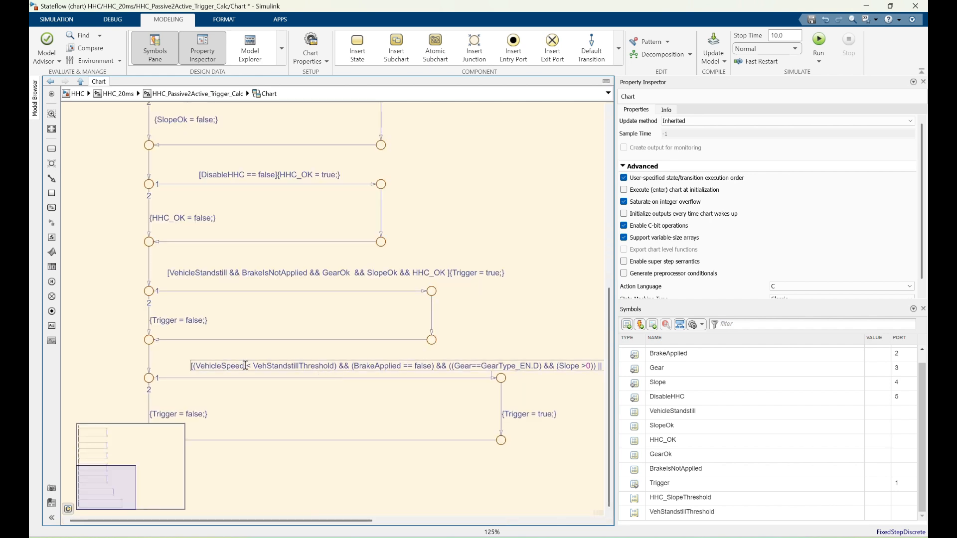
{"action": "scroll", "coordinate": [246, 366], "scroll_direction": "down", "scroll_amount": 5}
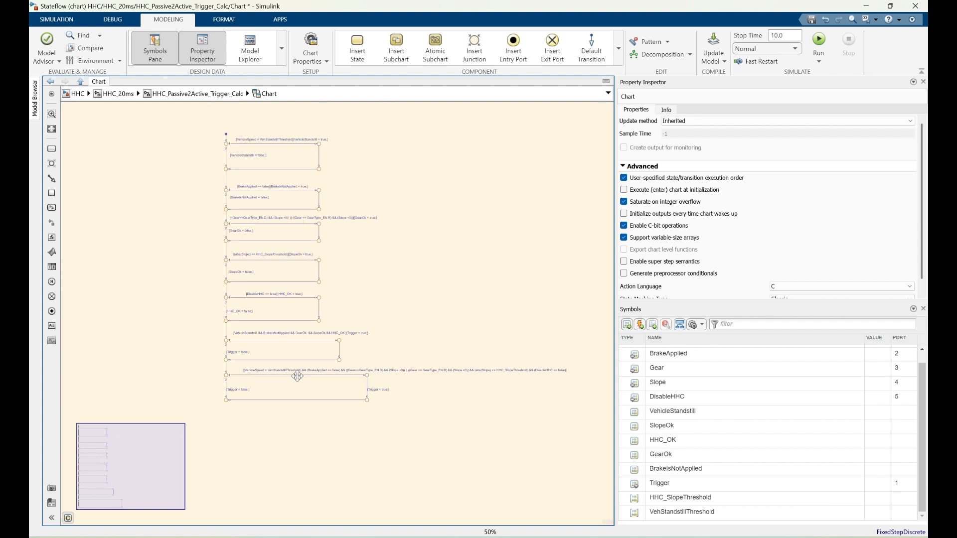
{"action": "scroll", "coordinate": [299, 369], "scroll_direction": "up", "scroll_amount": 5}
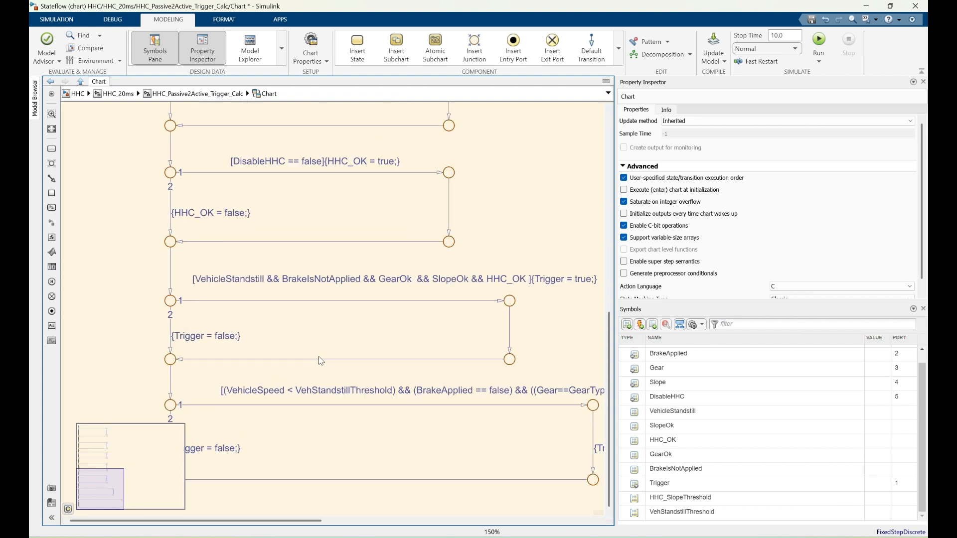
{"action": "scroll", "coordinate": [246, 348], "scroll_direction": "down", "scroll_amount": 5}
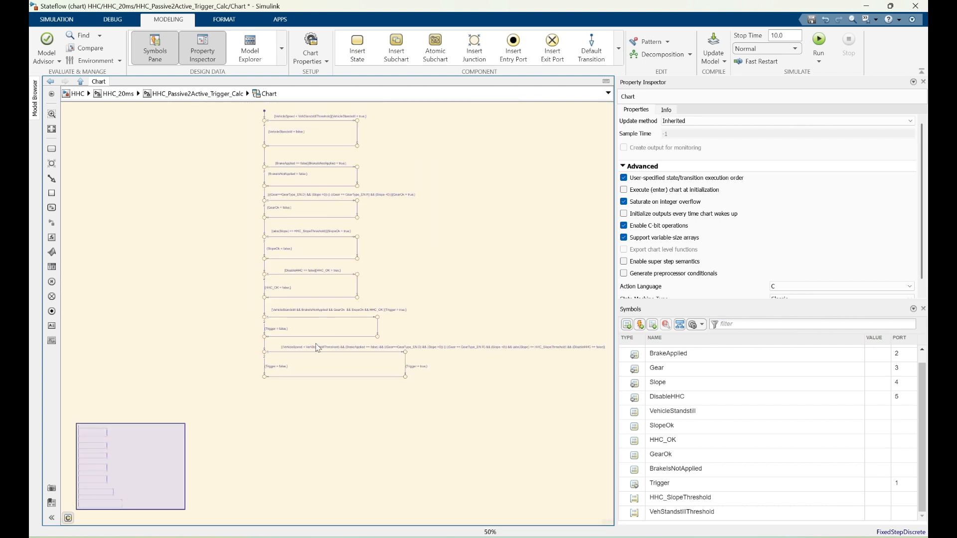
{"action": "scroll", "coordinate": [354, 337], "scroll_direction": "up", "scroll_amount": 3}
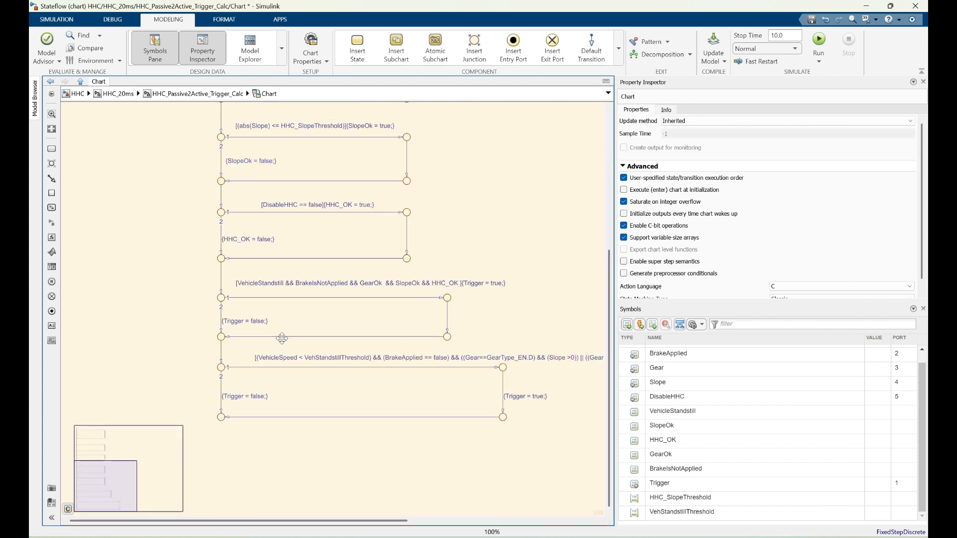
{"action": "scroll", "coordinate": [336, 352], "scroll_direction": "up", "scroll_amount": 2}
{"action": "scroll", "coordinate": [224, 356], "scroll_direction": "down", "scroll_amount": 3}
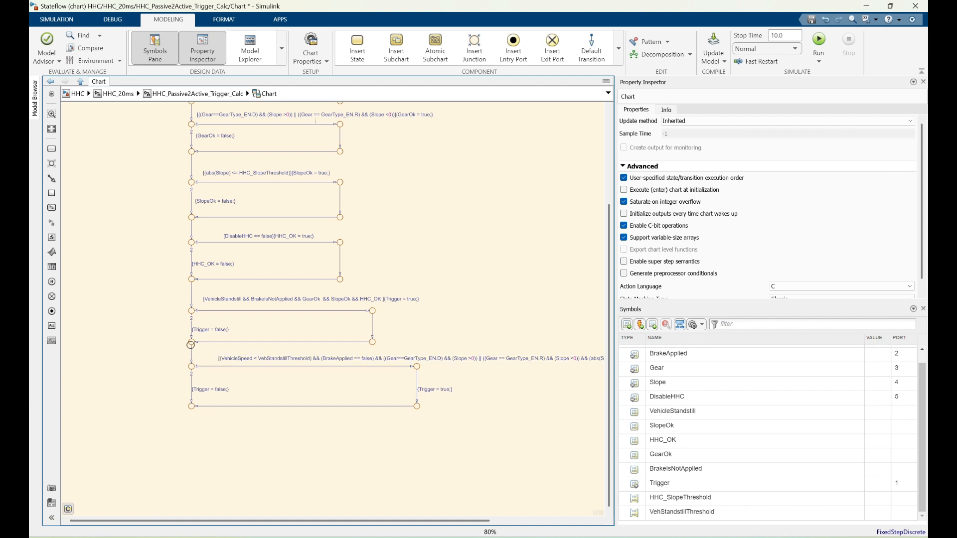
{"action": "scroll", "coordinate": [190, 344], "scroll_direction": "up", "scroll_amount": 3}
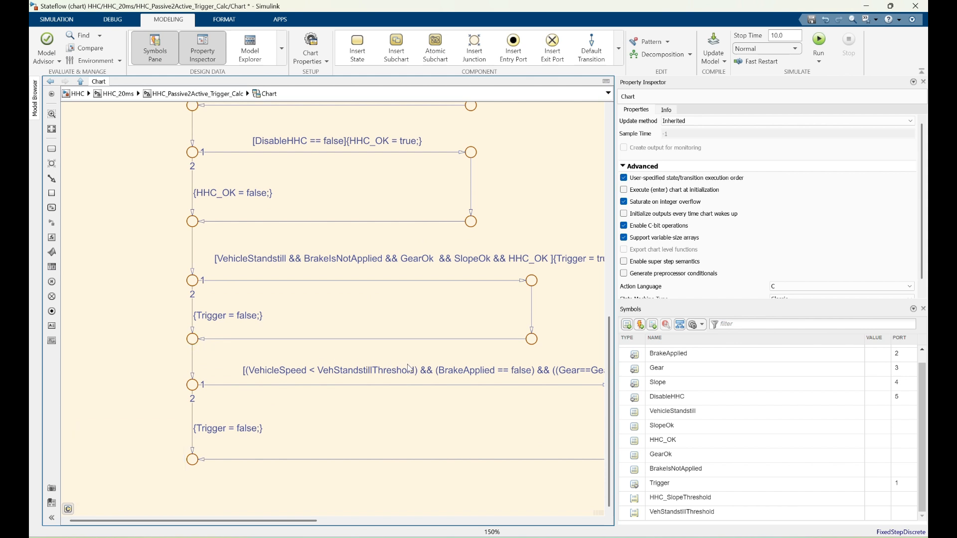
Break the bottom transition's condition after (VehicleSpeed < VehStandstillThreshold) && with a ... continuation and move the label clear of the line.
{"action": "left_click", "coordinate": [437, 373]}
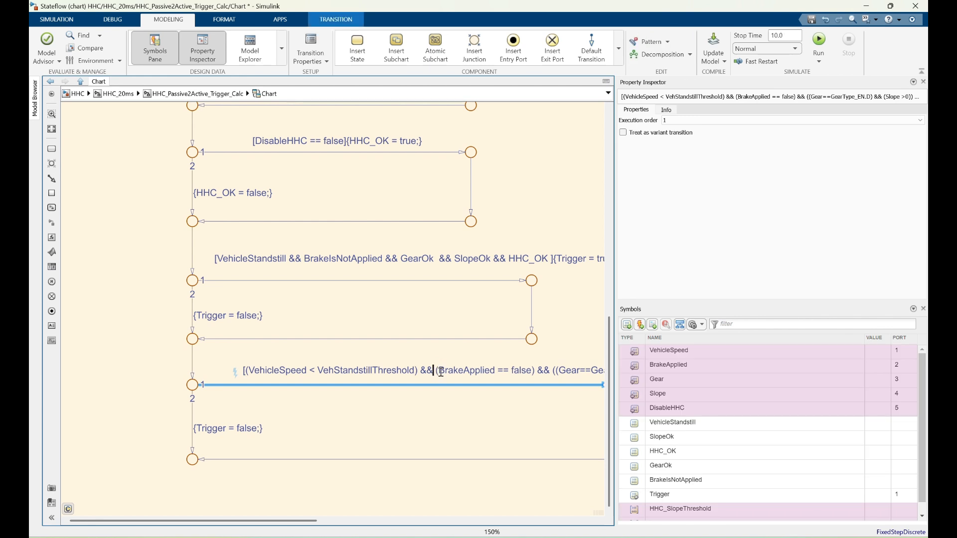
{"action": "key", "text": "Return"}
{"action": "left_click", "coordinate": [317, 423]}
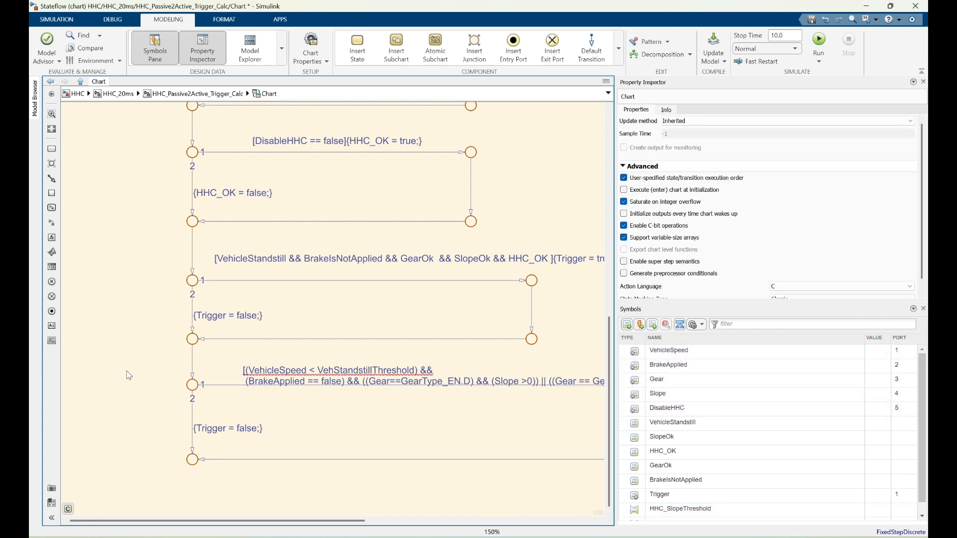
{"action": "left_click_drag", "start_coordinate": [347, 370], "coordinate": [327, 365]}
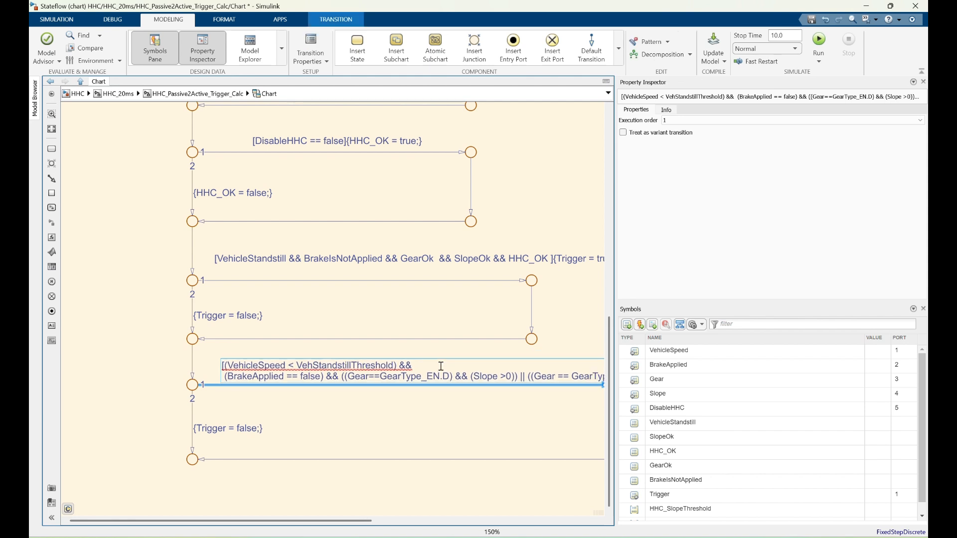
{"action": "left_click", "coordinate": [424, 363]}
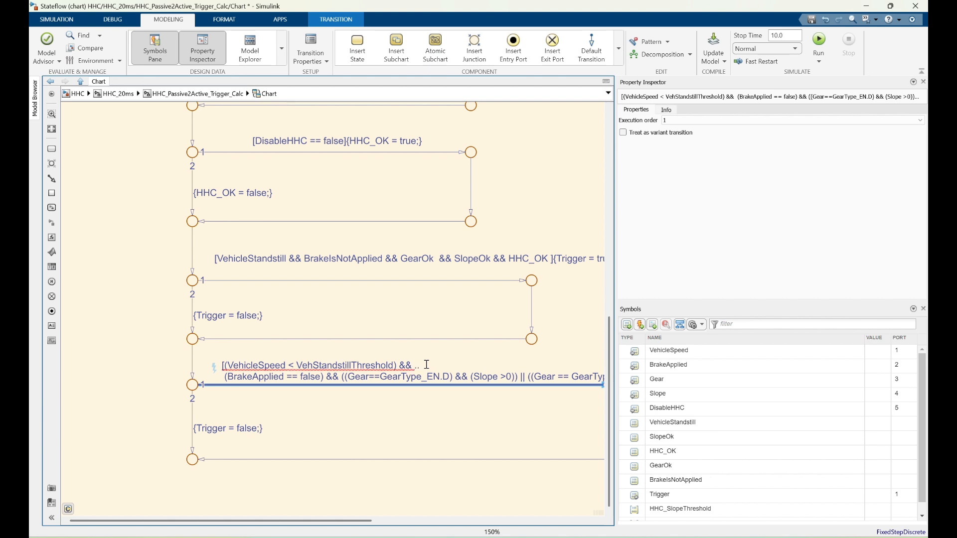
{"action": "left_click", "coordinate": [425, 382]}
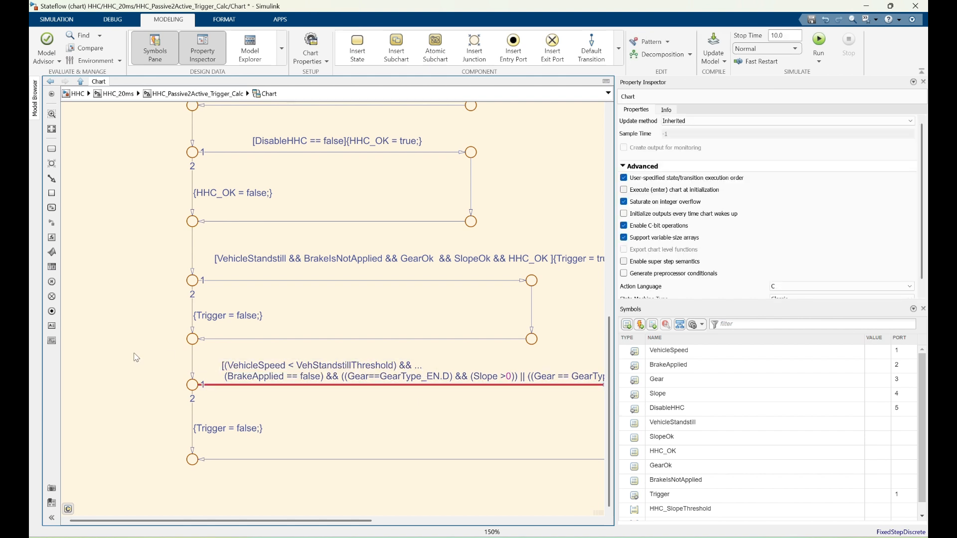
{"action": "mouse_move", "coordinate": [305, 366]}
{"action": "left_mouse_down"}
{"action": "mouse_move", "coordinate": [301, 351]}
{"action": "mouse_move", "coordinate": [295, 357]}
{"action": "left_mouse_up"}
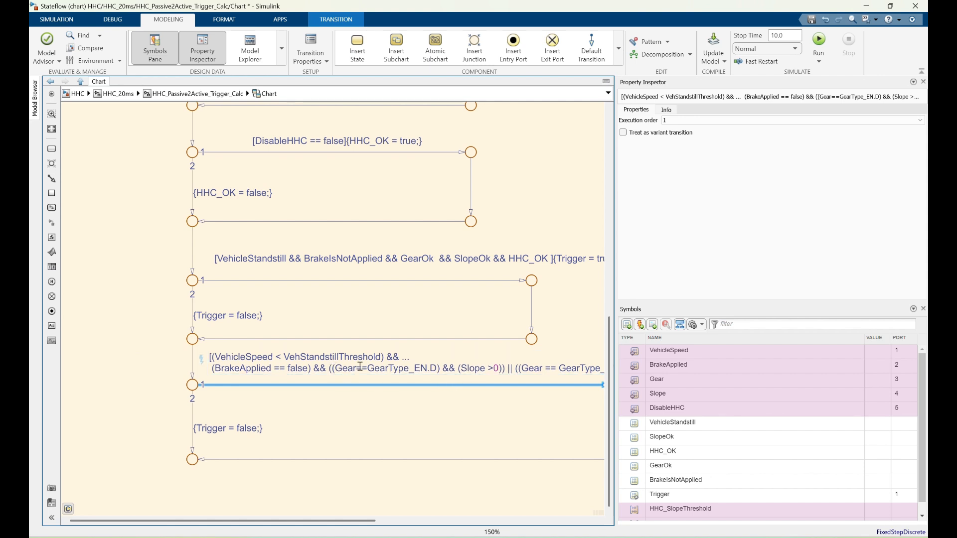
Add ... continuations and line breaks after (BrakeApplied == false) && and after the gear and slope direction term in the condition.
{"action": "type", "text": "..."}
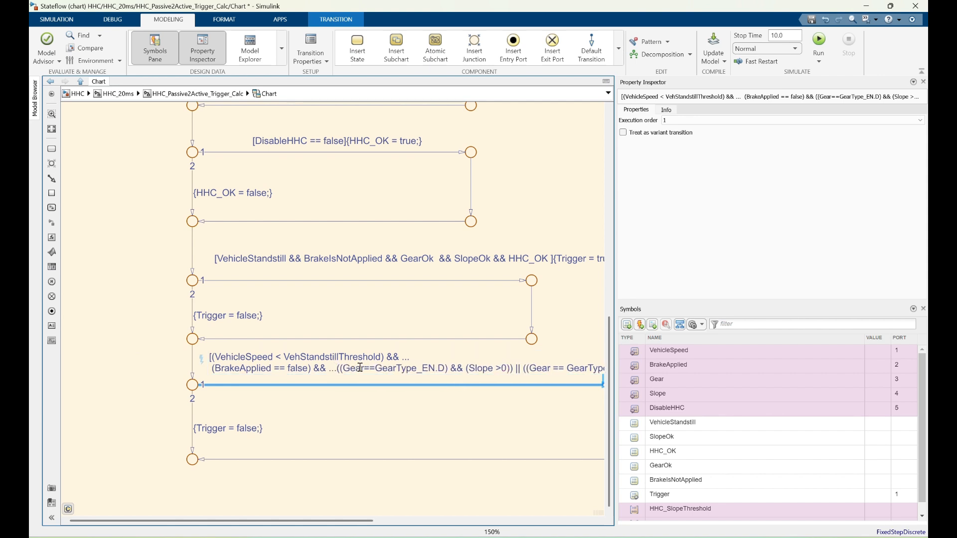
{"action": "key", "text": "Return"}
{"action": "scroll", "coordinate": [338, 375], "scroll_direction": "down", "scroll_amount": 2}
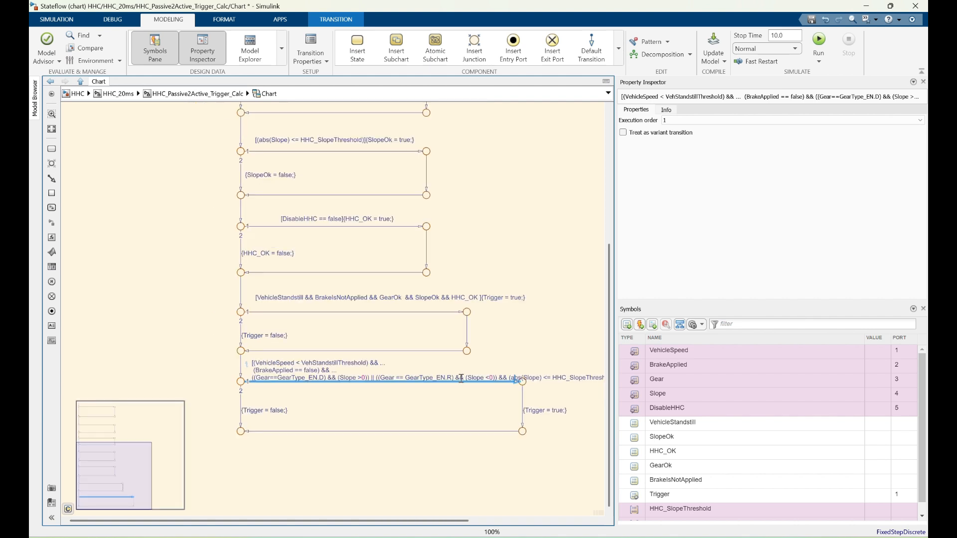
{"action": "scroll", "coordinate": [479, 385], "scroll_direction": "up", "scroll_amount": 2}
{"action": "left_click", "coordinate": [442, 373]}
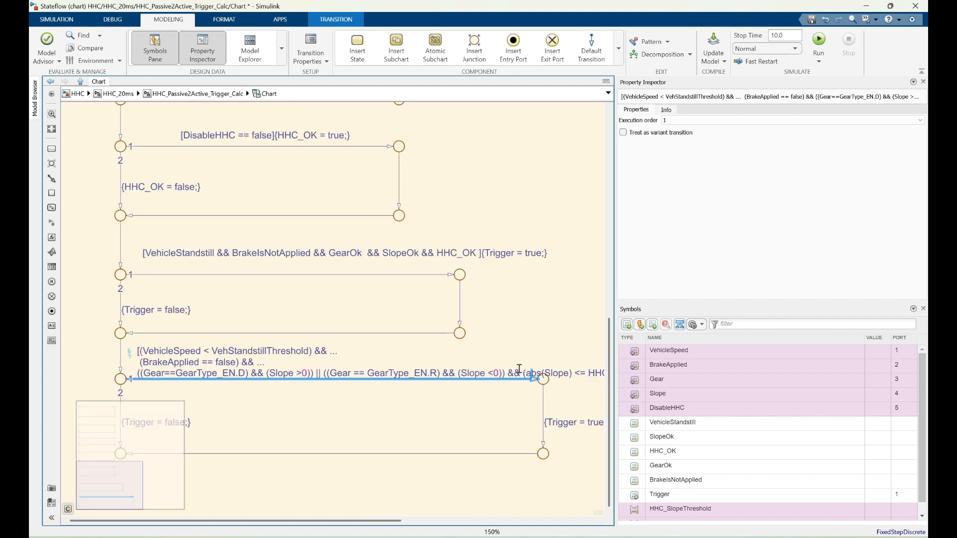
{"action": "type", "text": "..."}
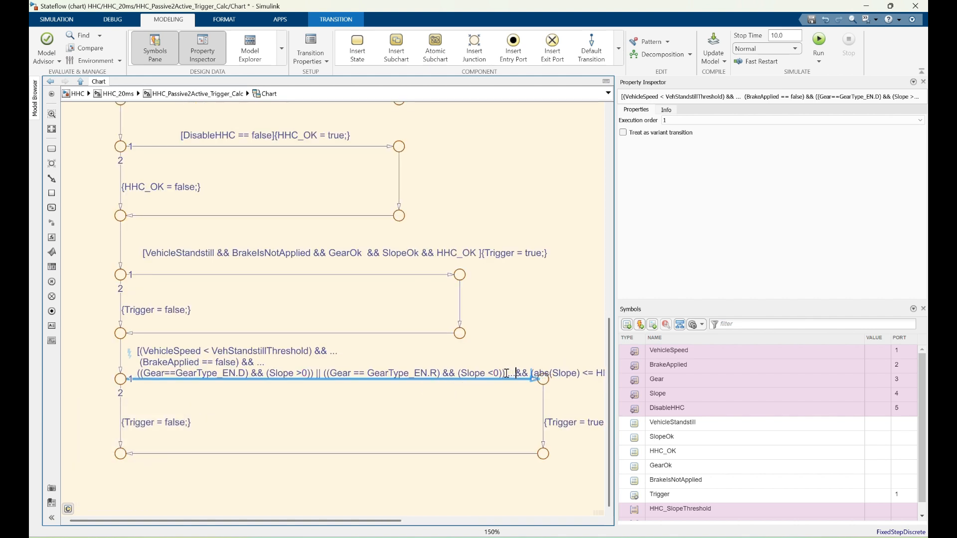
{"action": "key", "text": "Return"}
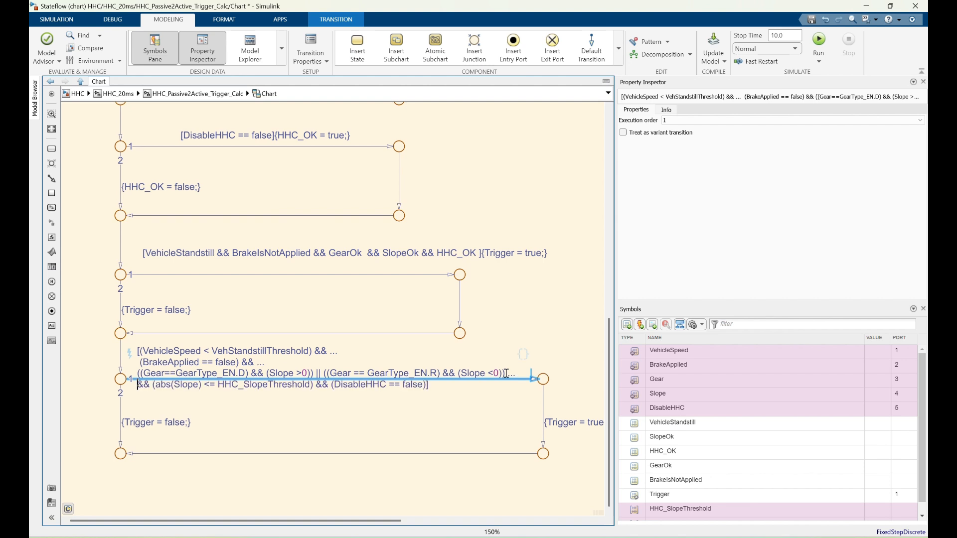
Break the condition before (DisableHHC == false) with a ... continuation and reposition the label above the bottom transition.
{"action": "left_click", "coordinate": [304, 399]}
{"action": "left_click", "coordinate": [340, 386]}
{"action": "type", "text": "..."}
{"action": "left_click_drag", "start_coordinate": [279, 360], "coordinate": [306, 346]}
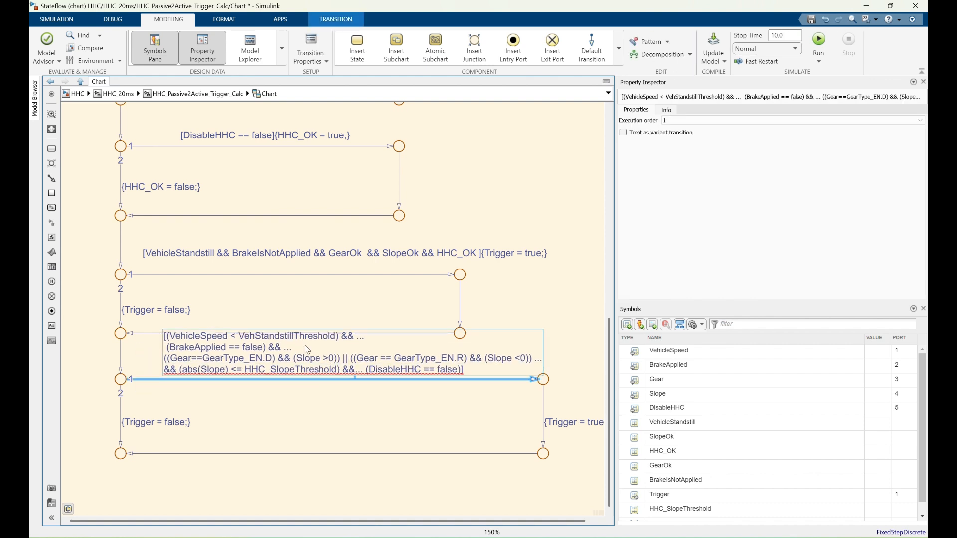
{"action": "left_click", "coordinate": [366, 368]}
{"action": "key", "text": "Return"}
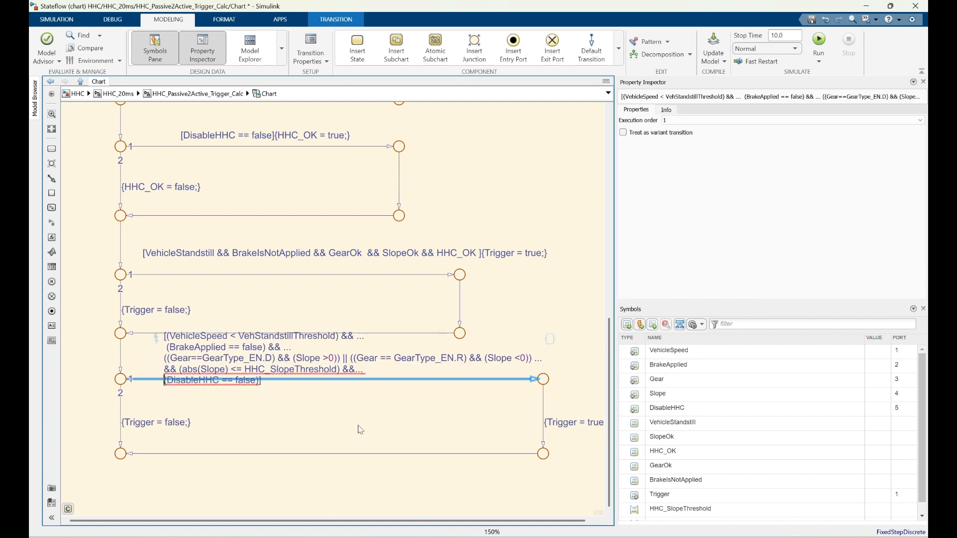
{"action": "left_click", "coordinate": [343, 417]}
{"action": "mouse_move", "coordinate": [270, 362]}
{"action": "left_mouse_down"}
{"action": "mouse_move", "coordinate": [293, 388]}
{"action": "mouse_move", "coordinate": [300, 377]}
{"action": "mouse_move", "coordinate": [279, 365]}
{"action": "left_mouse_up"}
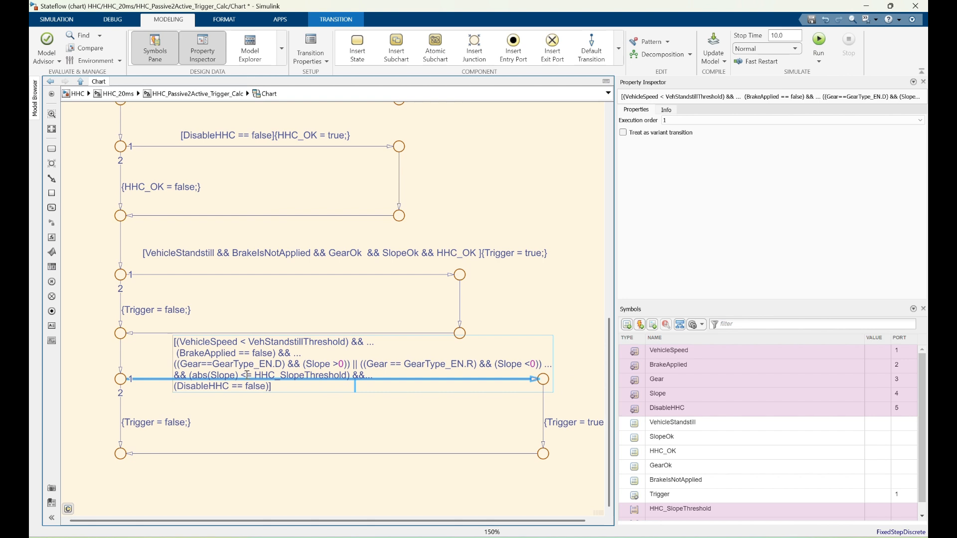
{"action": "left_click", "coordinate": [337, 414]}
Return from the chart to the parent subsystem HHC_Passive2Active_Trigger_Calc and view its logic blocks alongside the chart.
{"action": "scroll", "coordinate": [316, 443], "scroll_direction": "down", "scroll_amount": 2}
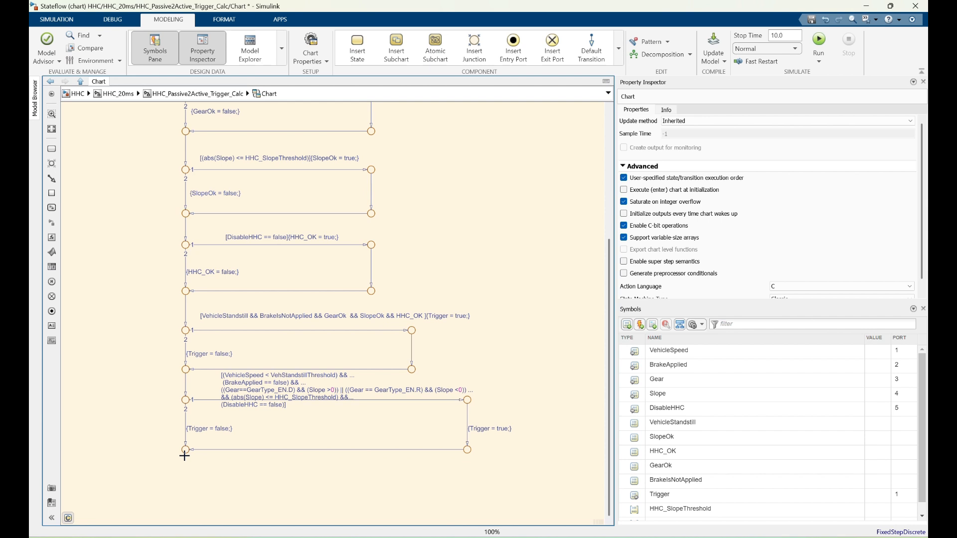
{"action": "left_click", "coordinate": [181, 94]}
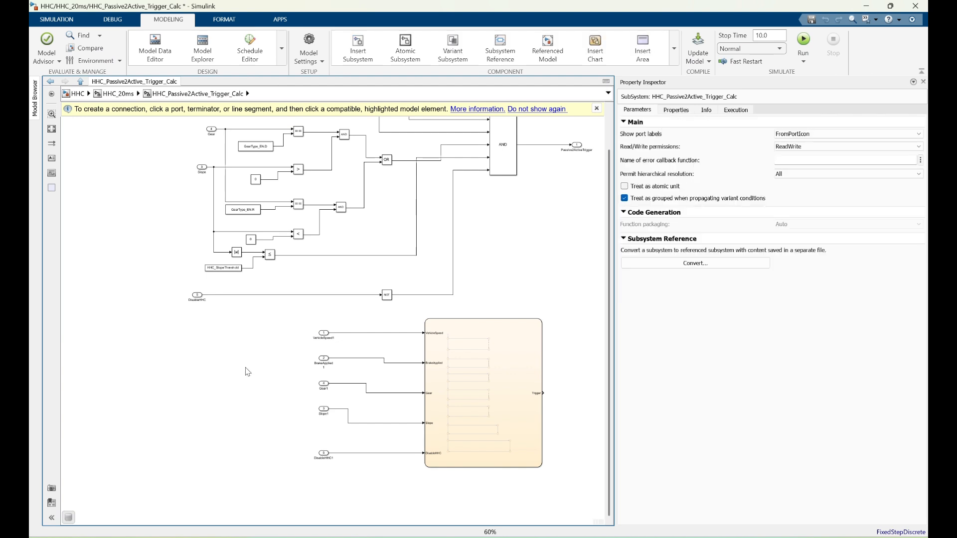
{"action": "scroll", "coordinate": [261, 130], "scroll_direction": "up", "scroll_amount": 2}
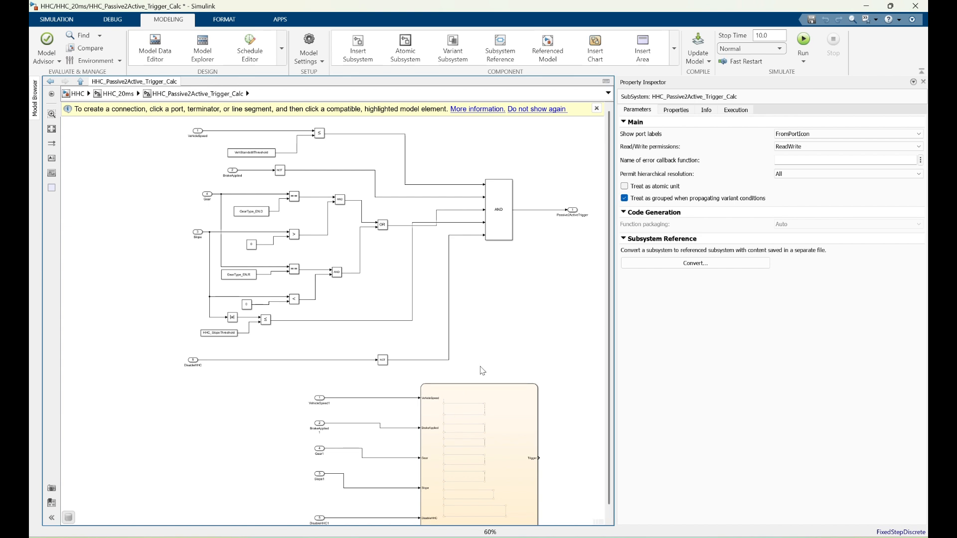
Delete the chart block together with its five duplicate input ports and connecting lines from the subsystem.
{"action": "left_click", "coordinate": [468, 437]}
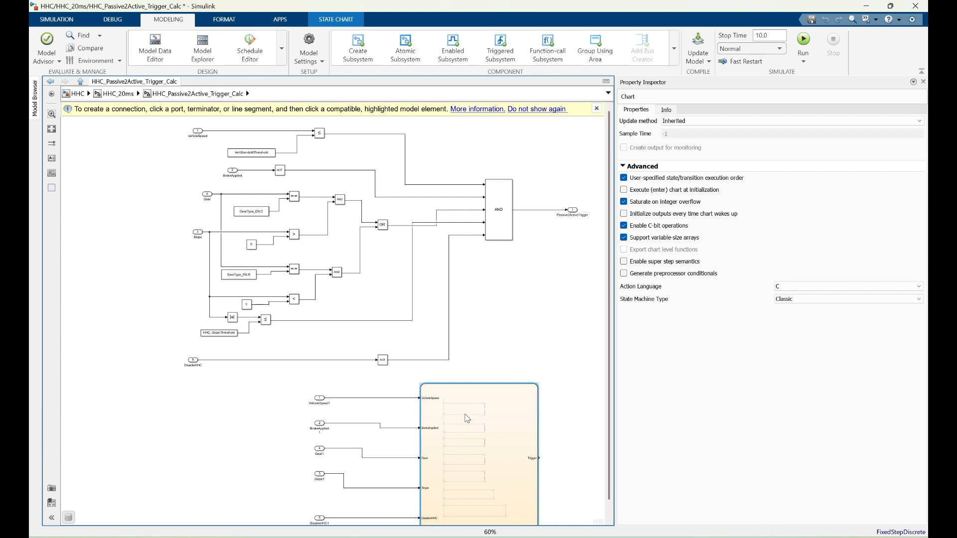
{"action": "scroll", "coordinate": [465, 370], "scroll_direction": "down", "scroll_amount": 4}
{"action": "scroll", "coordinate": [532, 461], "scroll_direction": "up", "scroll_amount": 3}
{"action": "left_click_drag", "start_coordinate": [283, 308], "coordinate": [511, 453]}
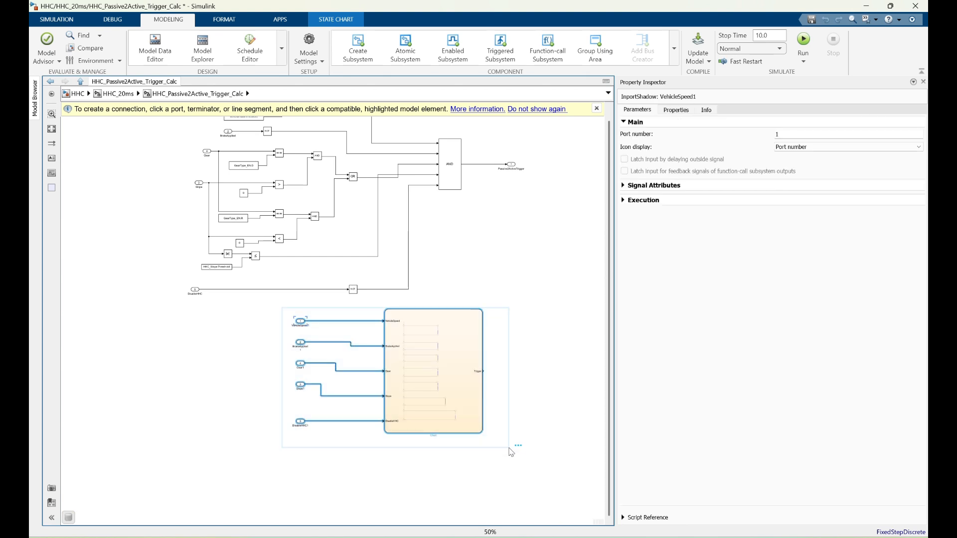
{"action": "key", "text": "Delete"}
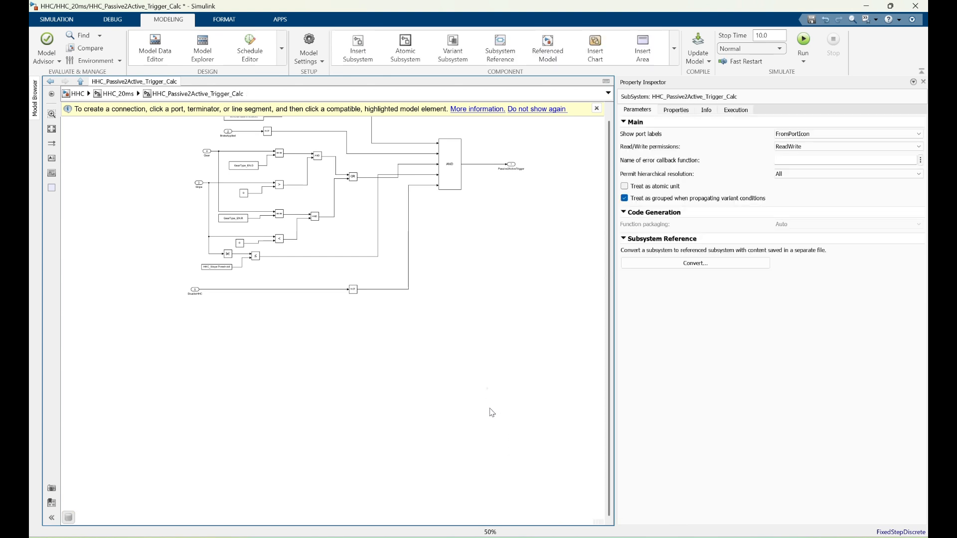
{"action": "scroll", "coordinate": [492, 409], "scroll_direction": "down", "scroll_amount": 2}
{"action": "scroll", "coordinate": [453, 207], "scroll_direction": "up", "scroll_amount": 3}
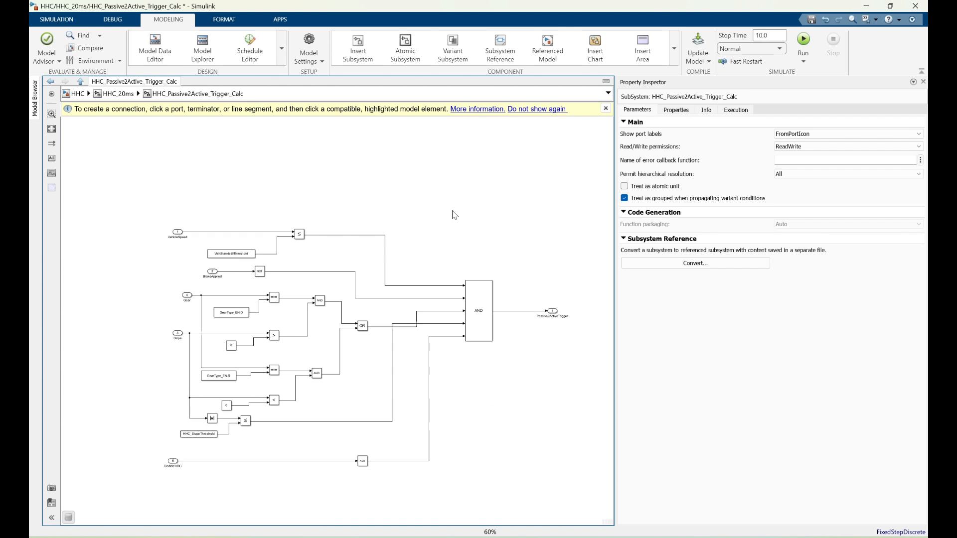